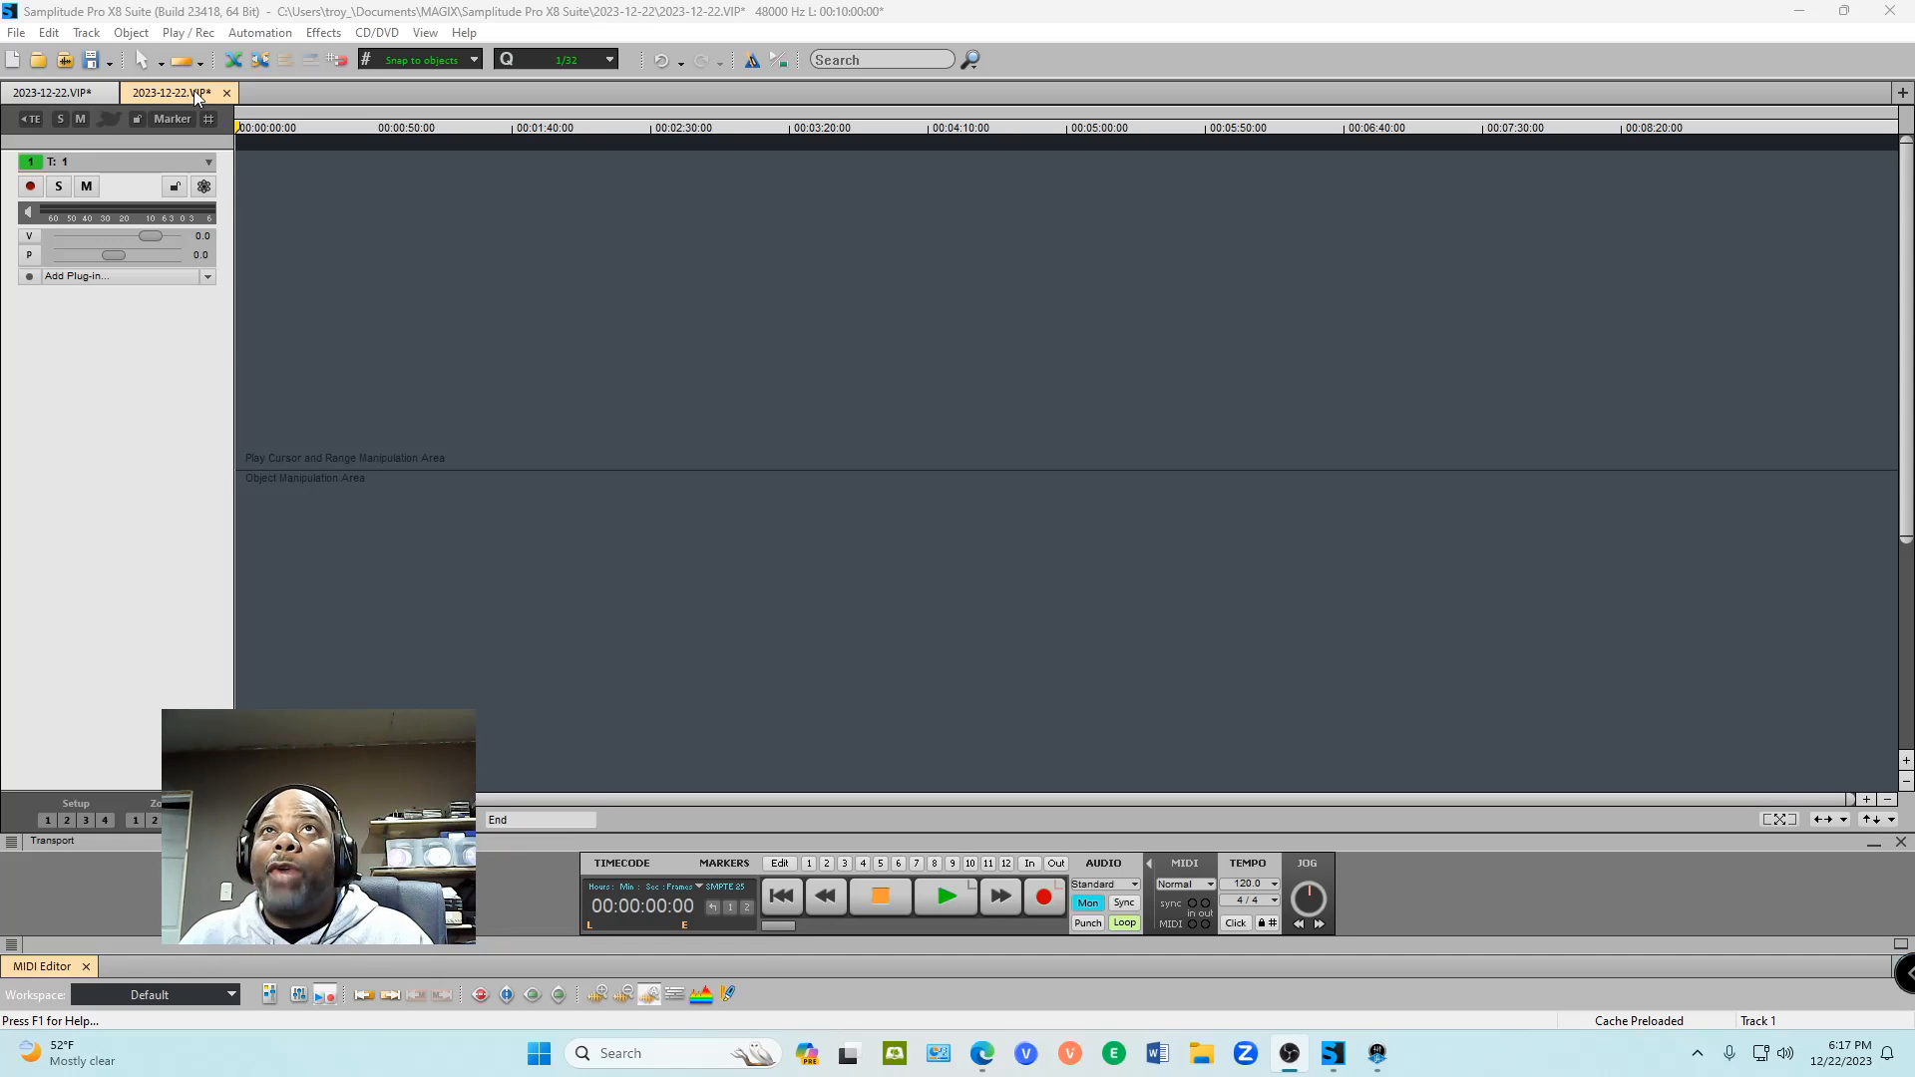
Step: Add three new tracks to the project
{"action": "left_click", "coordinate": [134, 33]}
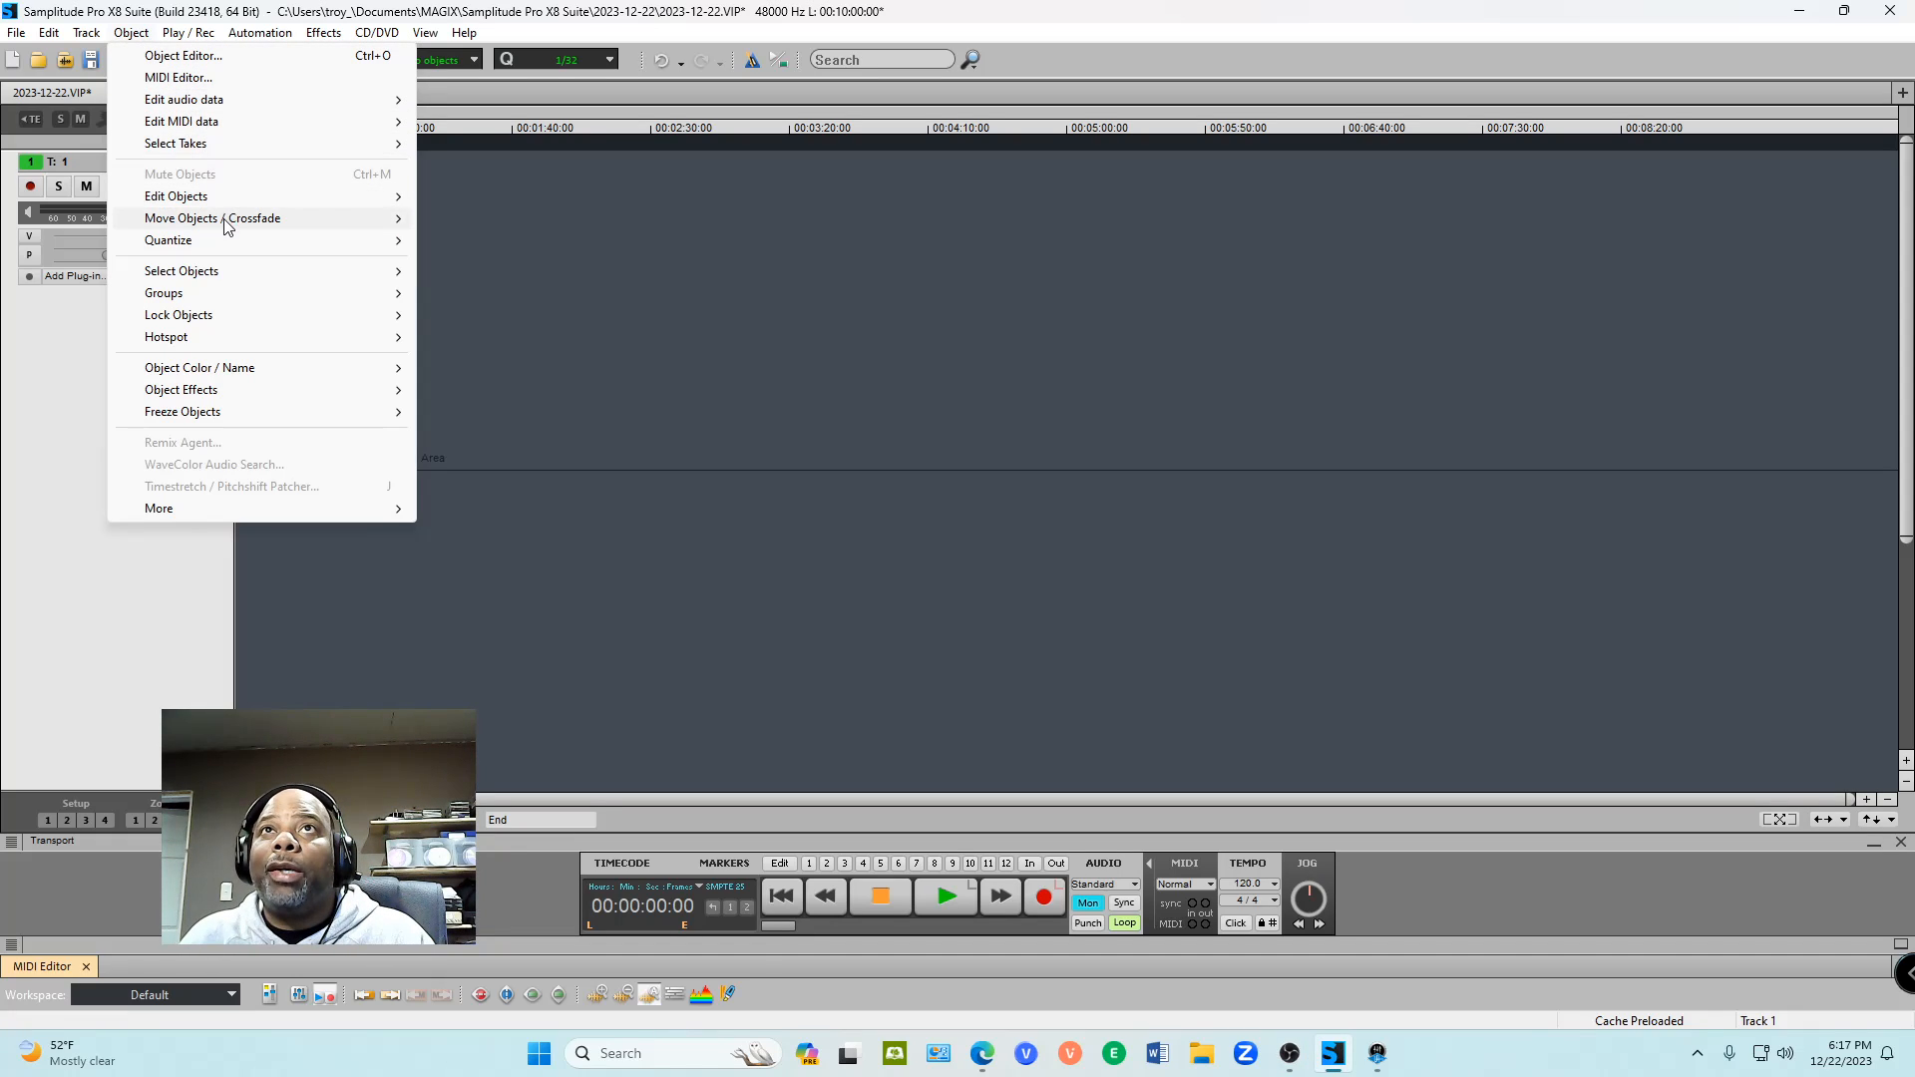
{"action": "left_click", "coordinate": [46, 357]}
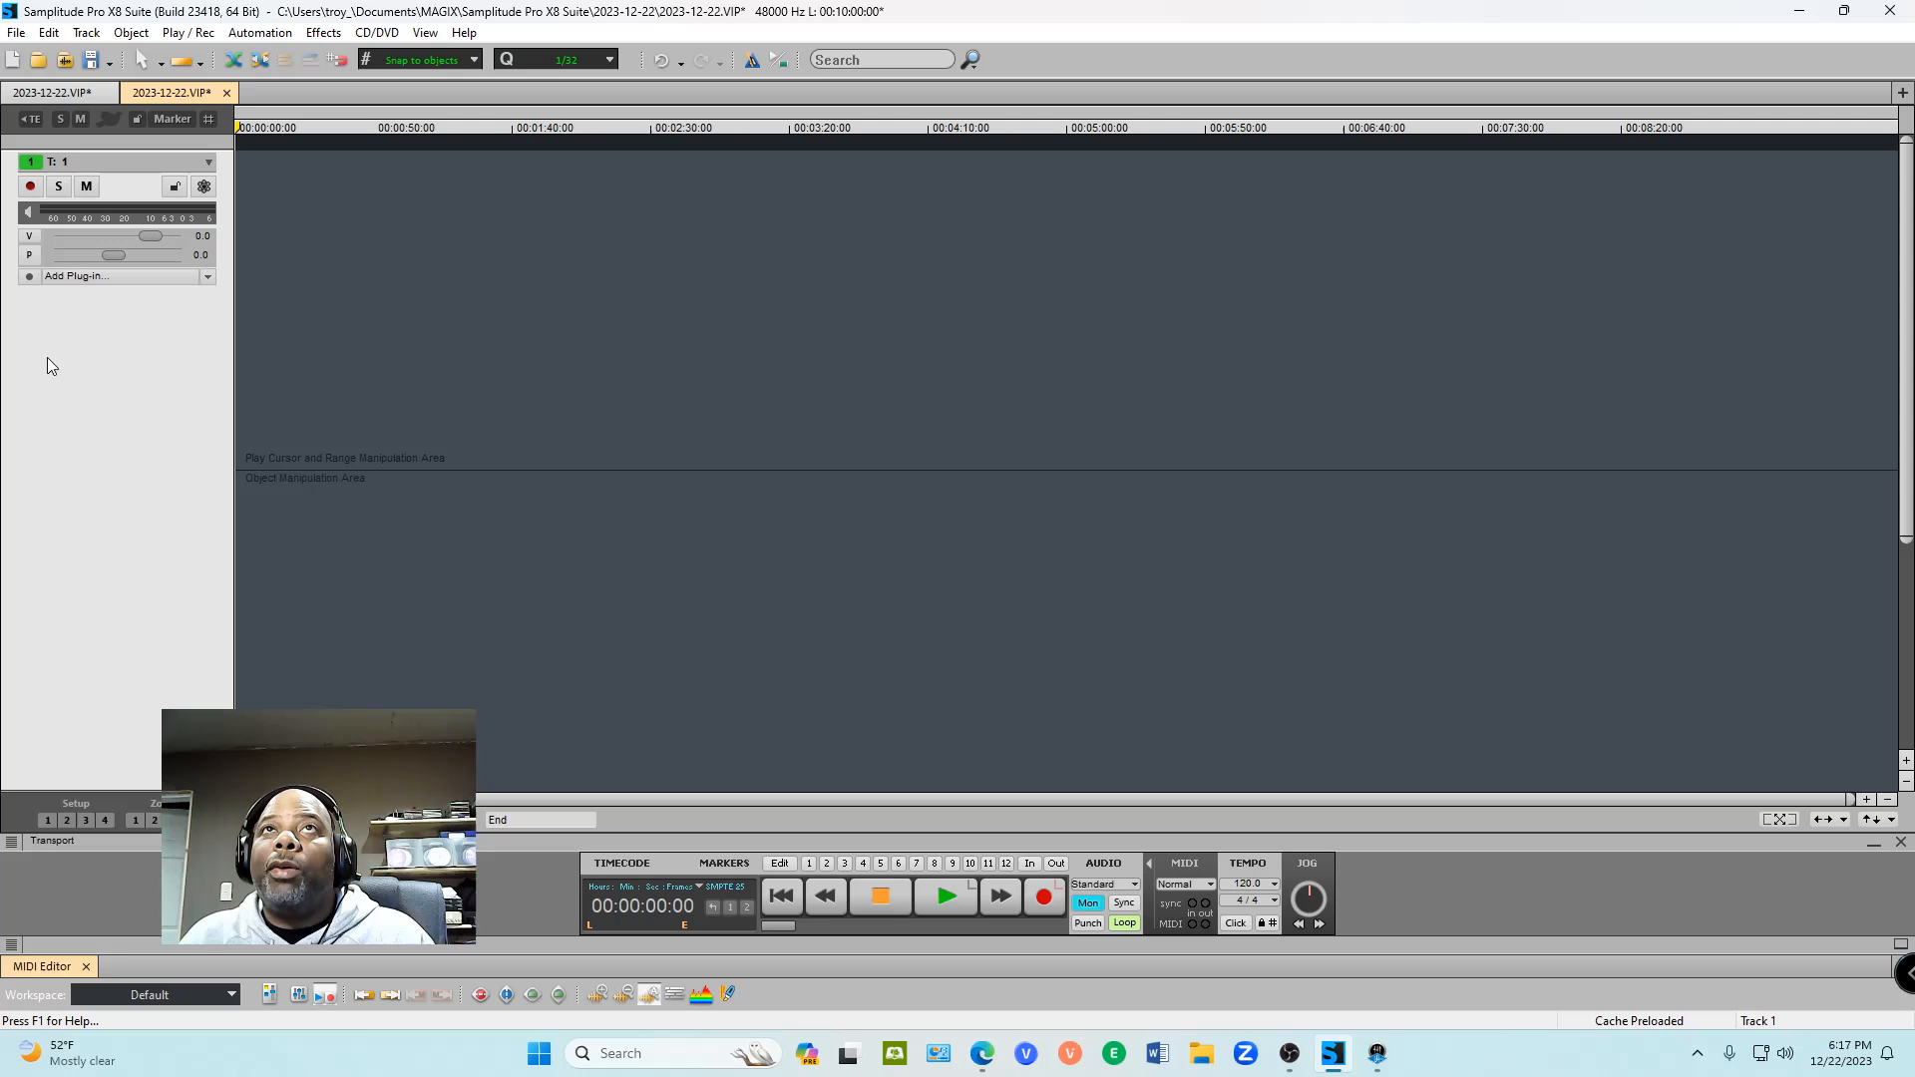
{"action": "left_click", "coordinate": [86, 33]}
{"action": "mouse_move", "coordinate": [209, 56]}
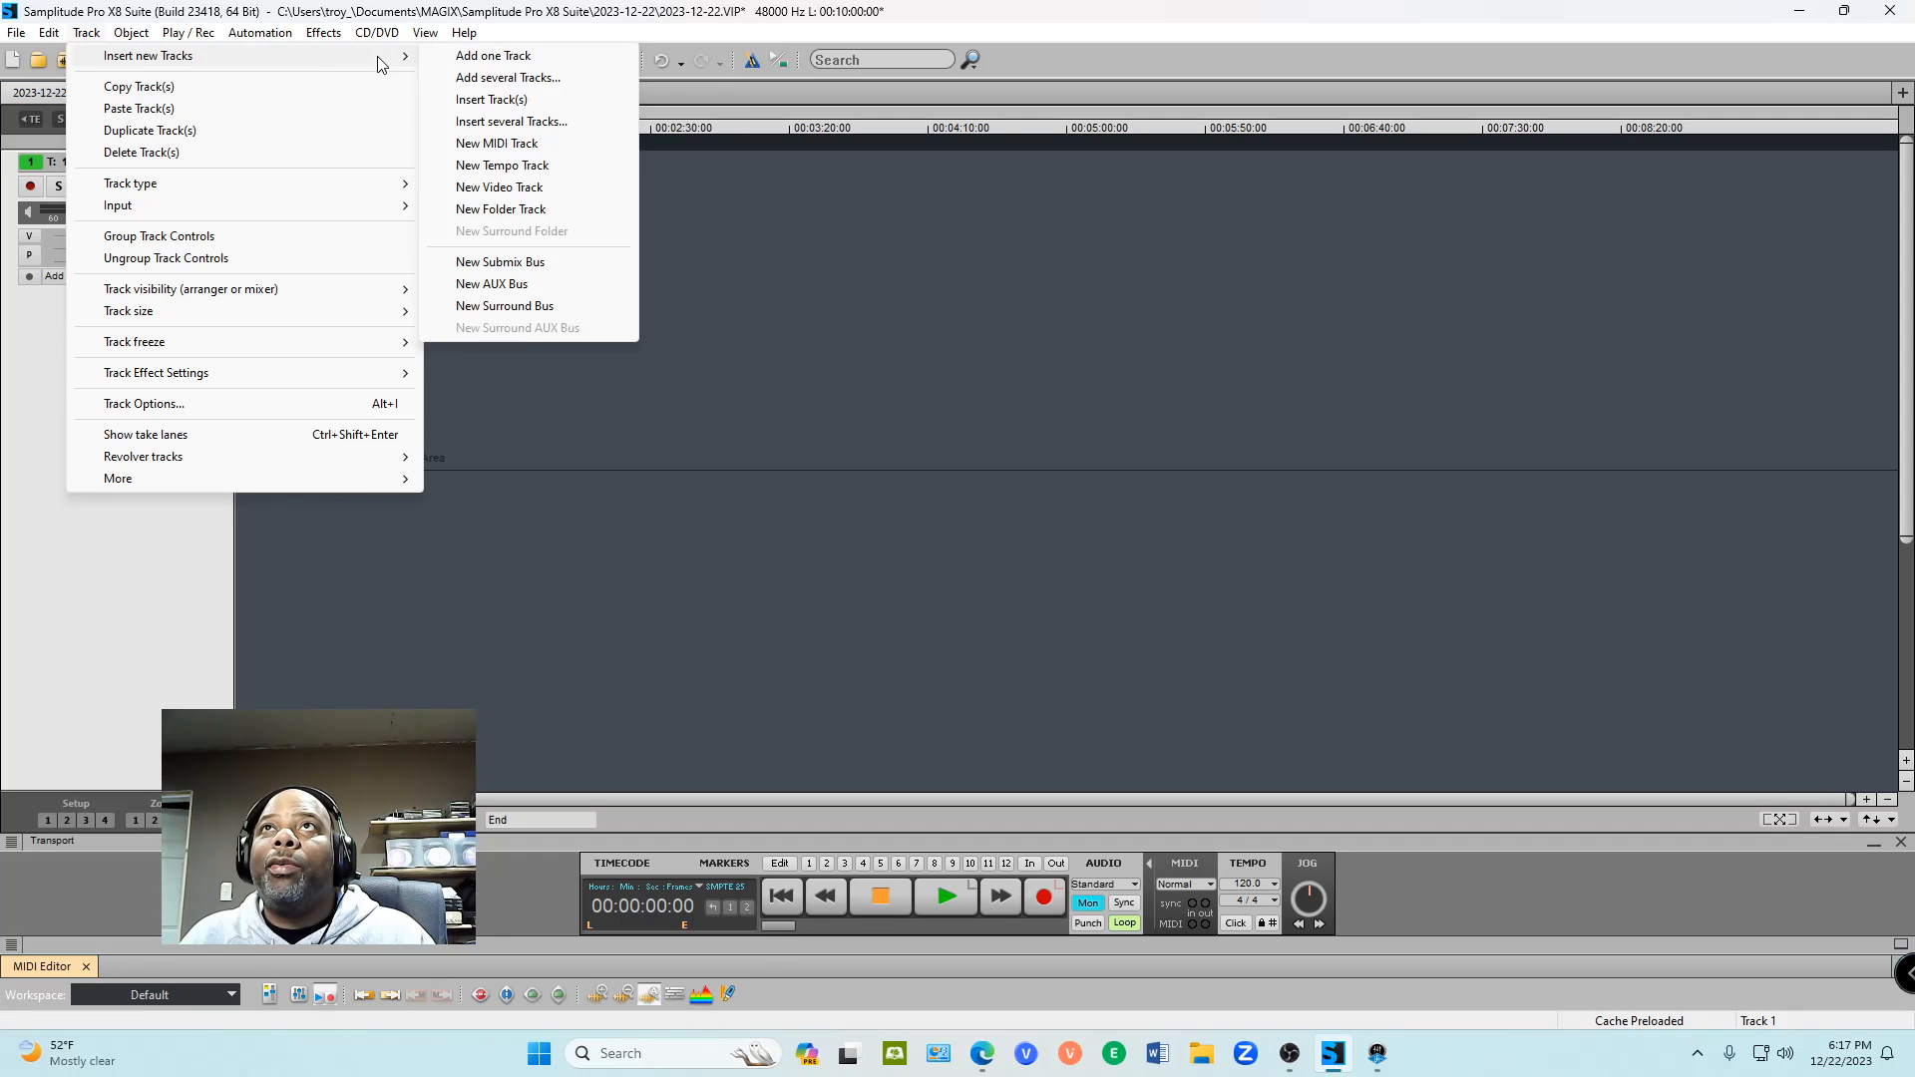
{"action": "left_click", "coordinate": [511, 78]}
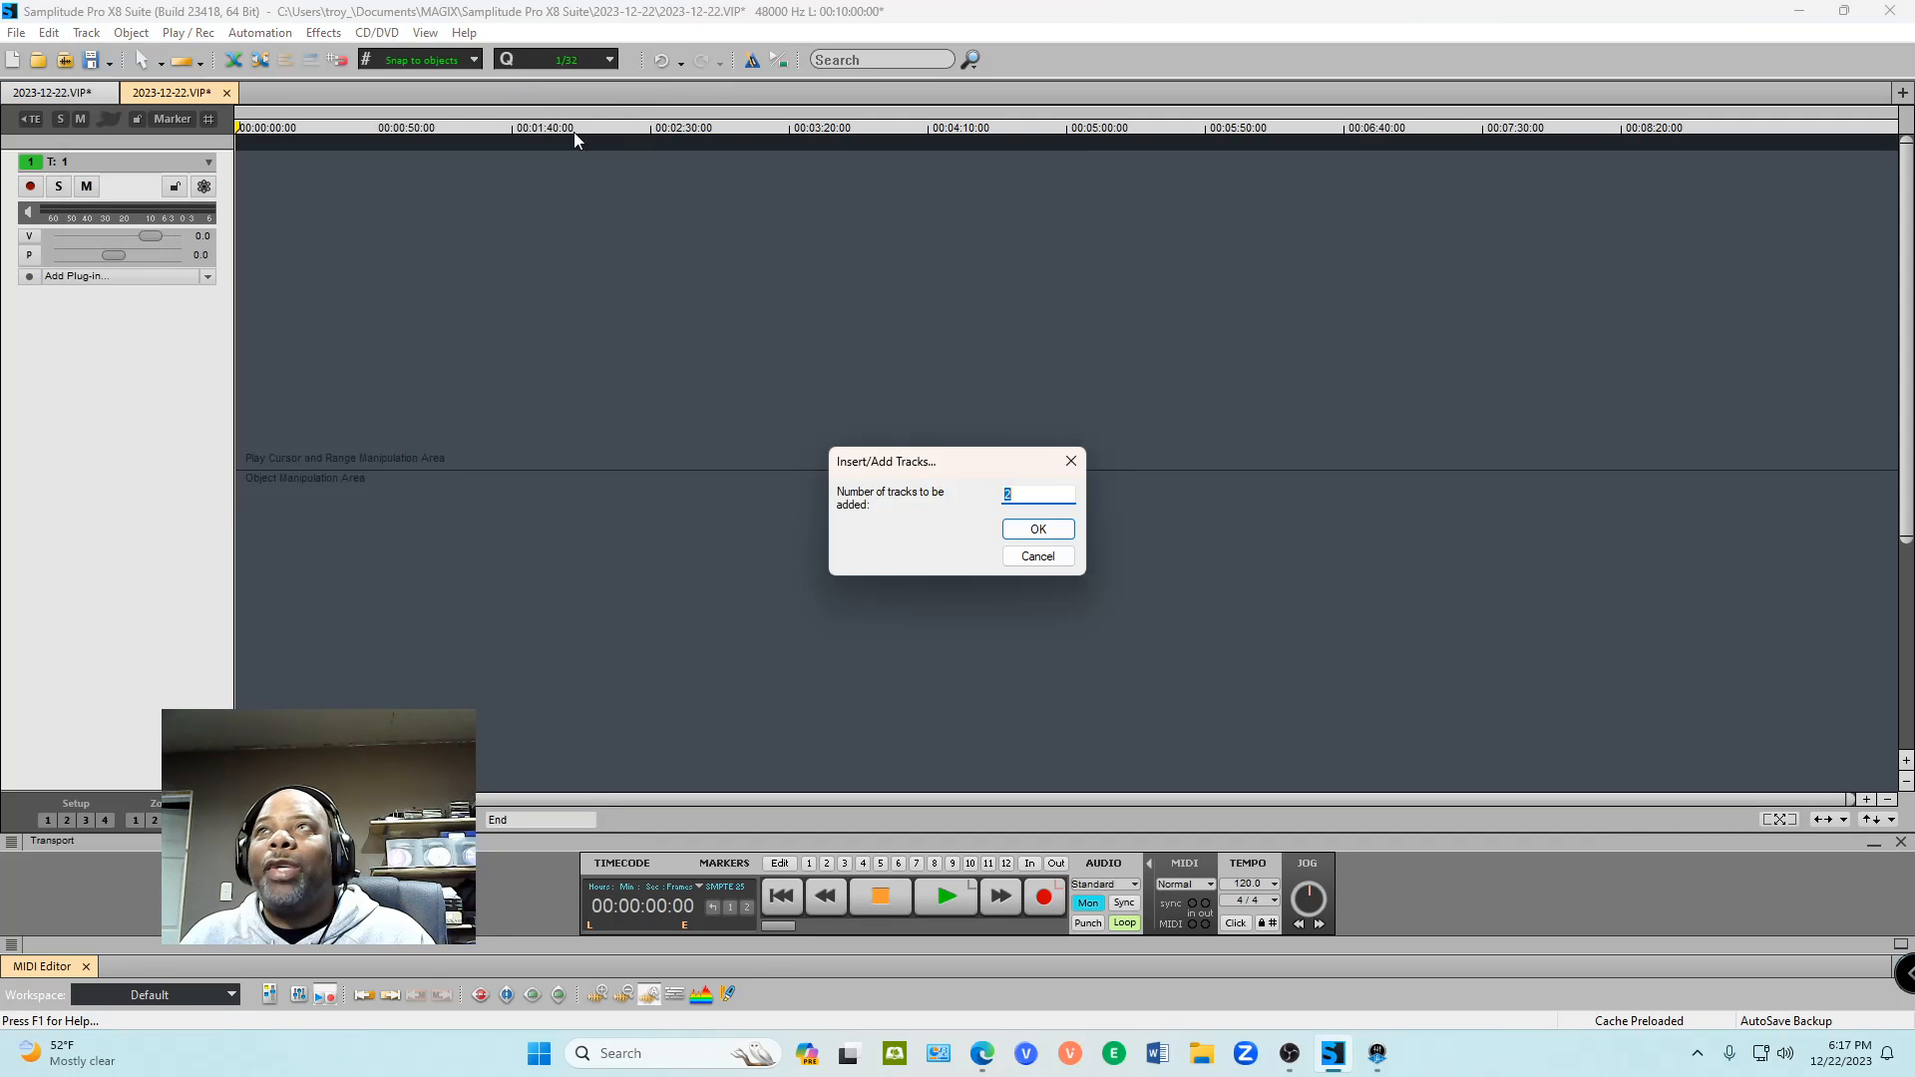
{"action": "type", "text": "3"}
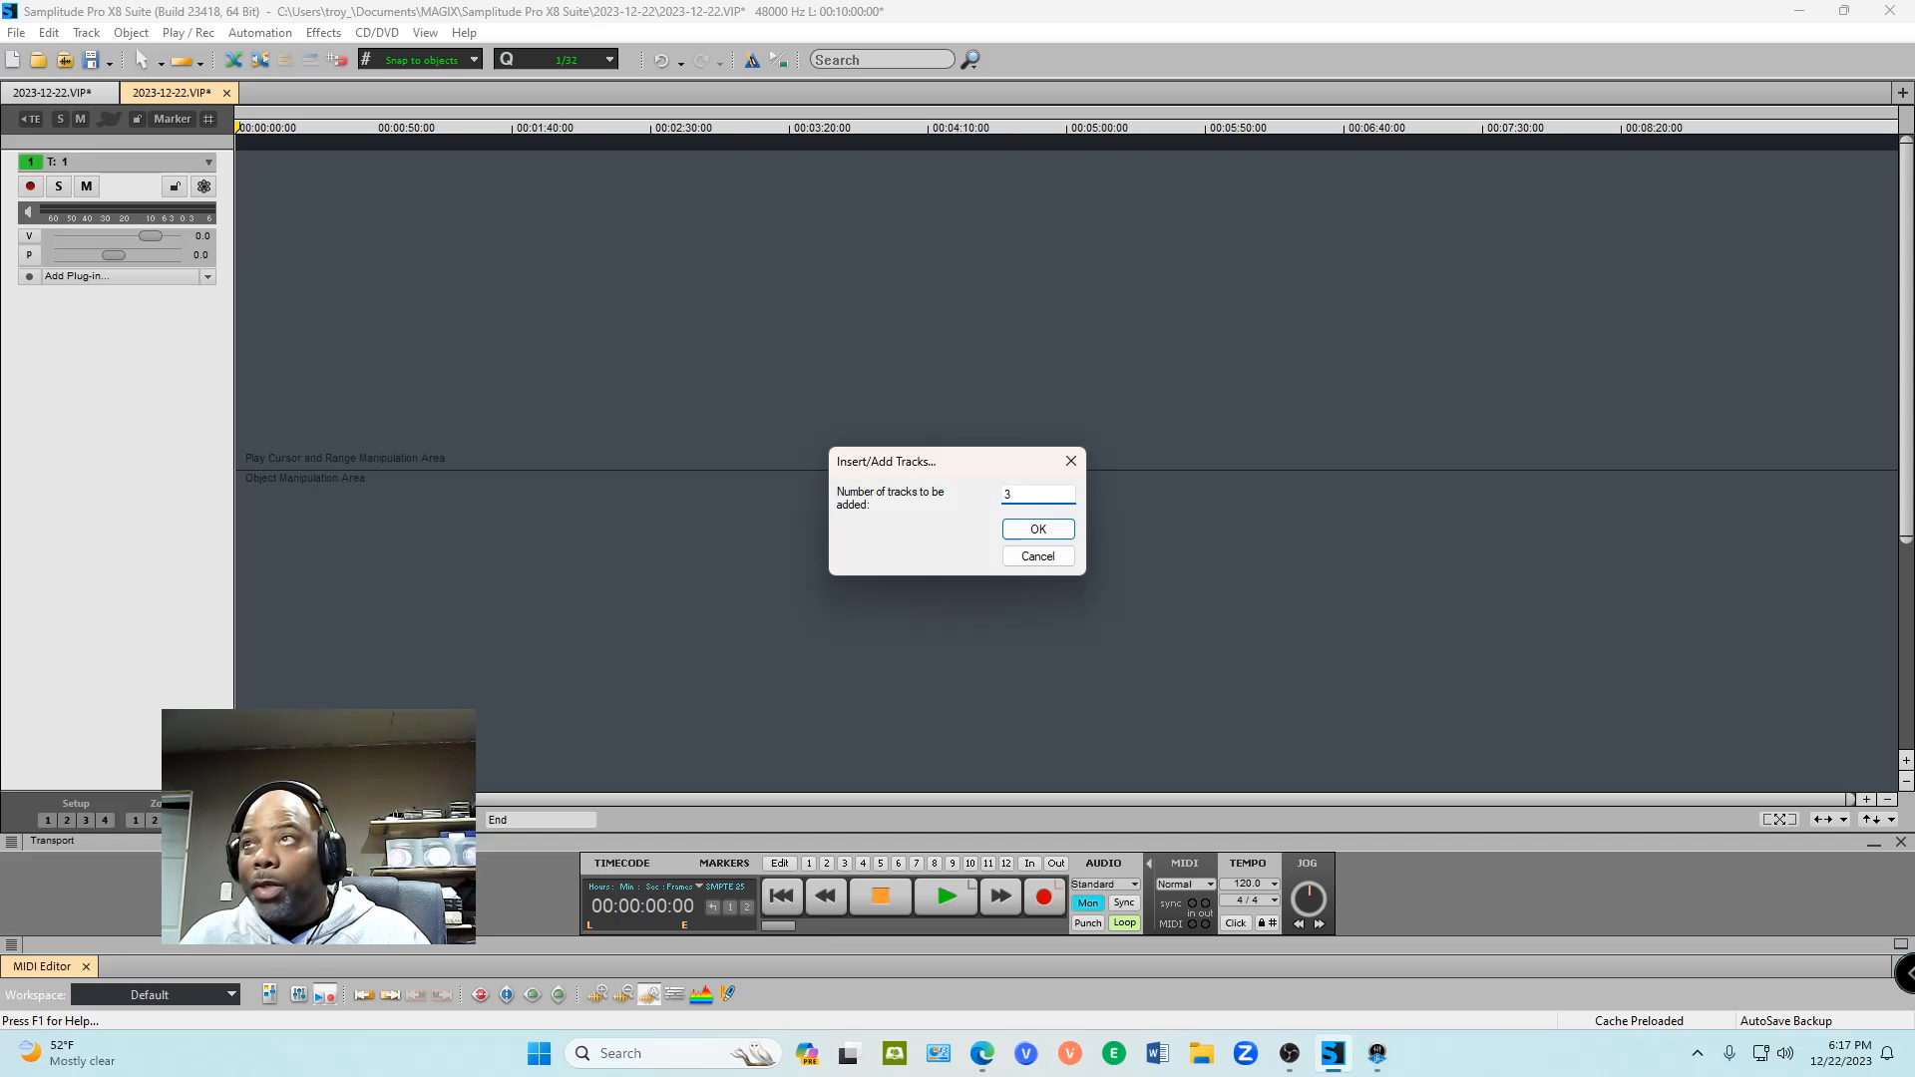
{"action": "key", "text": "Return"}
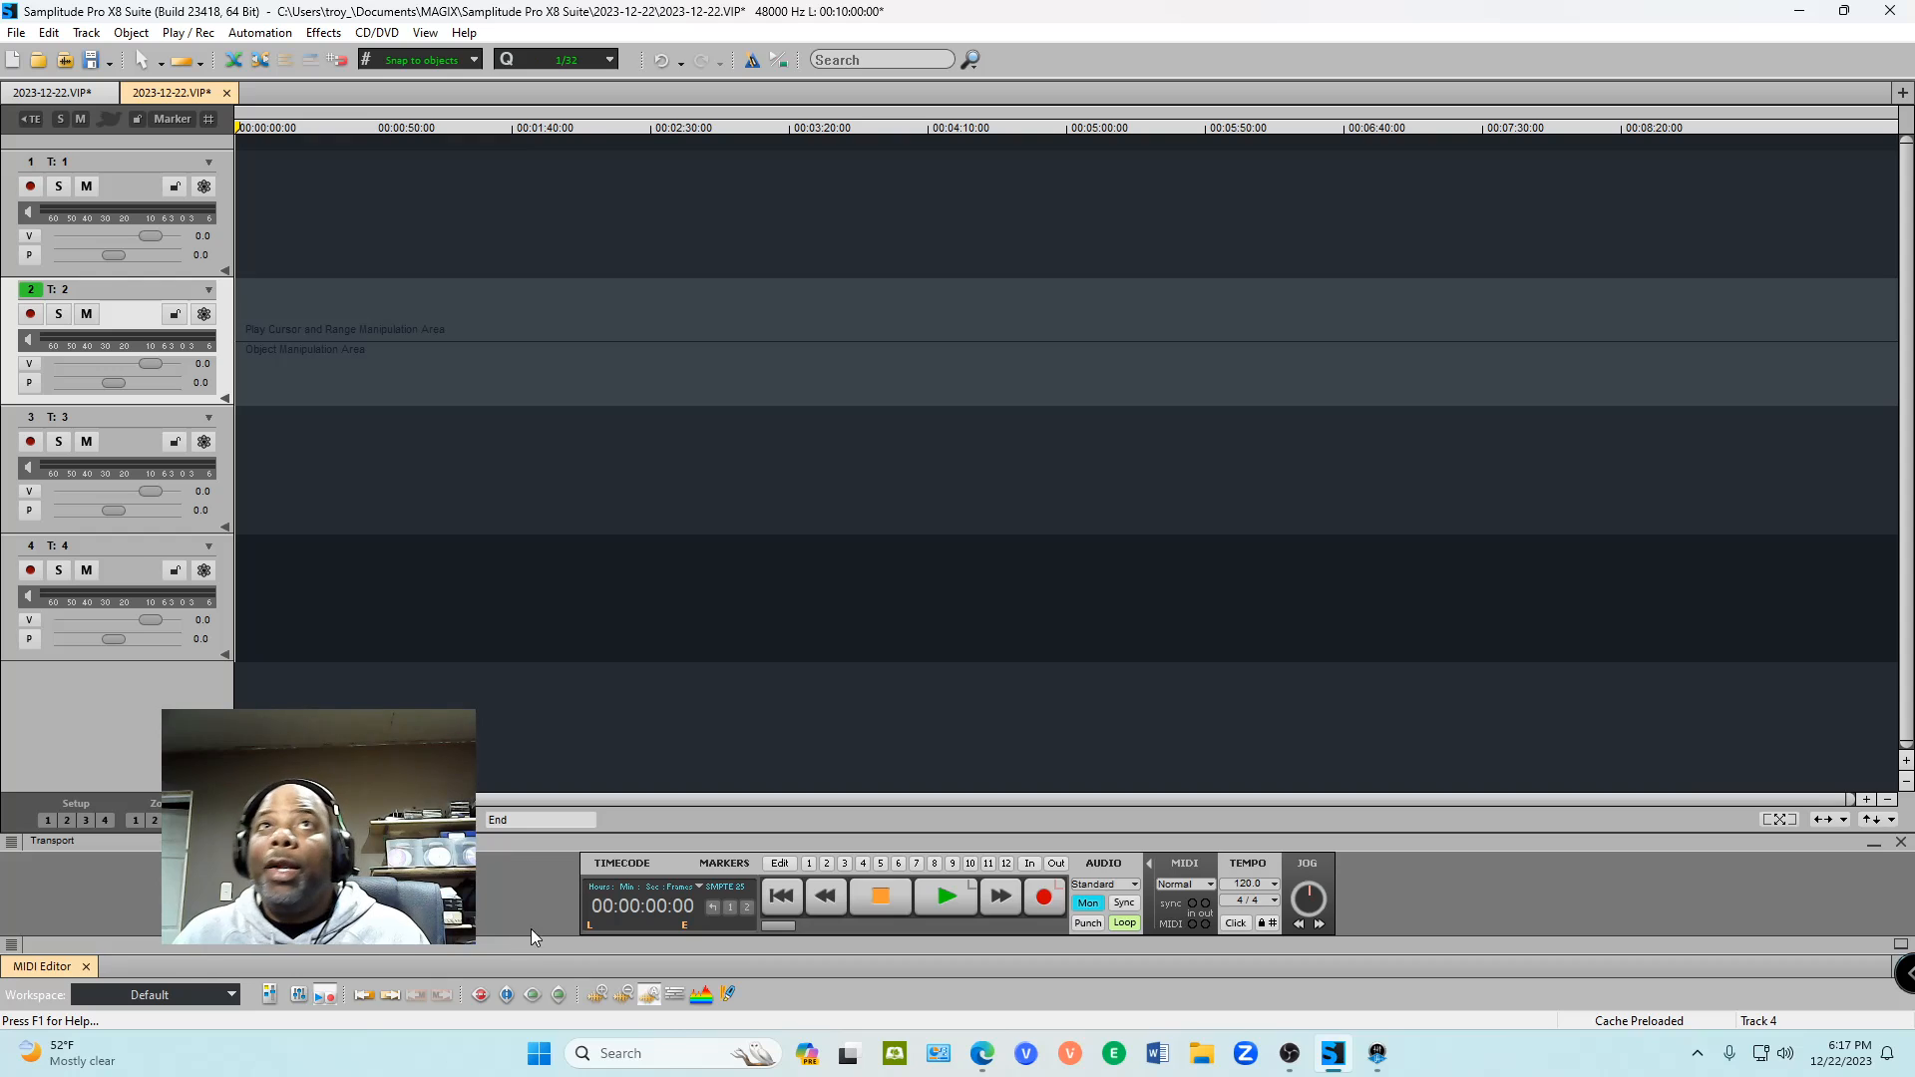
Step: Select track 1 and close the other open 2023-12-22 project without saving it
{"action": "left_click", "coordinate": [140, 196]}
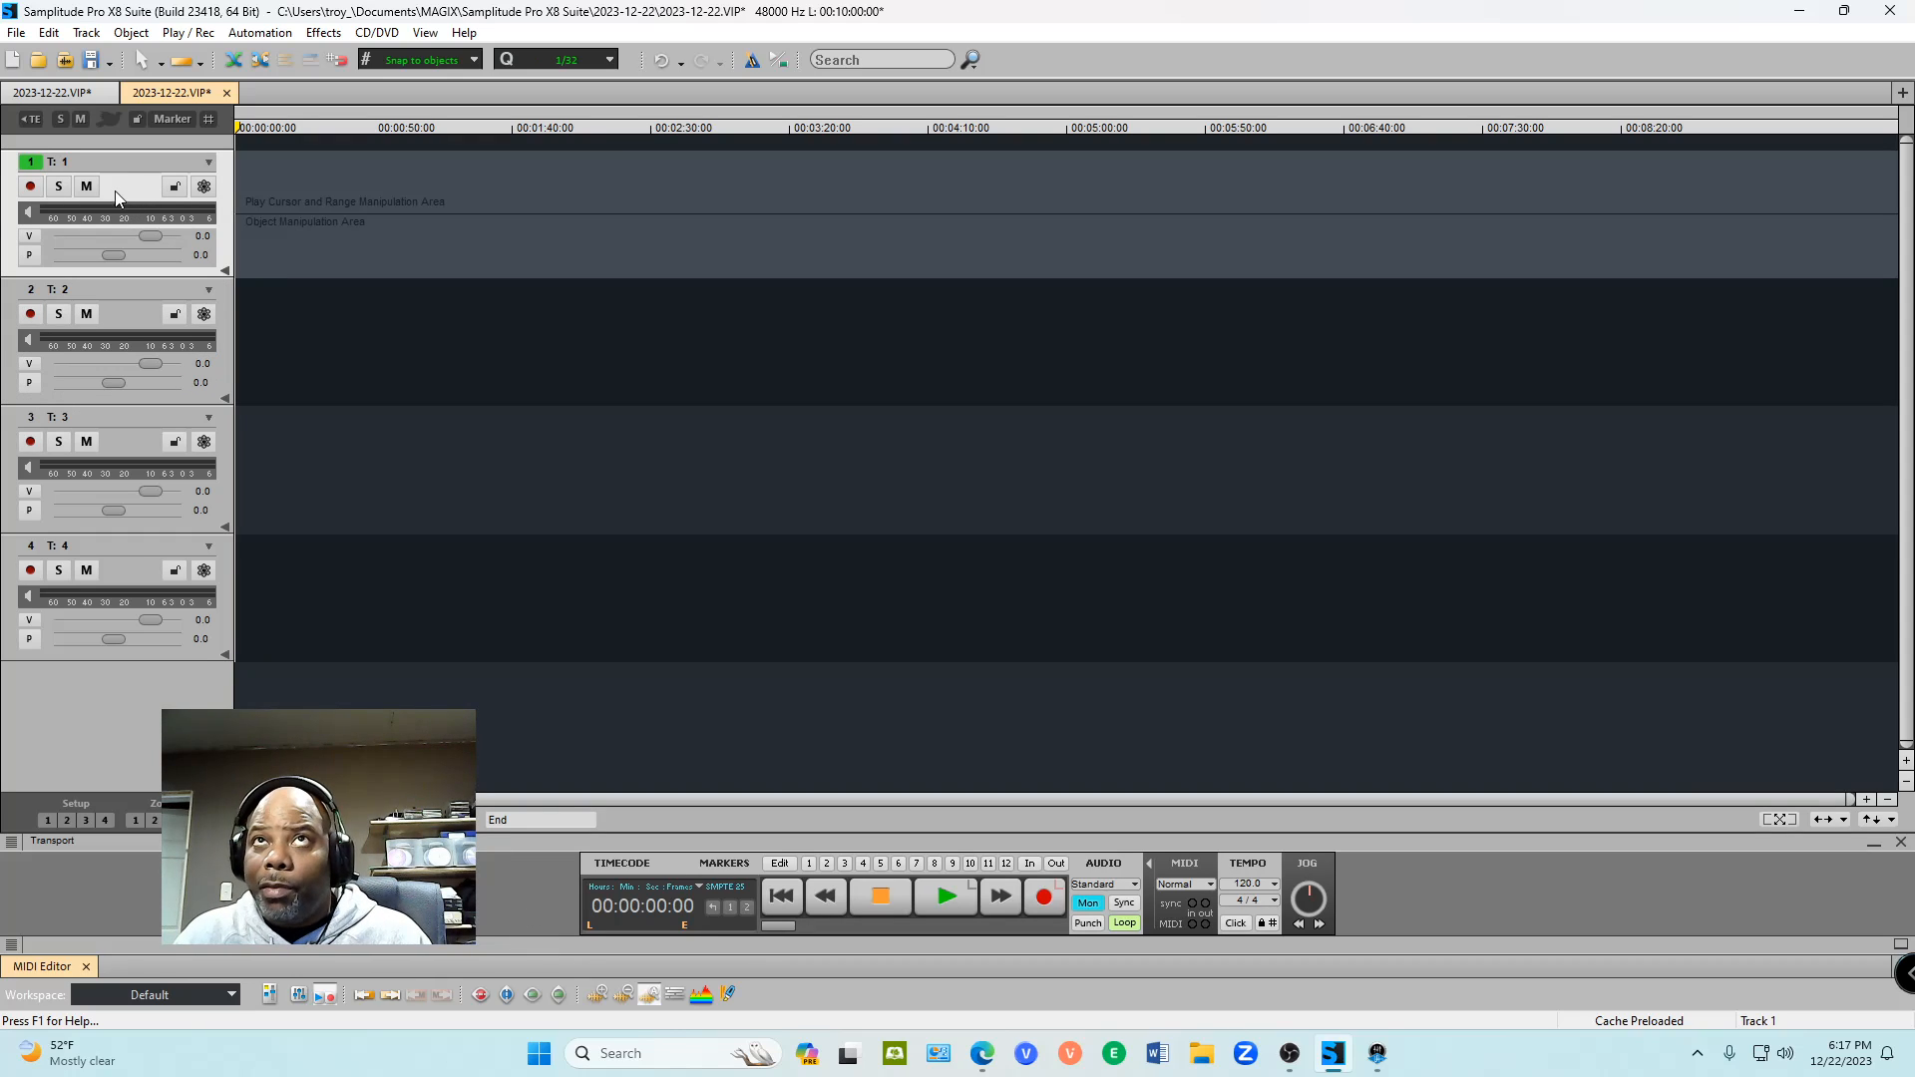
{"action": "left_click", "coordinate": [108, 93]}
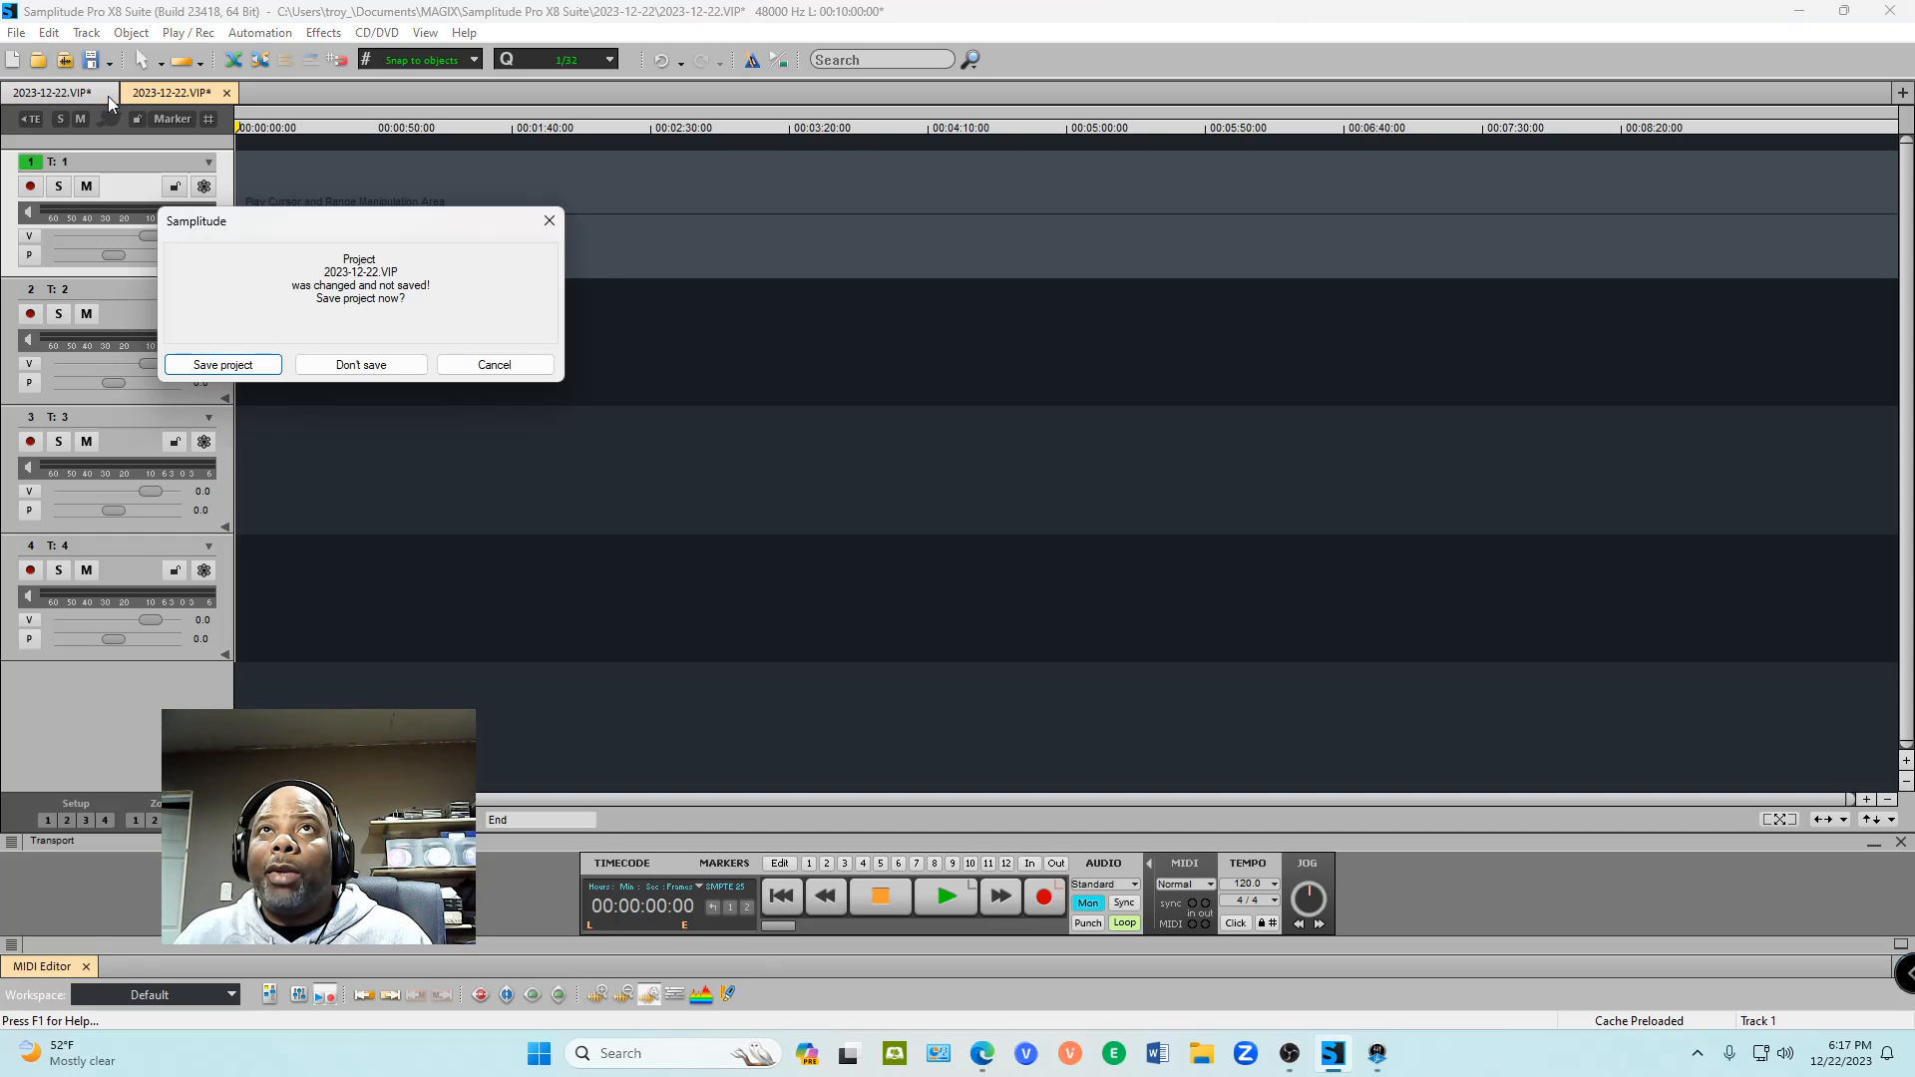
{"action": "left_click", "coordinate": [362, 364]}
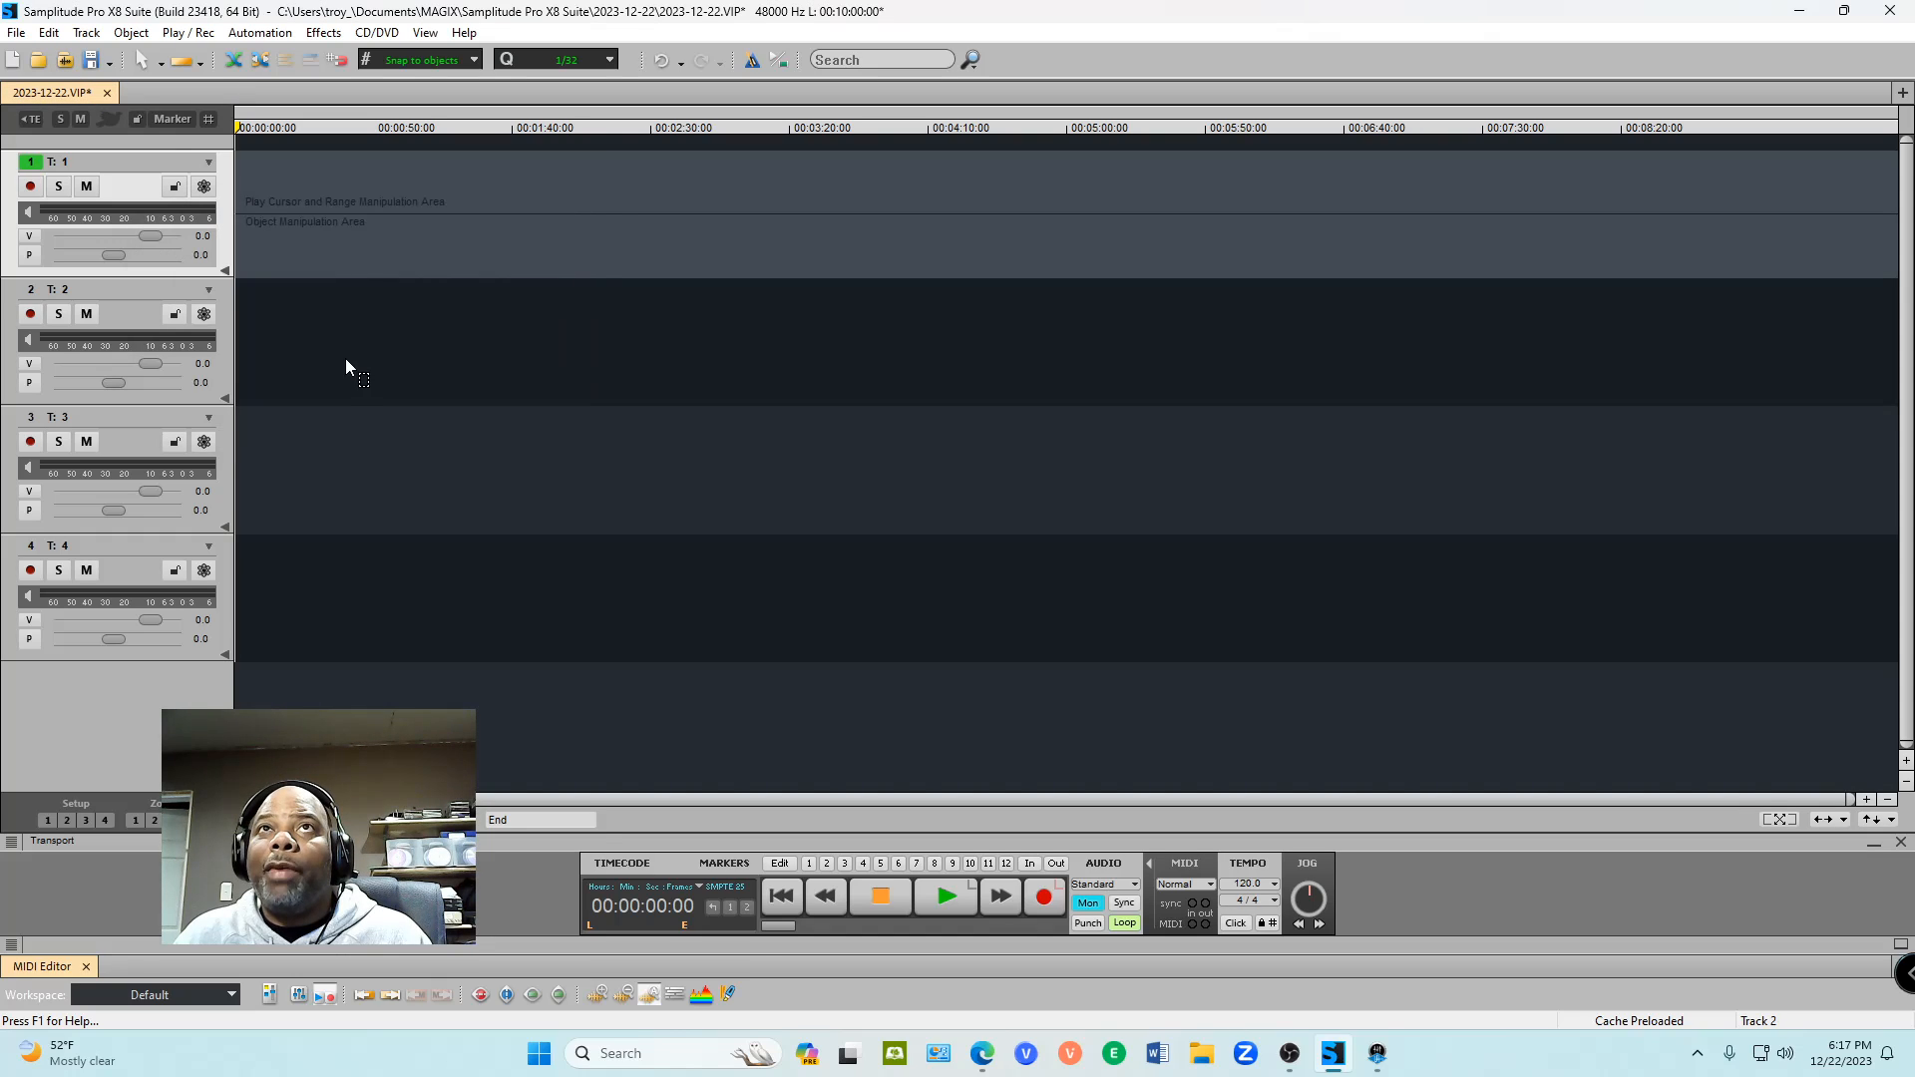
Step: Import the audio file "CHORDZ 2023_sync version2" onto track 1, keeping the default file handling options
{"action": "left_click", "coordinate": [17, 33]}
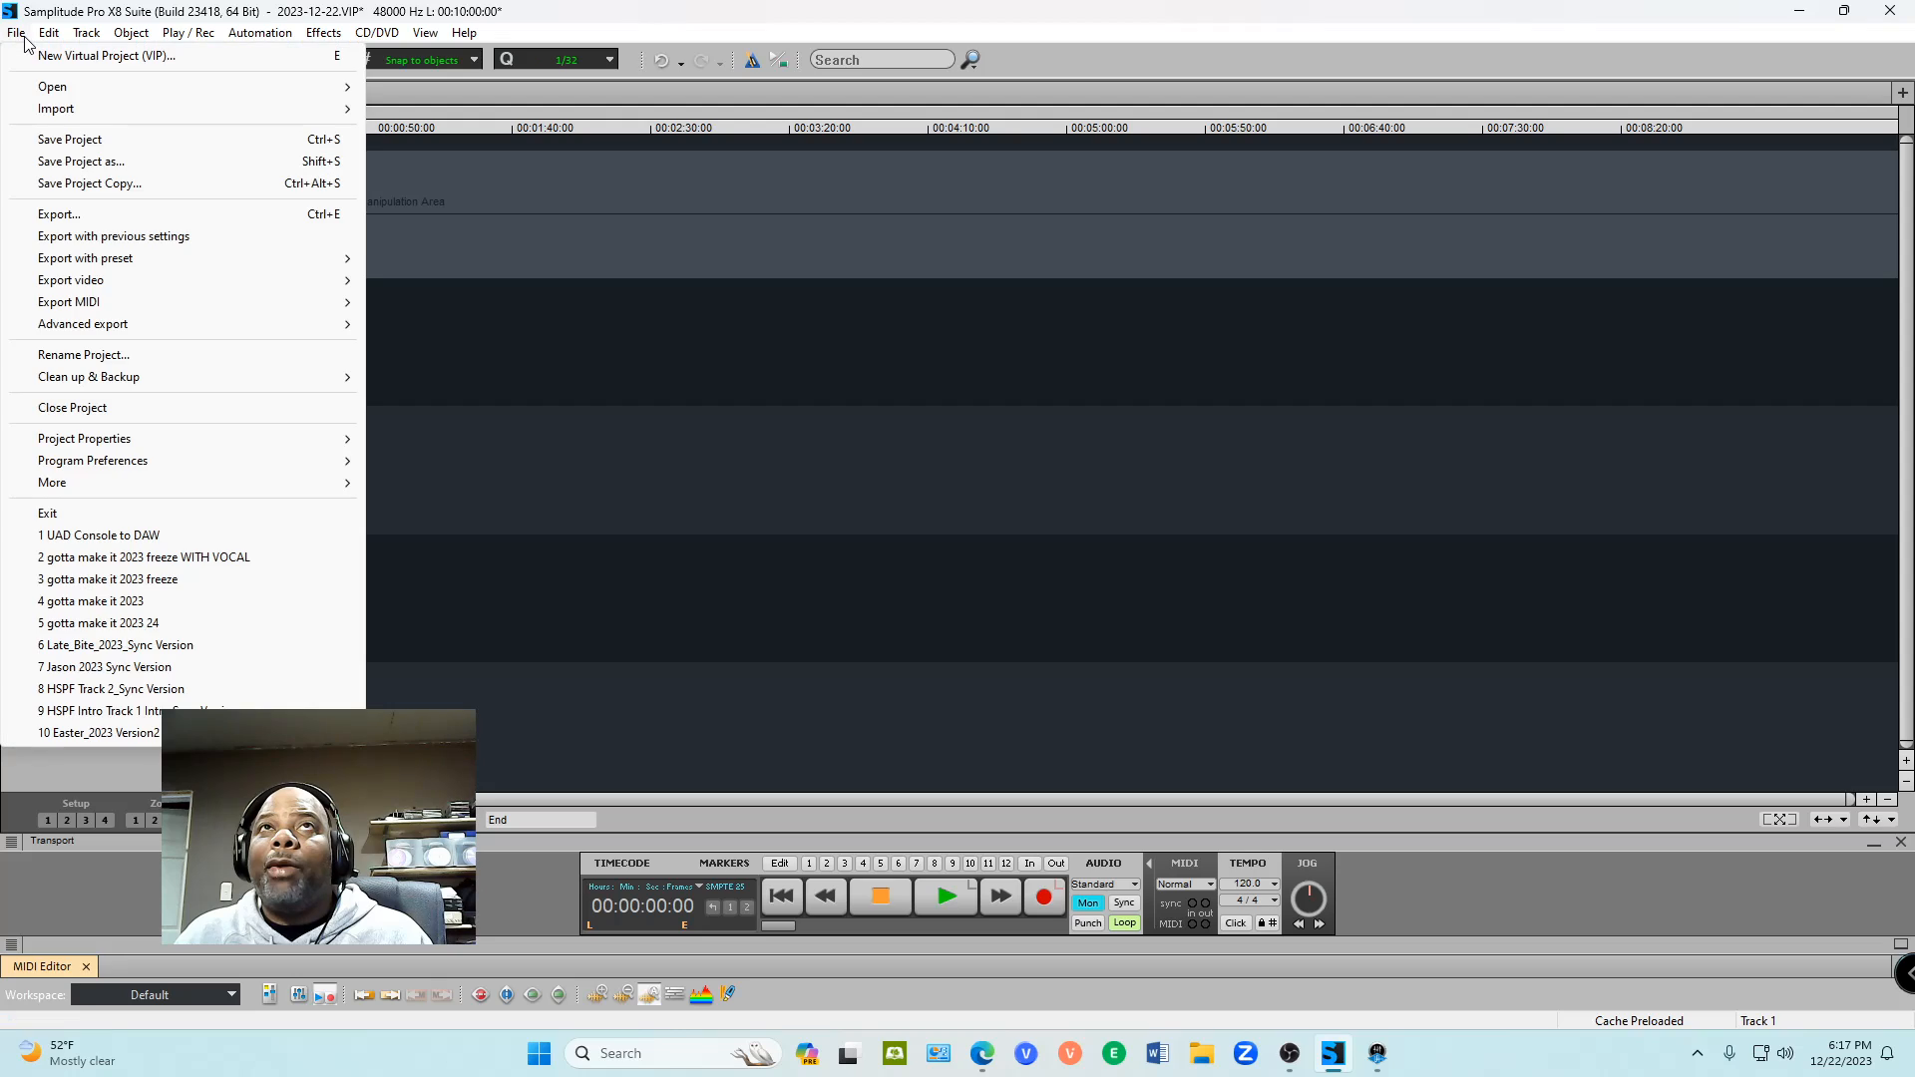
{"action": "mouse_move", "coordinate": [76, 115]}
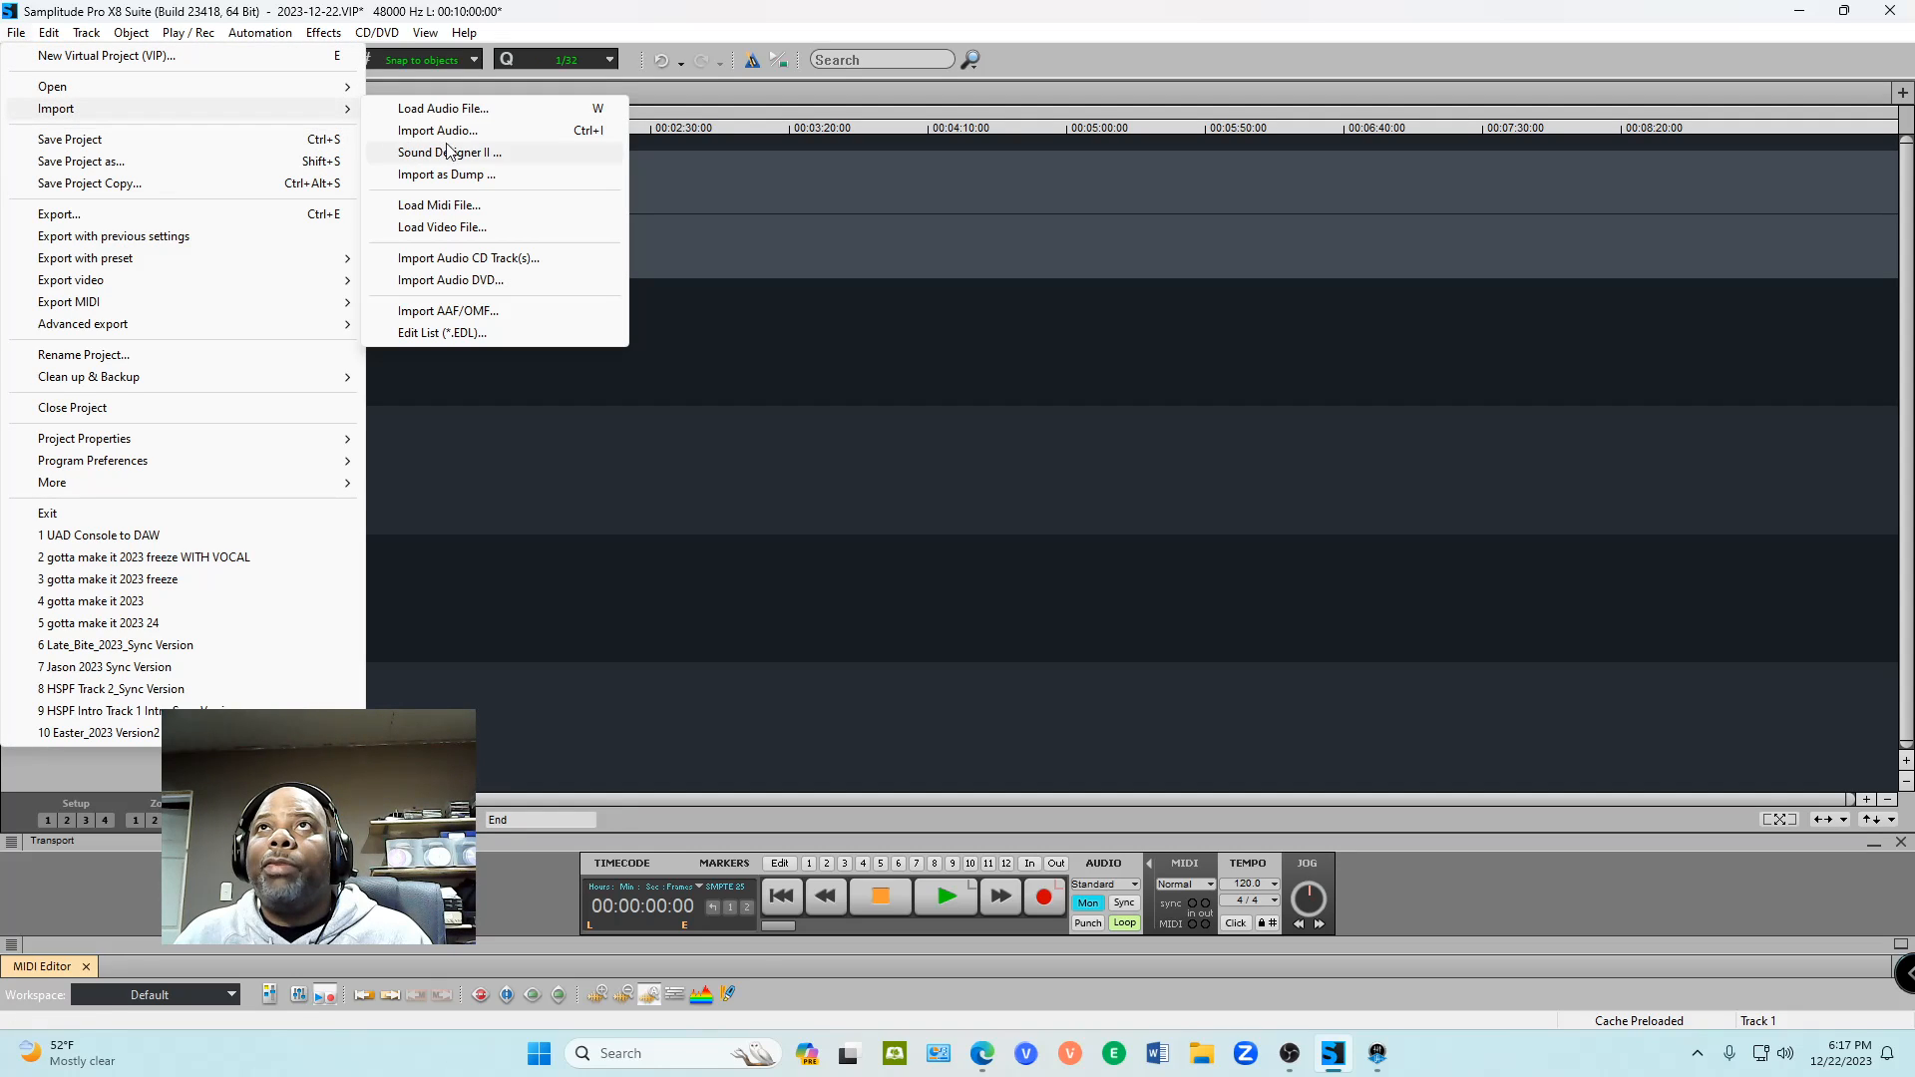
{"action": "left_click", "coordinate": [483, 129]}
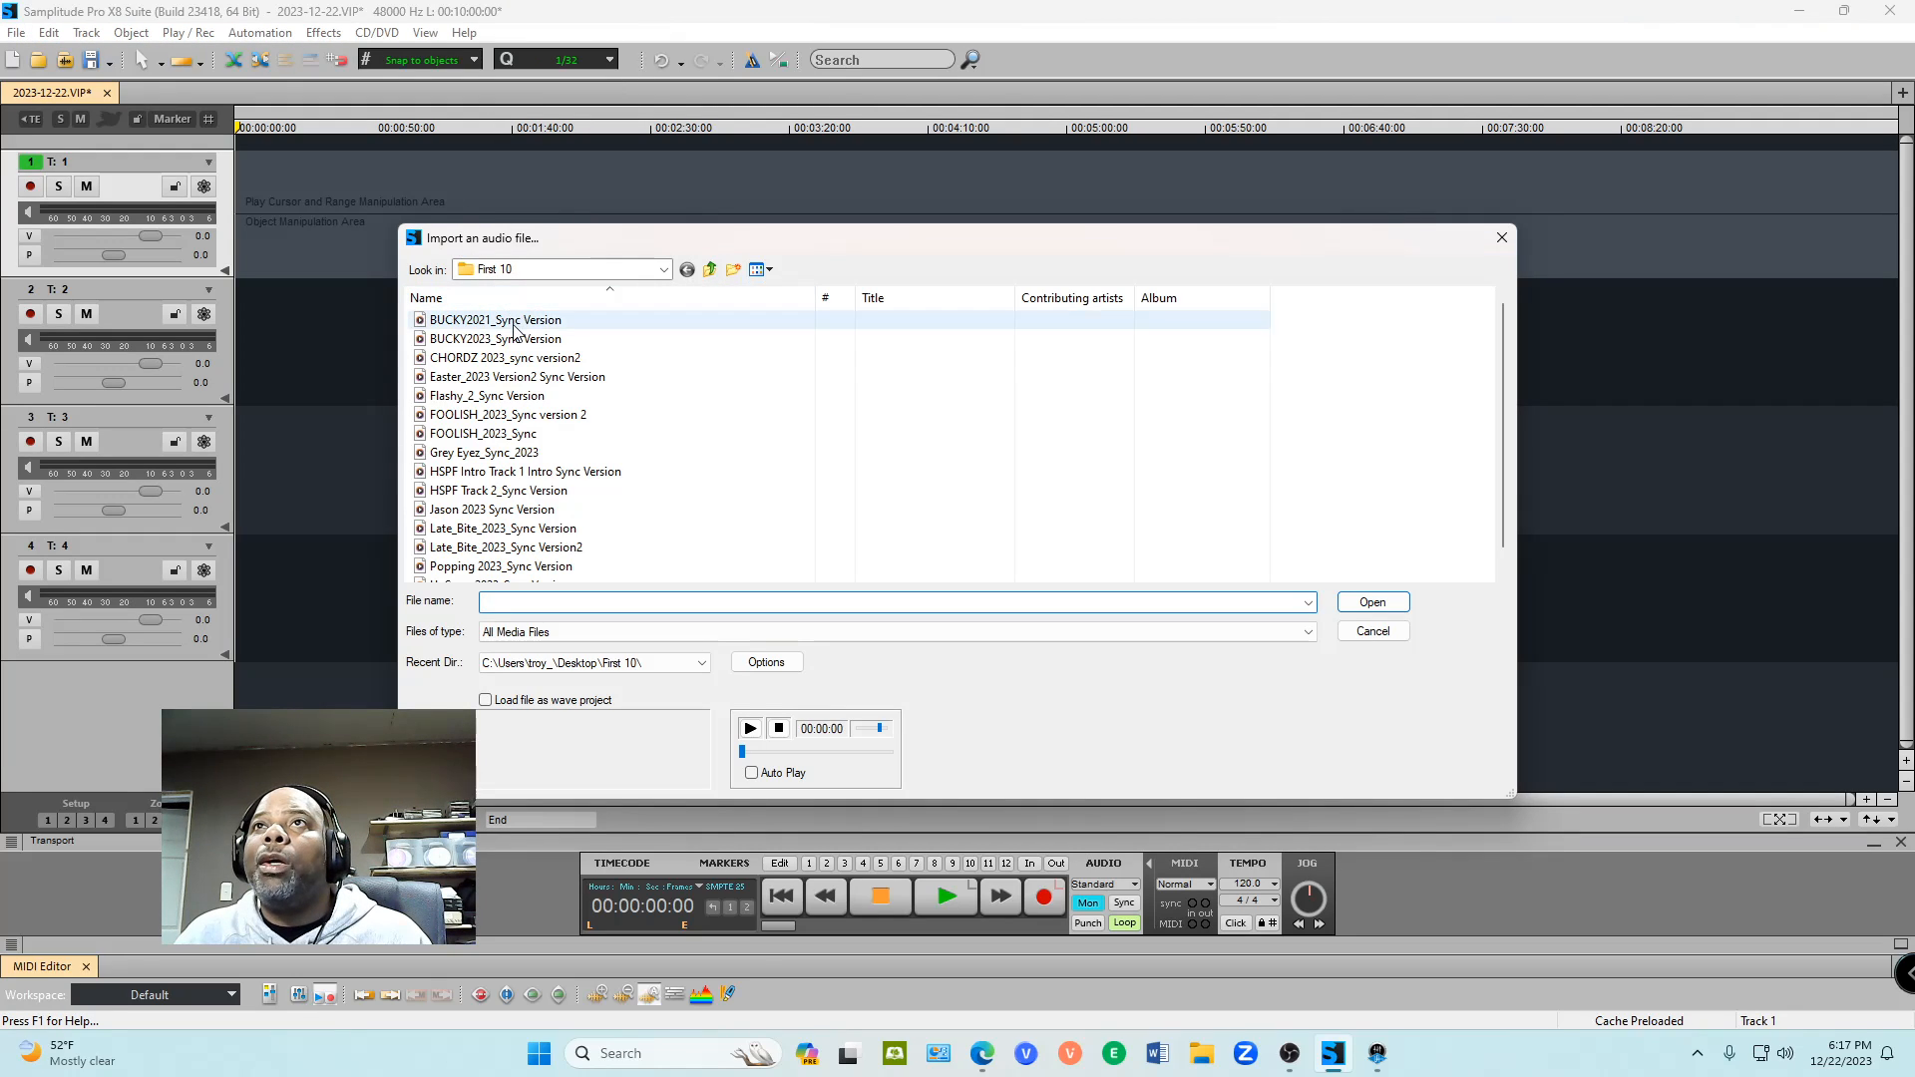
{"action": "double_click", "coordinate": [507, 357]}
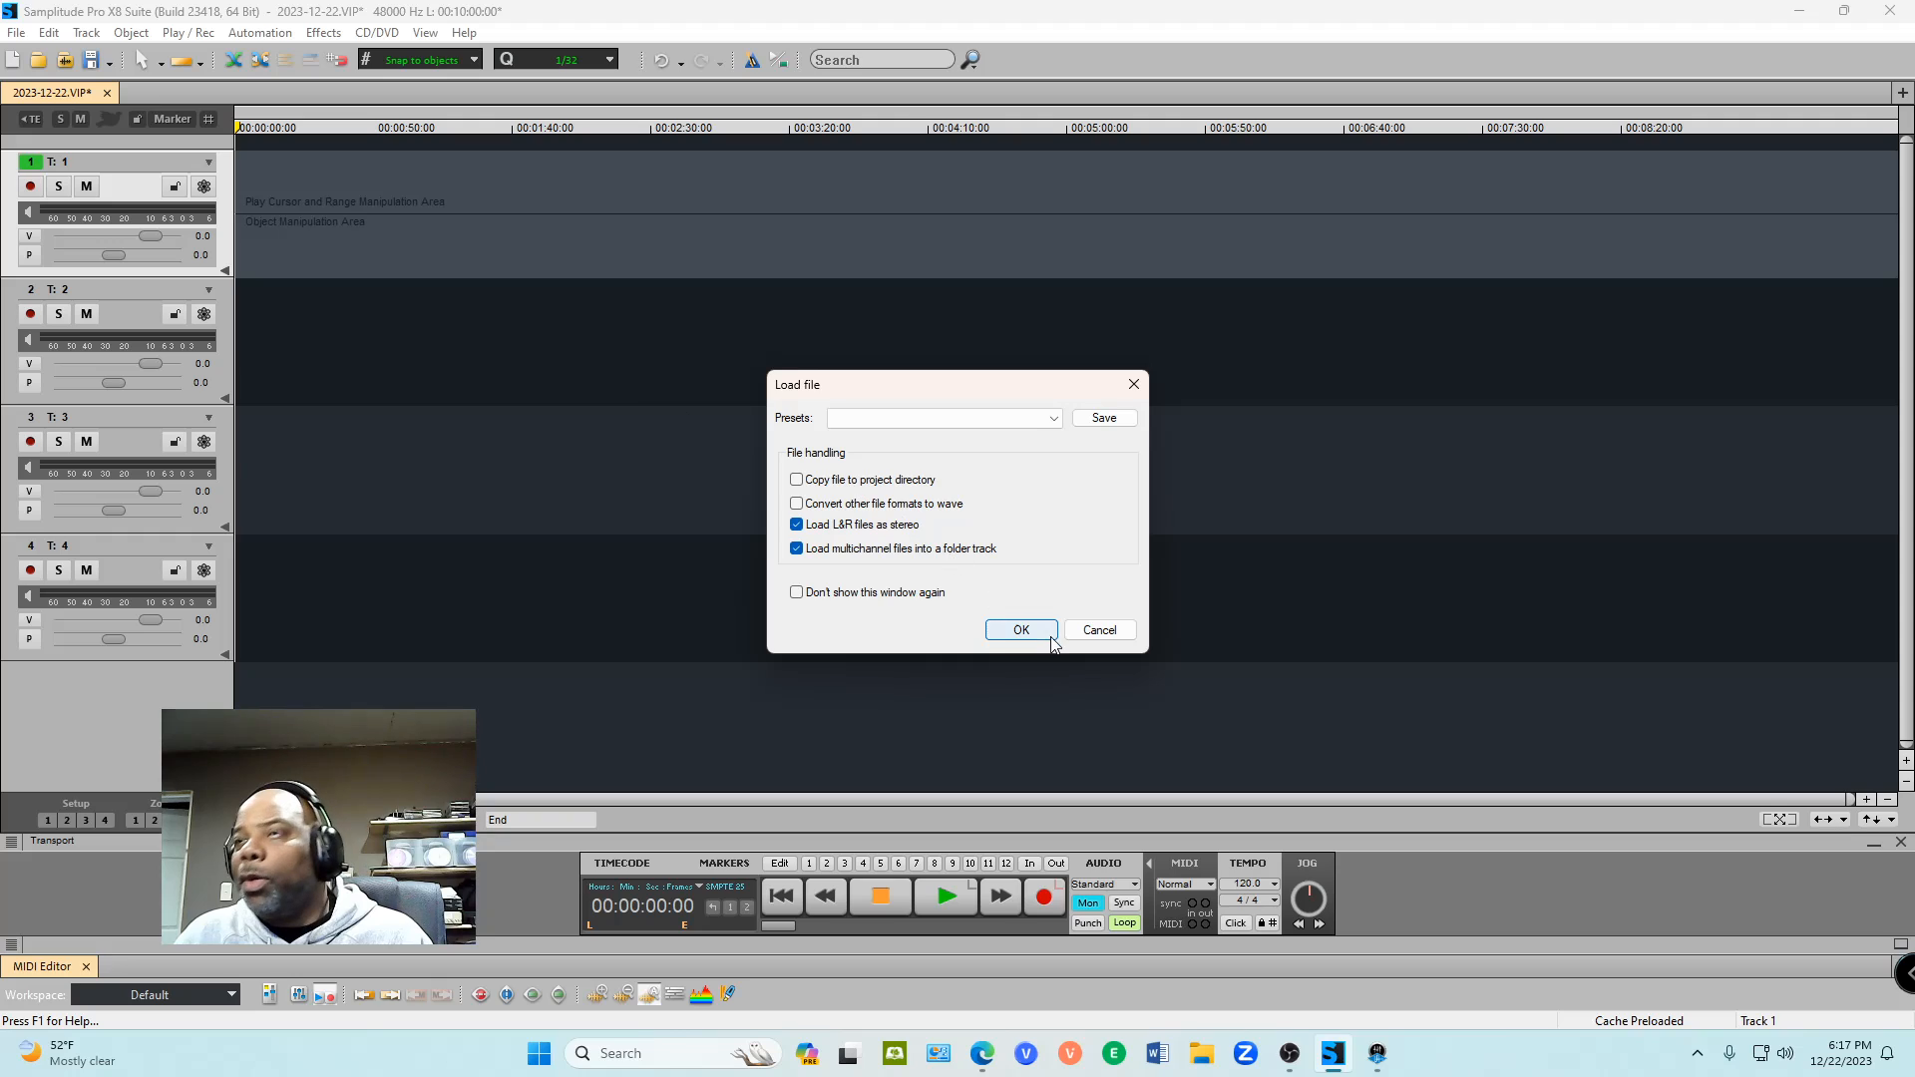
{"action": "left_click", "coordinate": [1021, 630]}
{"action": "left_click", "coordinate": [1161, 375]}
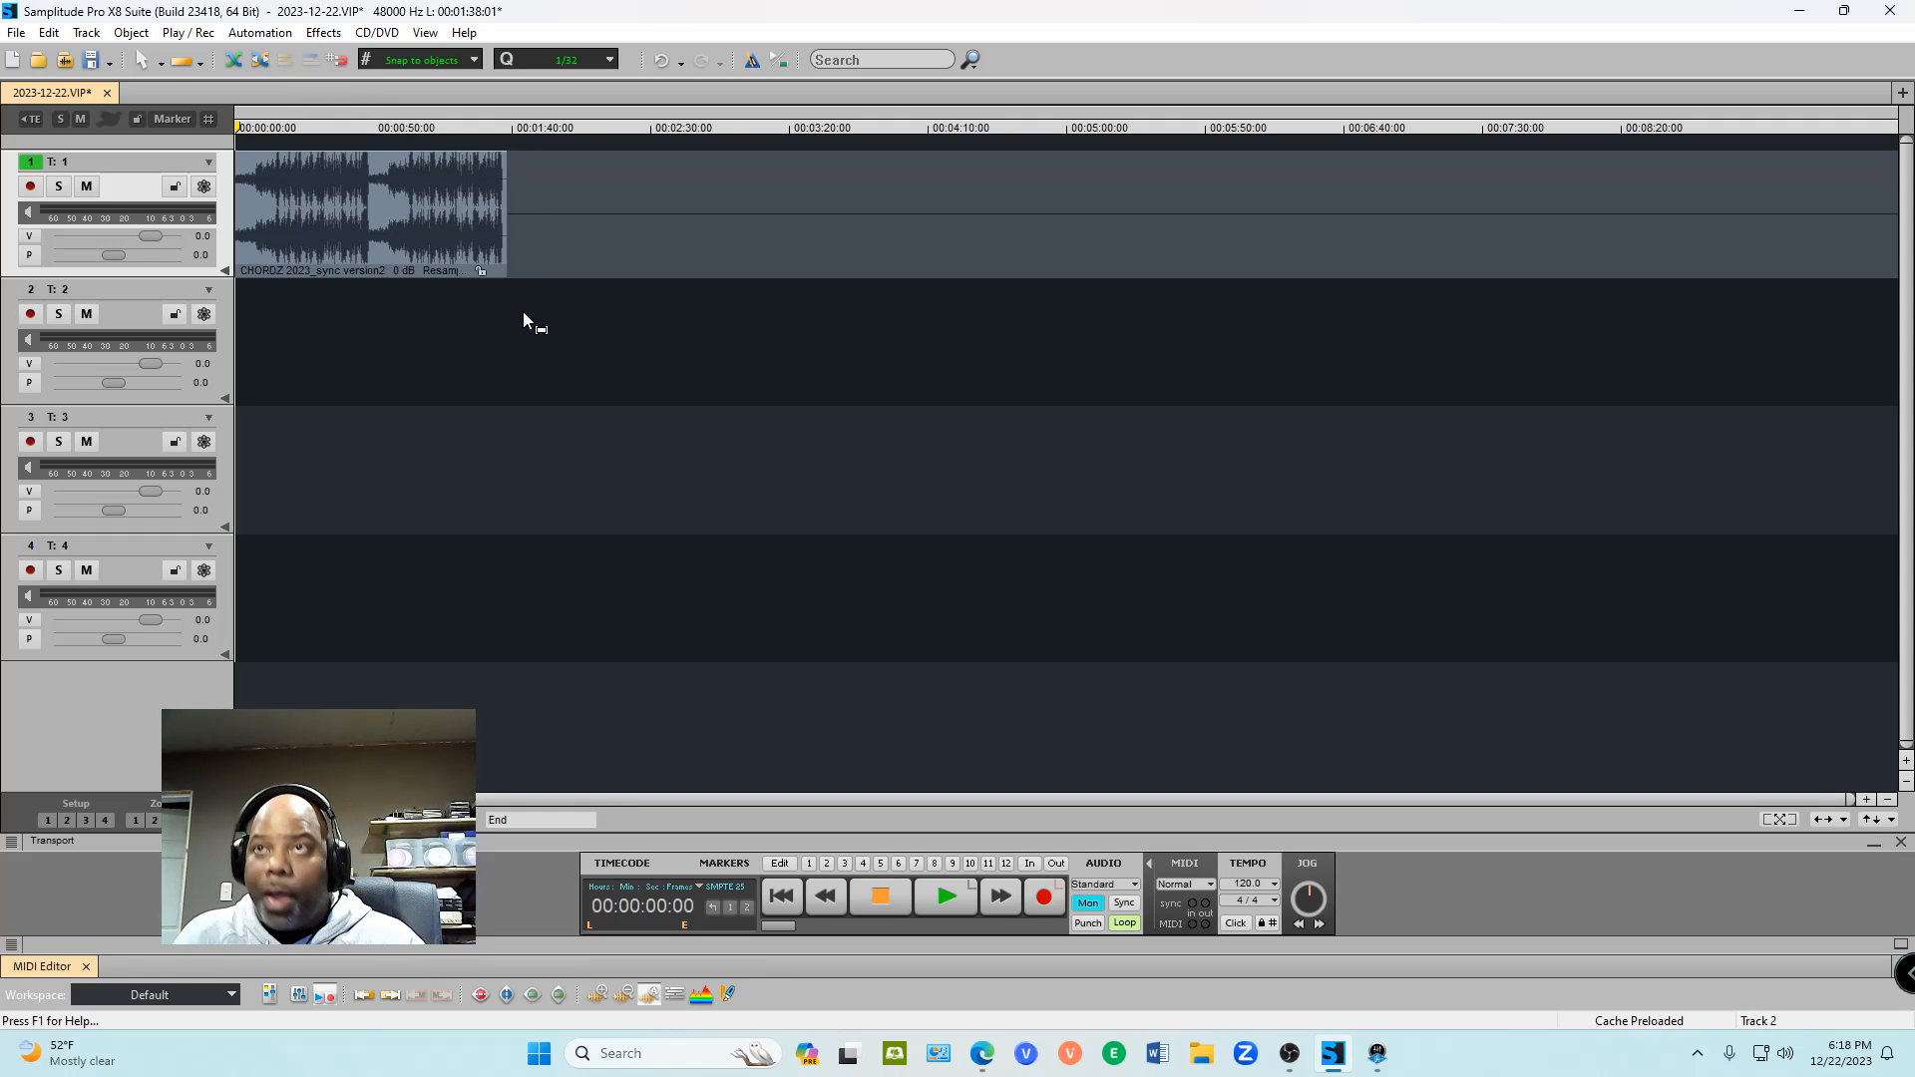
Step: Select track 2, open the Audio Devices settings and move the window aside to review the recording and playback devices
{"action": "left_click", "coordinate": [392, 341]}
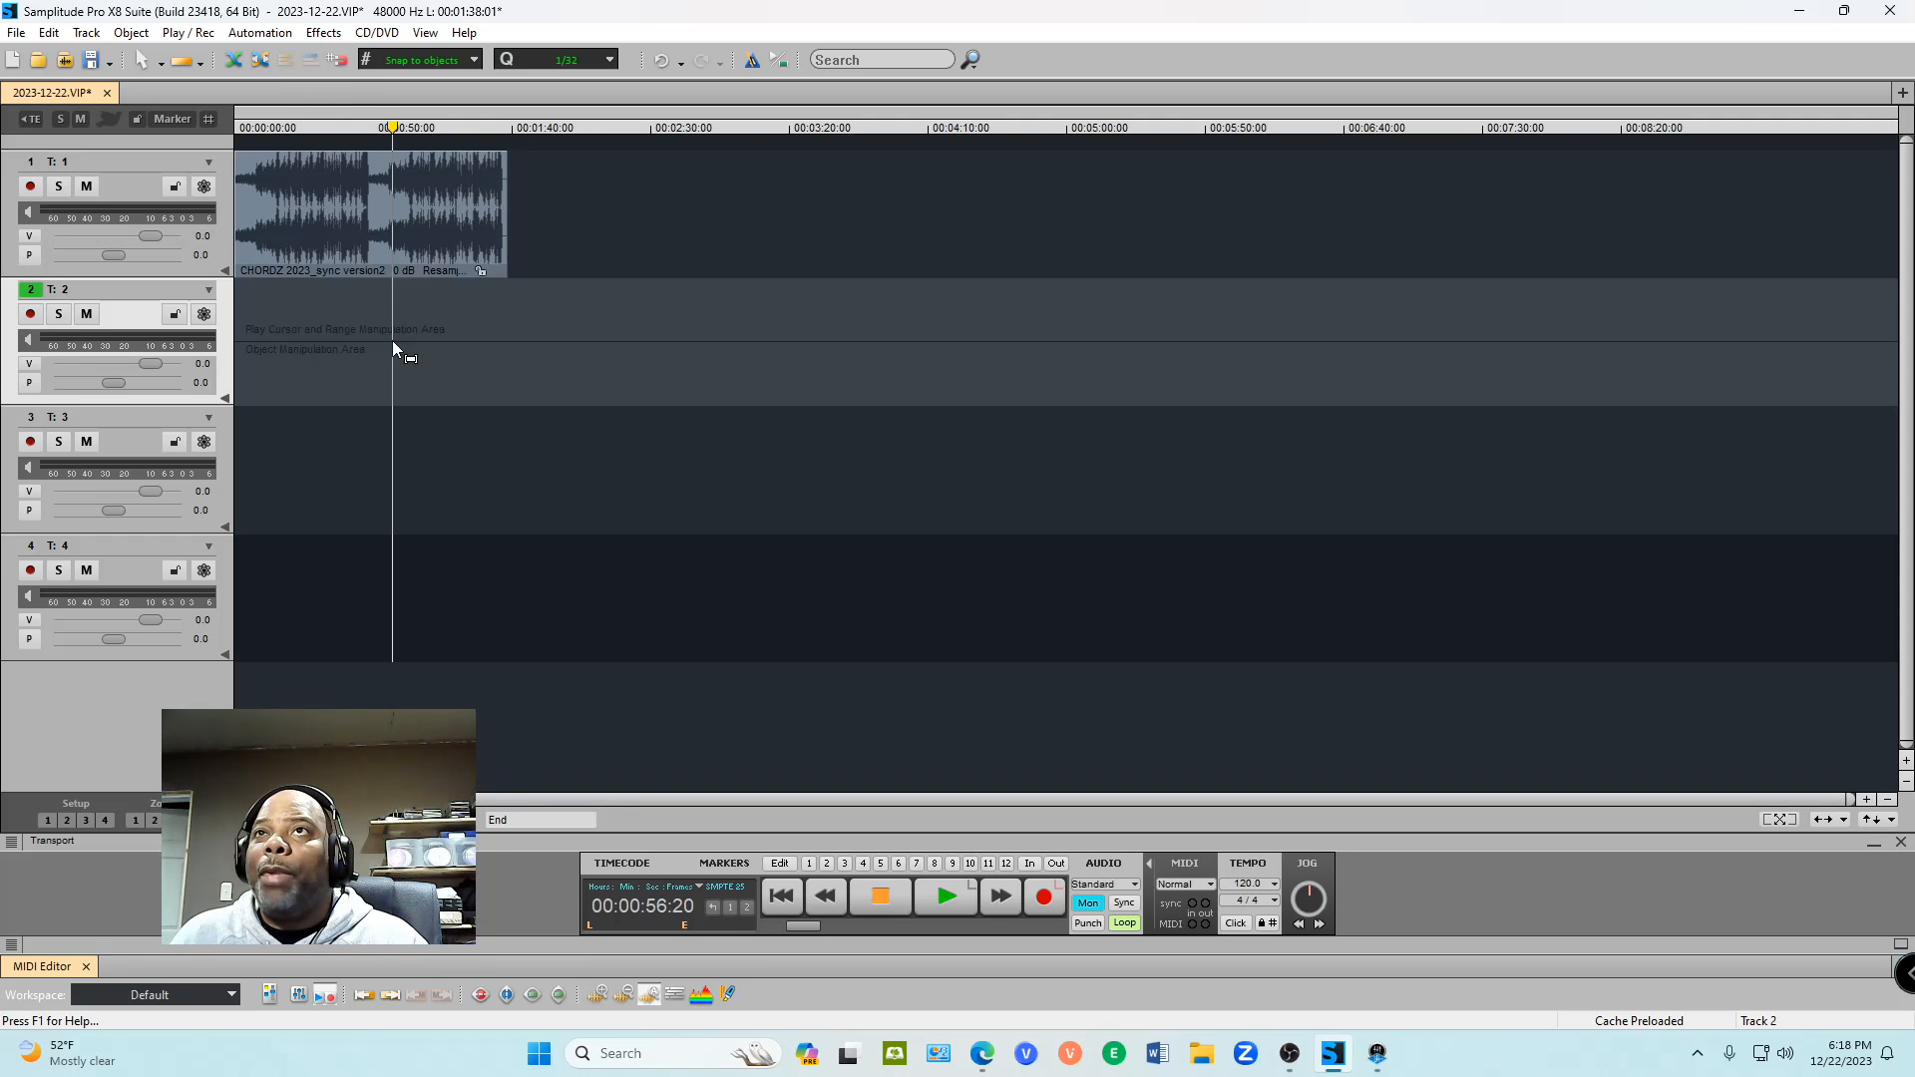
{"action": "key", "text": "y"}
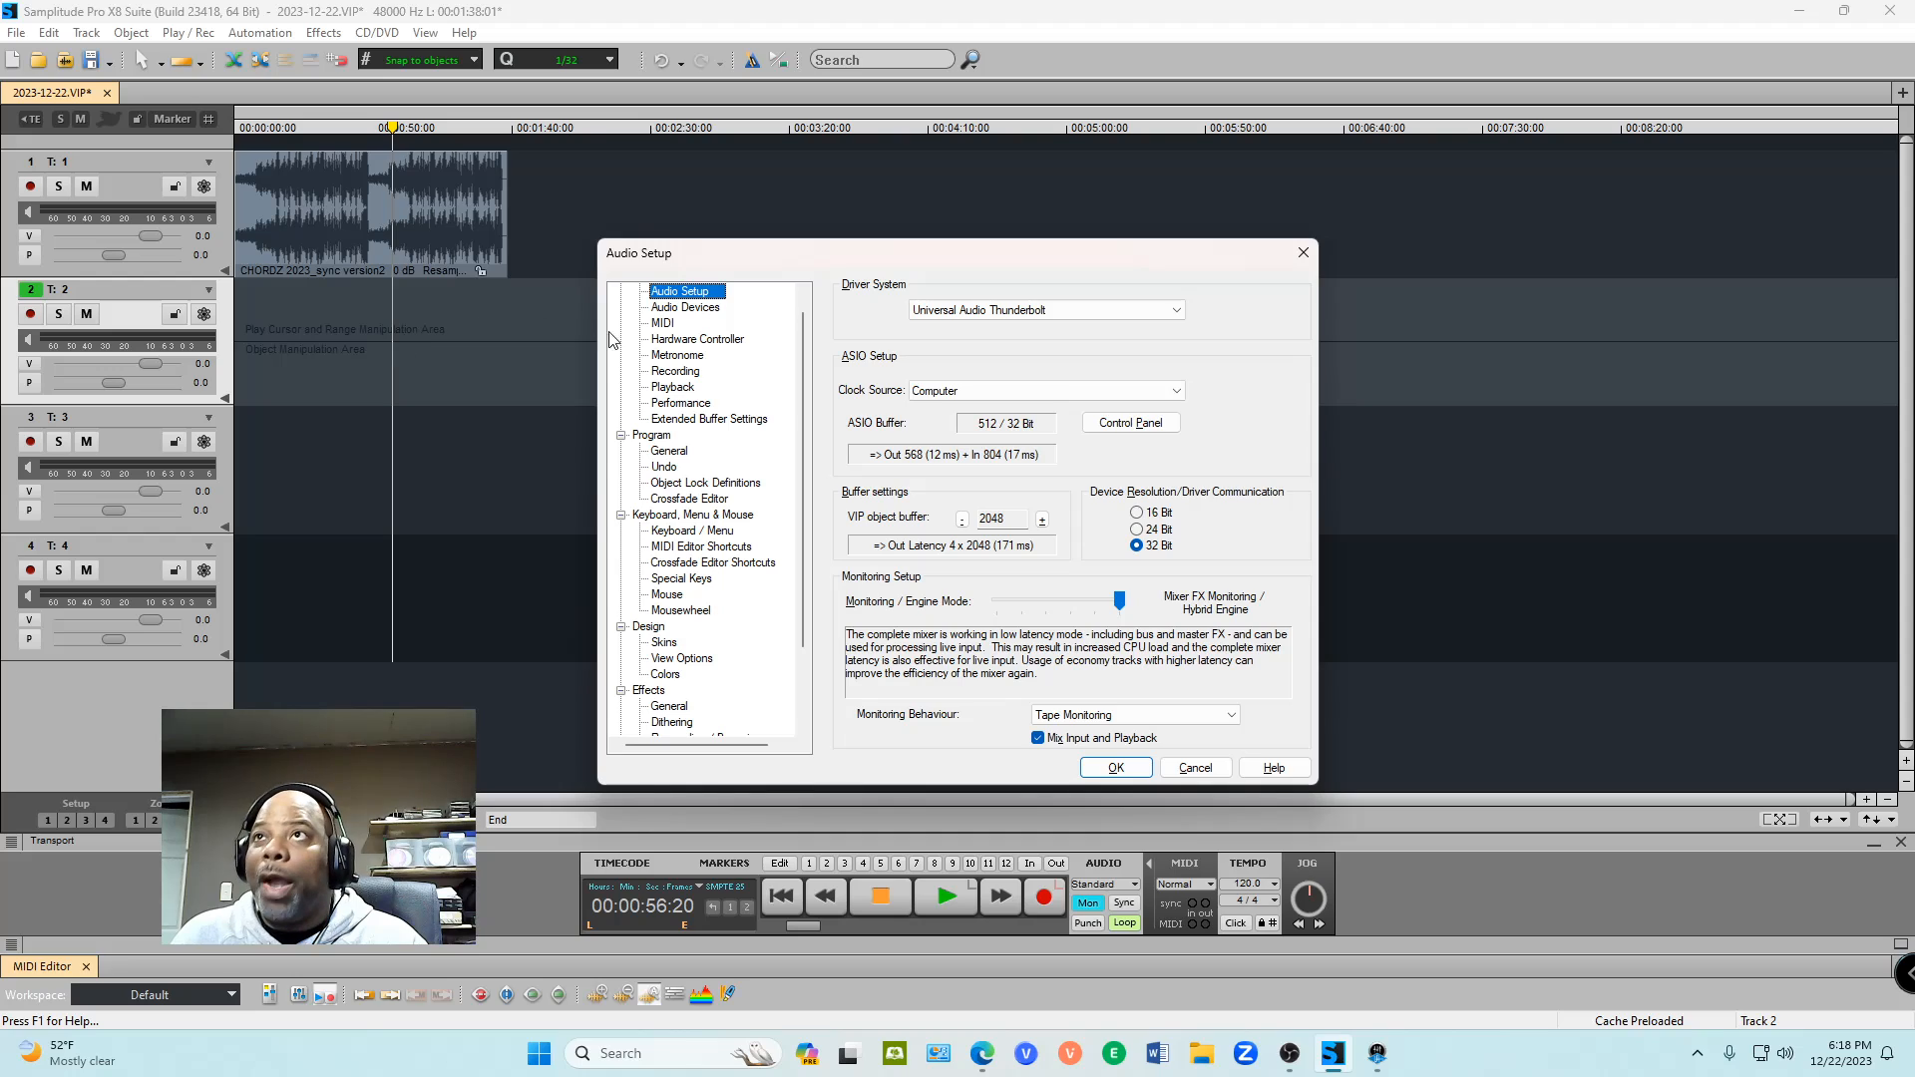
{"action": "left_click", "coordinate": [689, 312]}
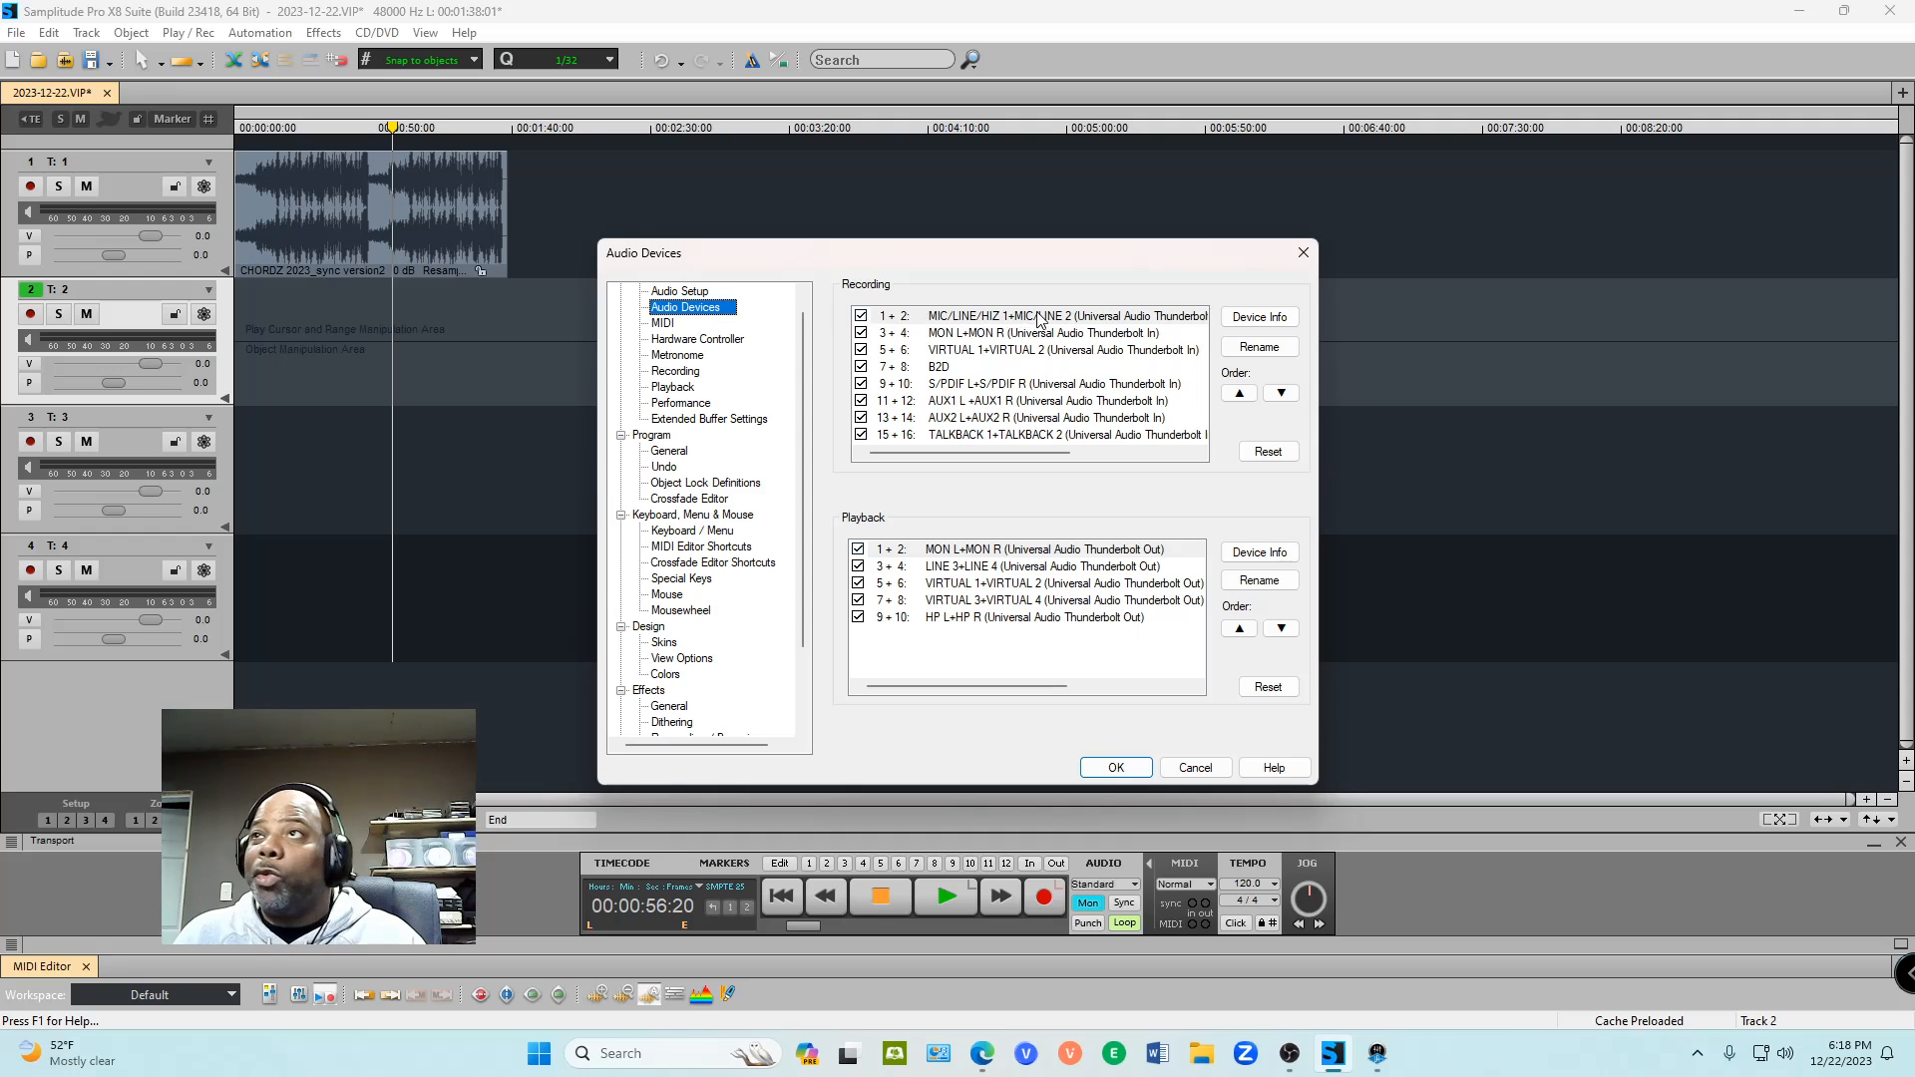
{"action": "left_click_drag", "start_coordinate": [938, 256], "coordinate": [596, 155]}
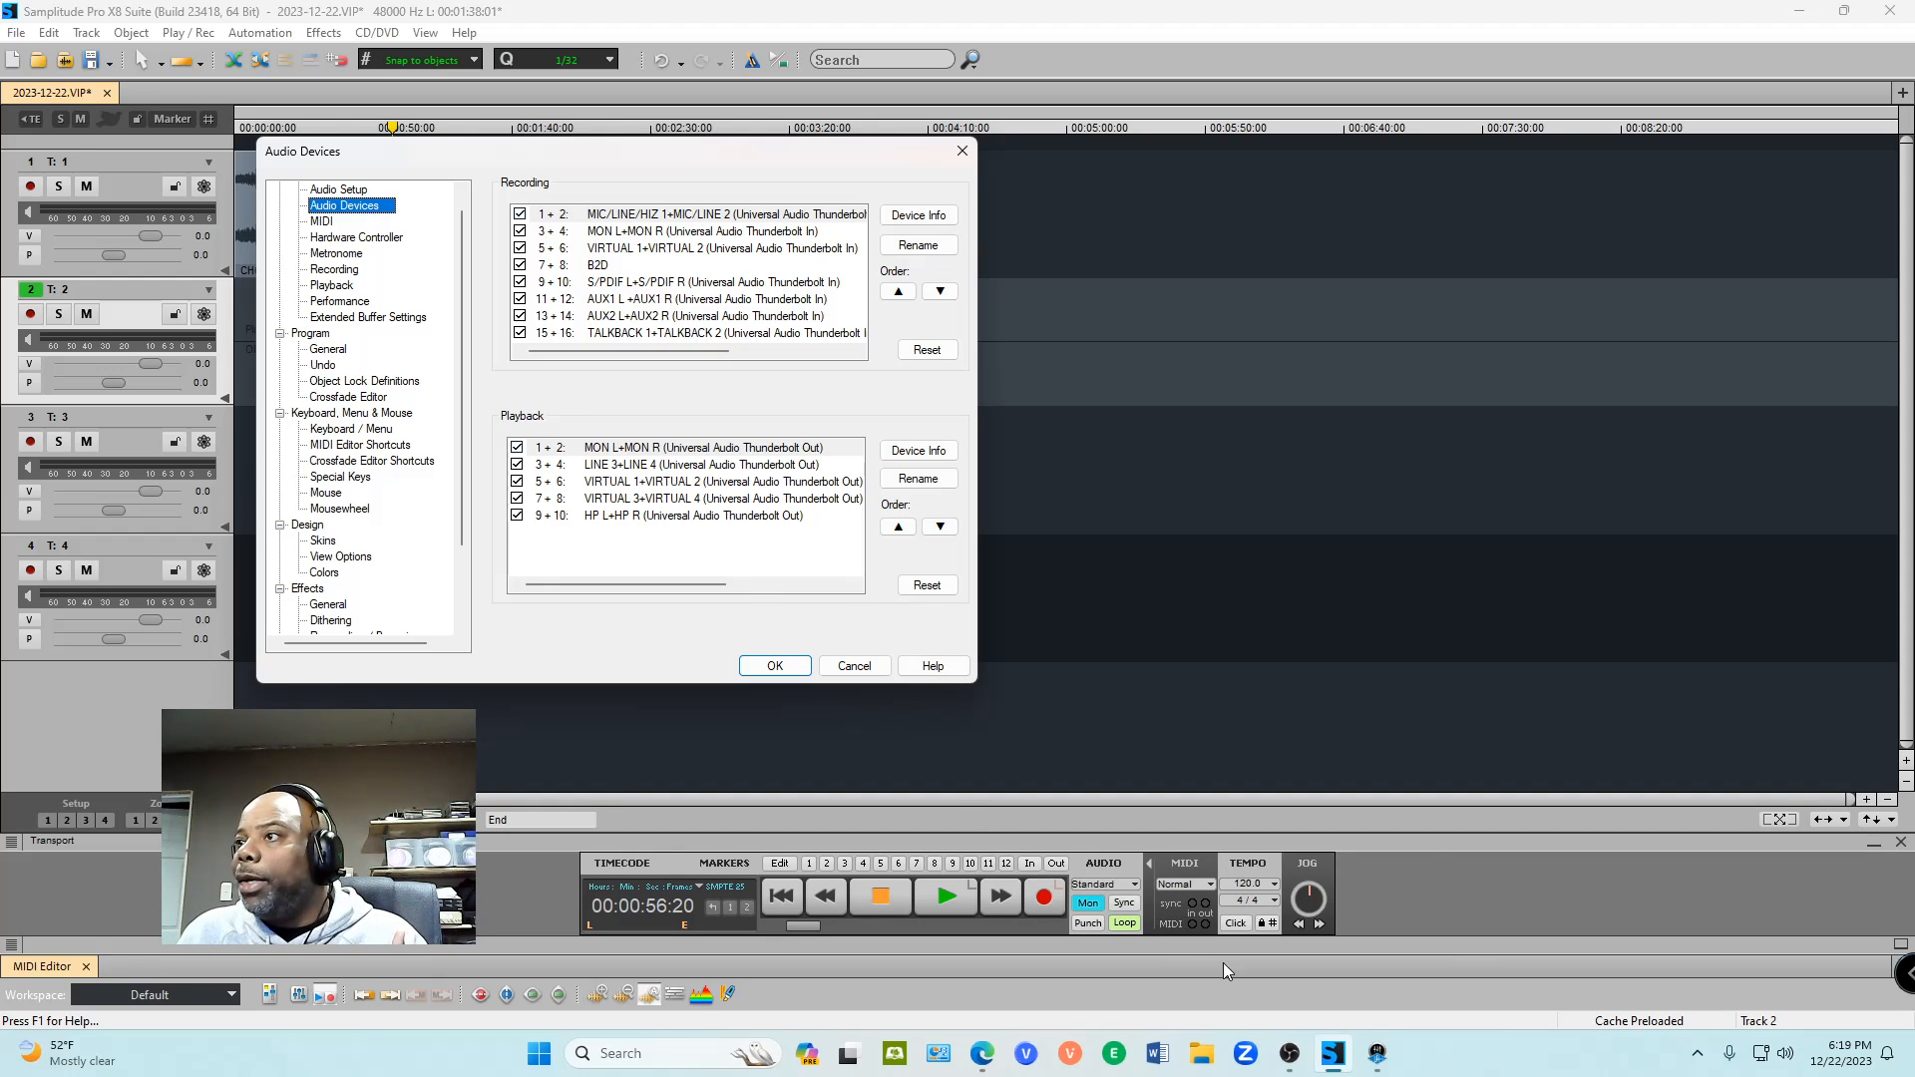
Step: Switch to Console, close the "Daw Audio, Insert 1" plug-in window, and view the I/O Matrix beside the Audio Devices list
{"action": "mouse_move", "coordinate": [1362, 1057]}
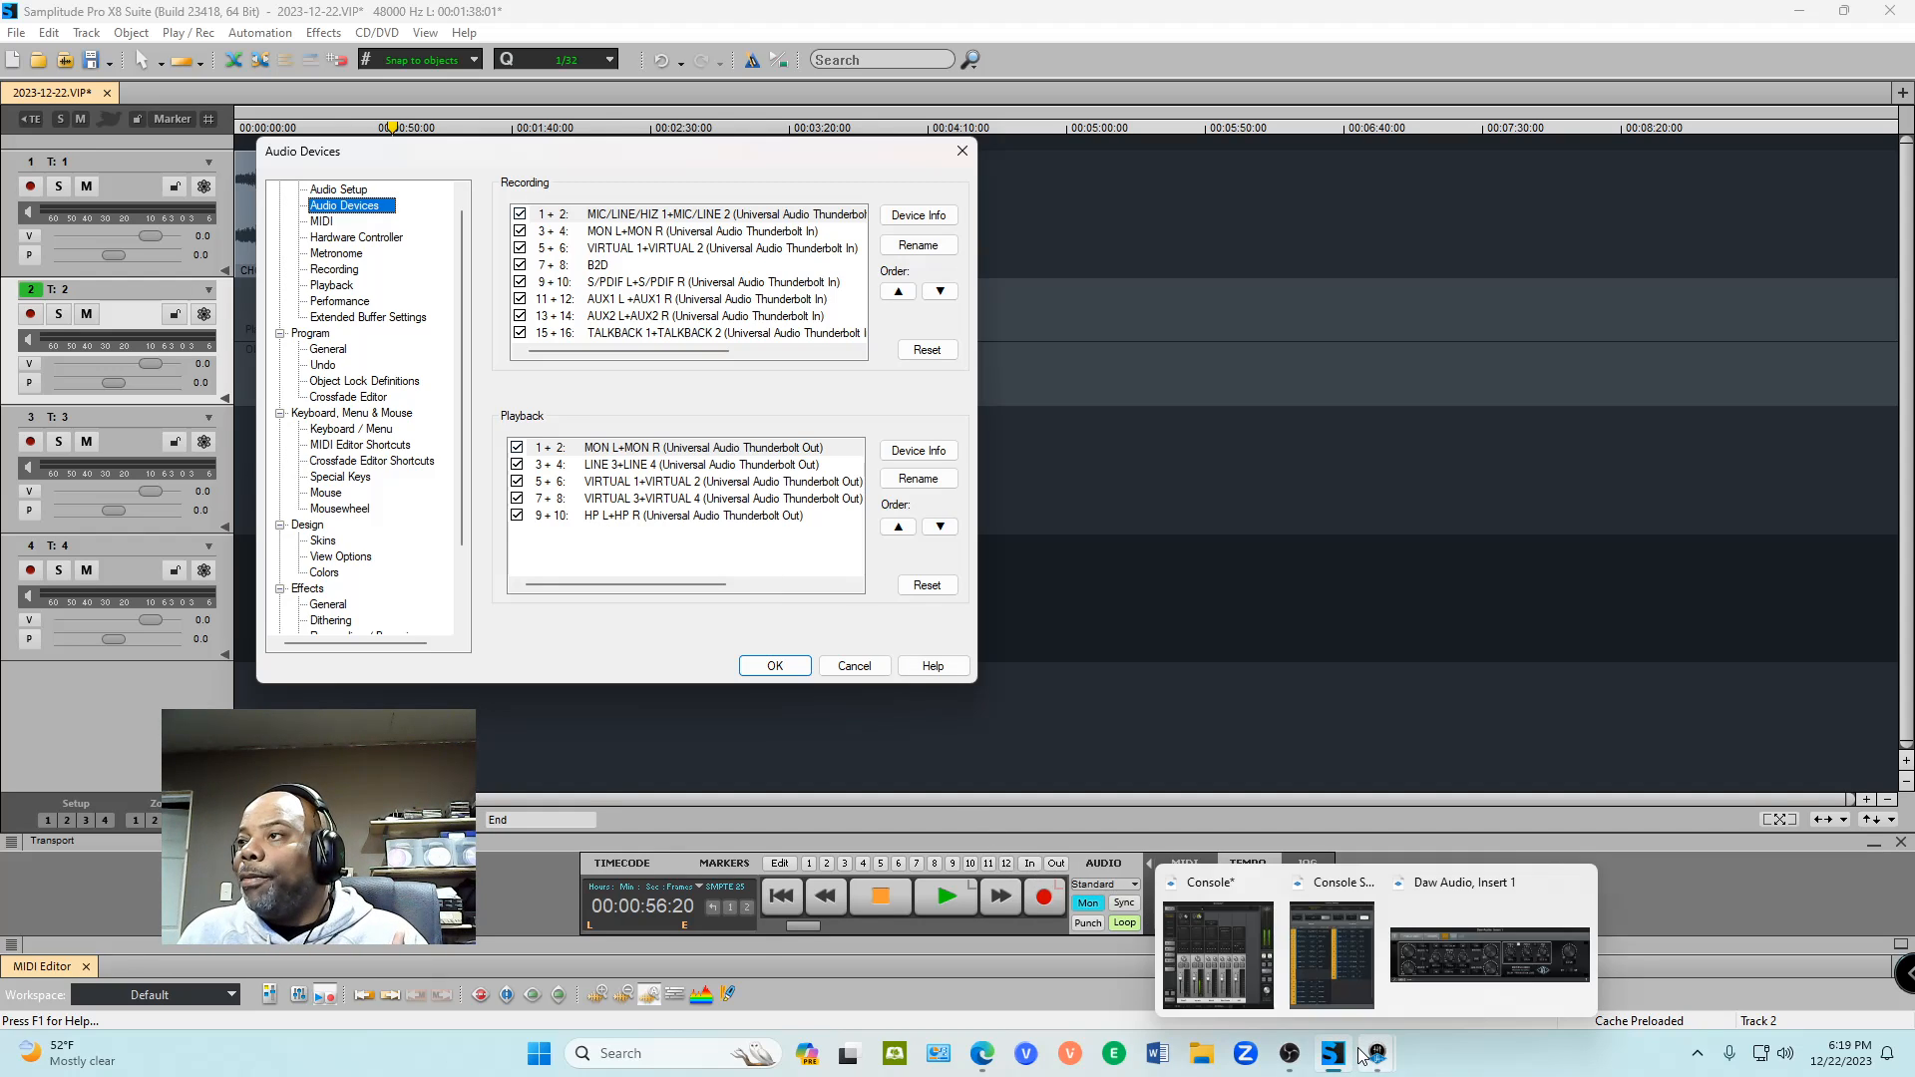
{"action": "left_click", "coordinate": [1368, 986]}
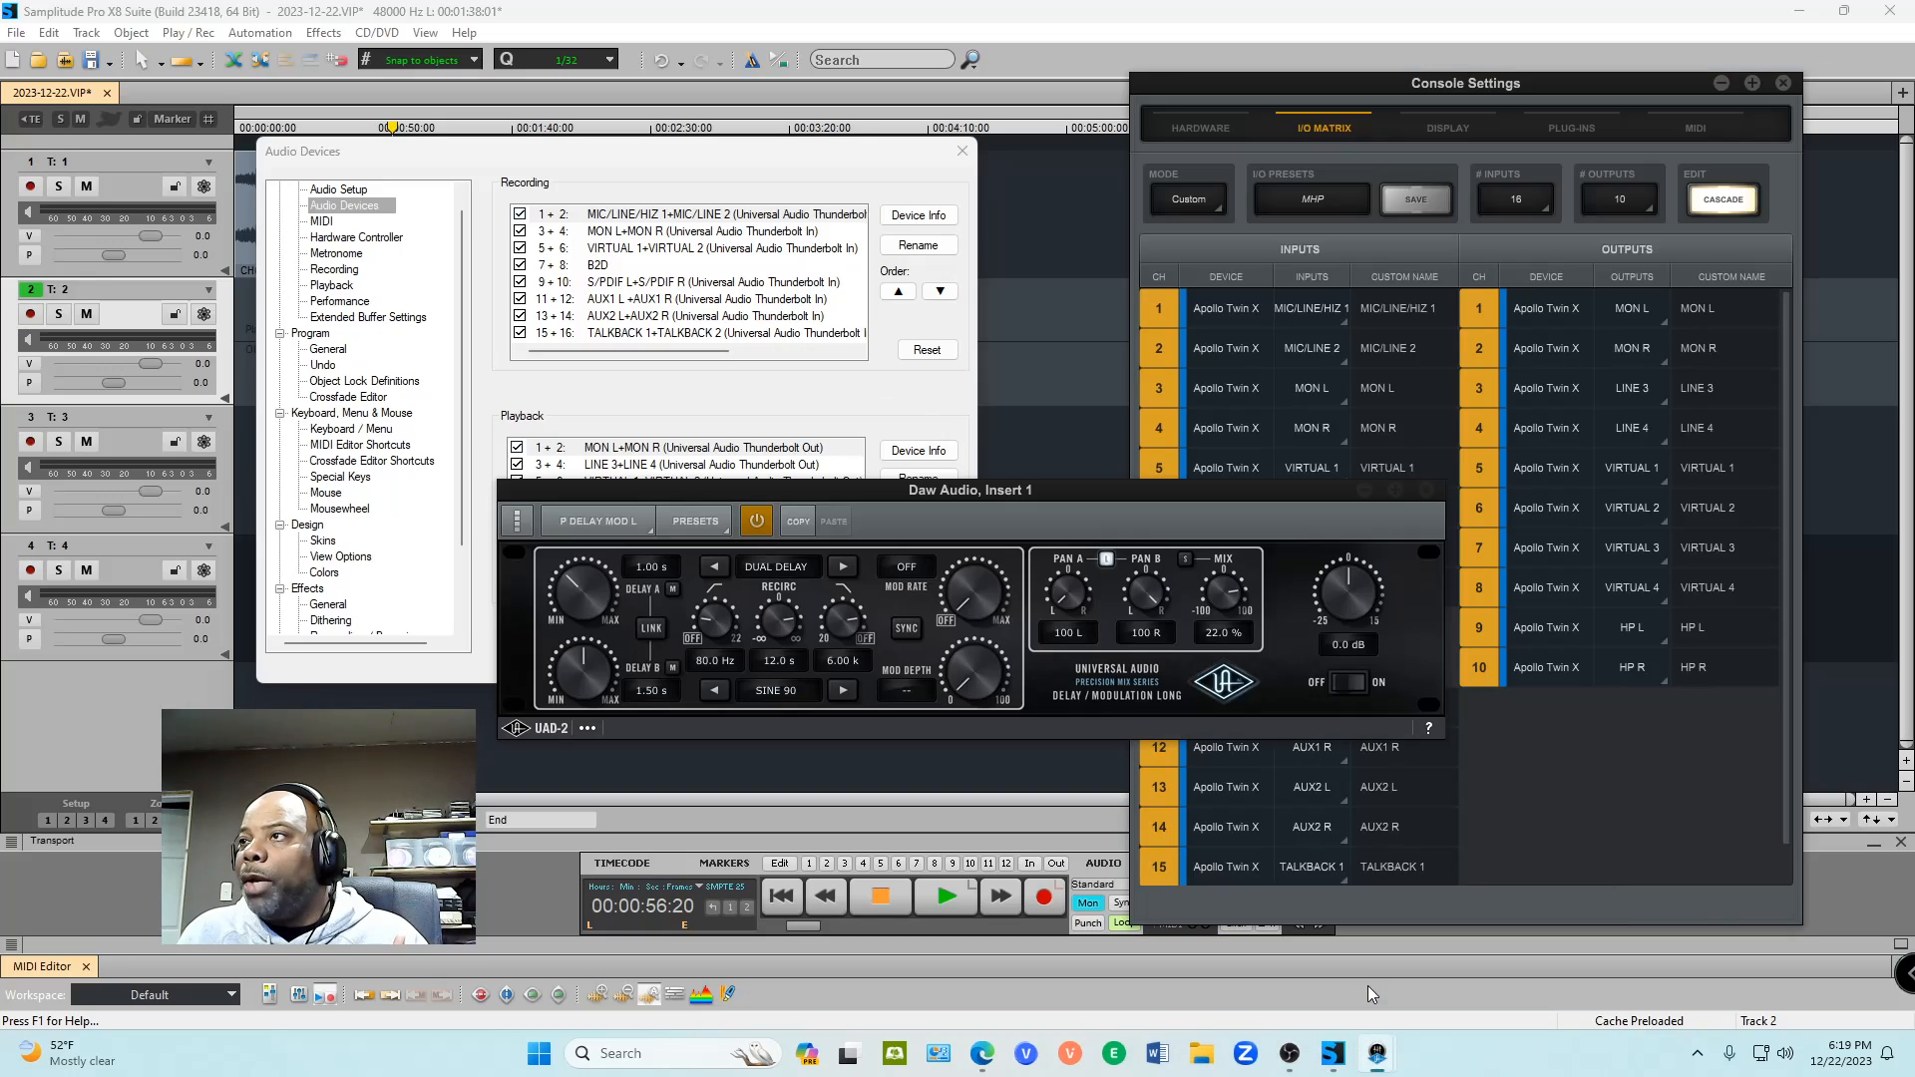
{"action": "left_click", "coordinate": [1429, 489]}
{"action": "left_click_drag", "start_coordinate": [1474, 86], "coordinate": [1343, 92]}
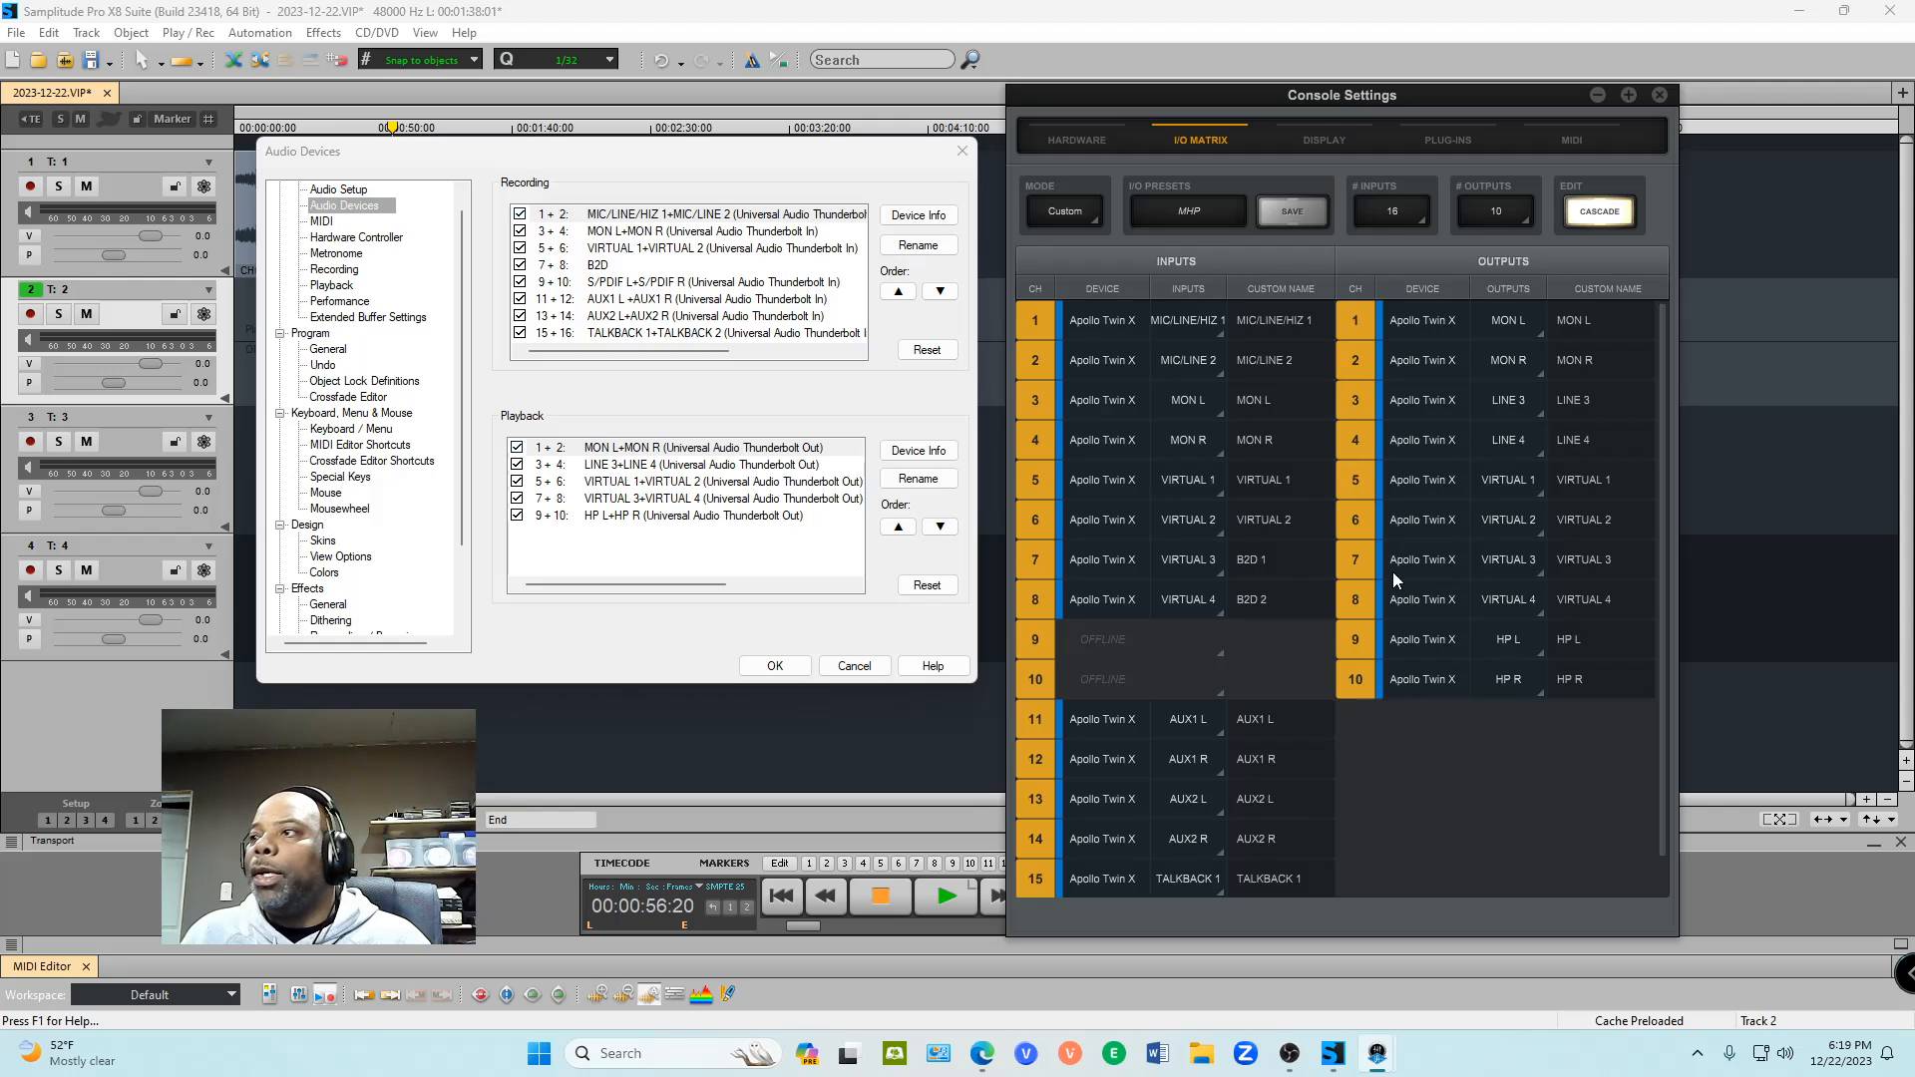
{"action": "left_click", "coordinate": [1660, 95]}
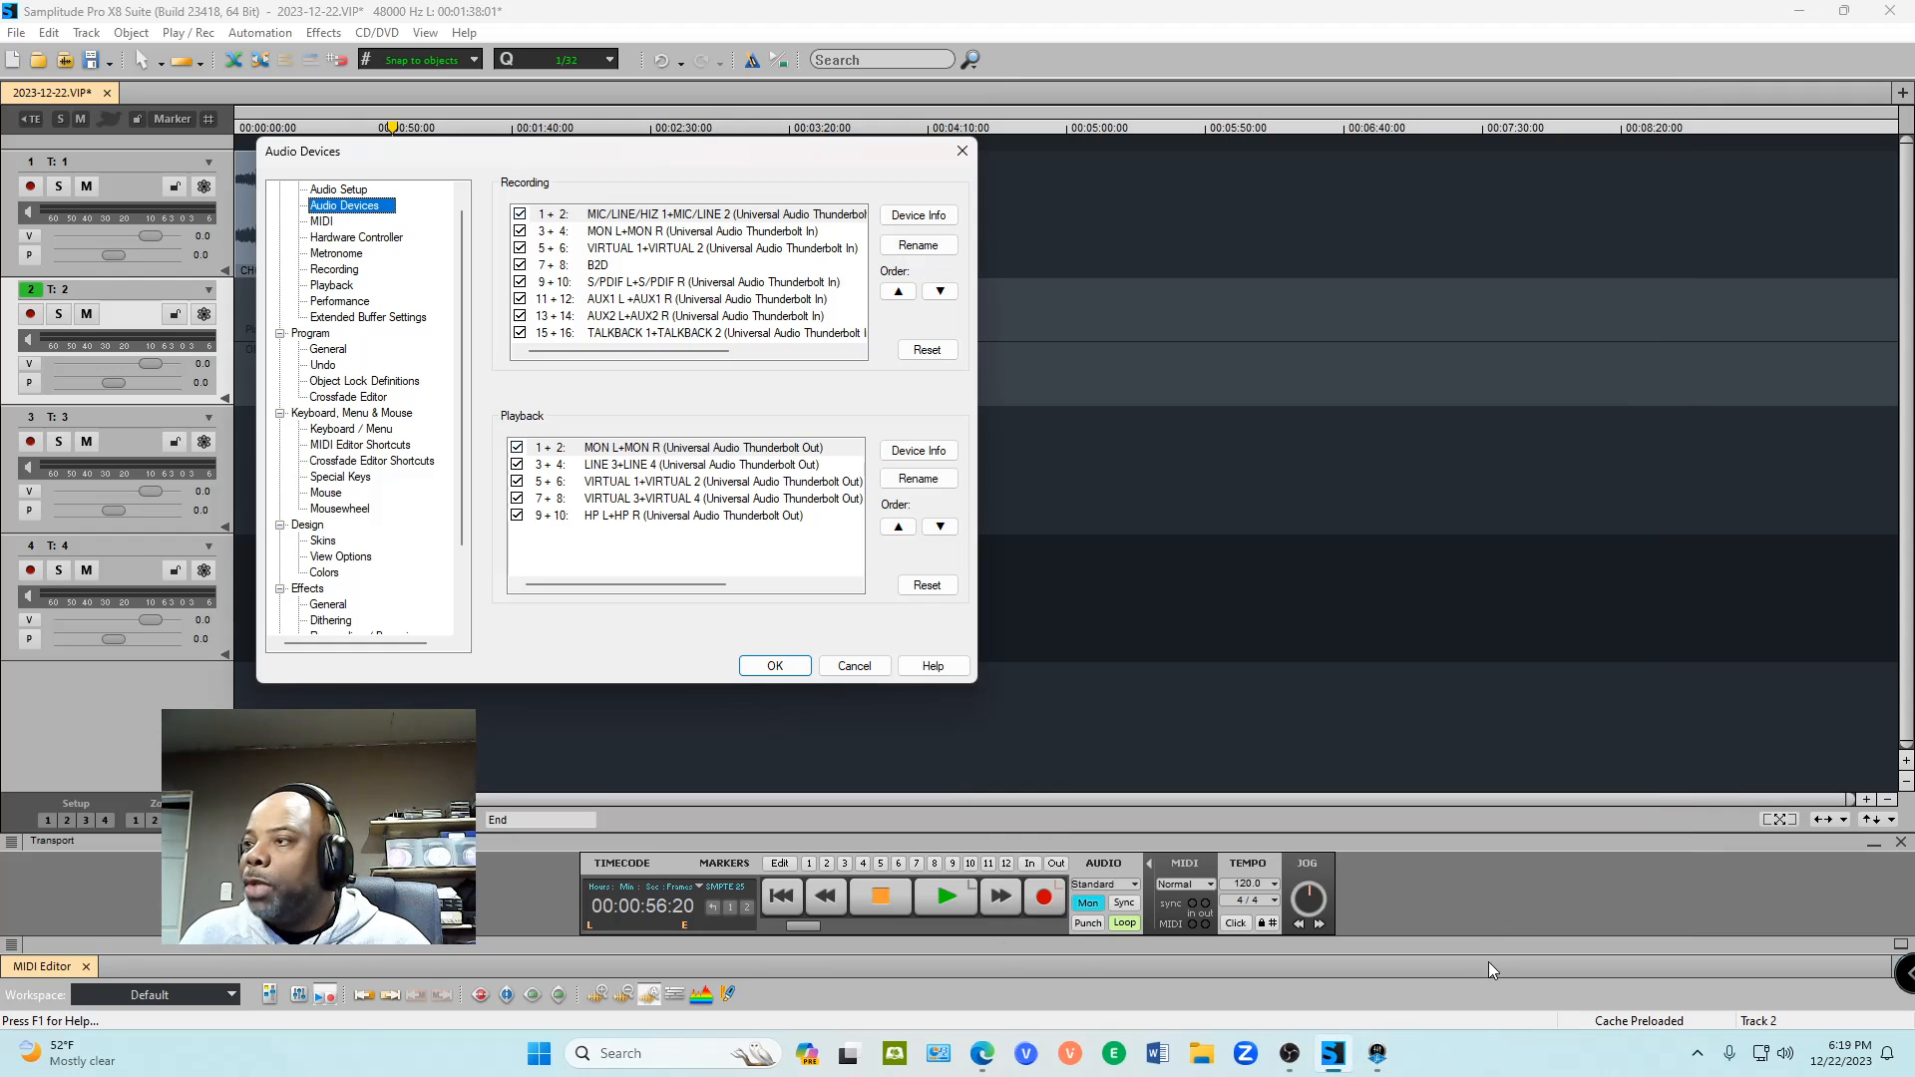
Step: Reopen Console's settings, compare the I/O Matrix inputs and outputs with the Audio Devices list, and accept the device settings
{"action": "mouse_move", "coordinate": [1378, 1063]}
{"action": "left_click", "coordinate": [1379, 996]}
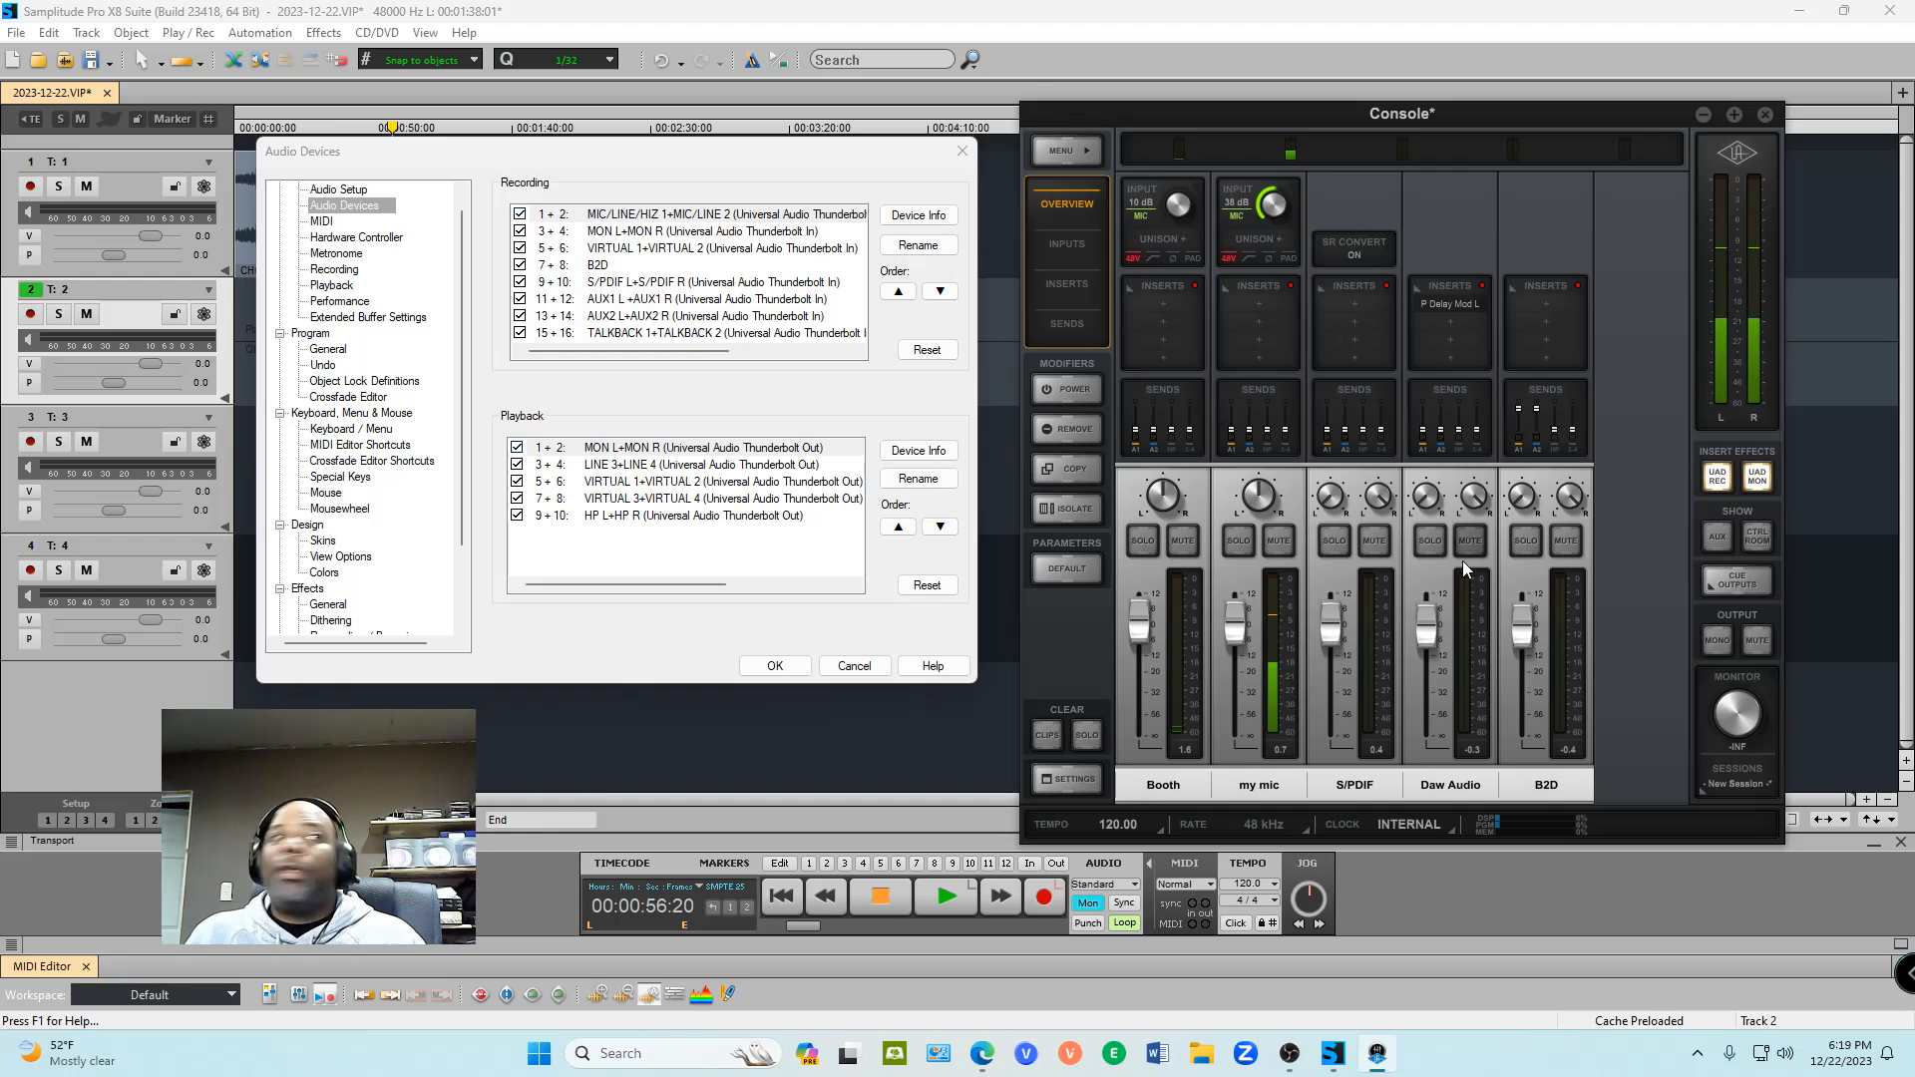
{"action": "left_click", "coordinate": [1086, 787]}
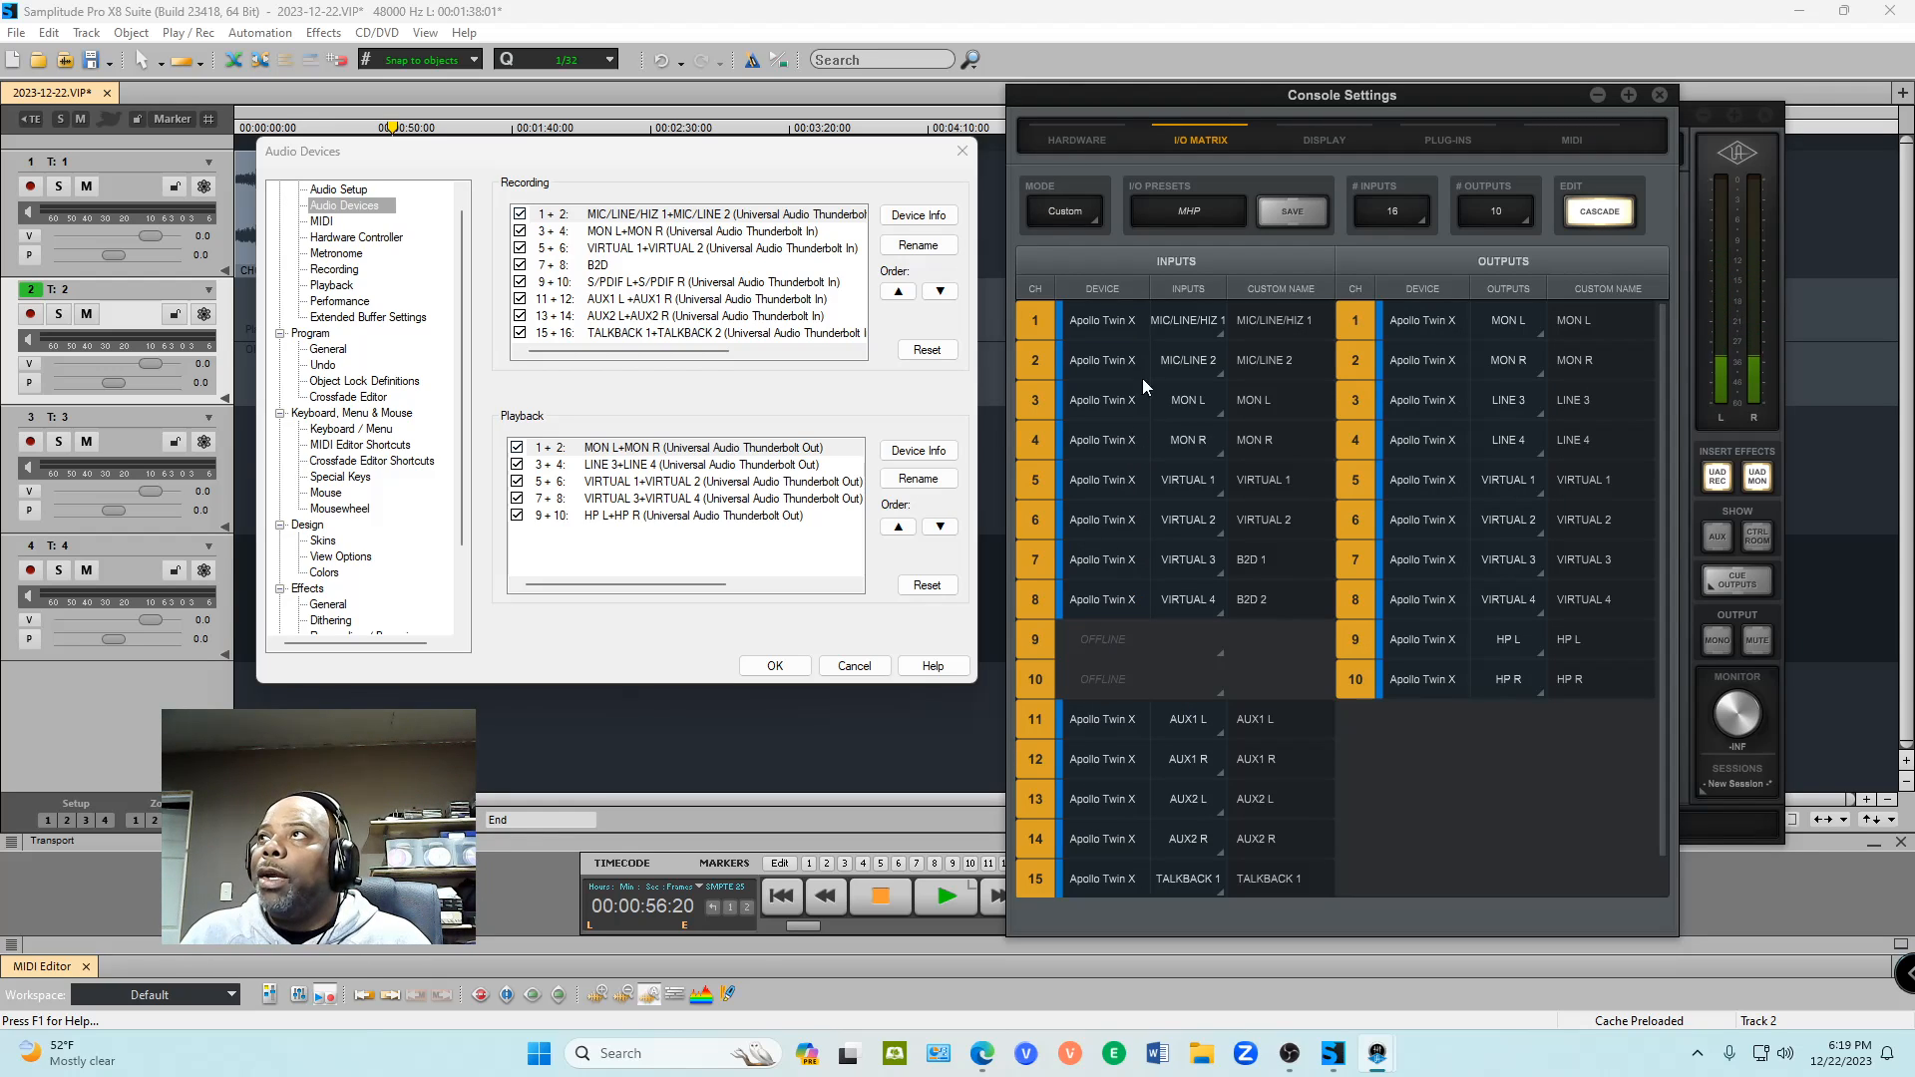
{"action": "left_click", "coordinate": [1339, 140]}
{"action": "left_click", "coordinate": [1444, 137]}
{"action": "left_click", "coordinate": [1545, 139]}
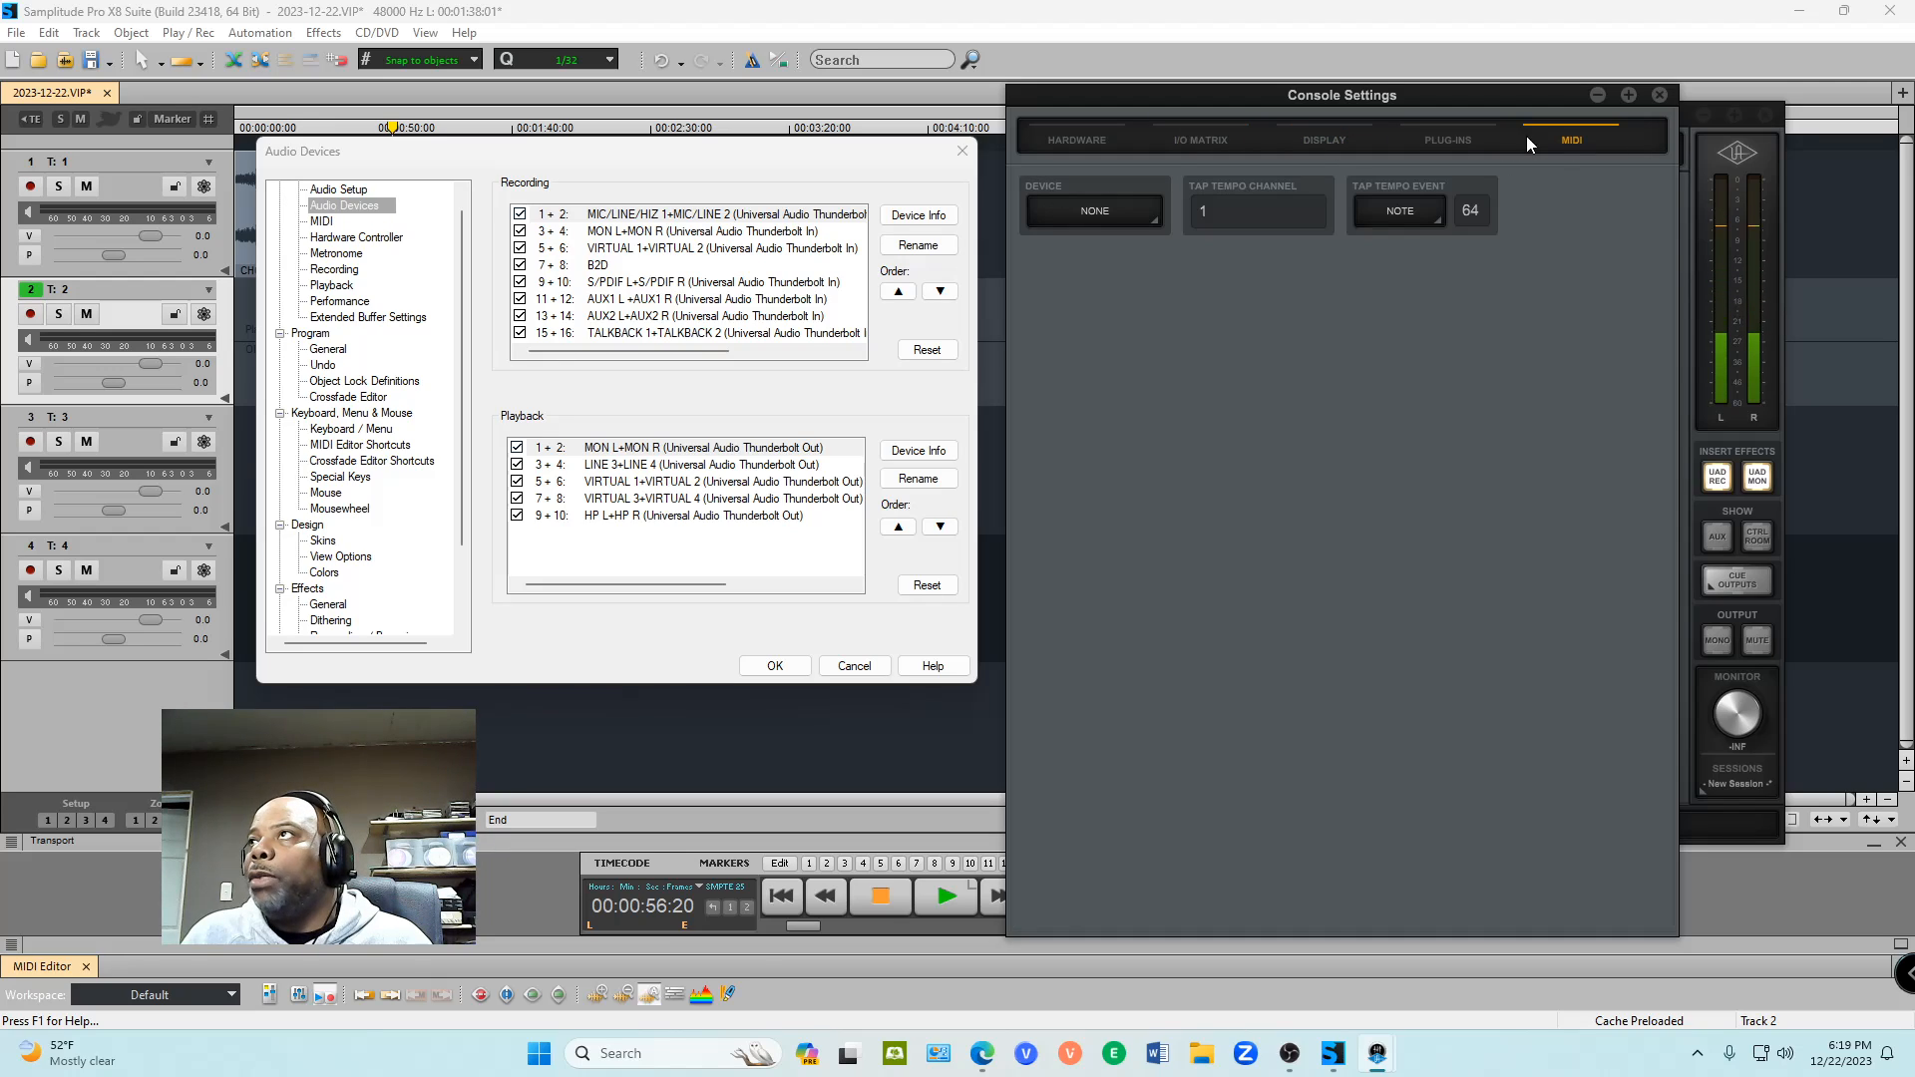
{"action": "left_click", "coordinate": [1100, 150]}
{"action": "left_click", "coordinate": [1215, 145]}
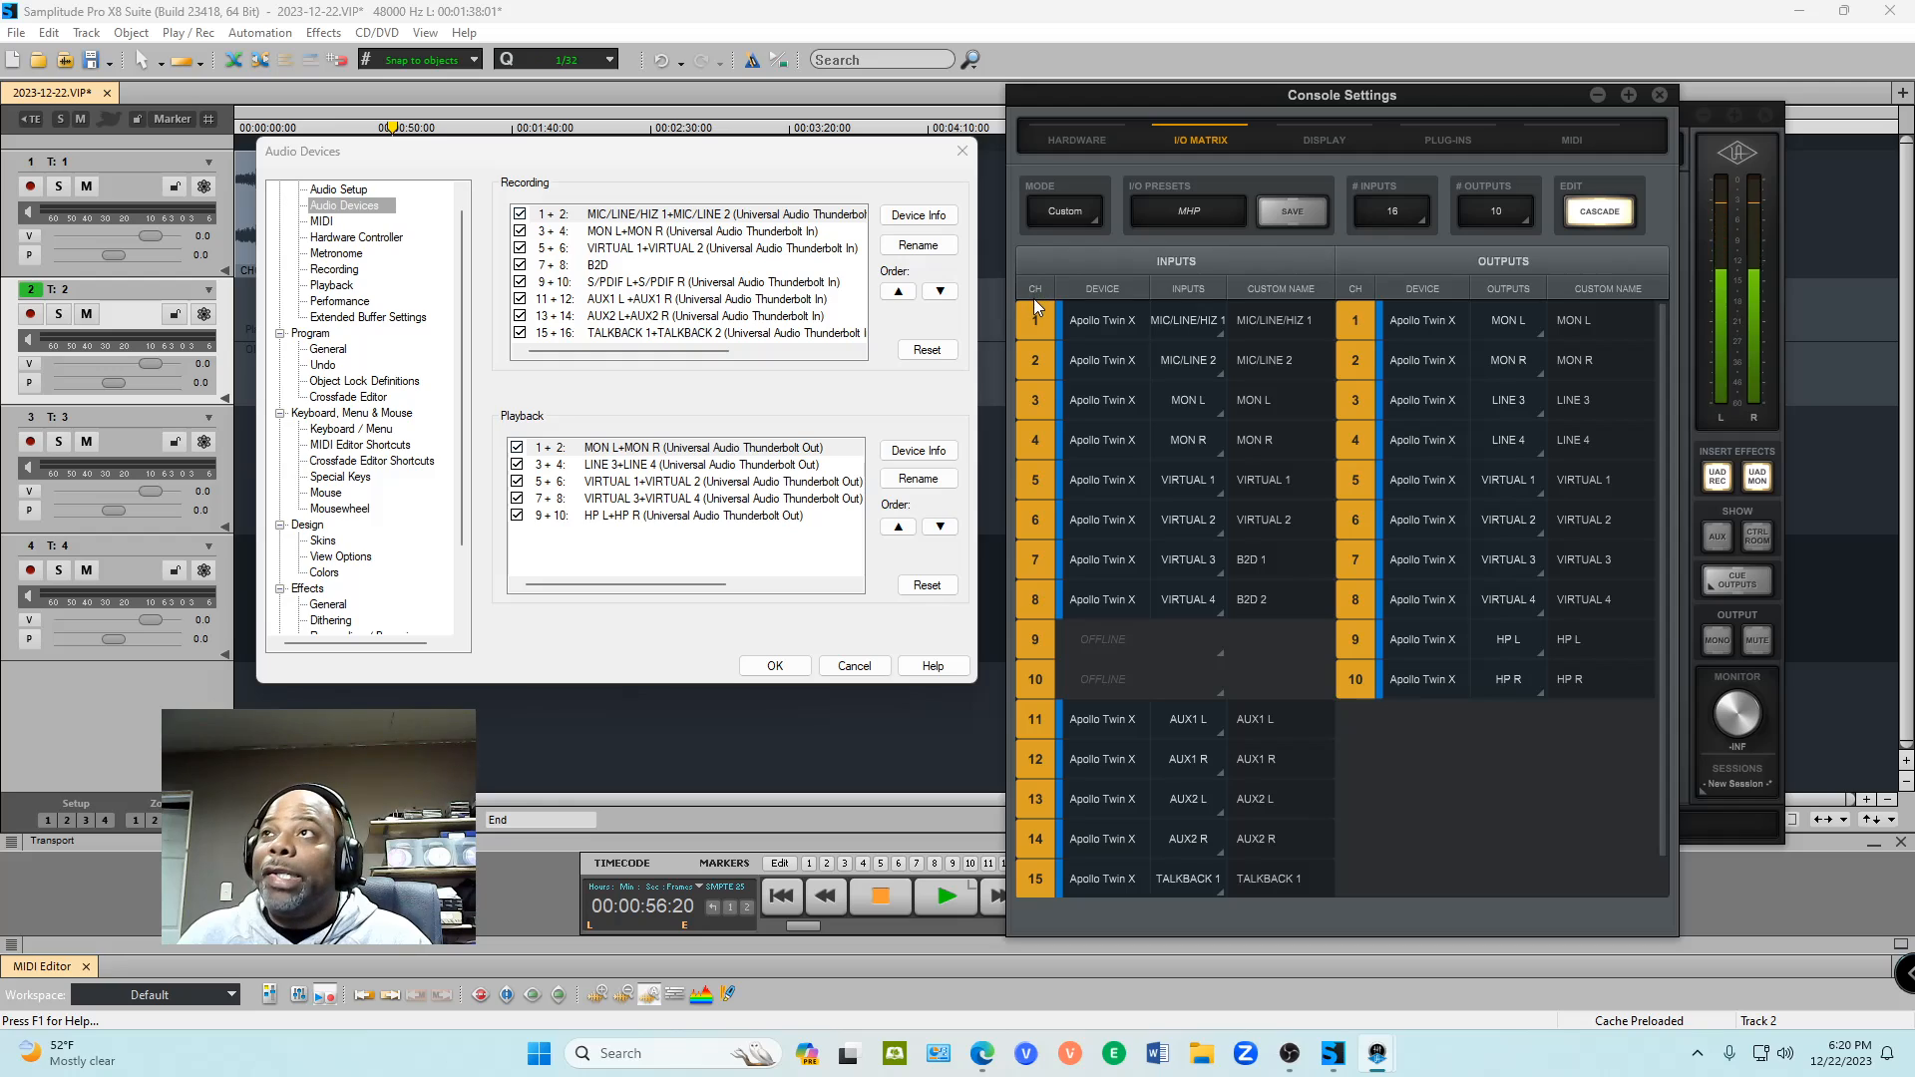
{"action": "scroll", "coordinate": [1035, 706], "scroll_direction": "down", "scroll_amount": 1}
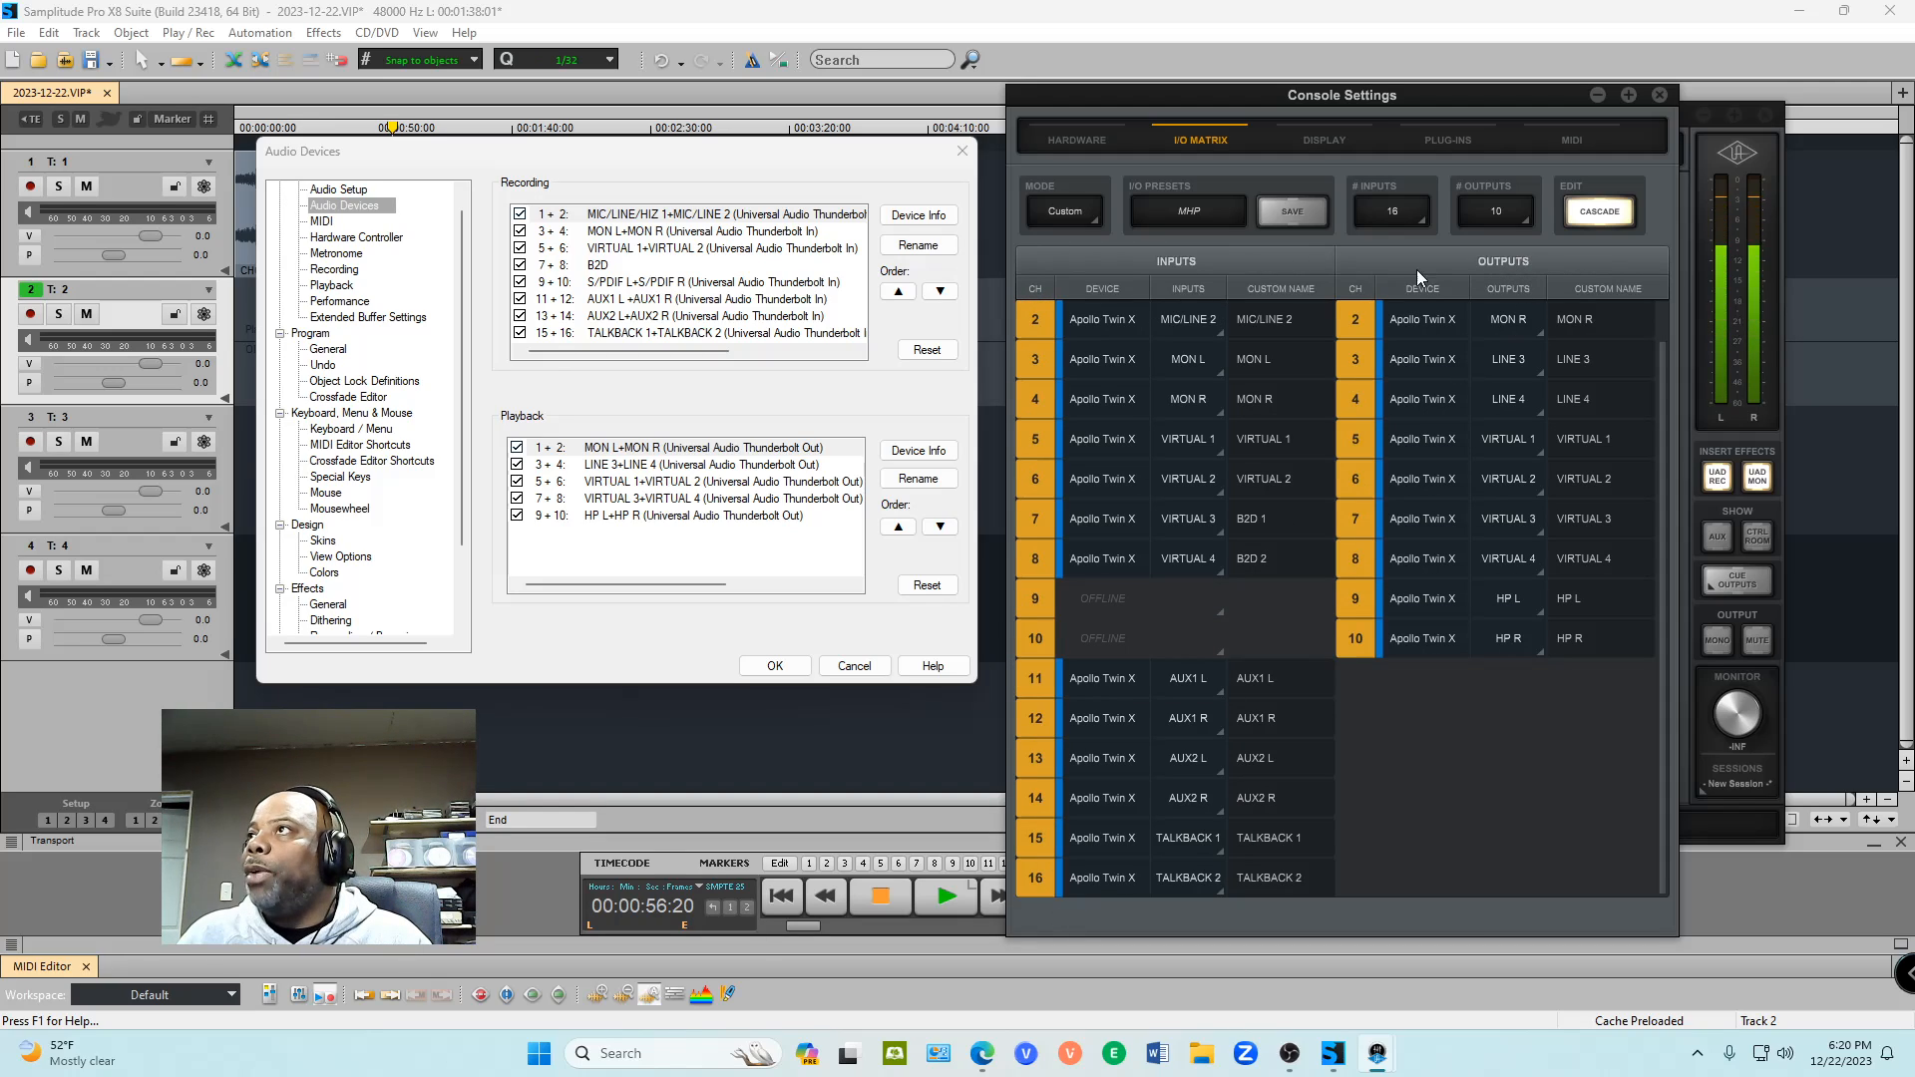
{"action": "scroll", "coordinate": [1386, 373], "scroll_direction": "up", "scroll_amount": 1}
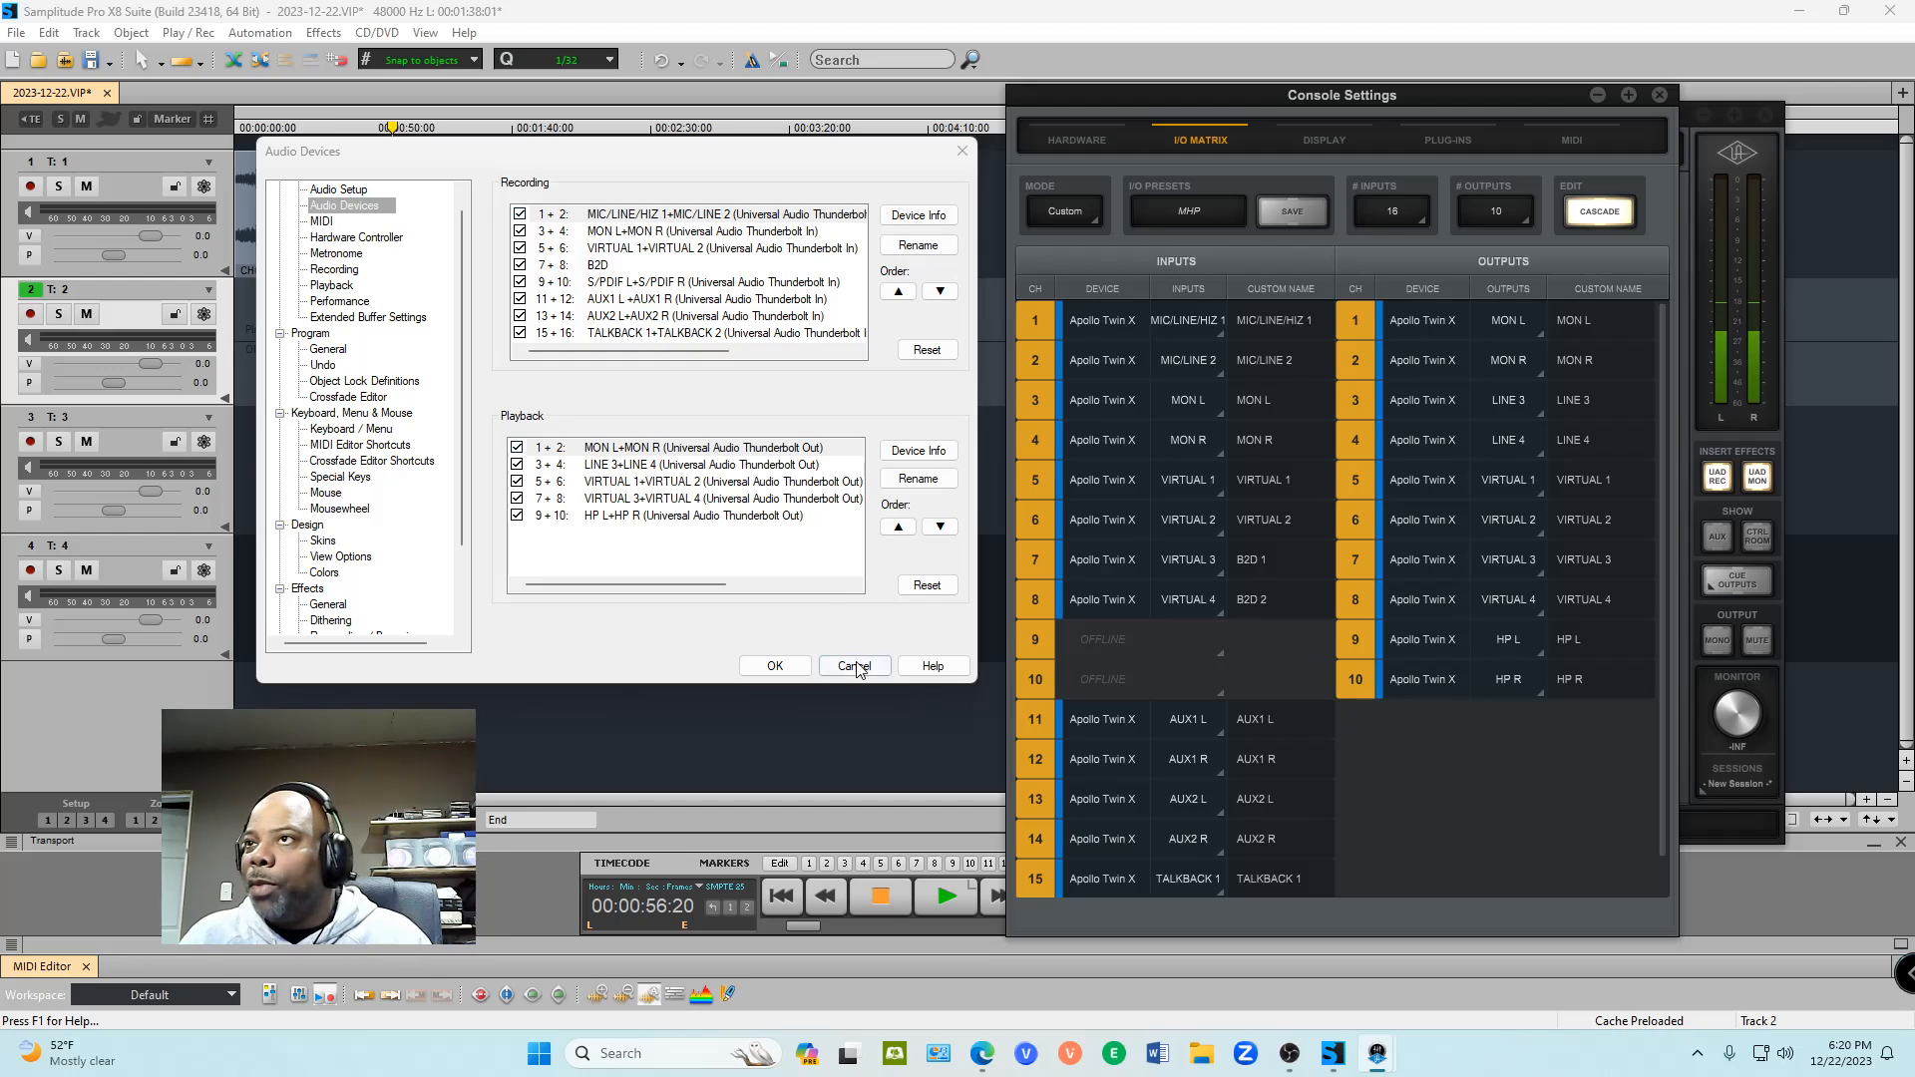
{"action": "left_click", "coordinate": [797, 669]}
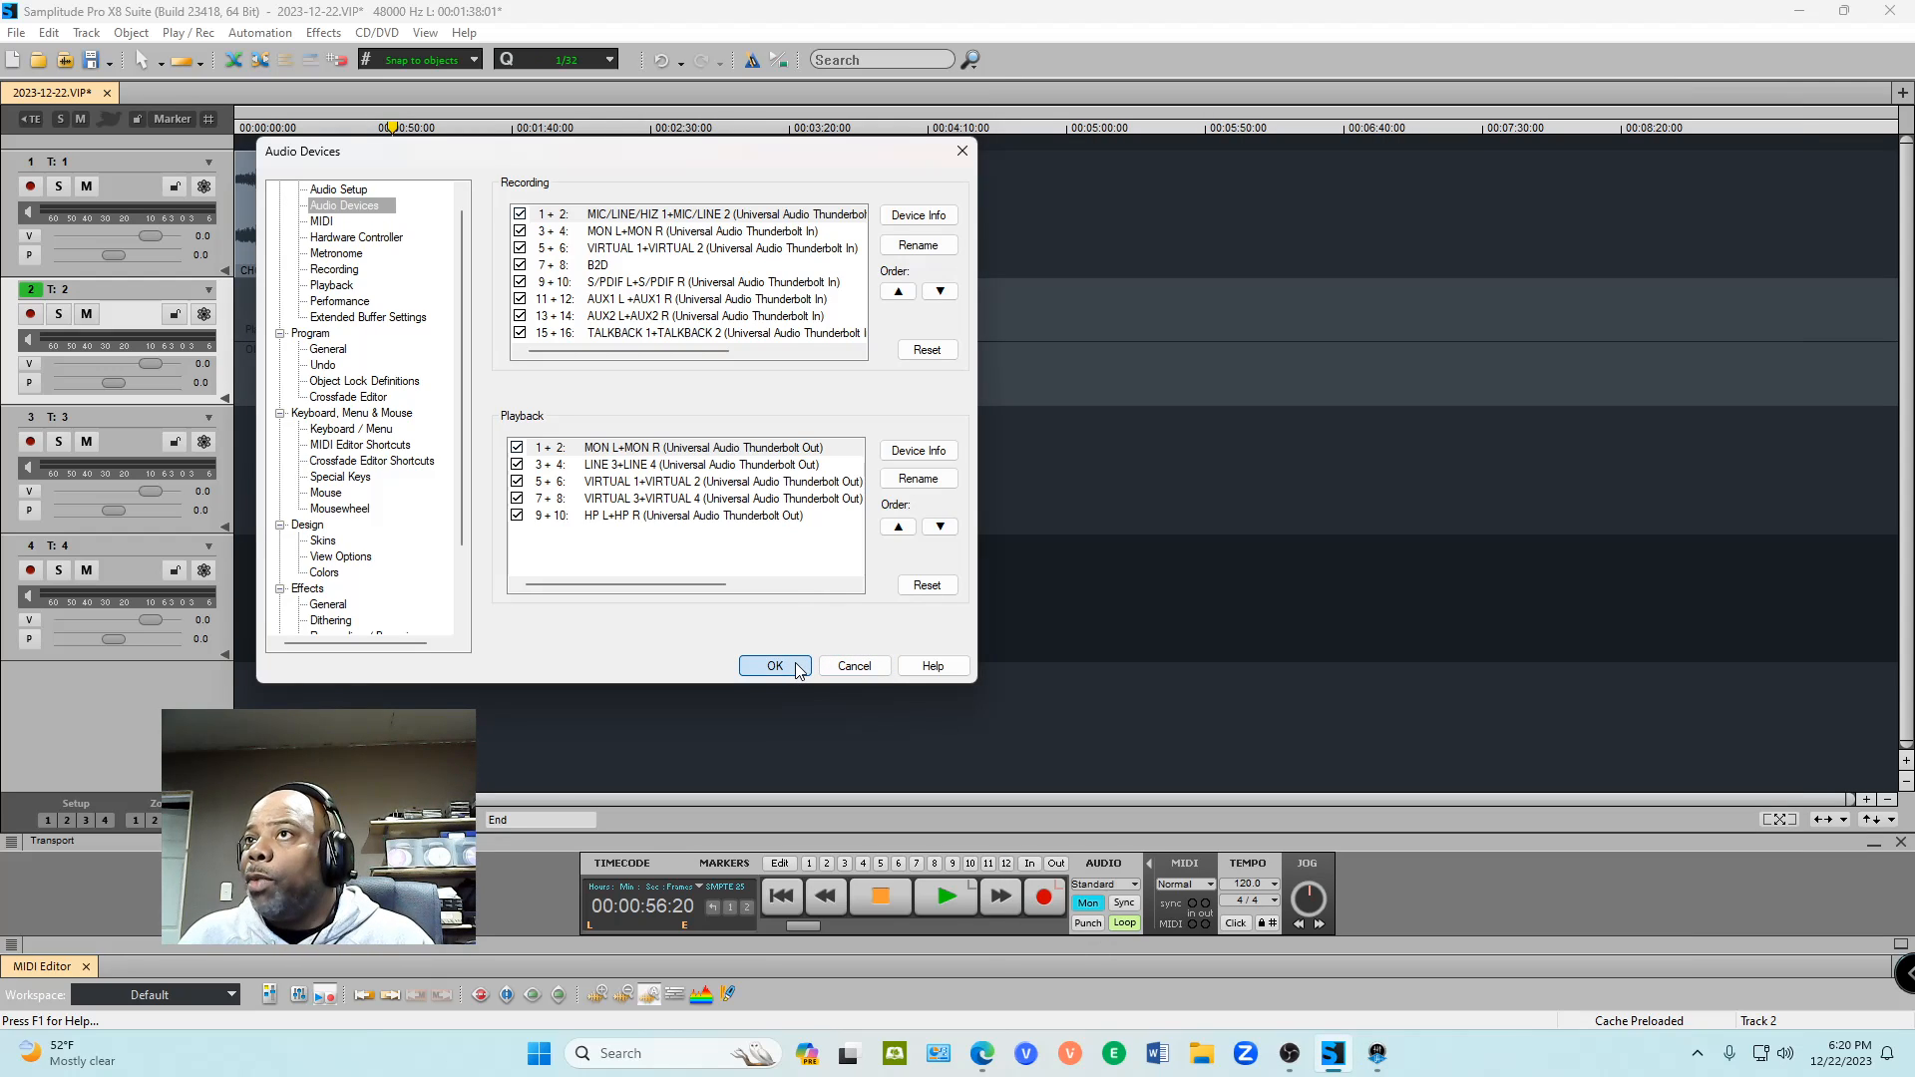
{"action": "left_click", "coordinate": [775, 666]}
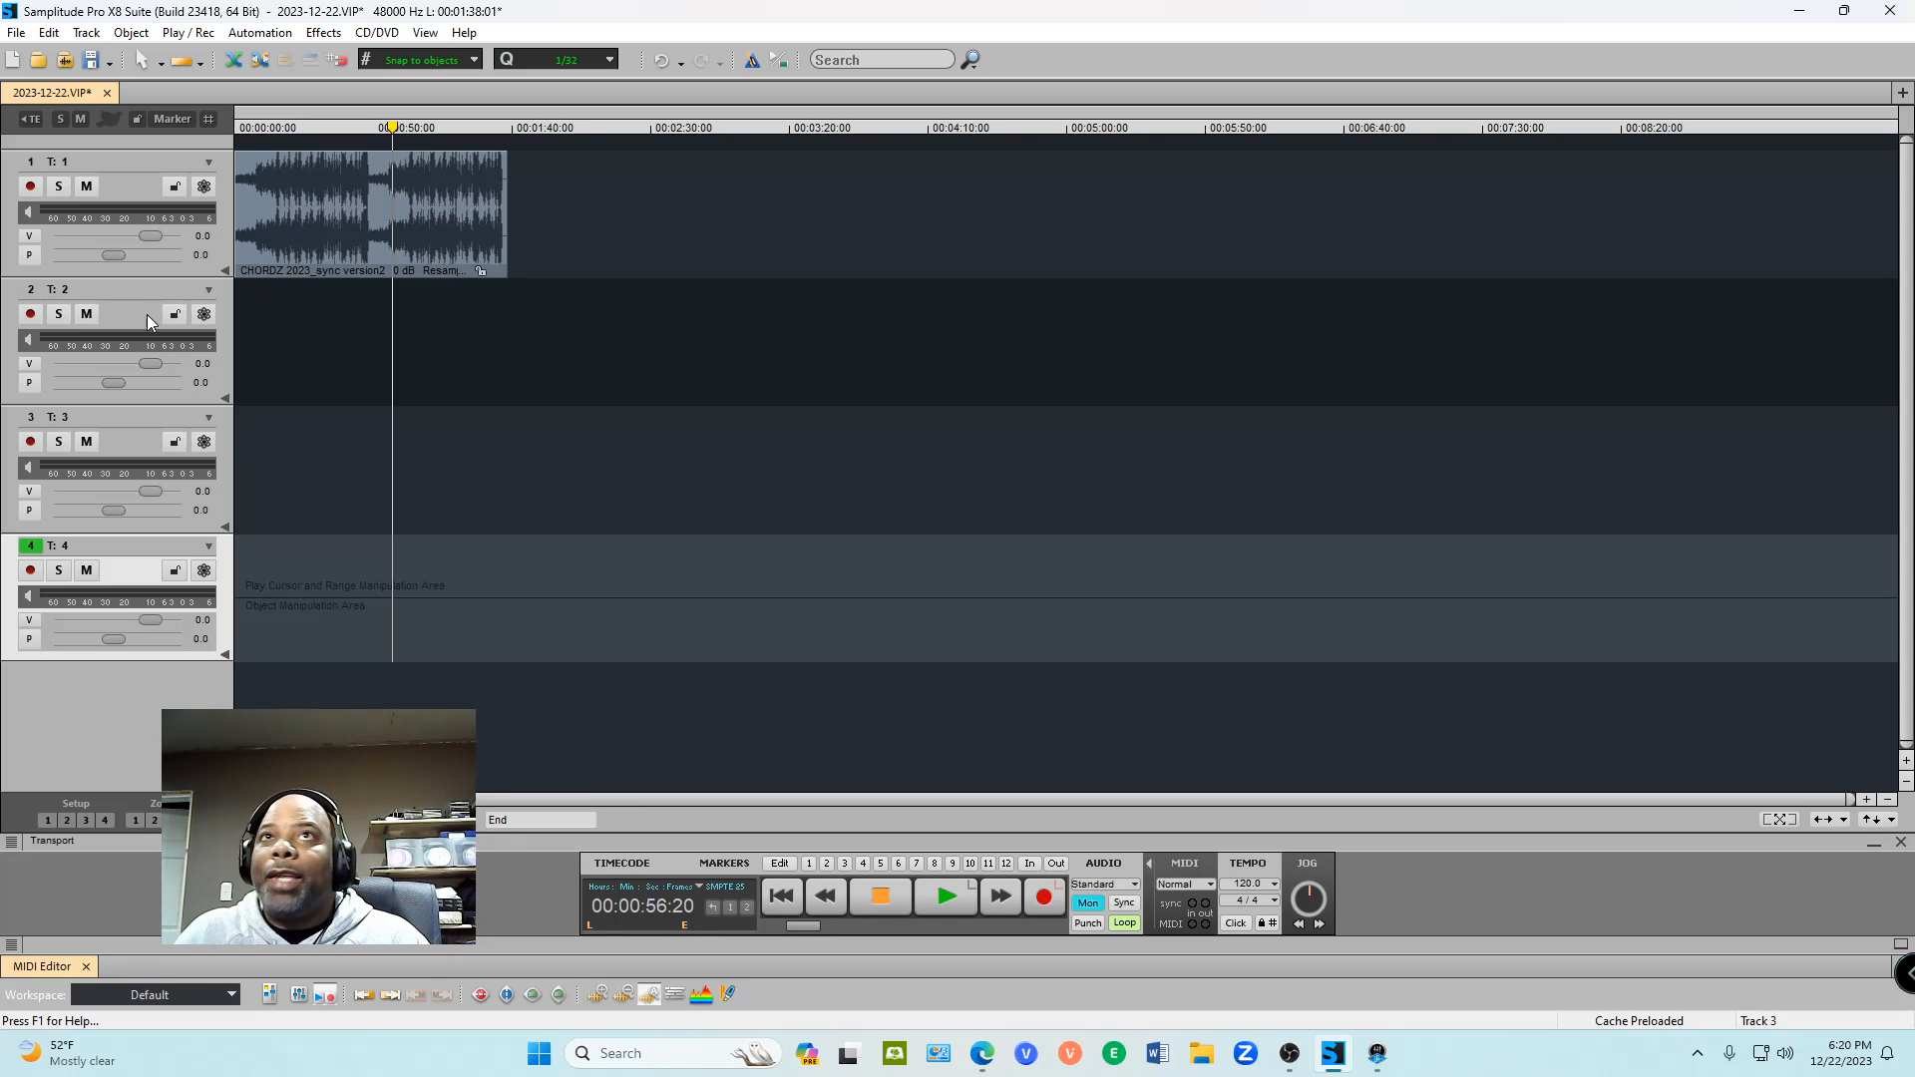
Step: Select track 1 and return the play cursor to the start of the project
{"action": "left_click", "coordinate": [138, 185]}
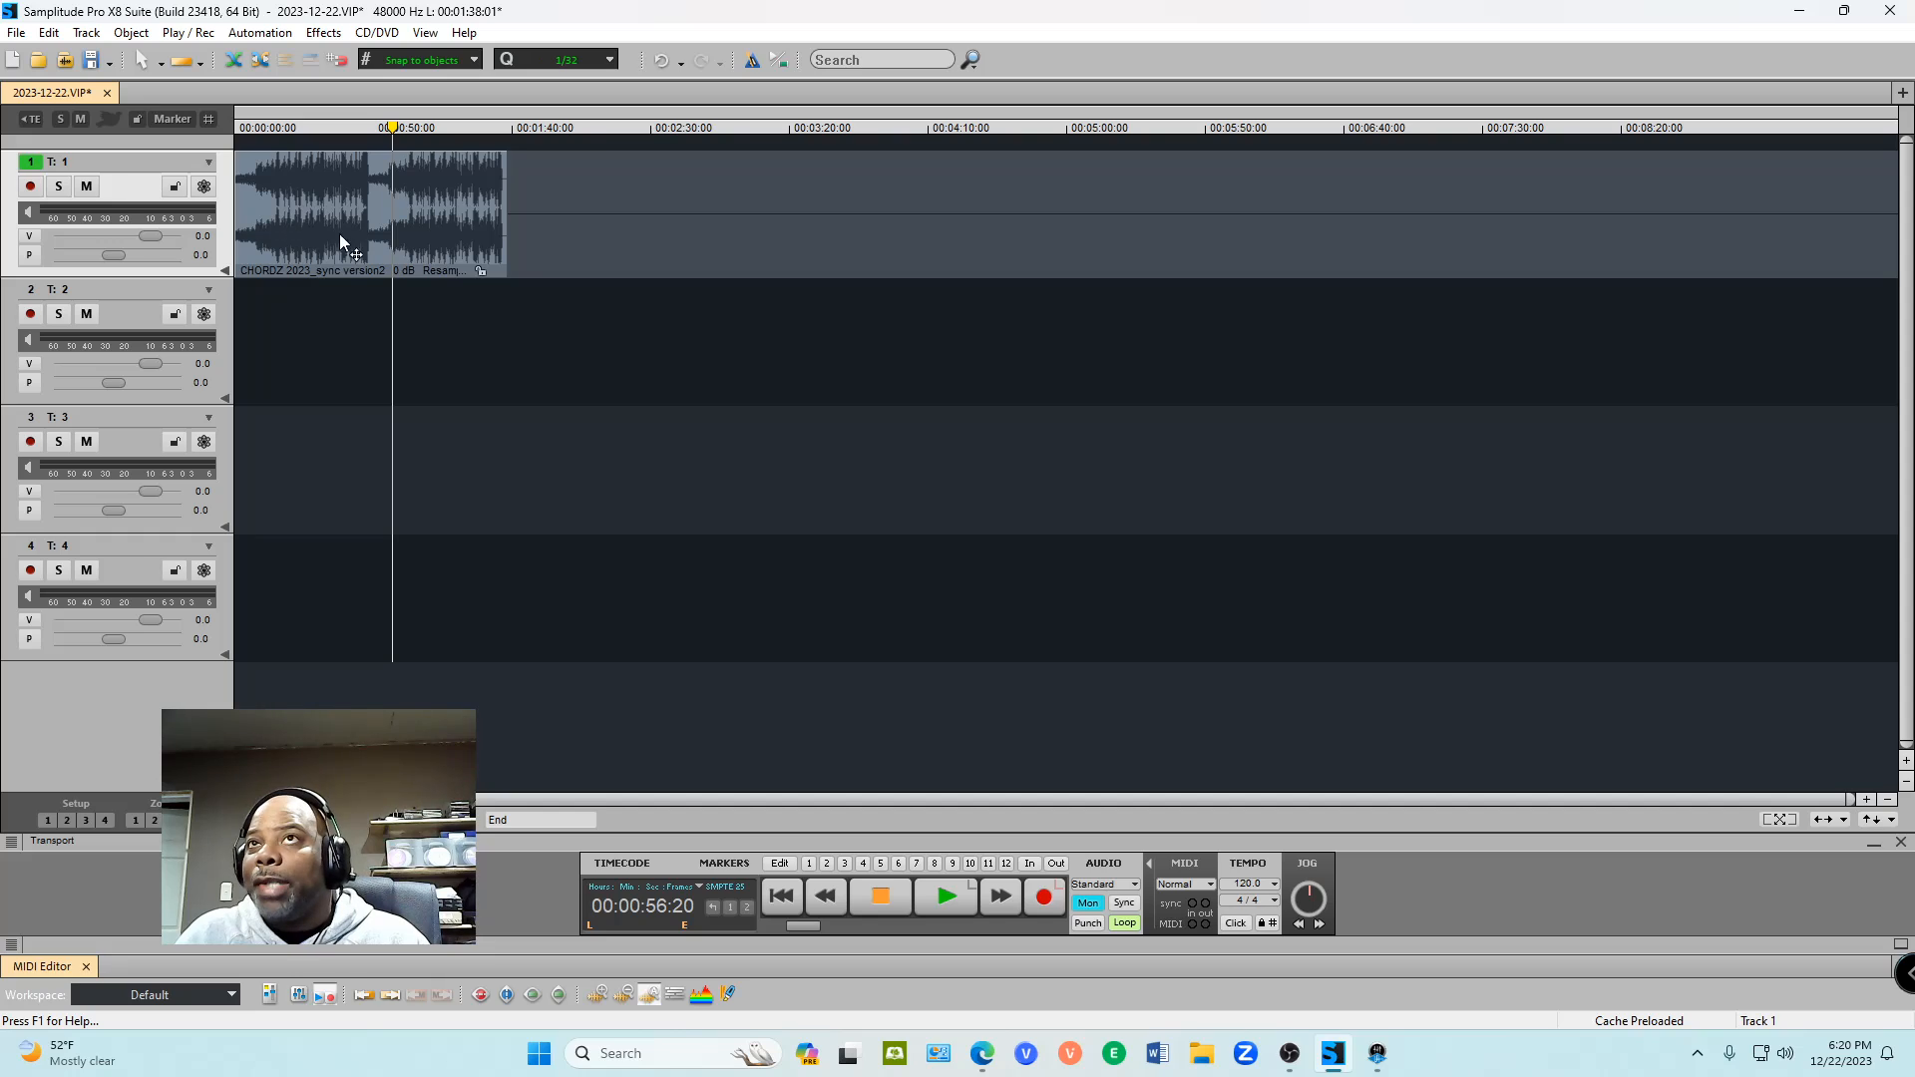
{"action": "left_click", "coordinate": [781, 897]}
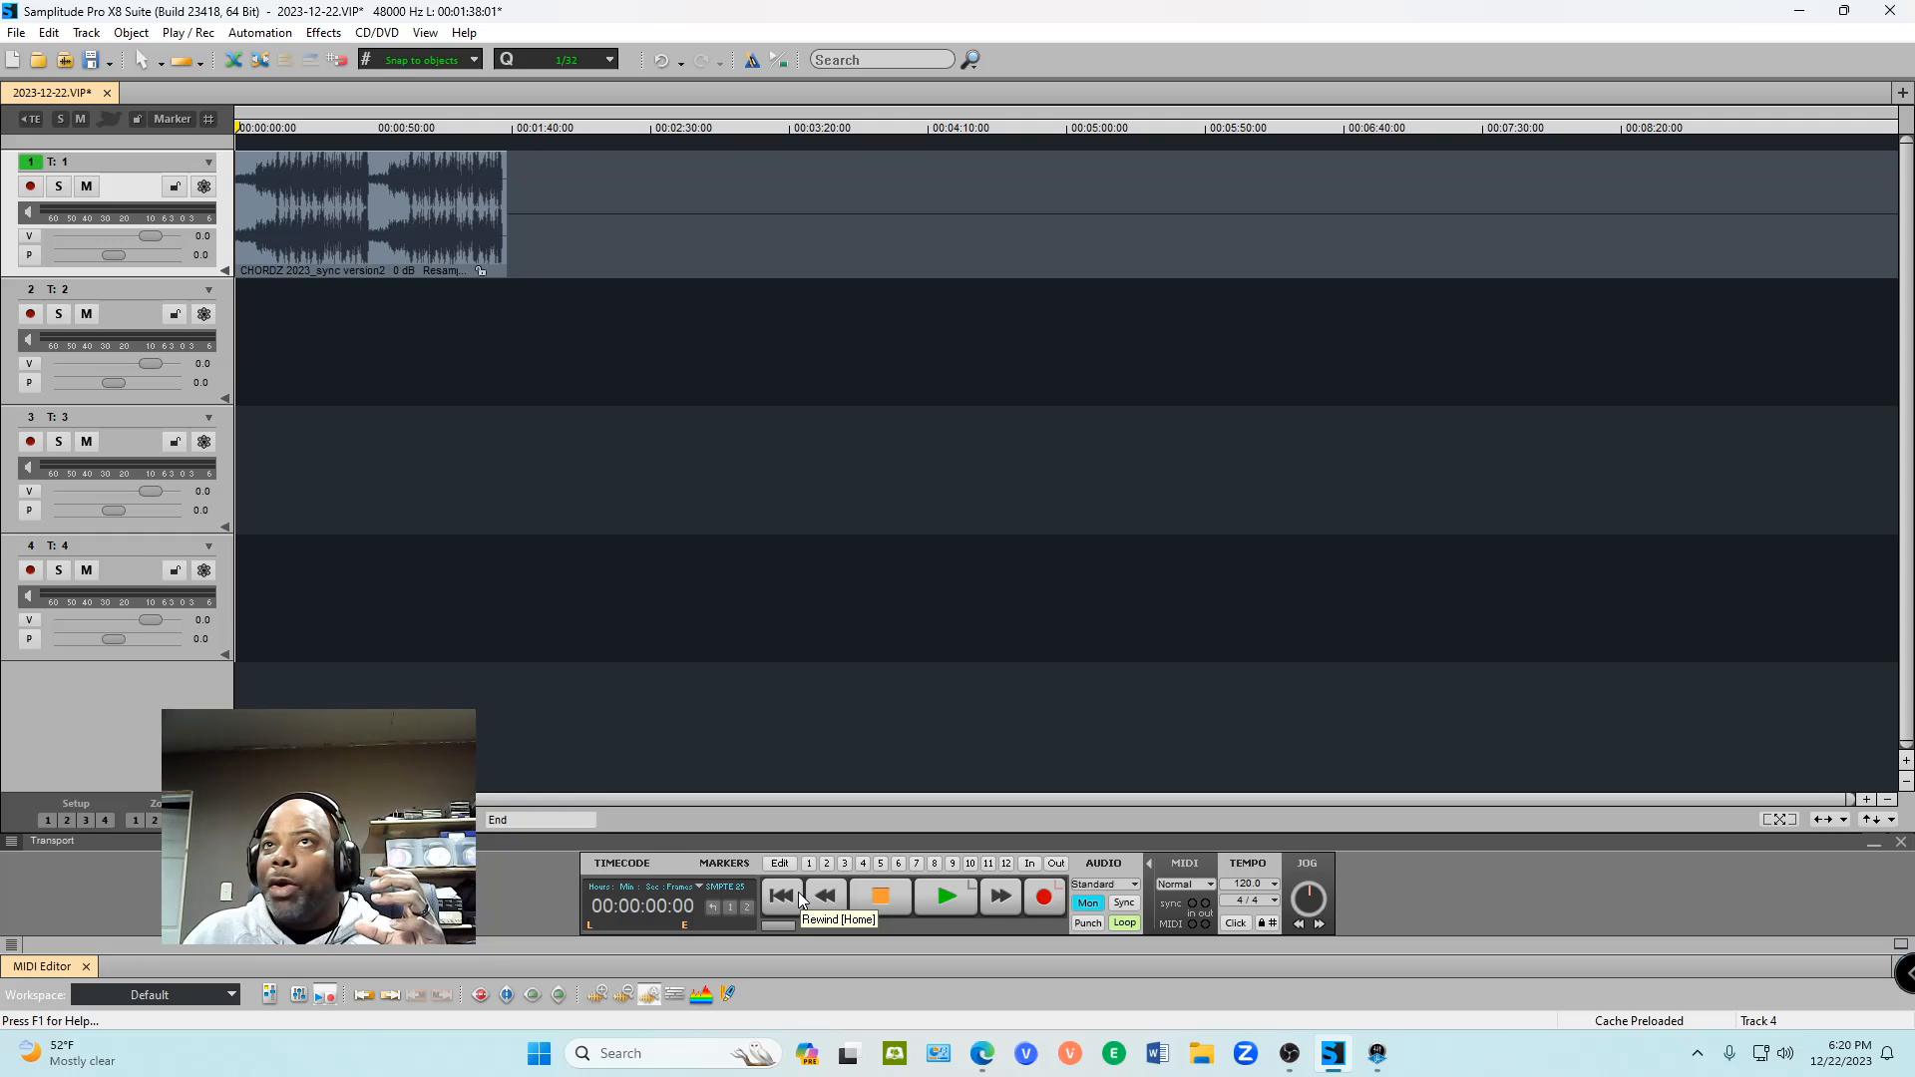
Step: Open the mixer and view the output device choices for the master channel
{"action": "key", "text": "m"}
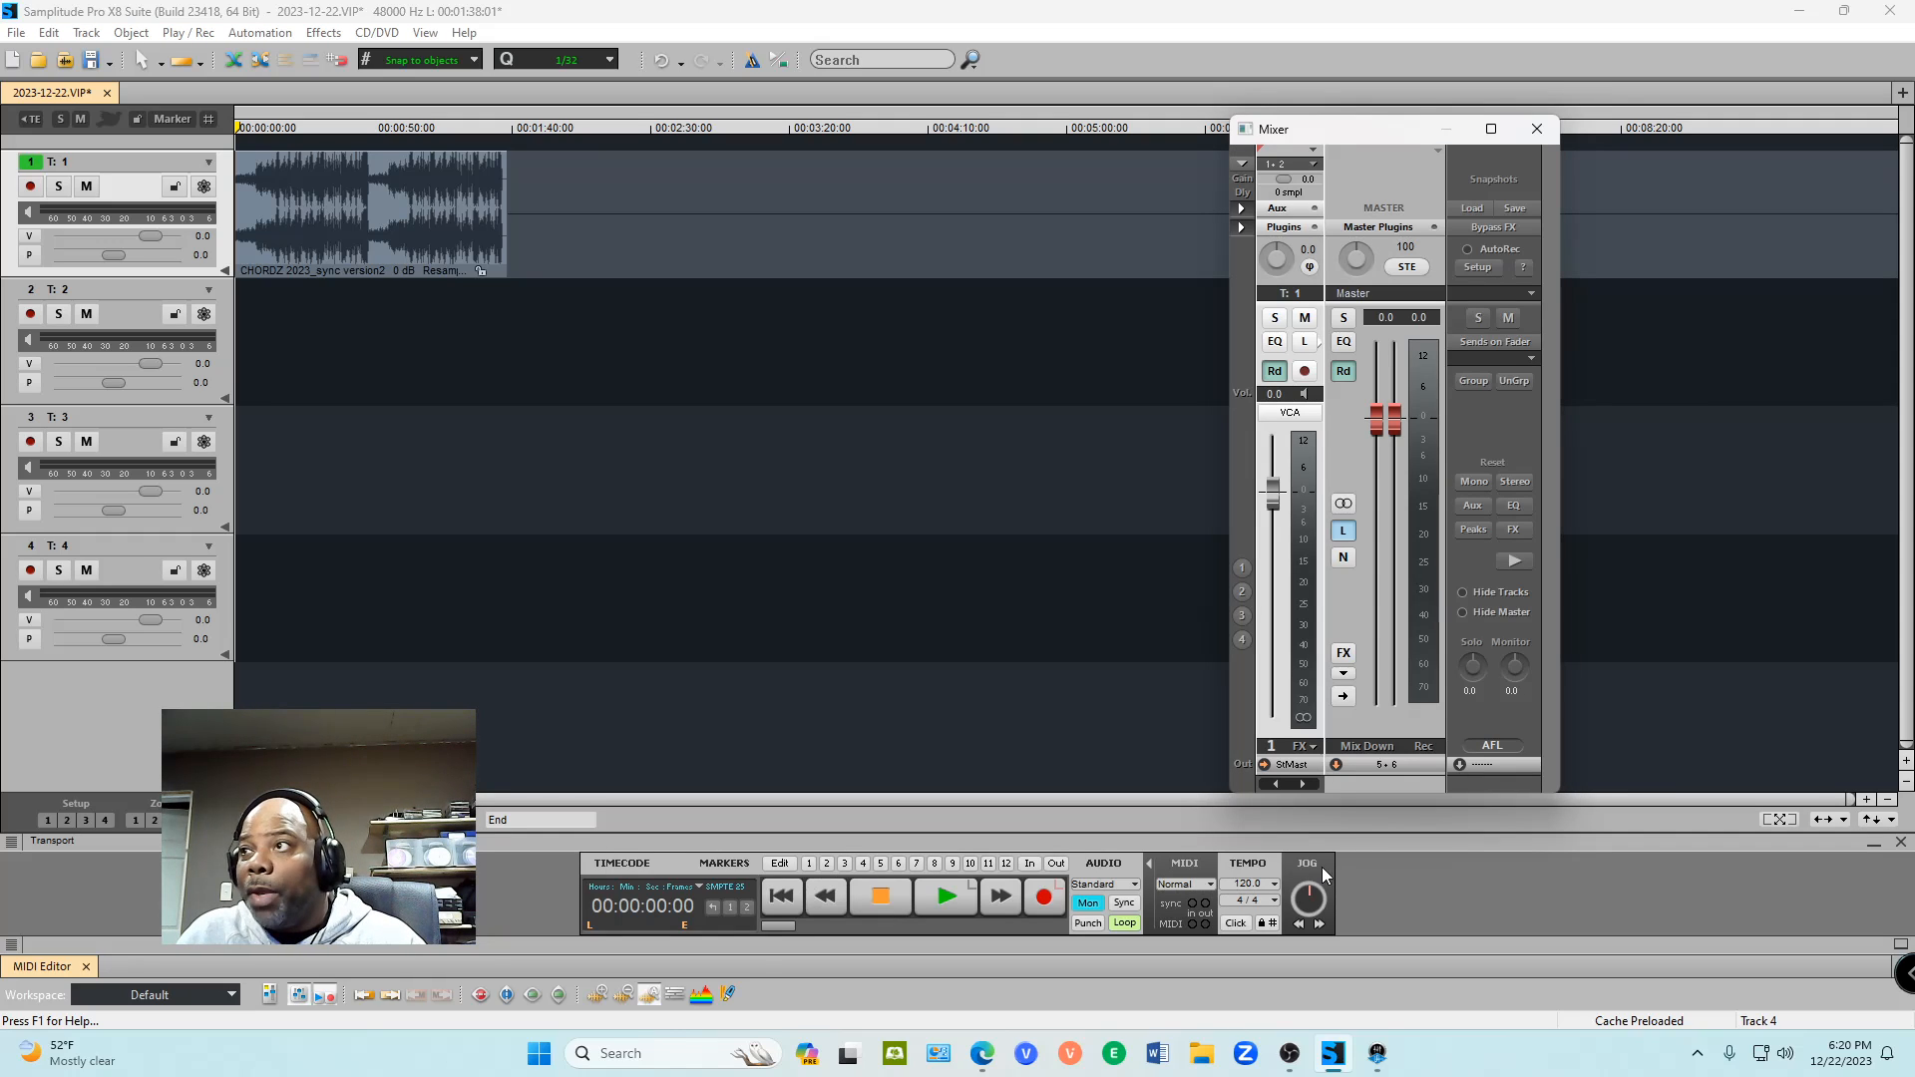
{"action": "left_click", "coordinate": [1396, 766]}
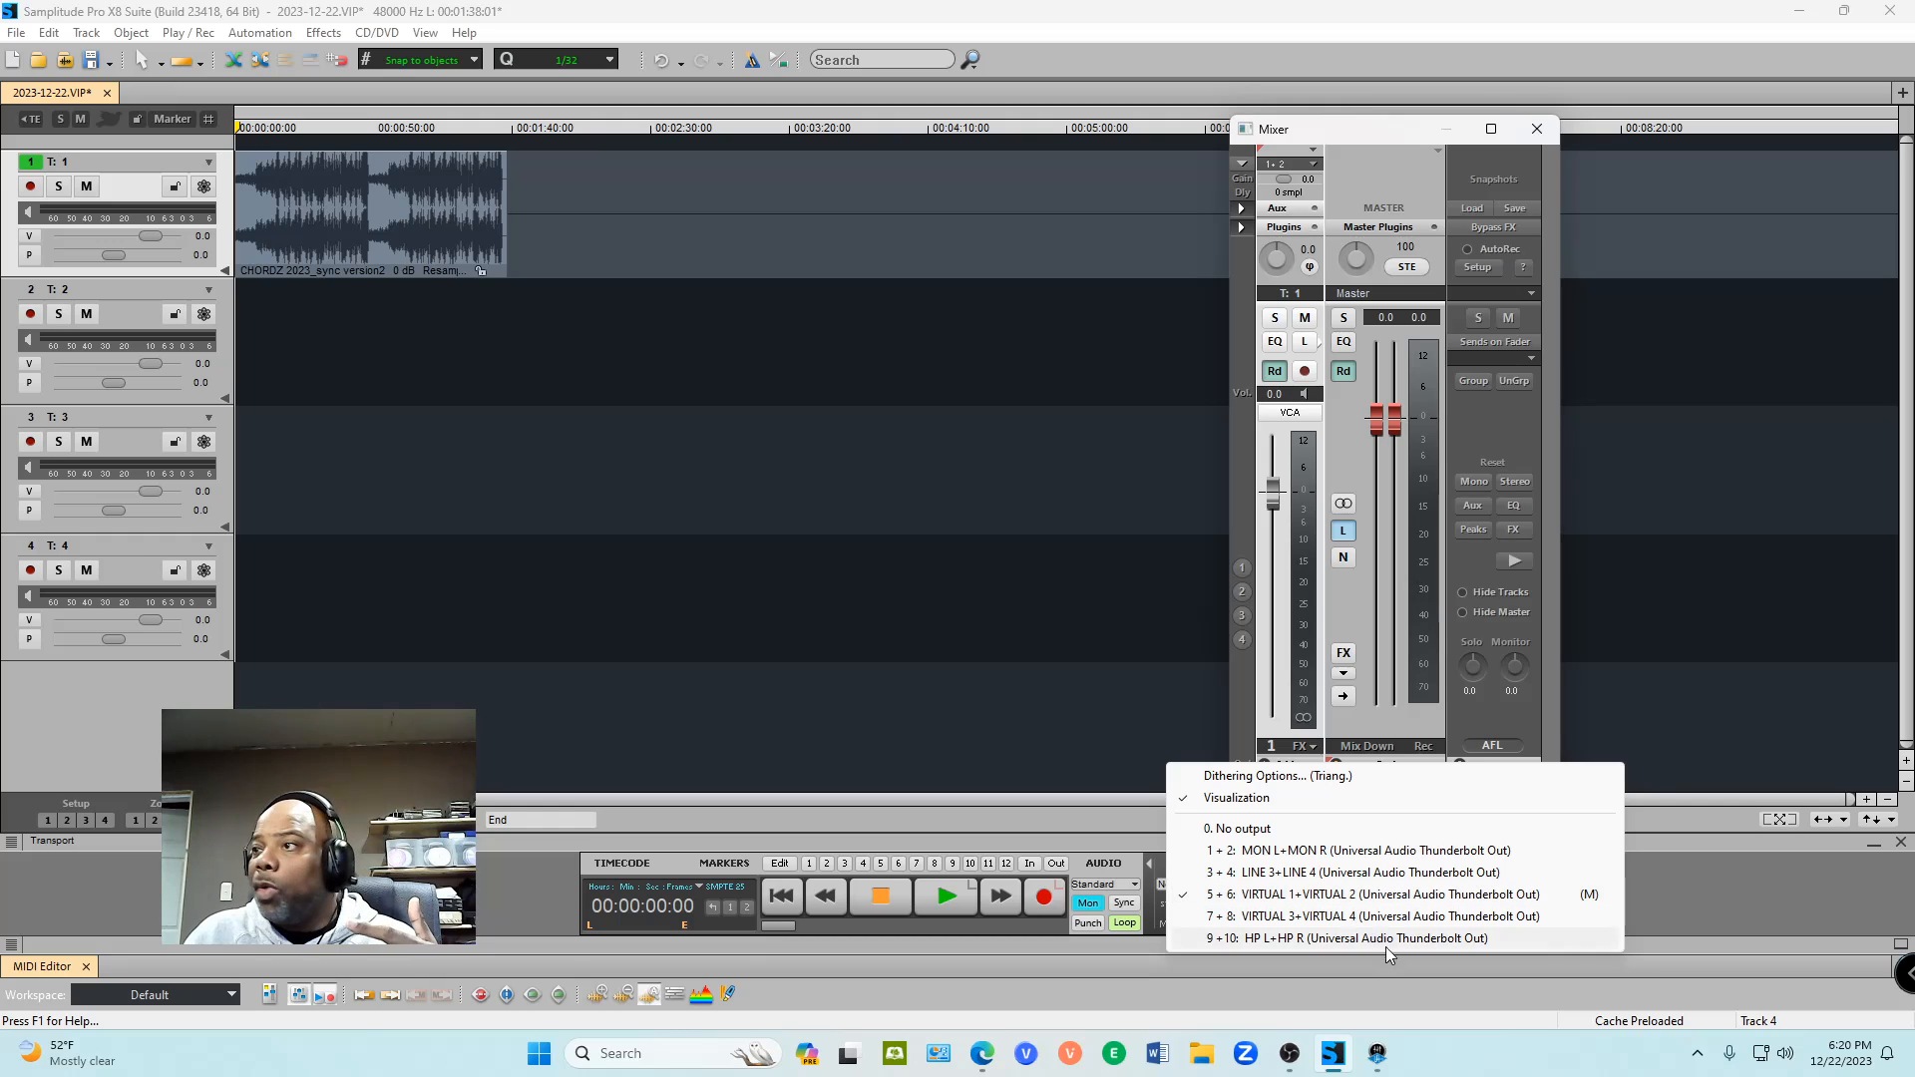
Step: Switch to Console and unlink the Daw Audio stereo channel into separate virtual channels
{"action": "mouse_move", "coordinate": [1378, 1045]}
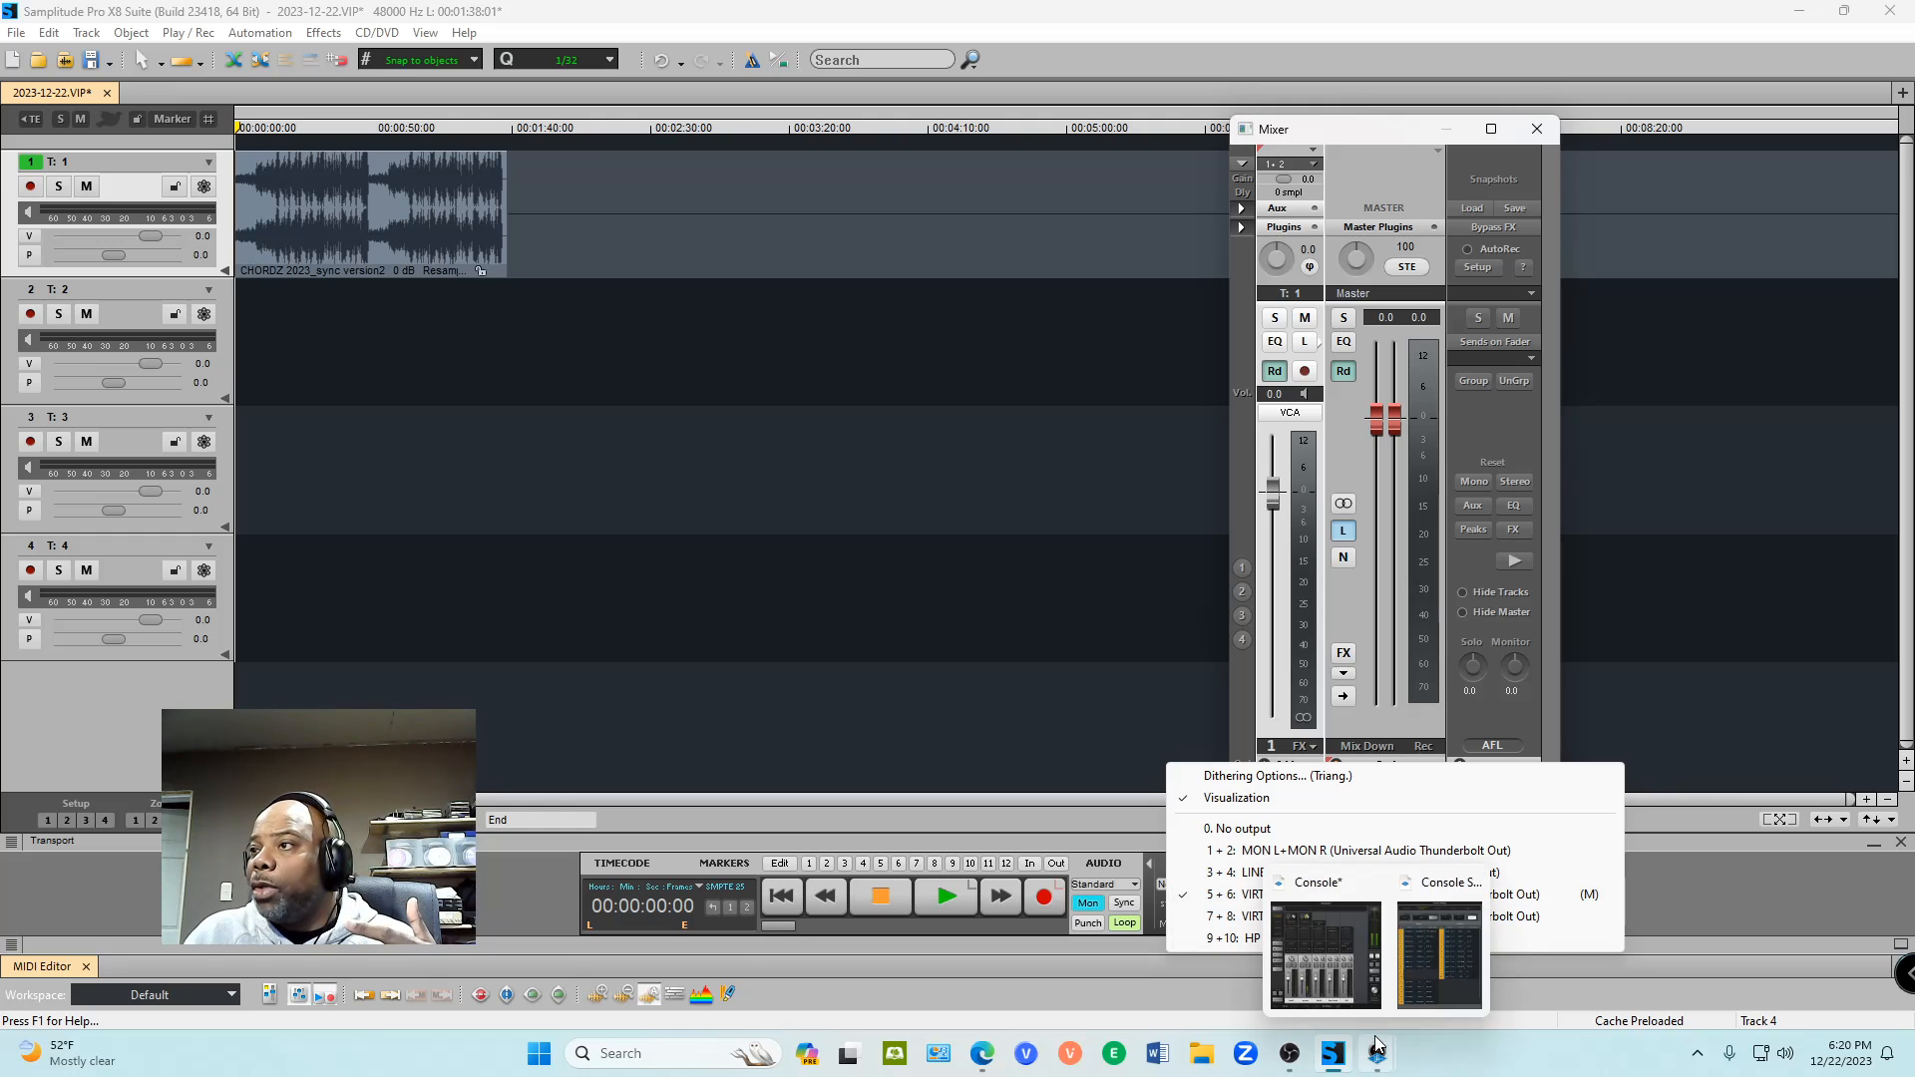
{"action": "left_click", "coordinate": [1303, 976]}
{"action": "left_click", "coordinate": [1469, 794]}
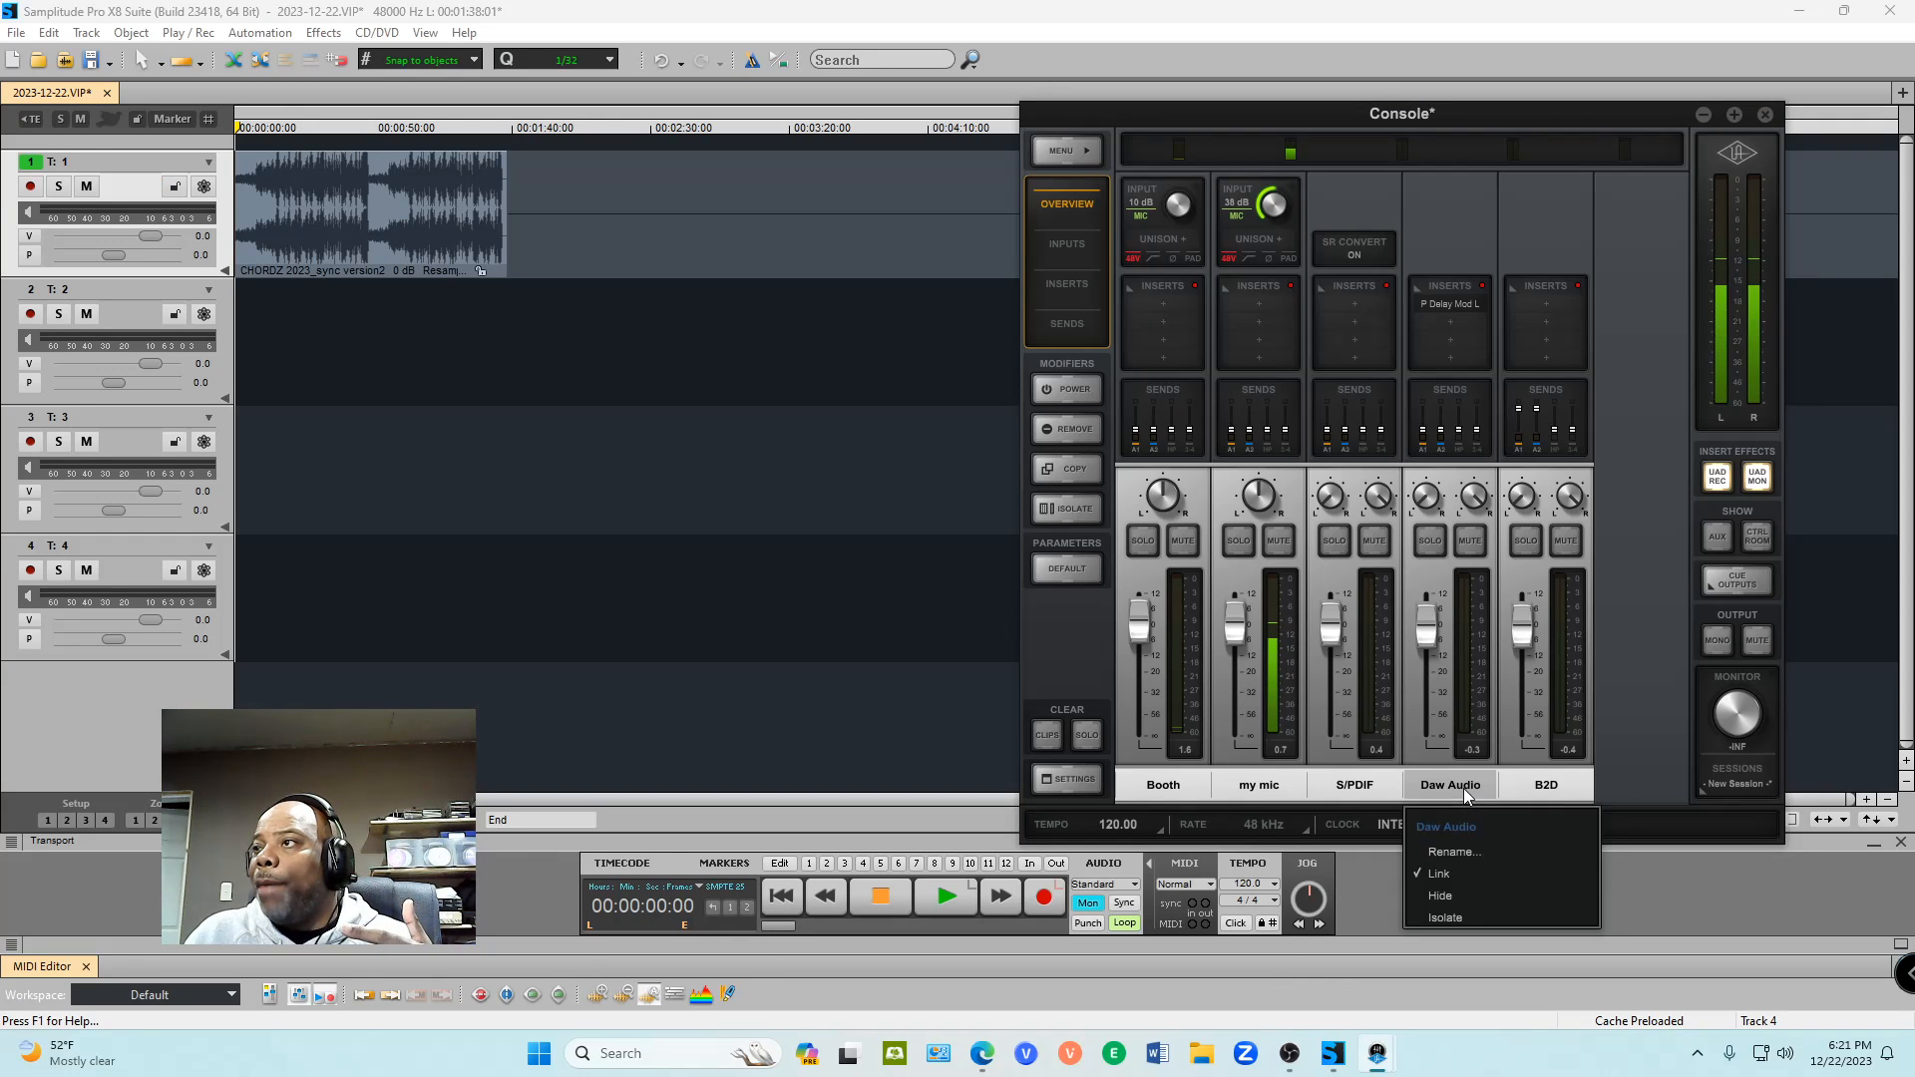
{"action": "left_click", "coordinate": [1462, 871]}
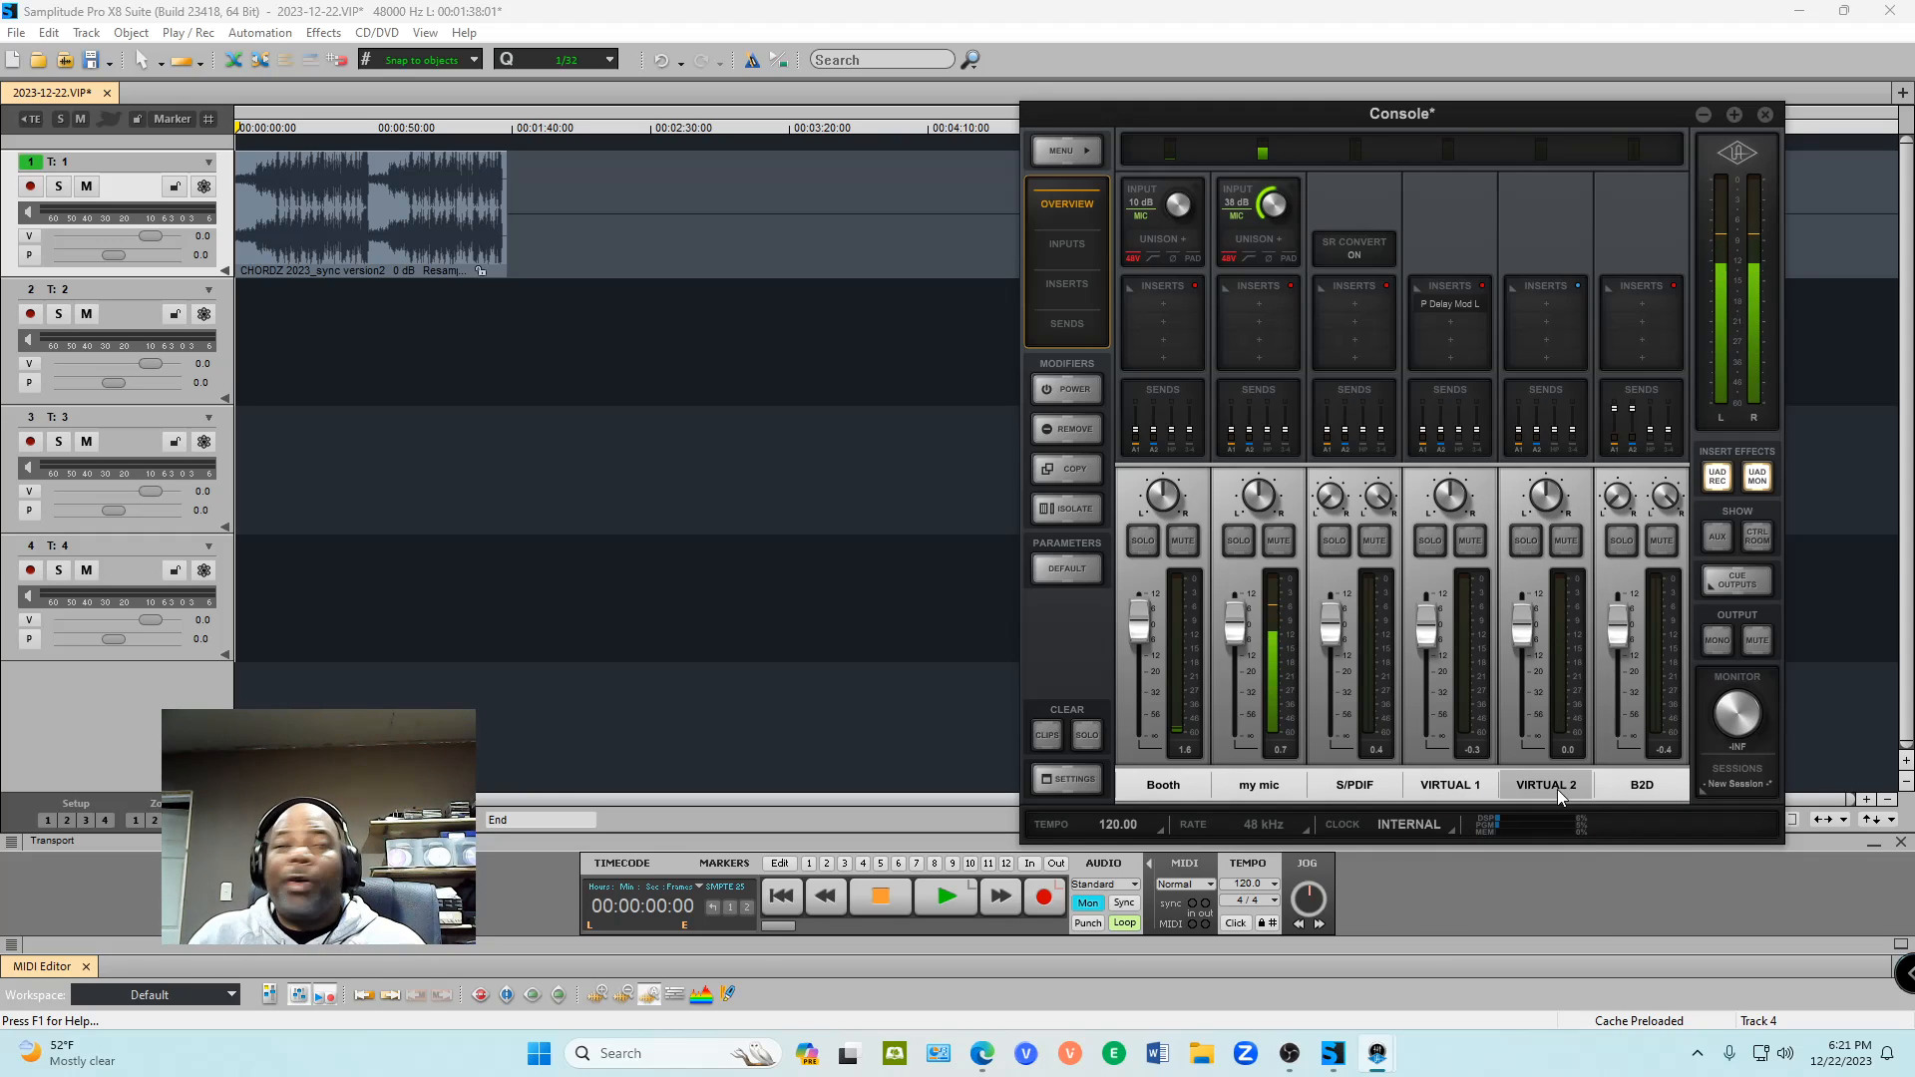
Step: Return to Samplitude, move the Mixer window clear of Console's area, and bring Console up beside it
{"action": "mouse_move", "coordinate": [1378, 1061]}
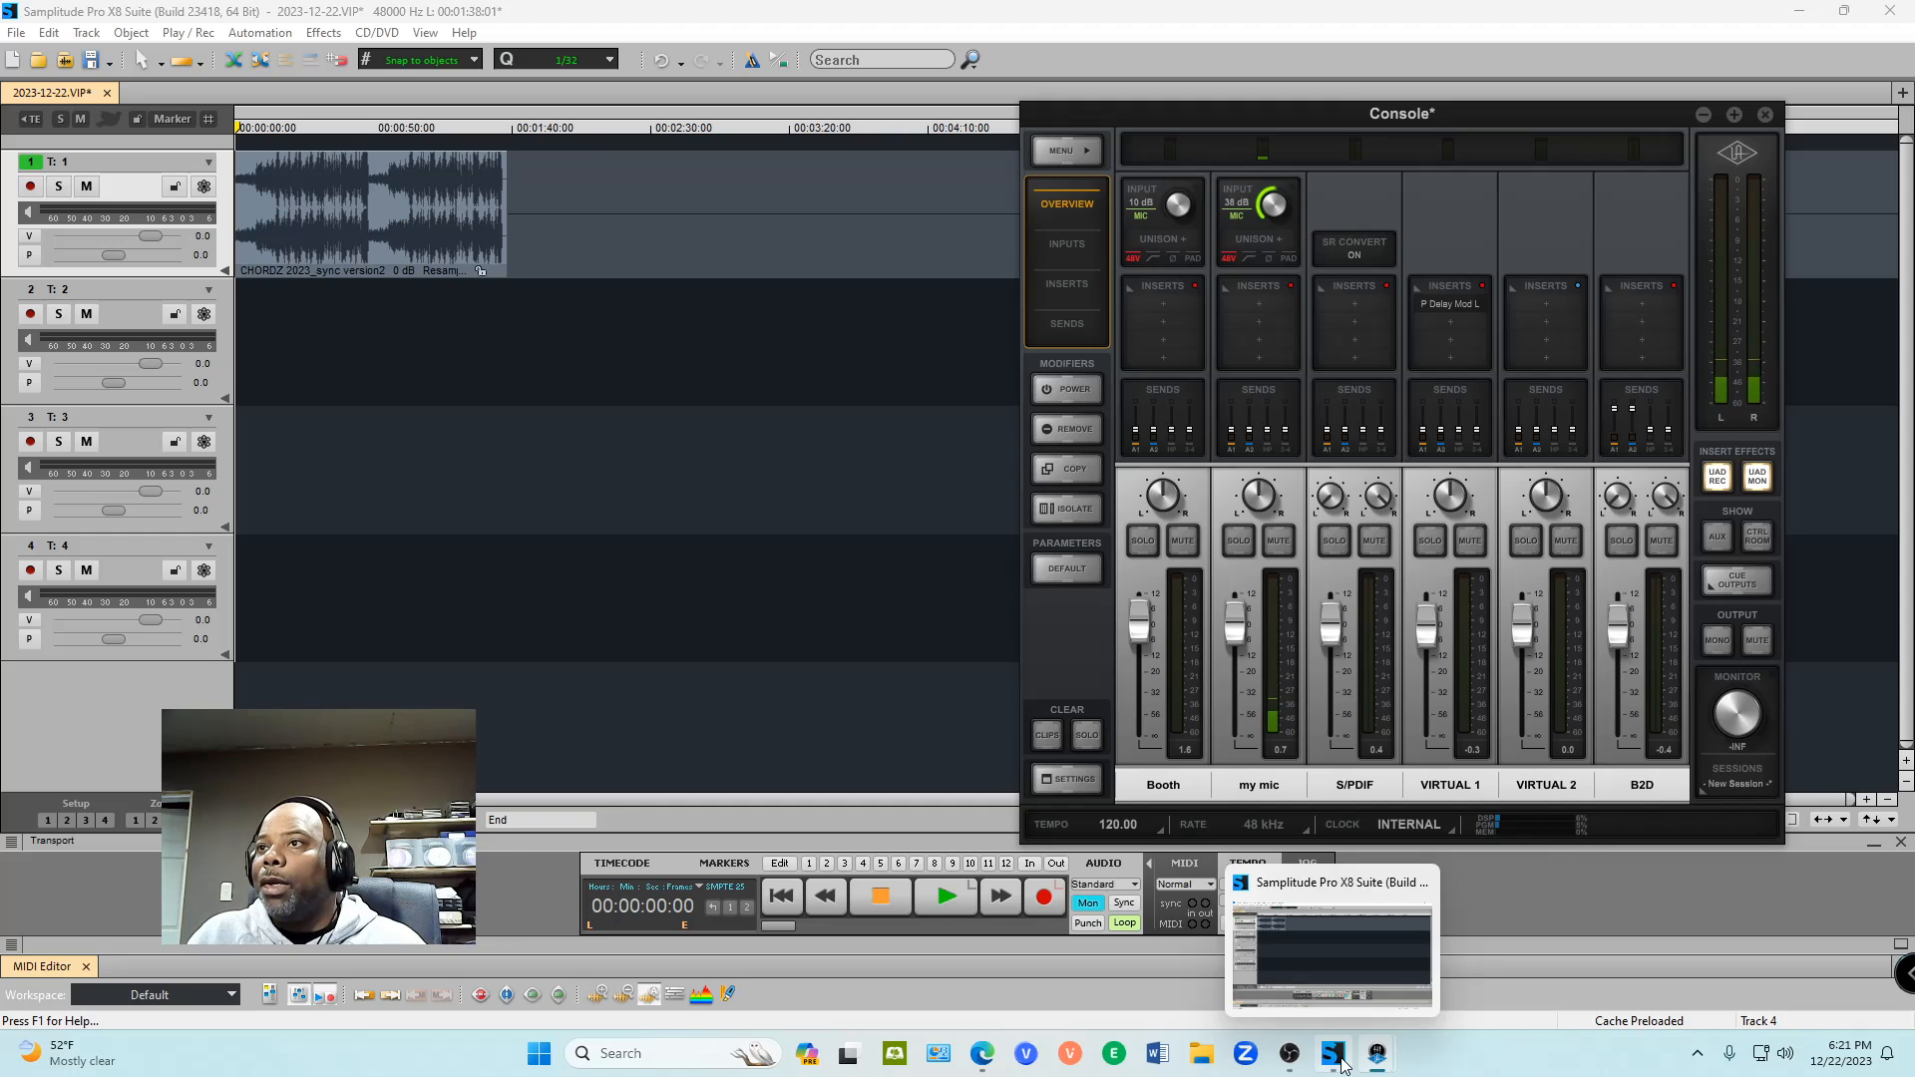
{"action": "left_click", "coordinate": [1342, 1066]}
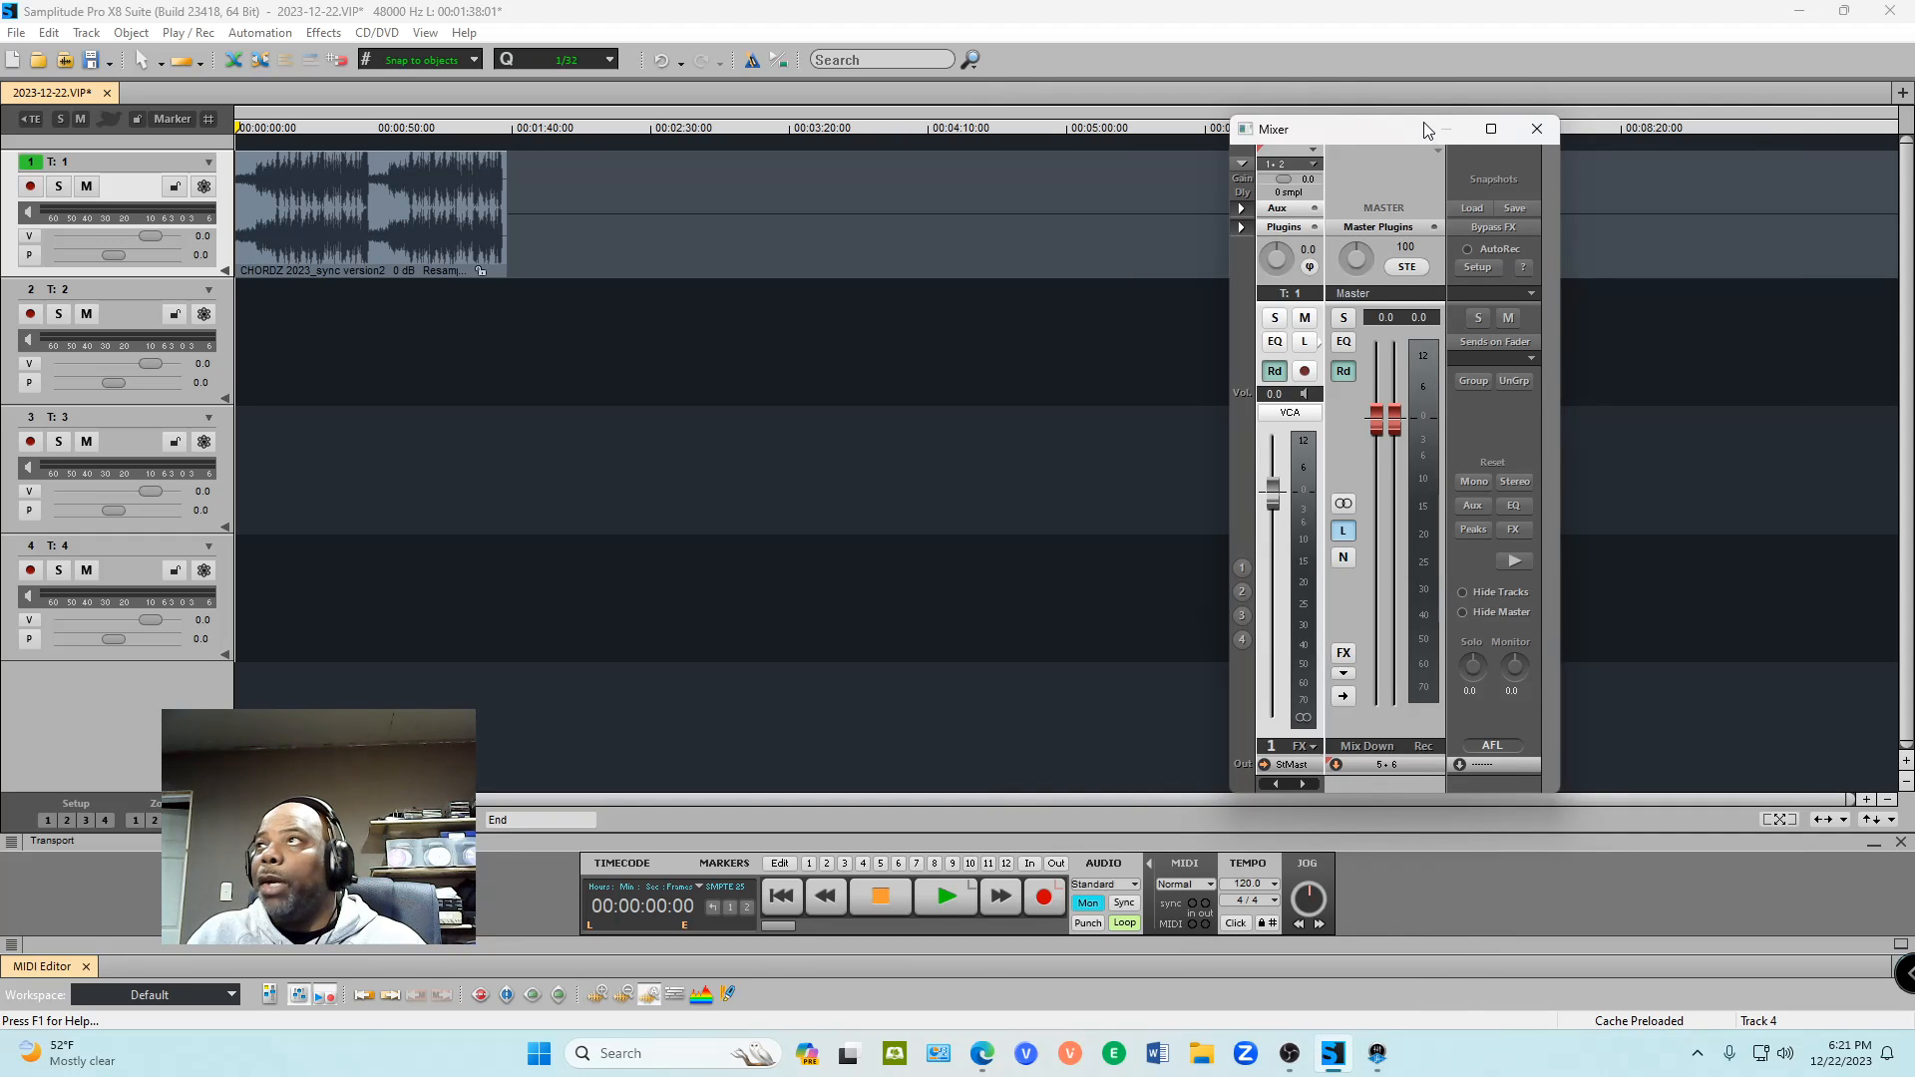
{"action": "left_click_drag", "start_coordinate": [1424, 129], "coordinate": [887, 149]}
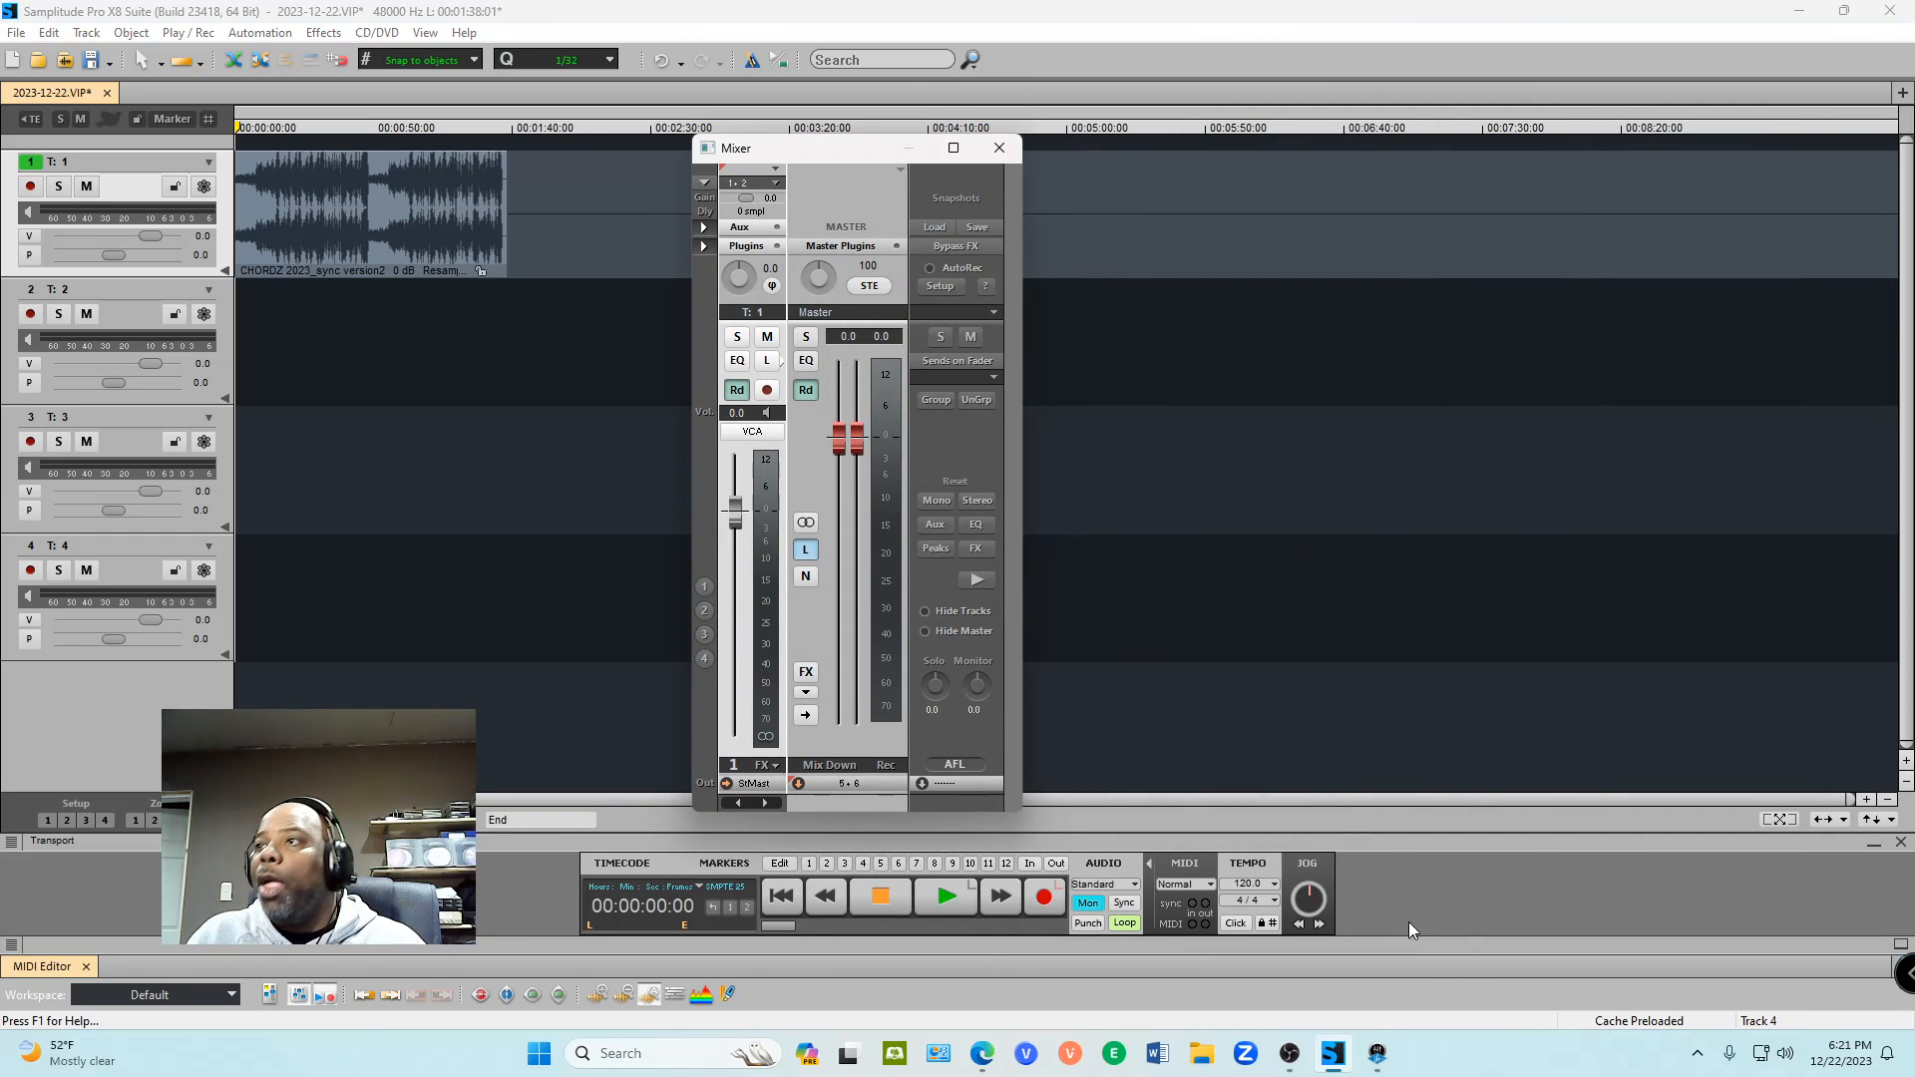
{"action": "mouse_move", "coordinate": [1377, 1053]}
{"action": "mouse_move", "coordinate": [1416, 987]}
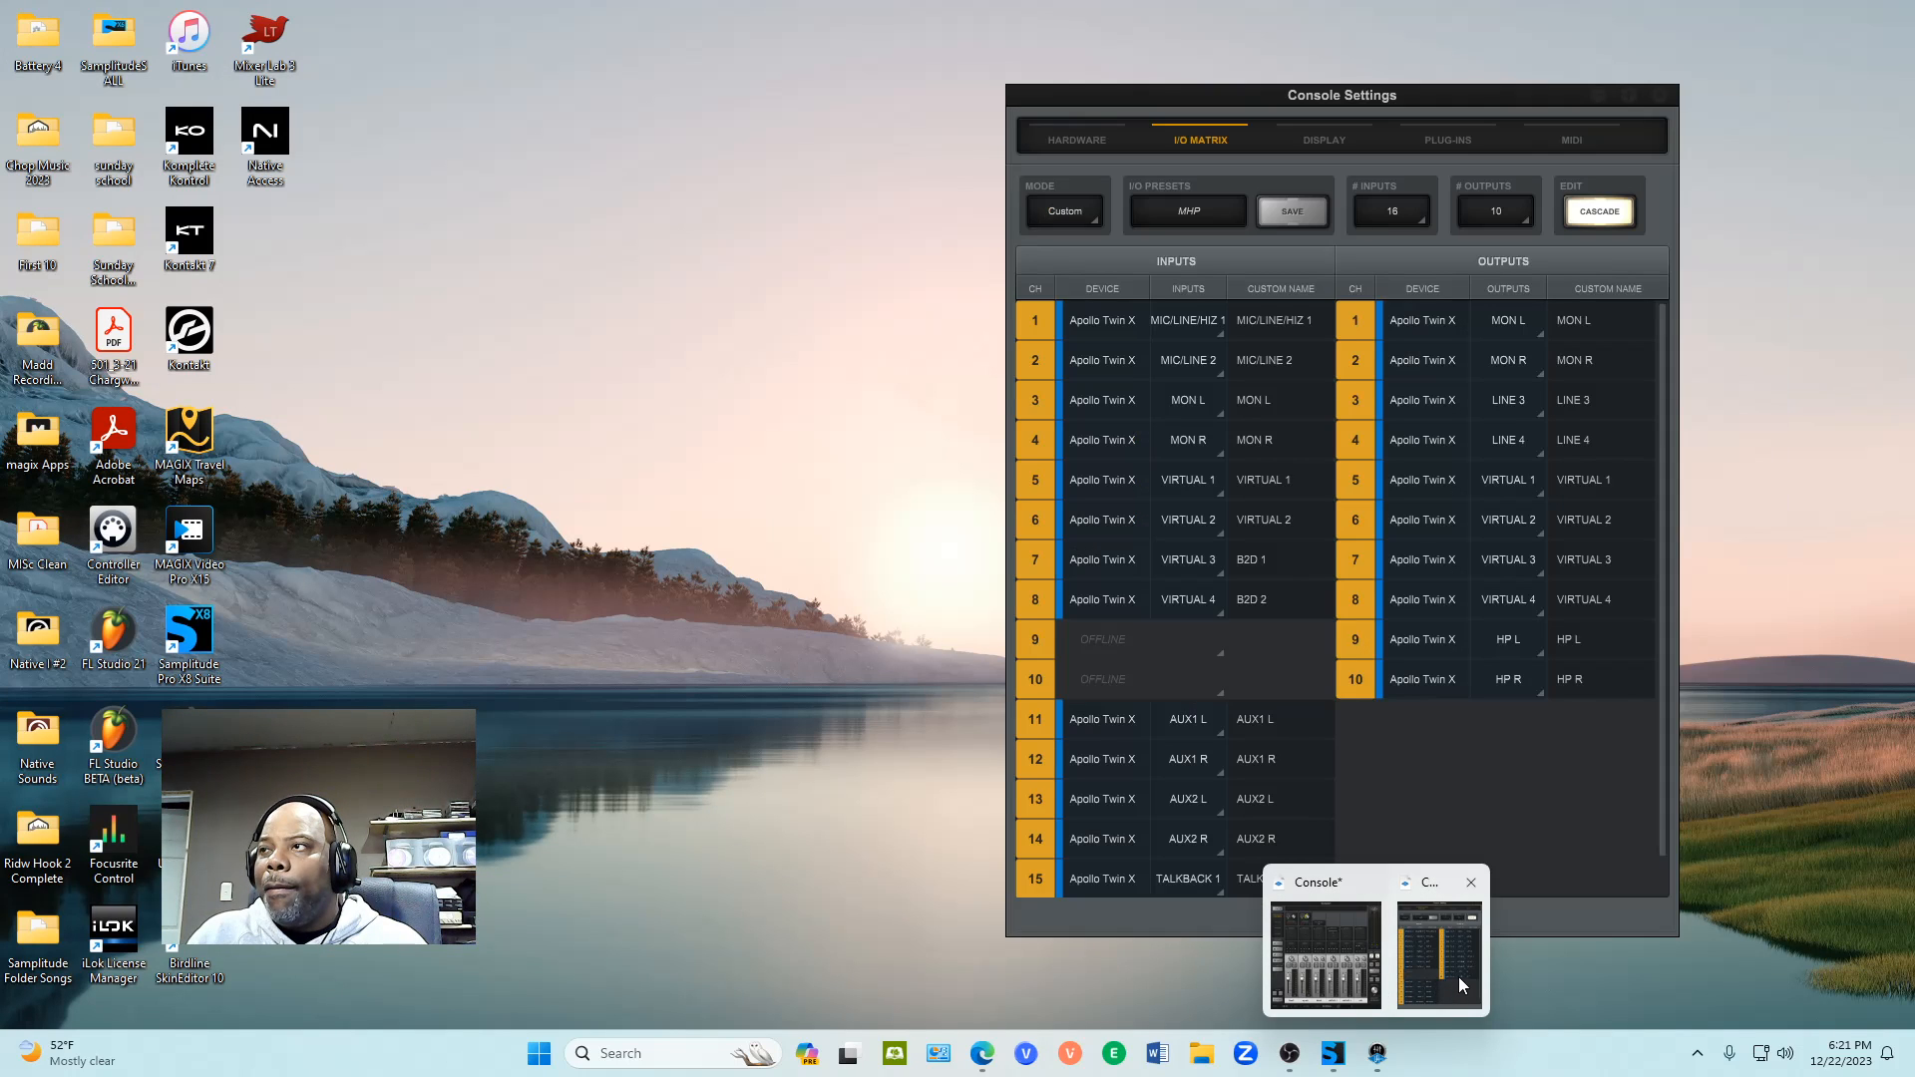
{"action": "left_click", "coordinate": [1369, 982]}
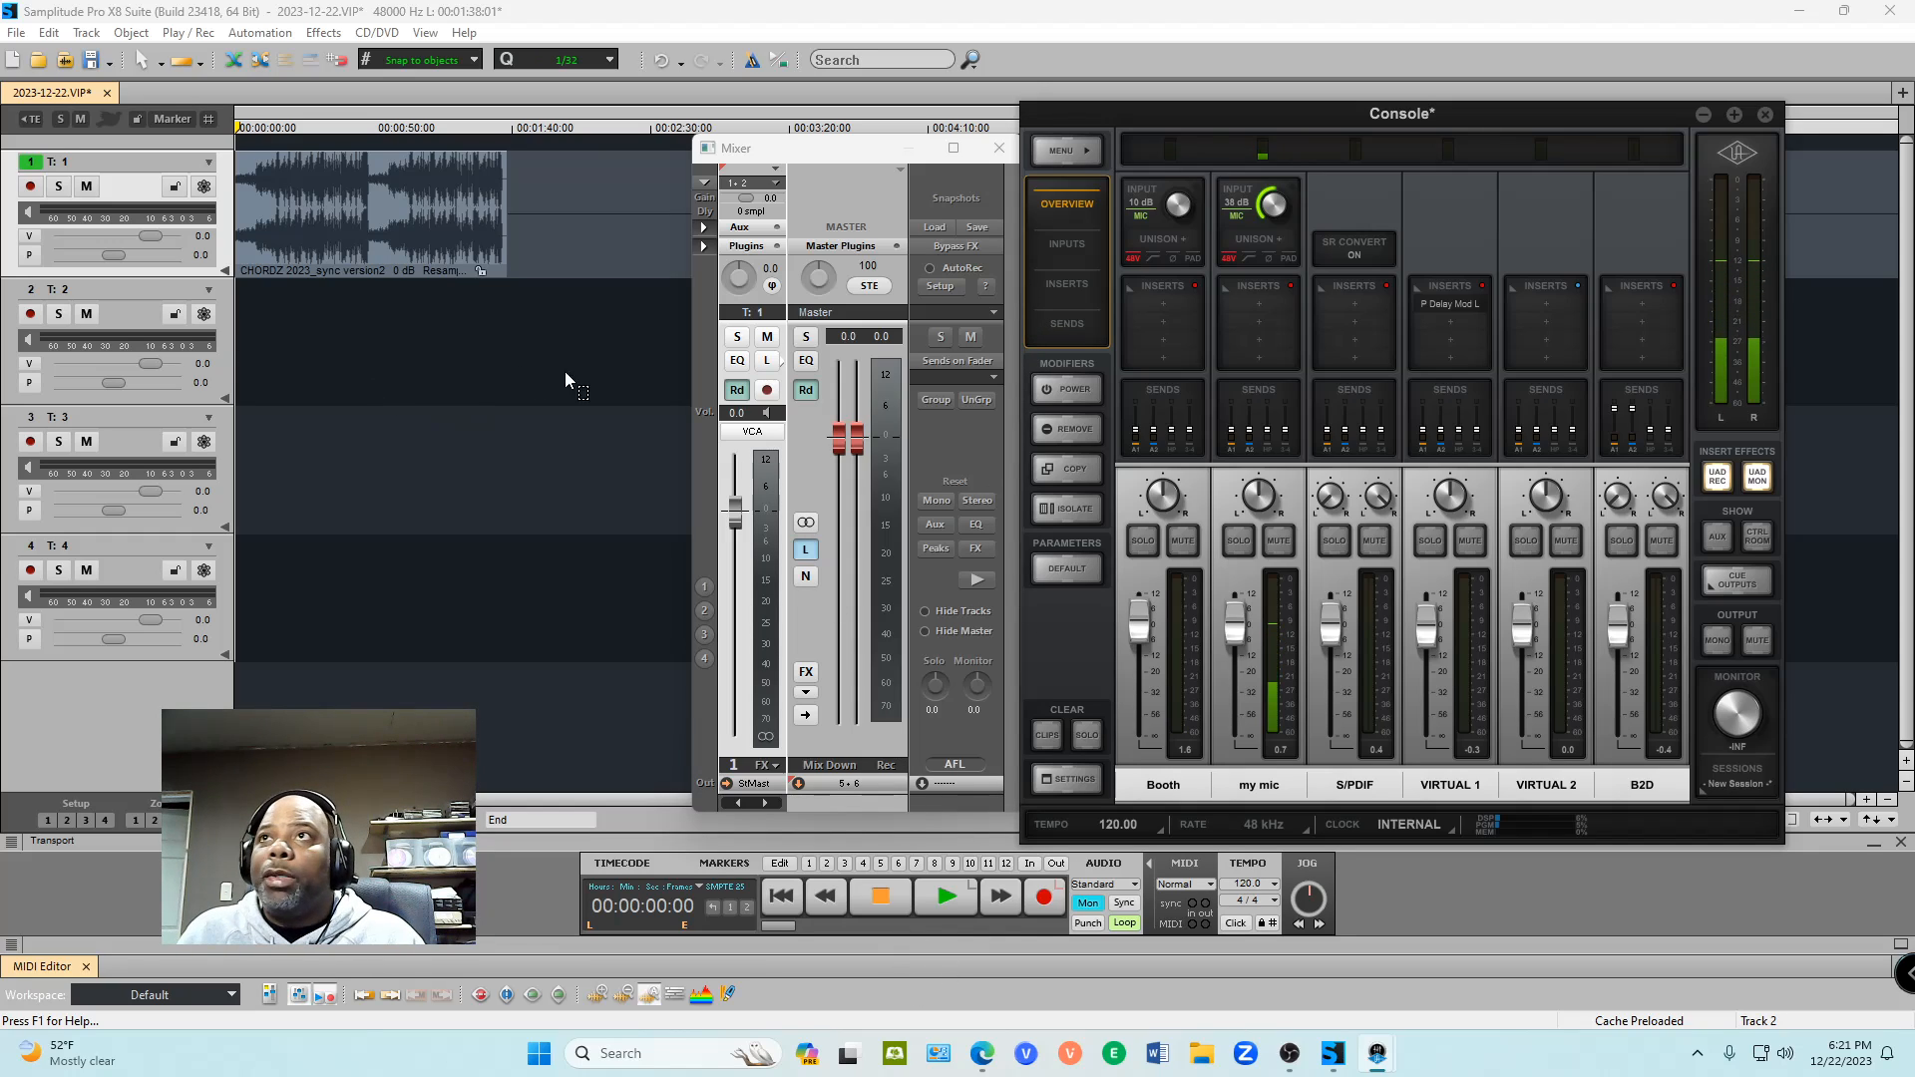
Step: Widen the Samplitude Mixer window to show all four track strips and bring Console back up beside it
{"action": "left_click", "coordinate": [691, 326]}
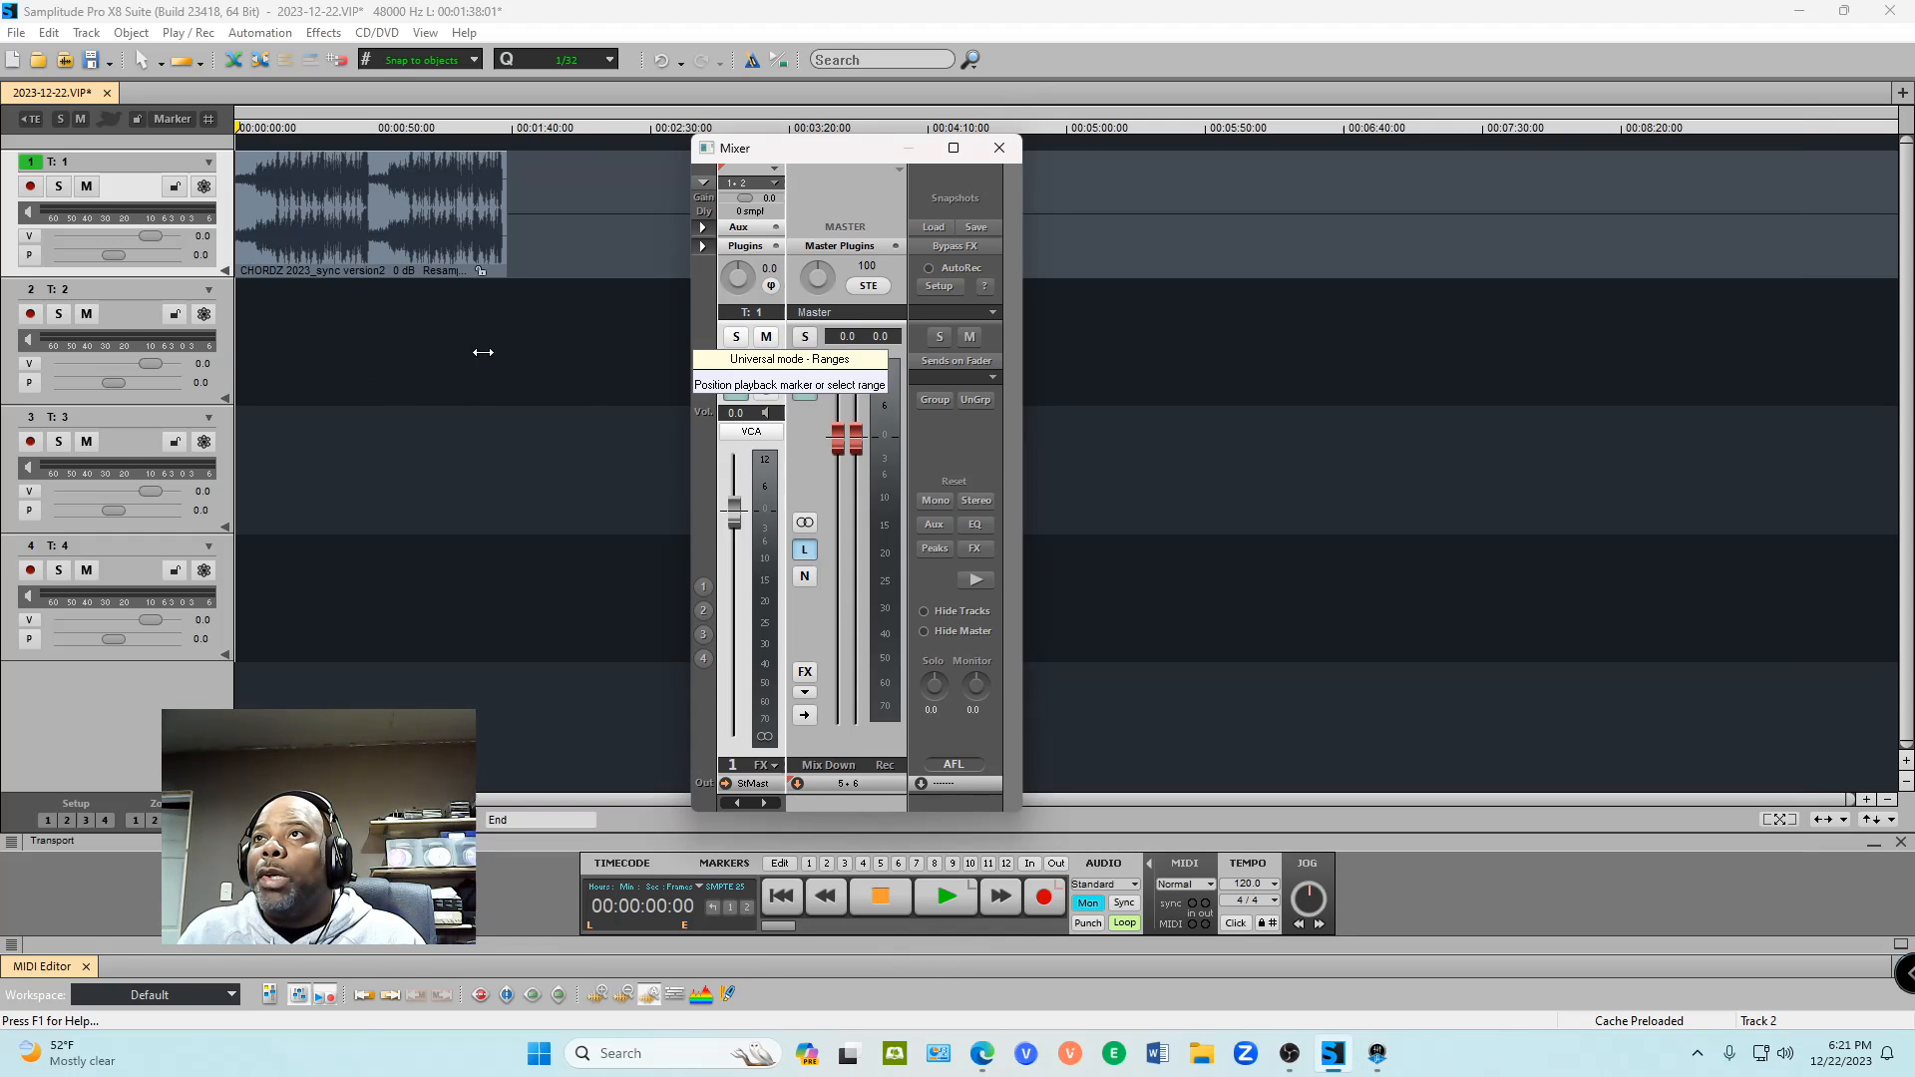
{"action": "left_click", "coordinate": [683, 375]}
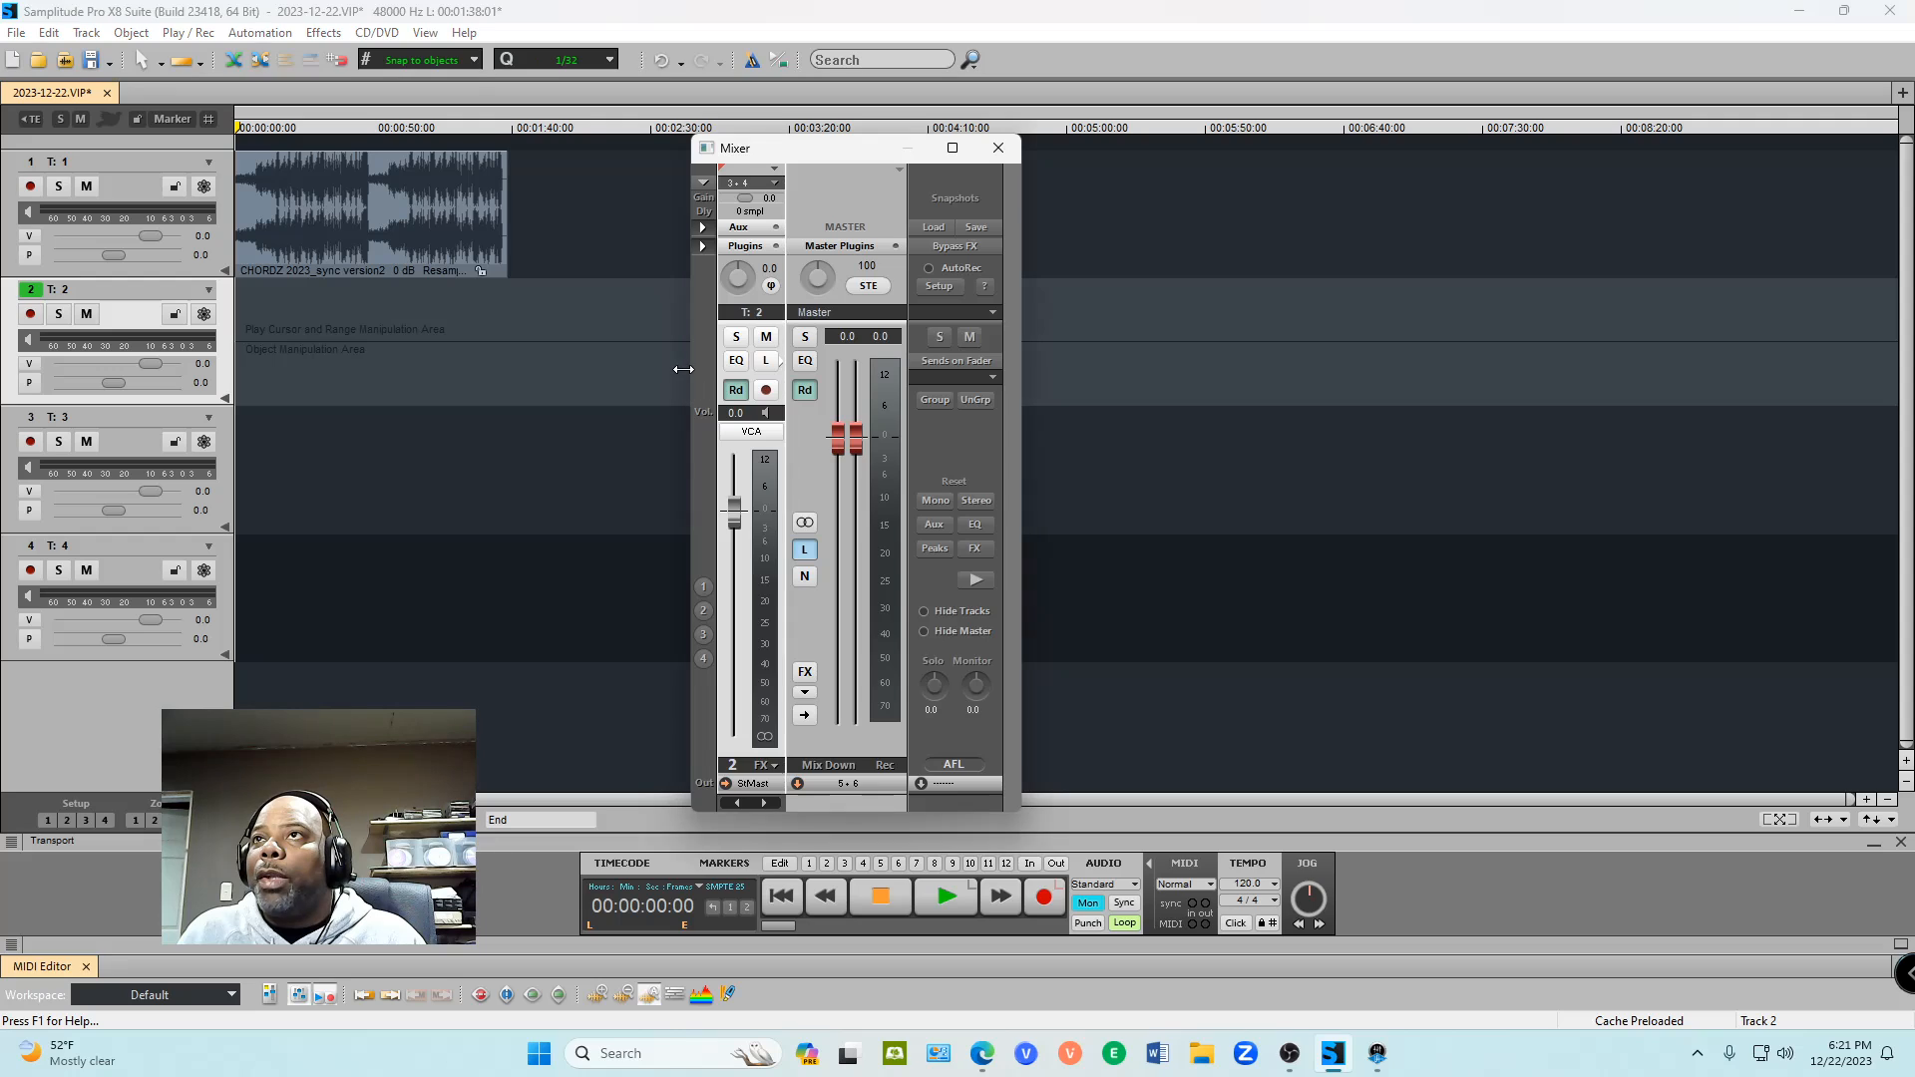
{"action": "left_click_drag", "start_coordinate": [680, 374], "coordinate": [475, 374]}
{"action": "mouse_move", "coordinate": [1380, 1055]}
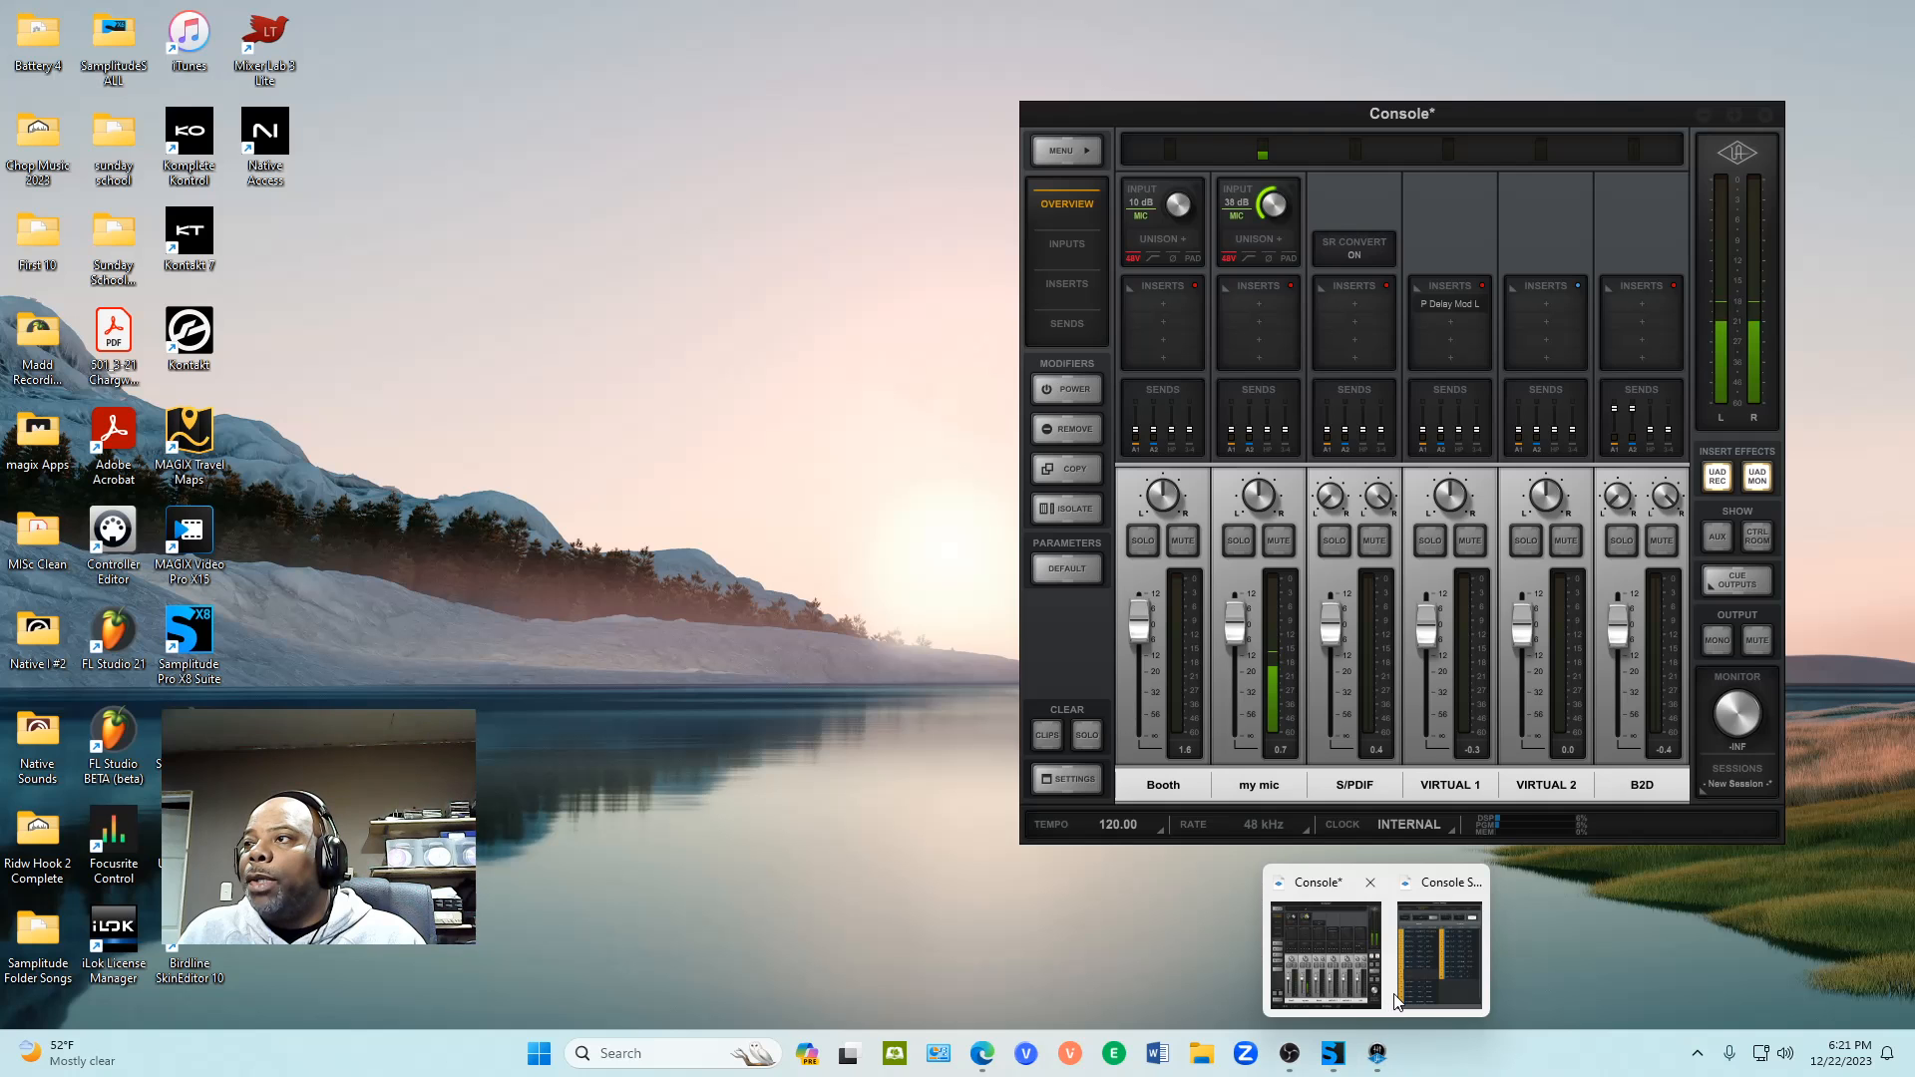
{"action": "mouse_move", "coordinate": [1421, 996]}
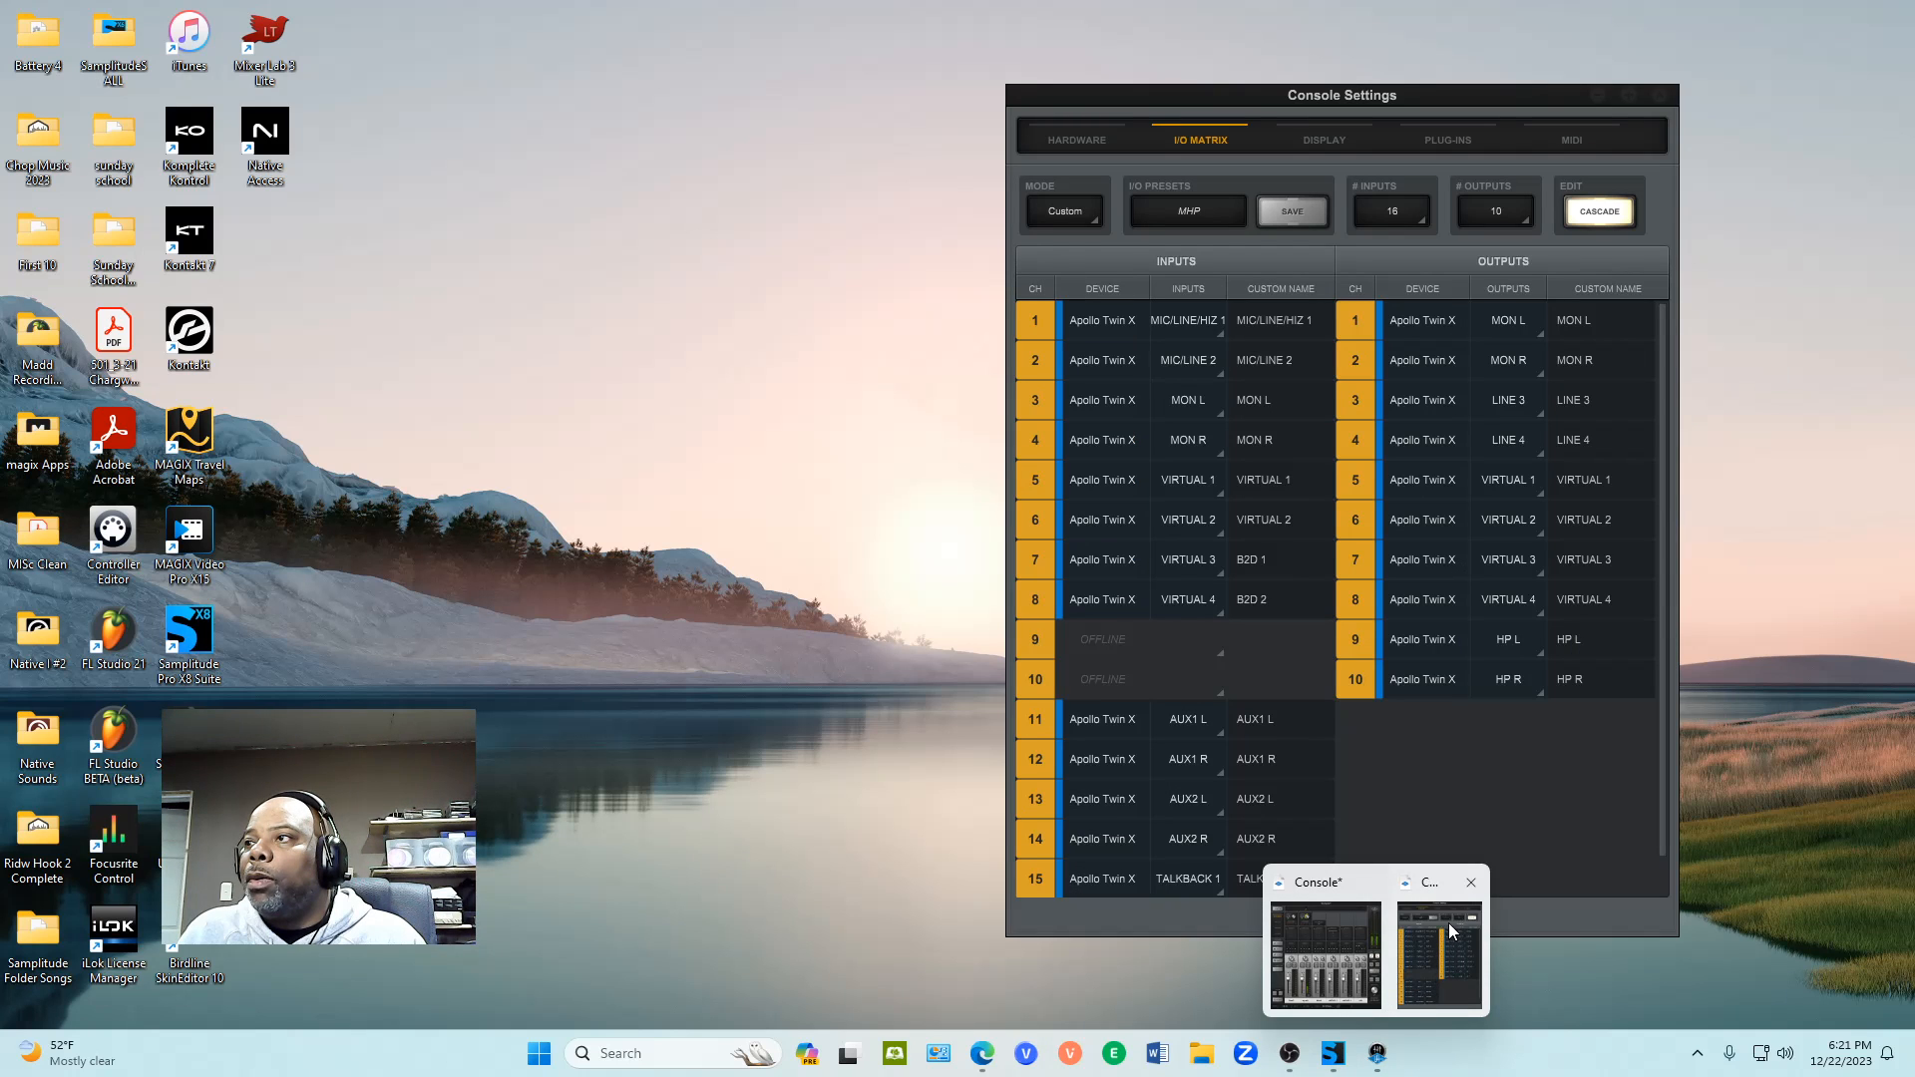
{"action": "left_click", "coordinate": [1373, 924]}
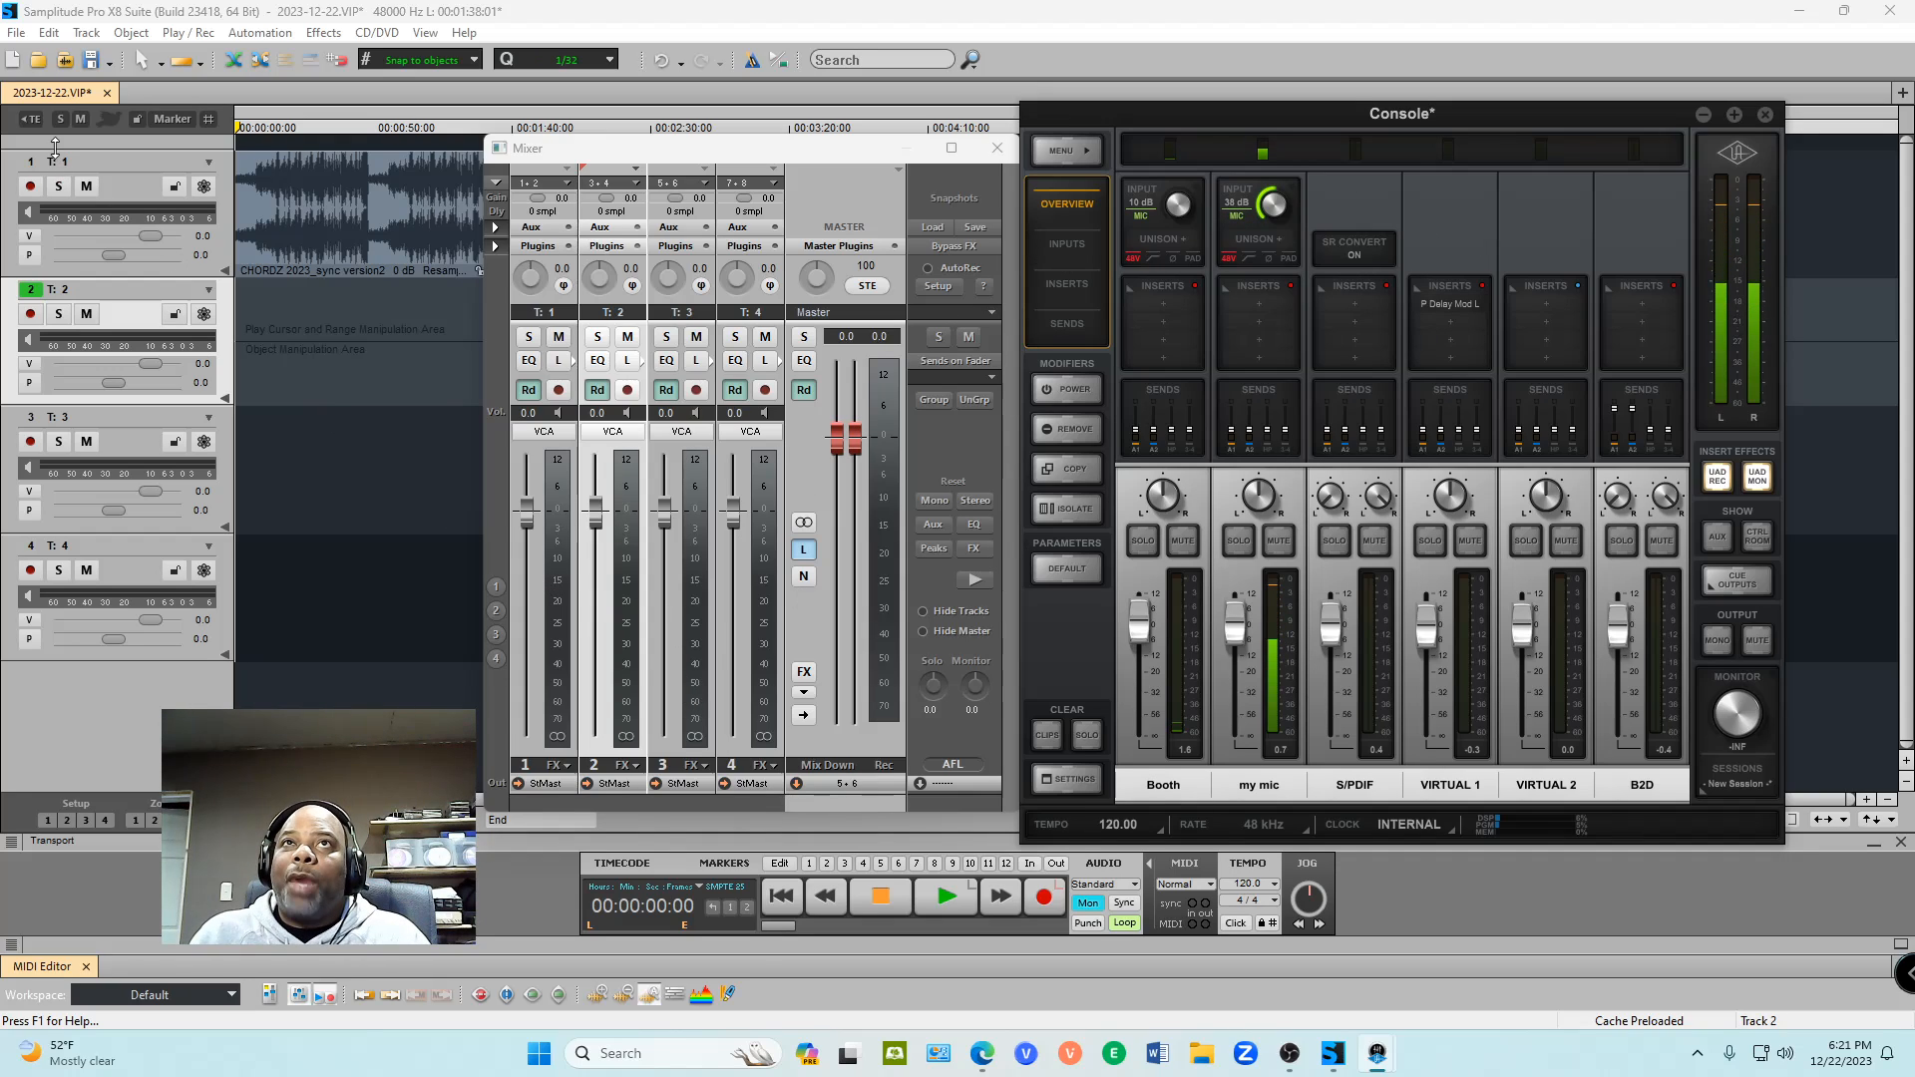
Step: Select track 1 in Samplitude, play the imported song briefly, and stop playback
{"action": "left_click", "coordinate": [124, 183]}
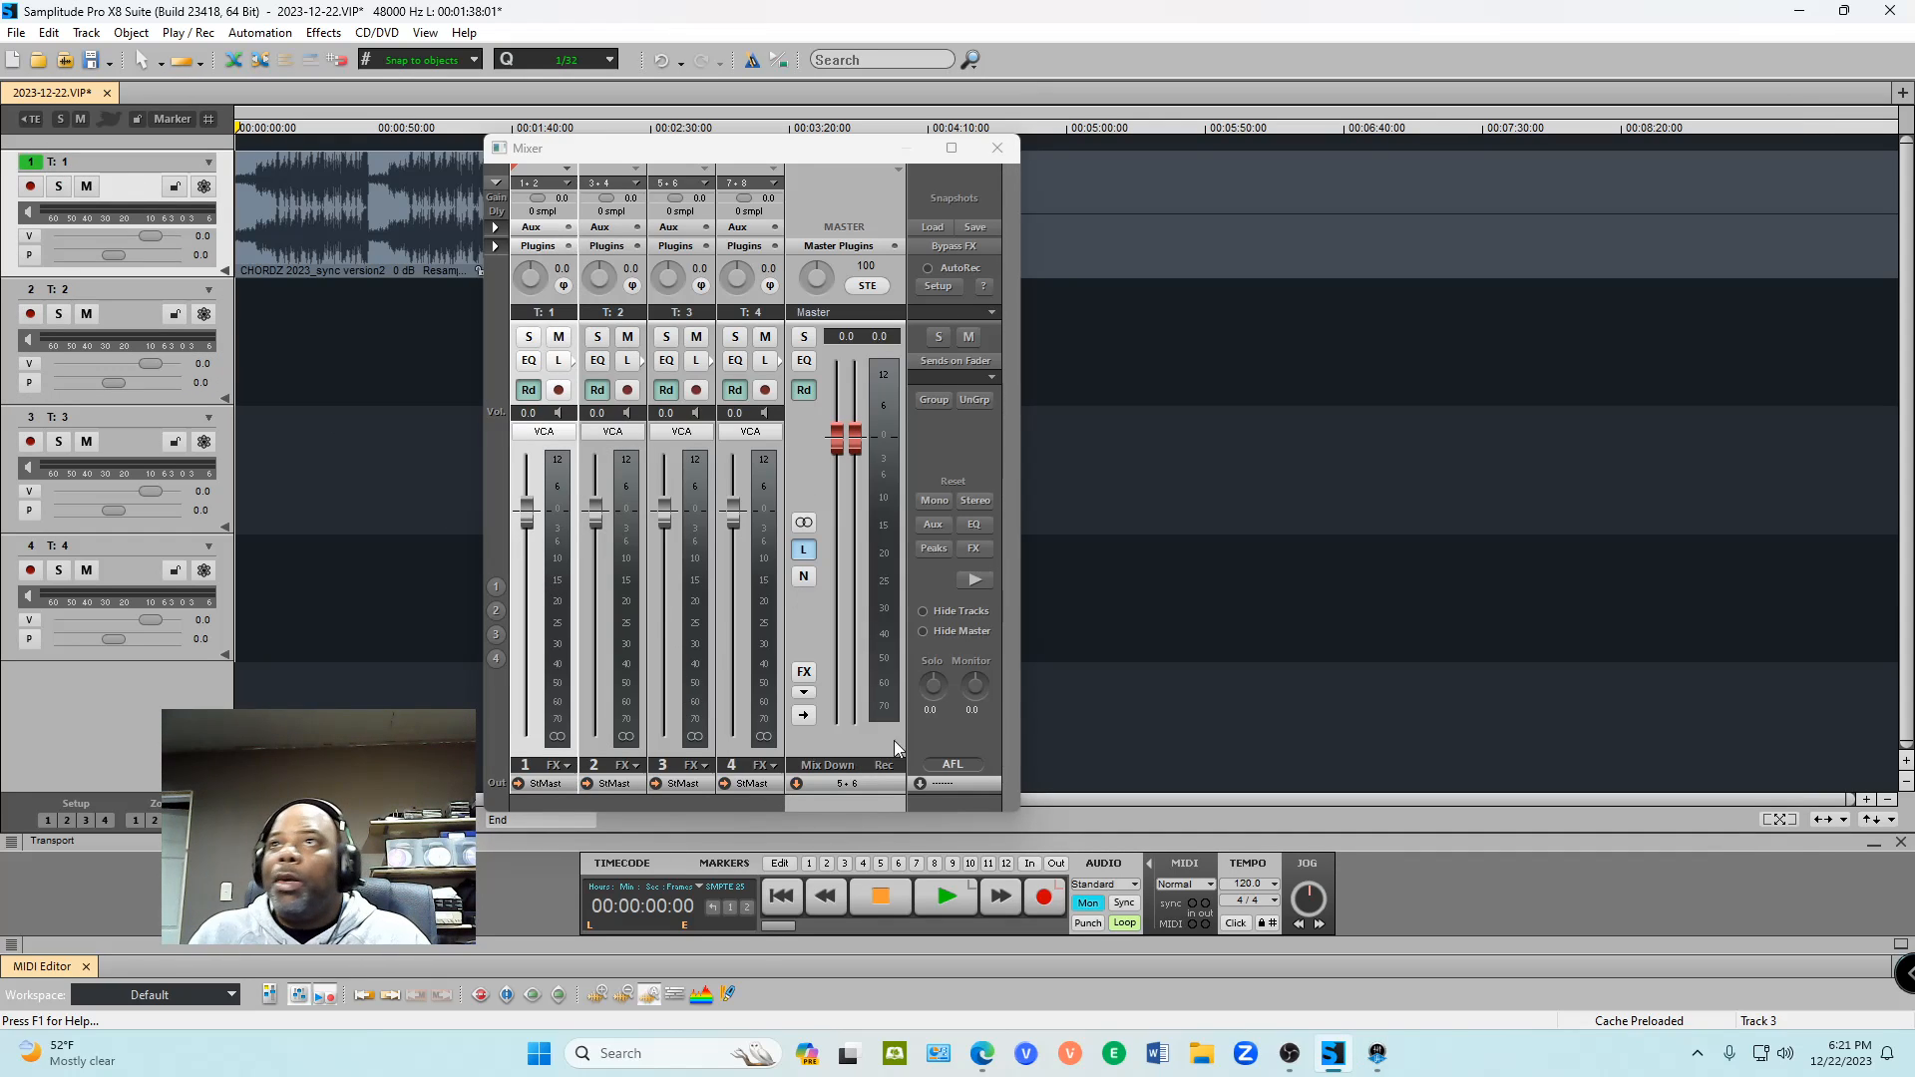
{"action": "left_click", "coordinate": [947, 897]}
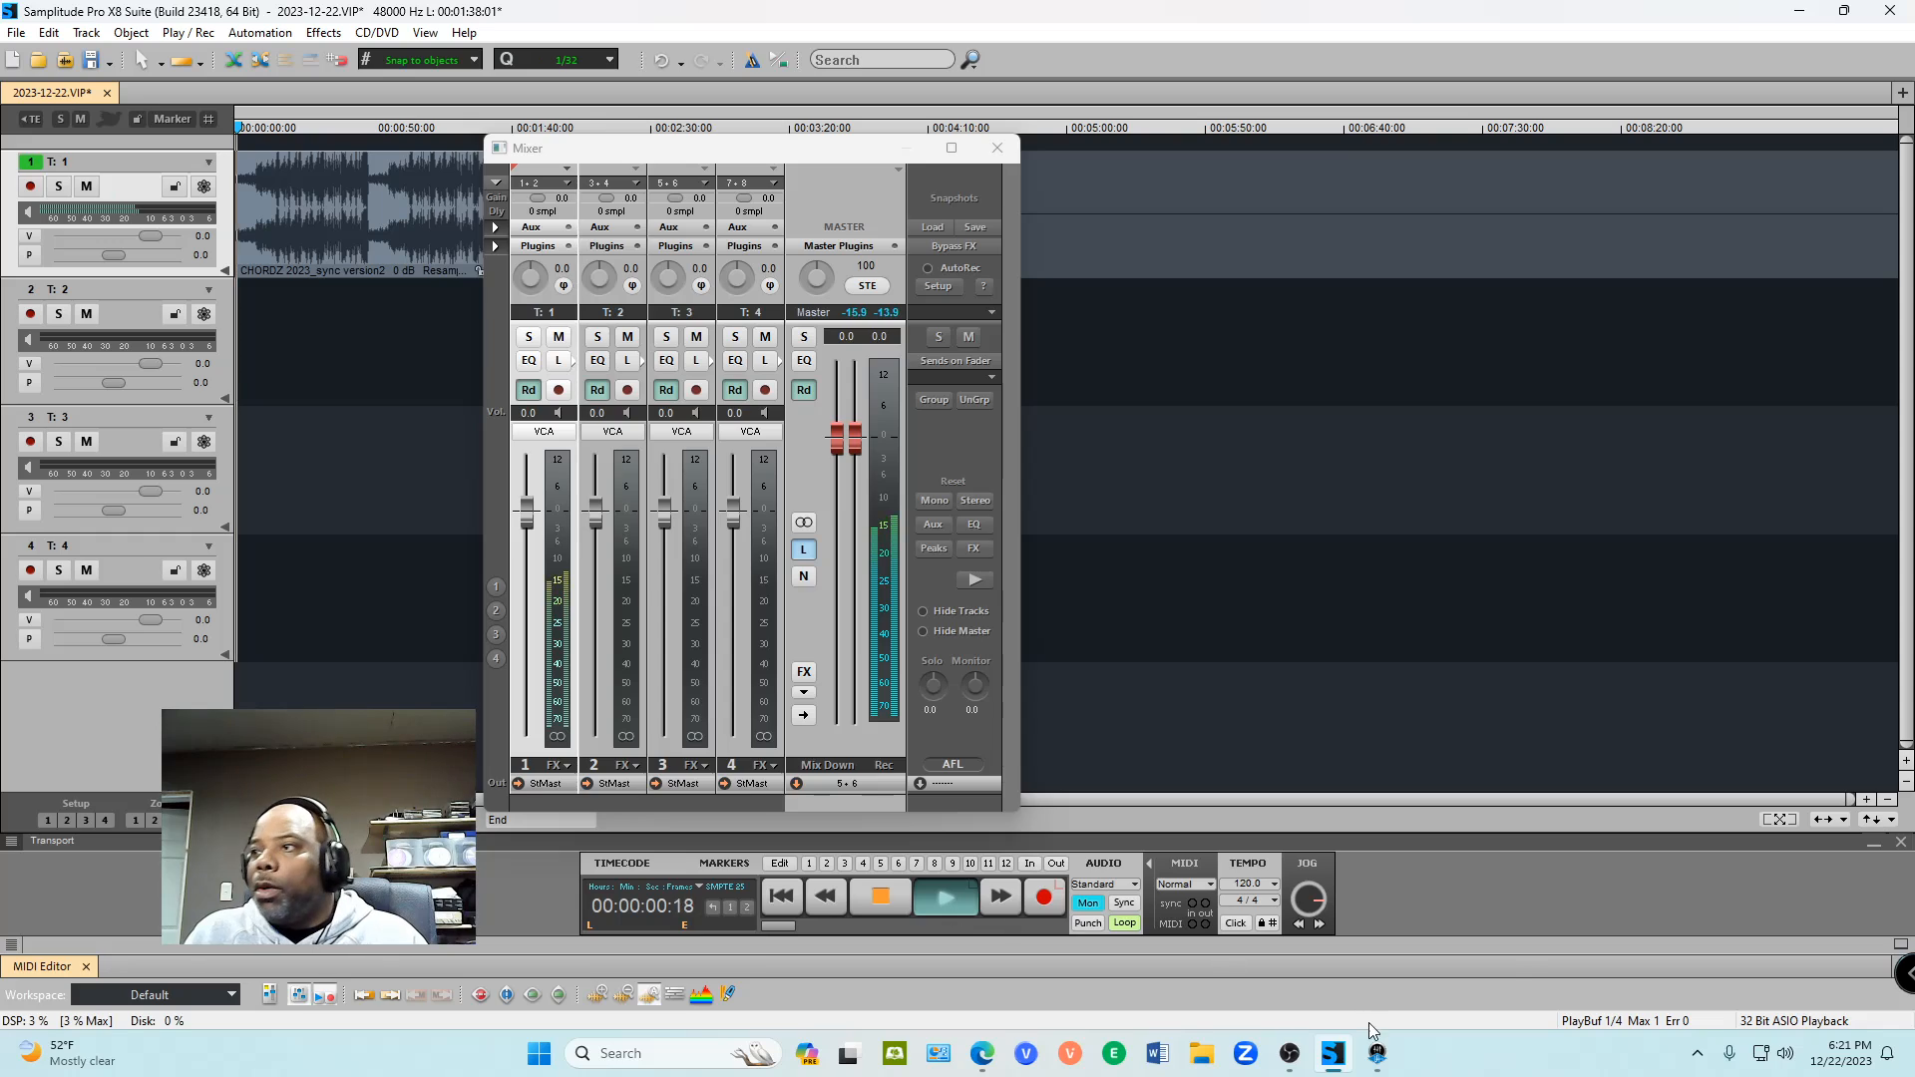
{"action": "key", "text": "space"}
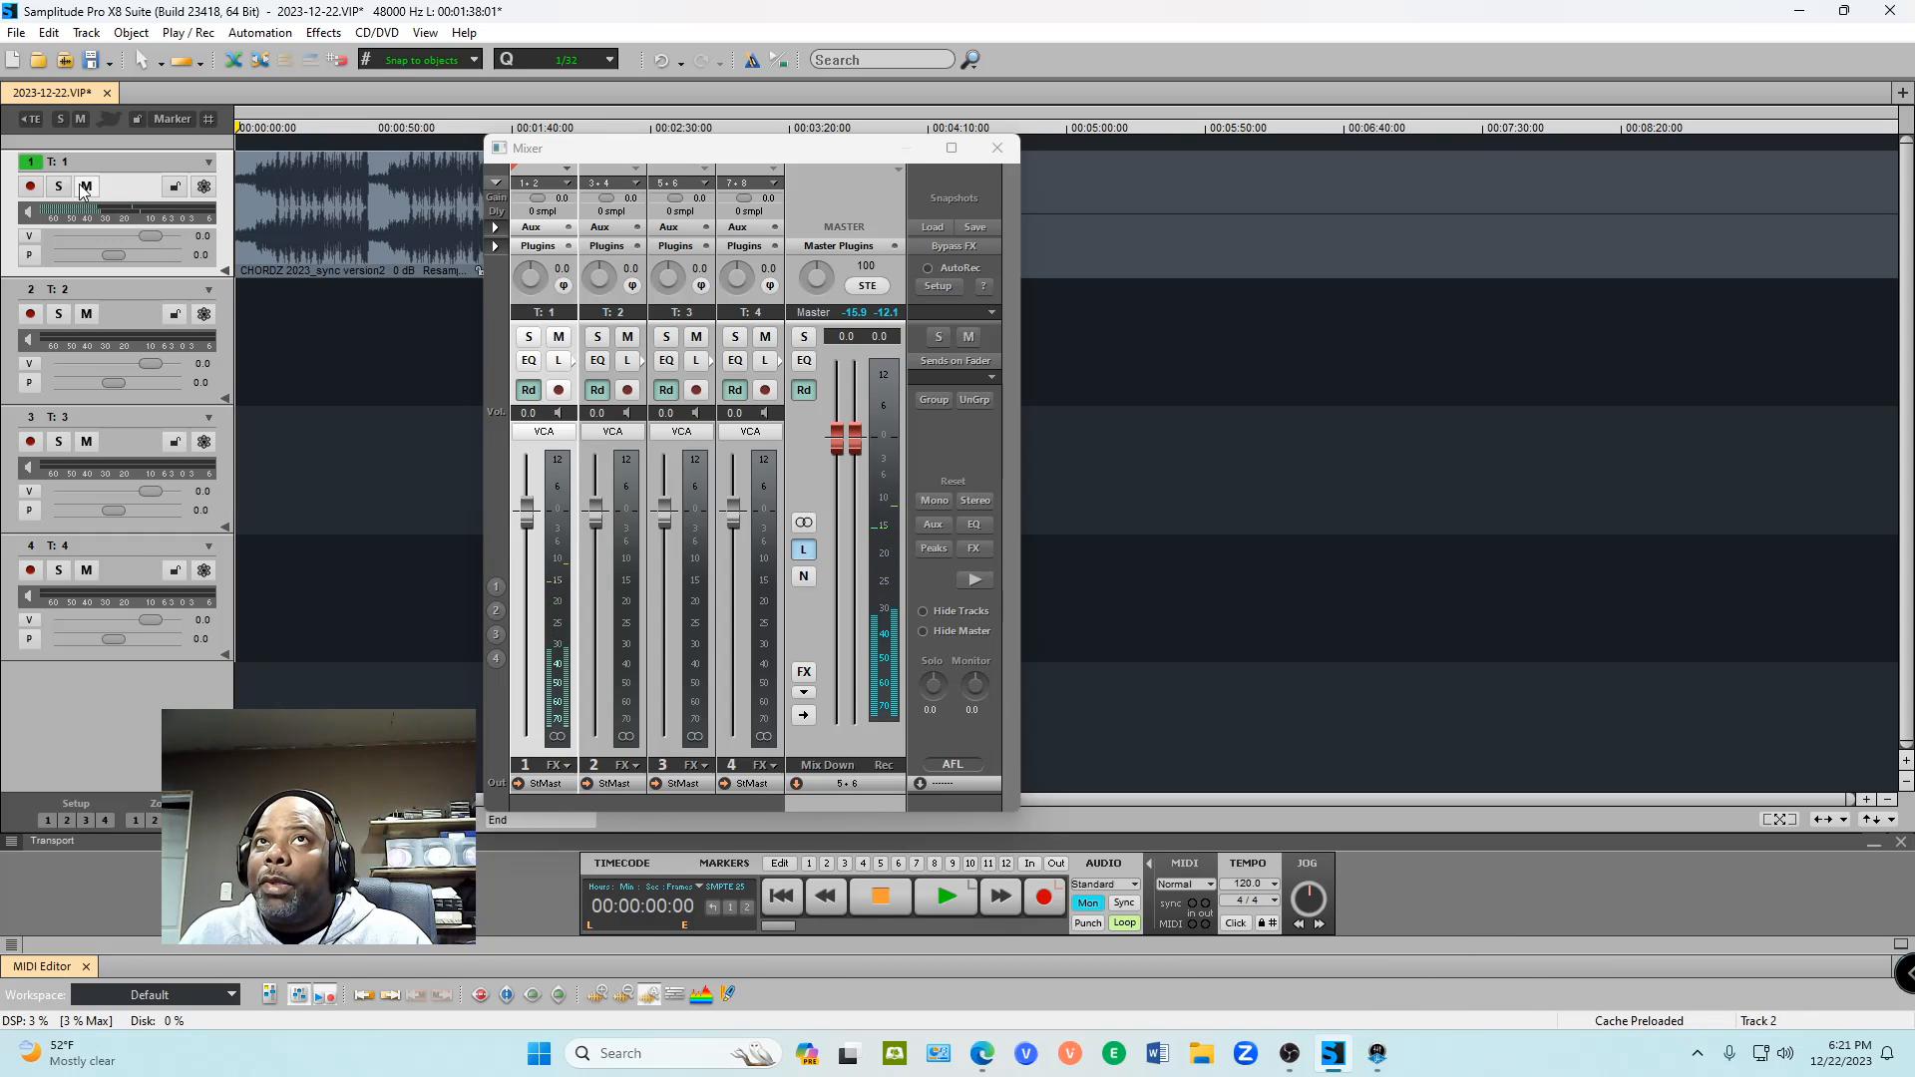
Step: Switch to Console Settings, review the I/O Matrix, Display and Hardware settings, and close the settings window
{"action": "mouse_move", "coordinate": [1377, 1049]}
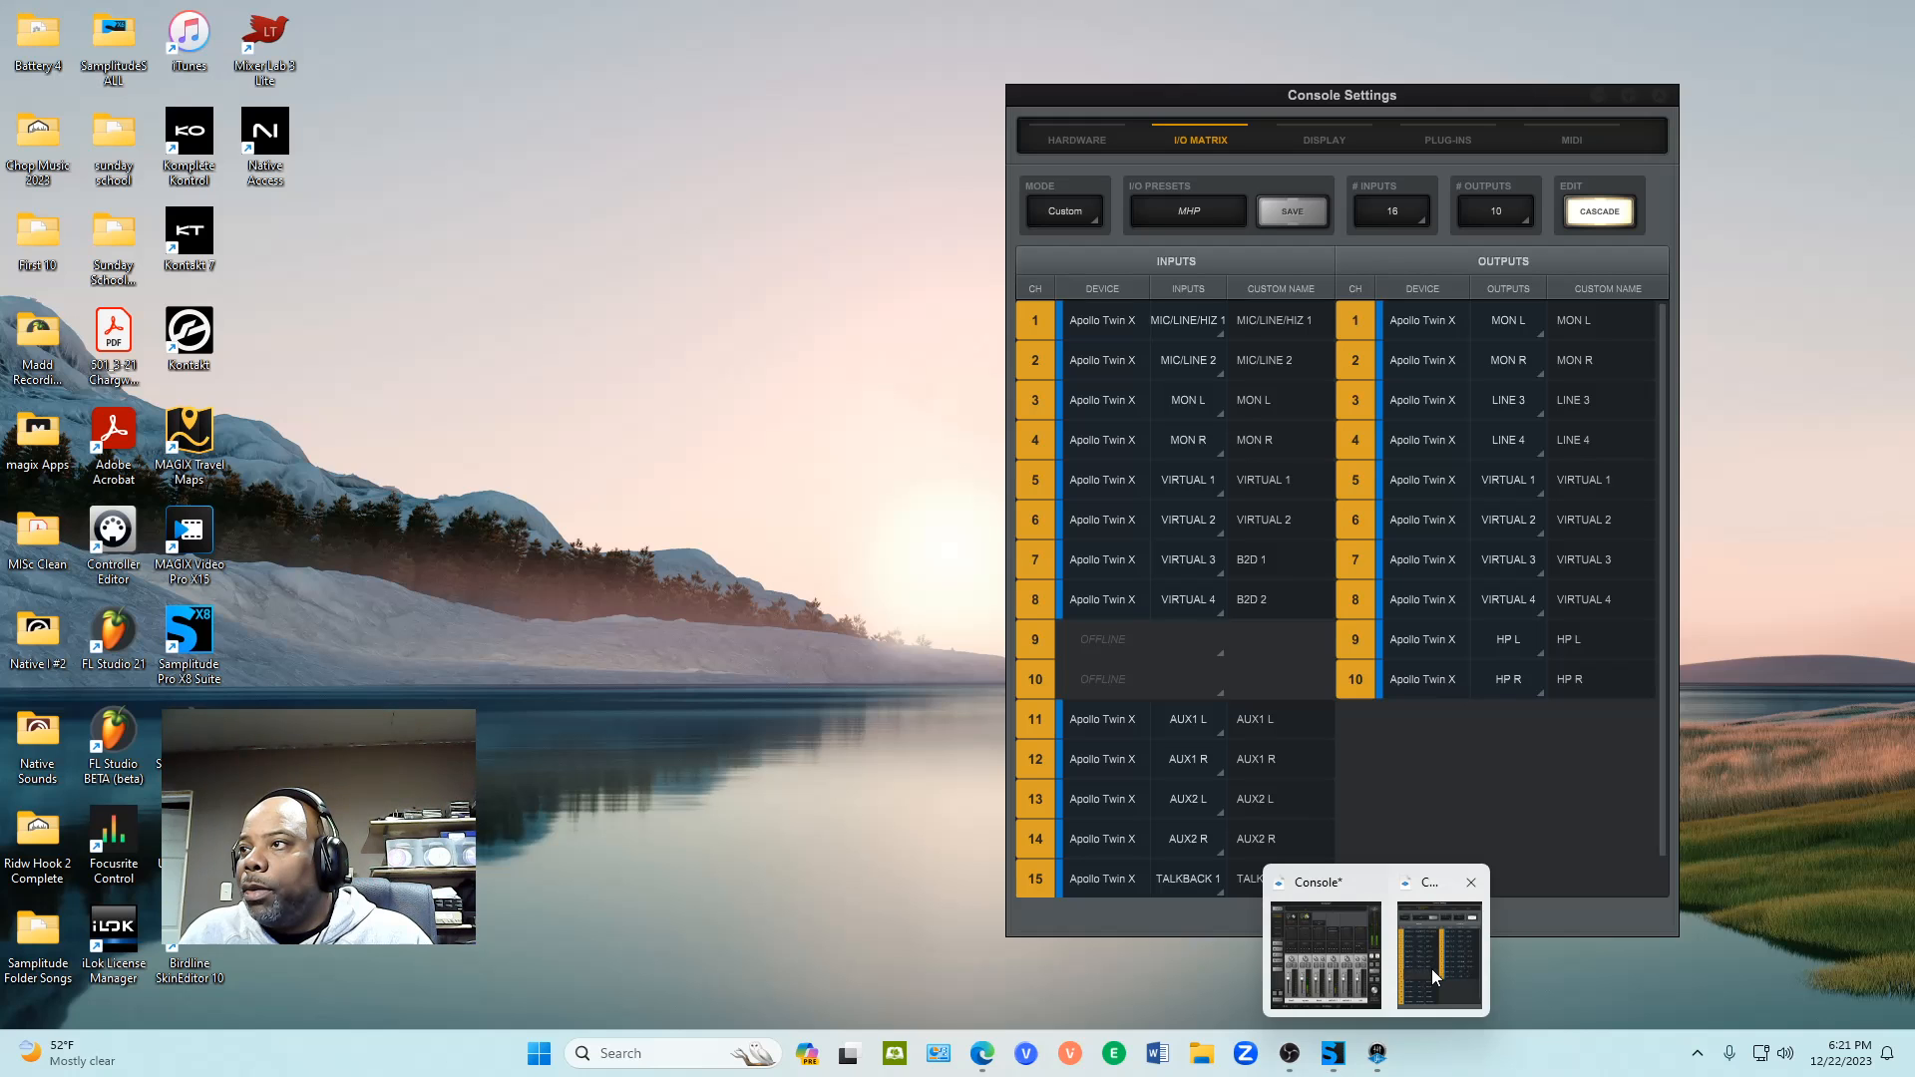
{"action": "left_click", "coordinate": [1432, 968]}
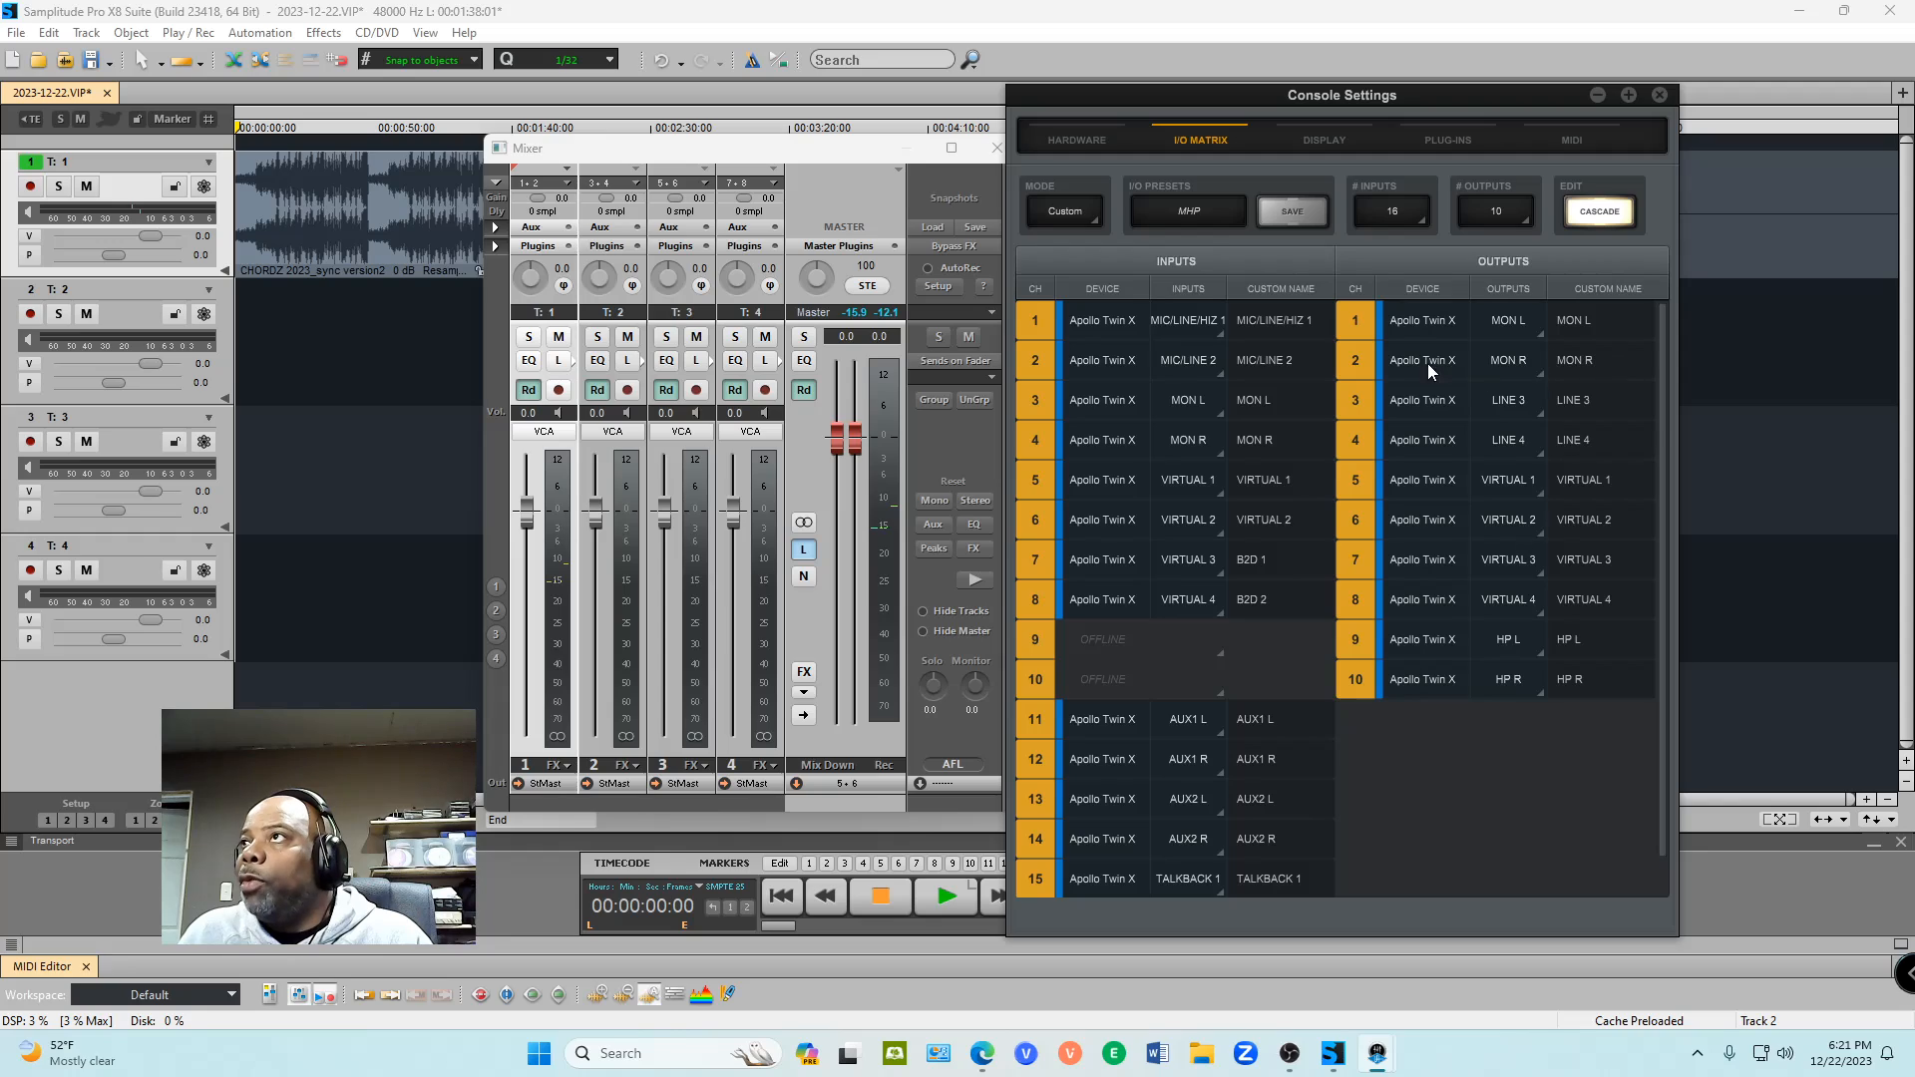
{"action": "left_click", "coordinate": [1338, 142]}
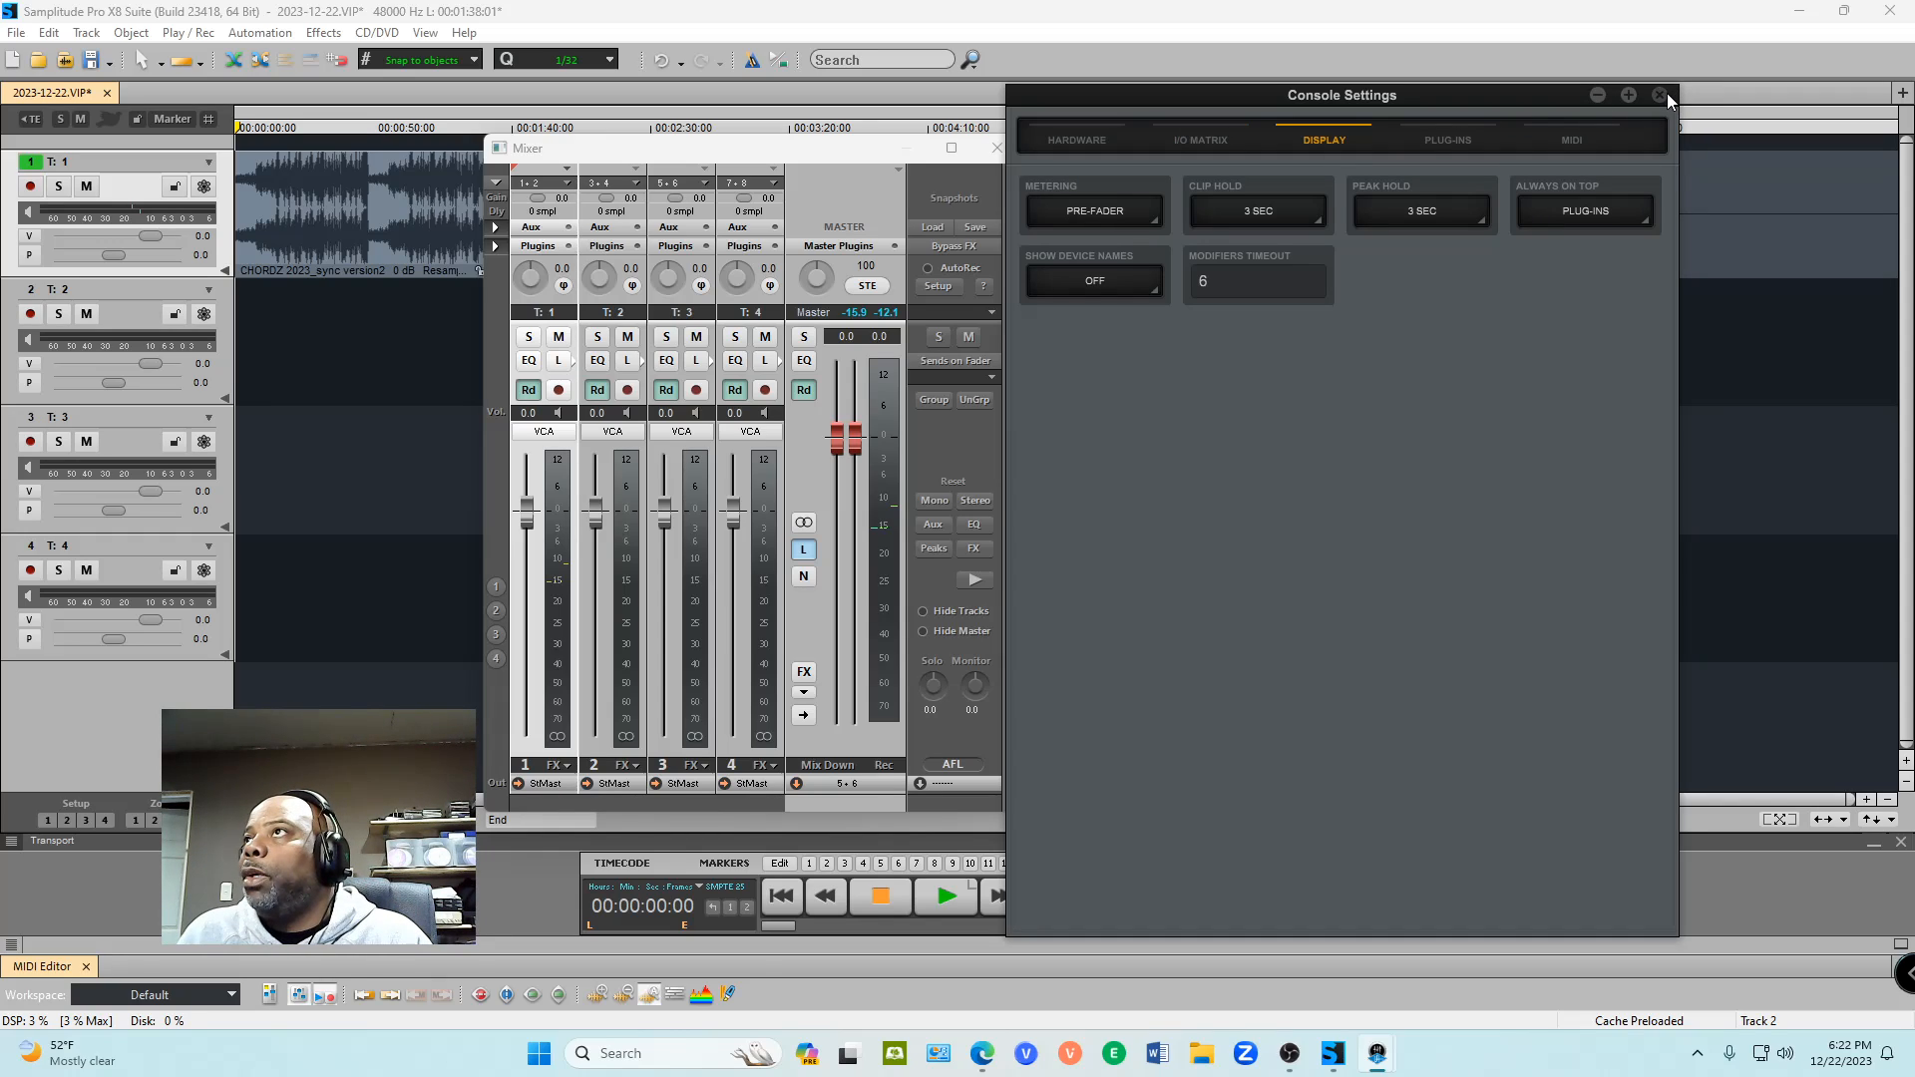
{"action": "left_click", "coordinate": [1233, 144]}
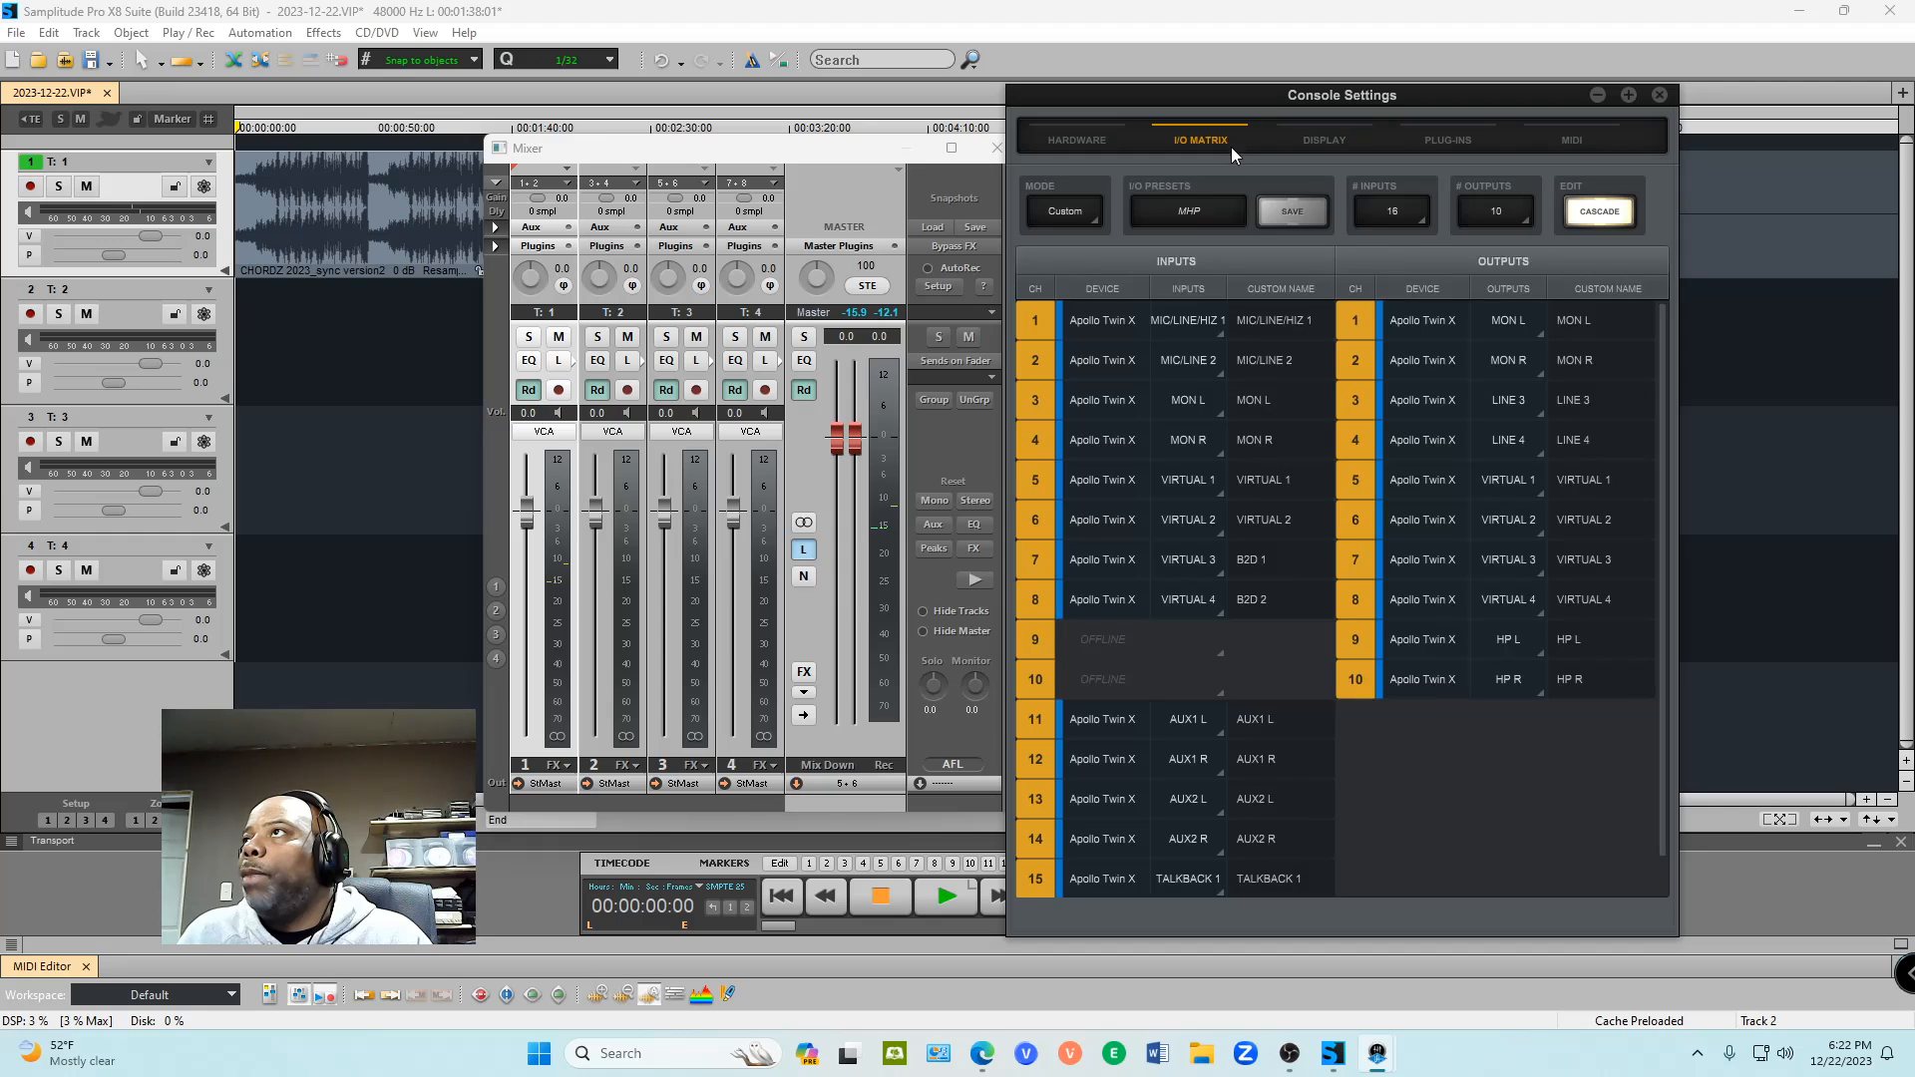
{"action": "left_click", "coordinate": [1081, 140]}
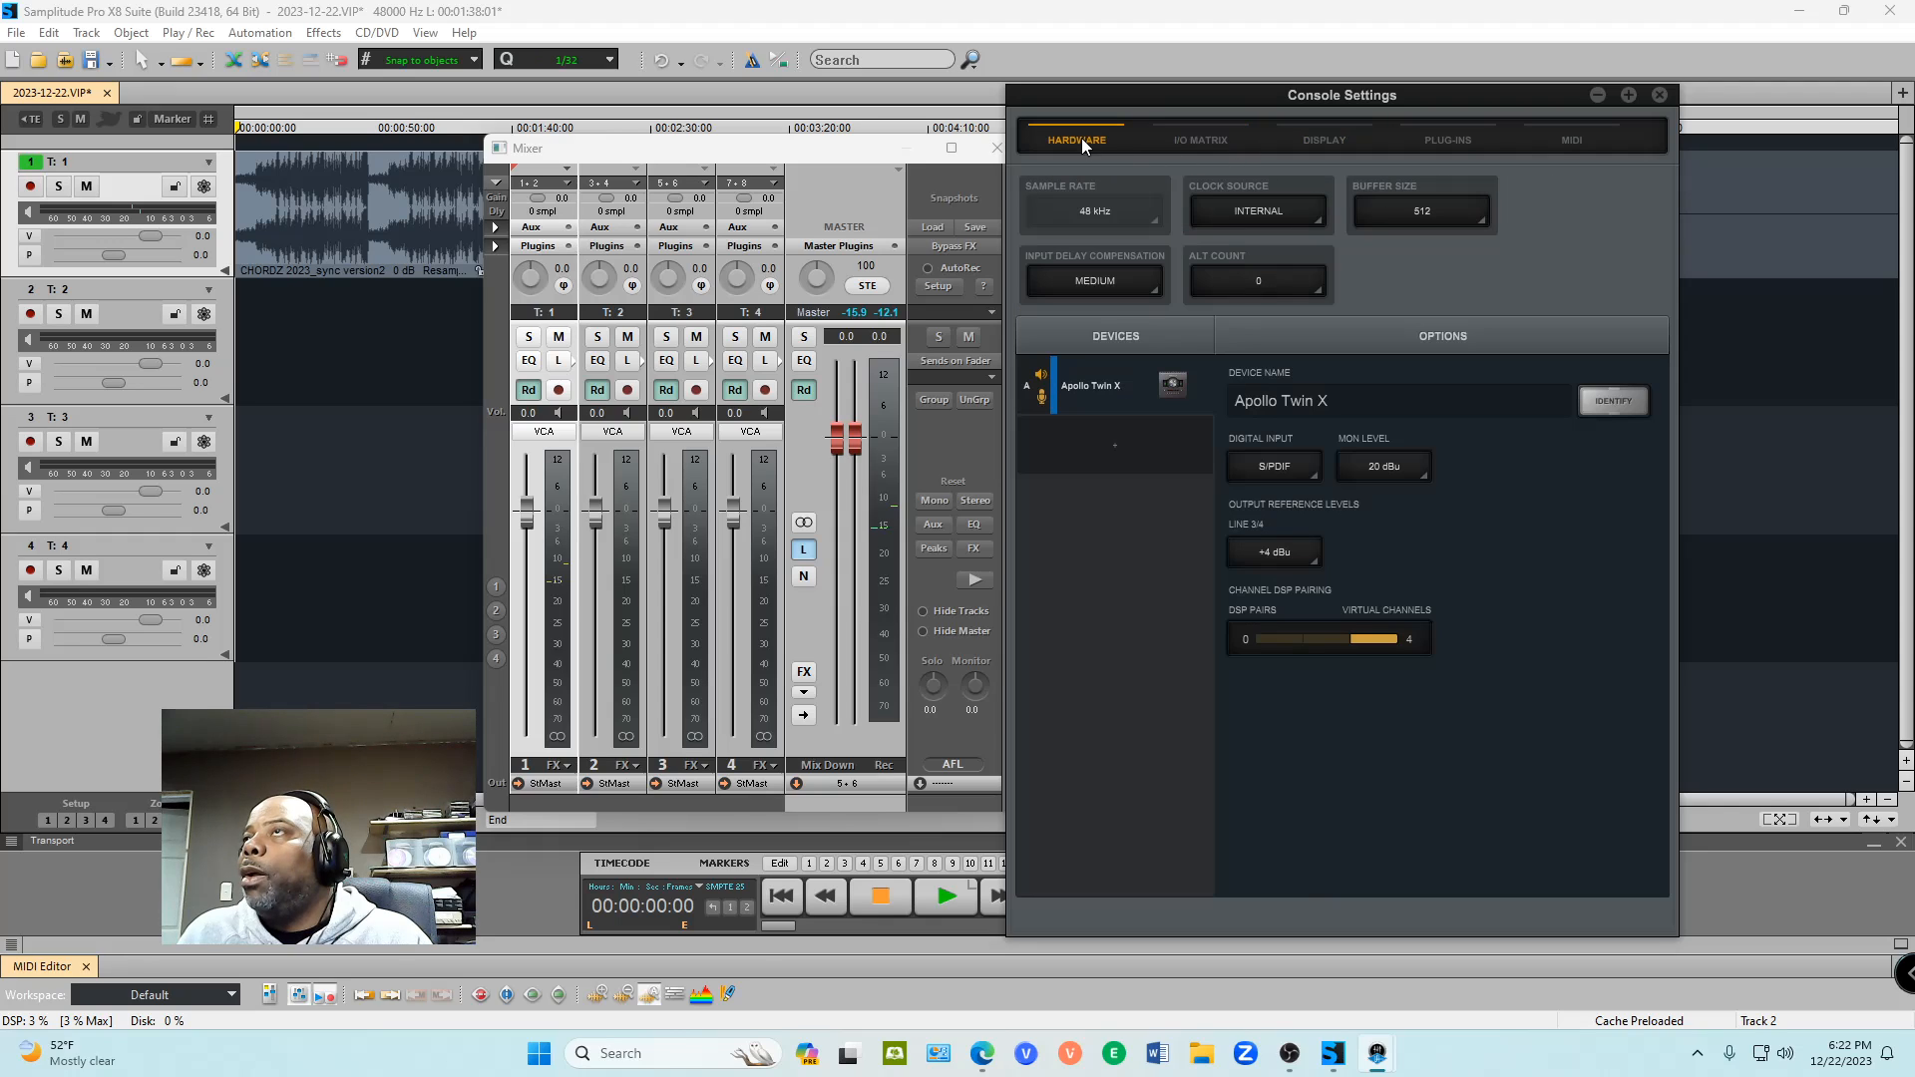
{"action": "left_click", "coordinate": [1659, 95]}
Step: Bring up Console, remove the P Delay Mod L plug-in from the VIRTUAL 1 inserts, and minimize Console
{"action": "left_click", "coordinate": [1377, 1053]}
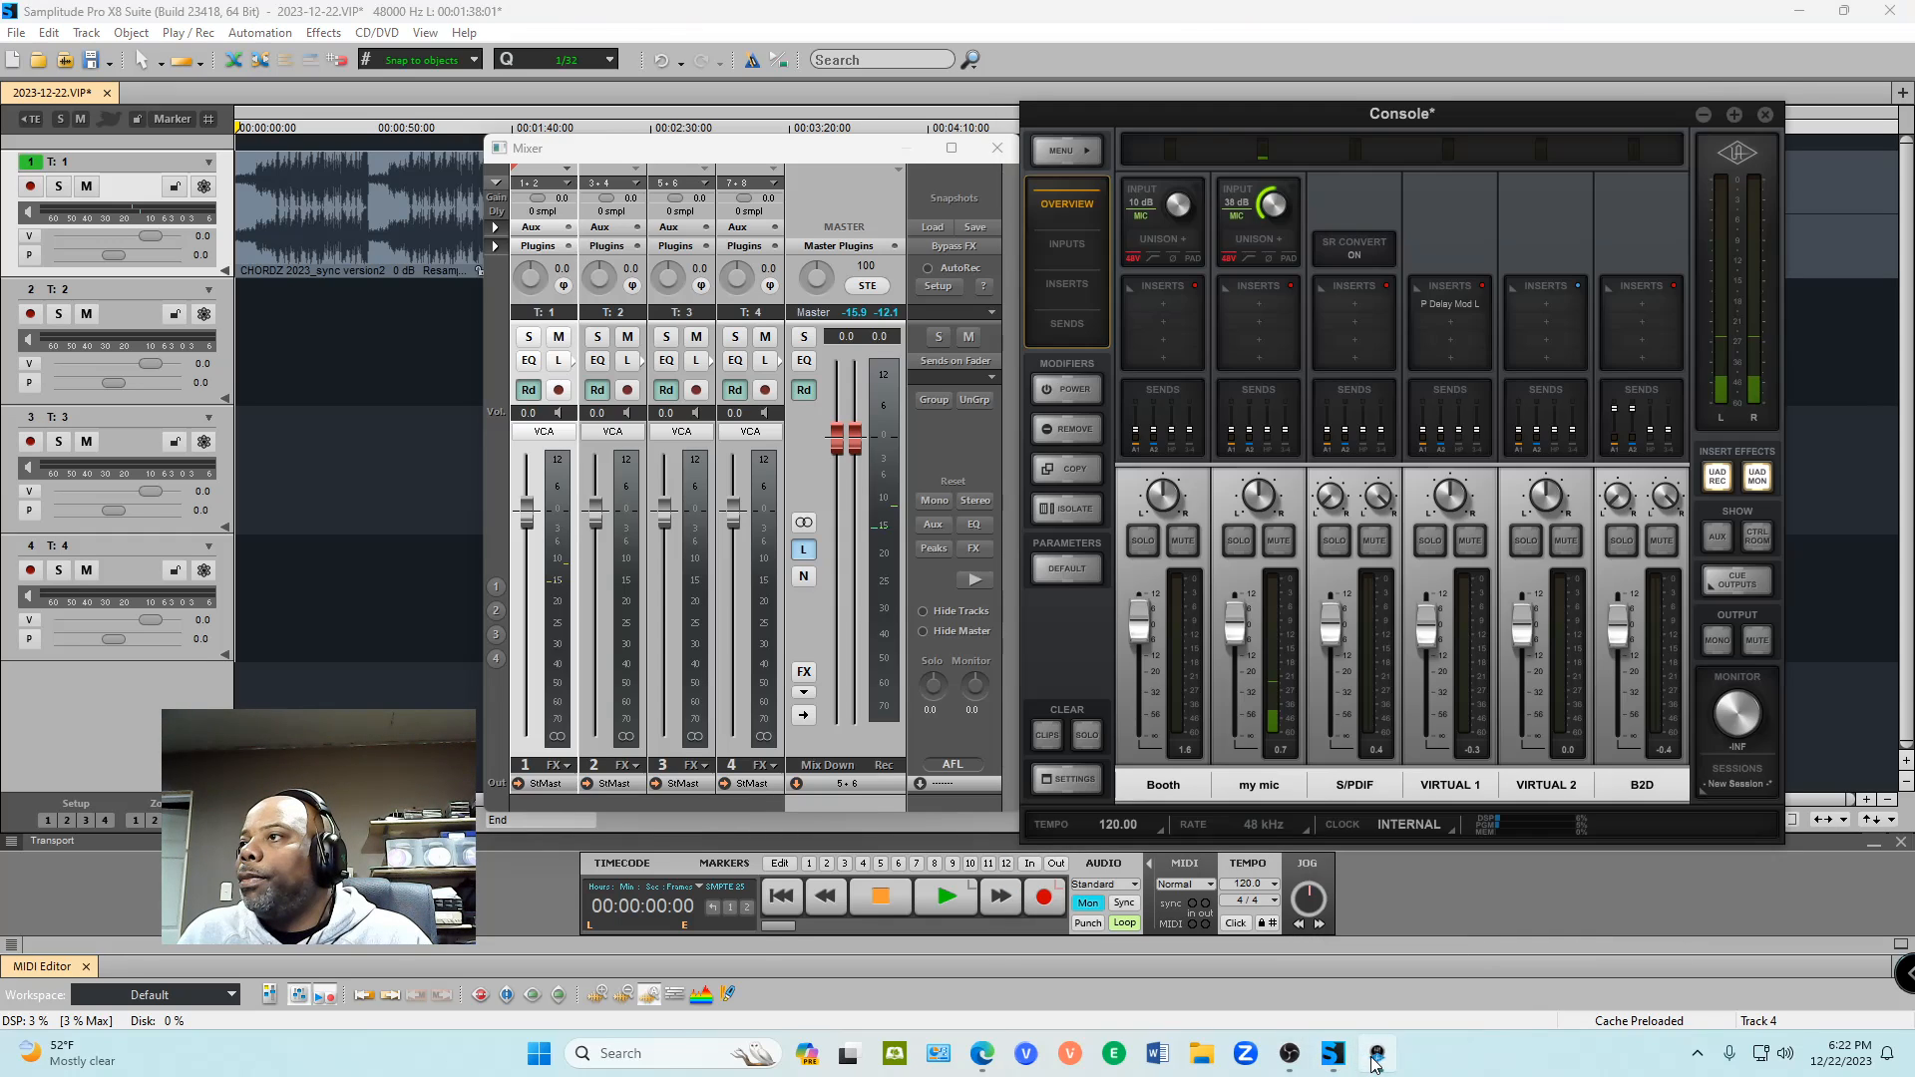
{"action": "right_click", "coordinate": [1462, 305]}
{"action": "left_click", "coordinate": [1456, 427]}
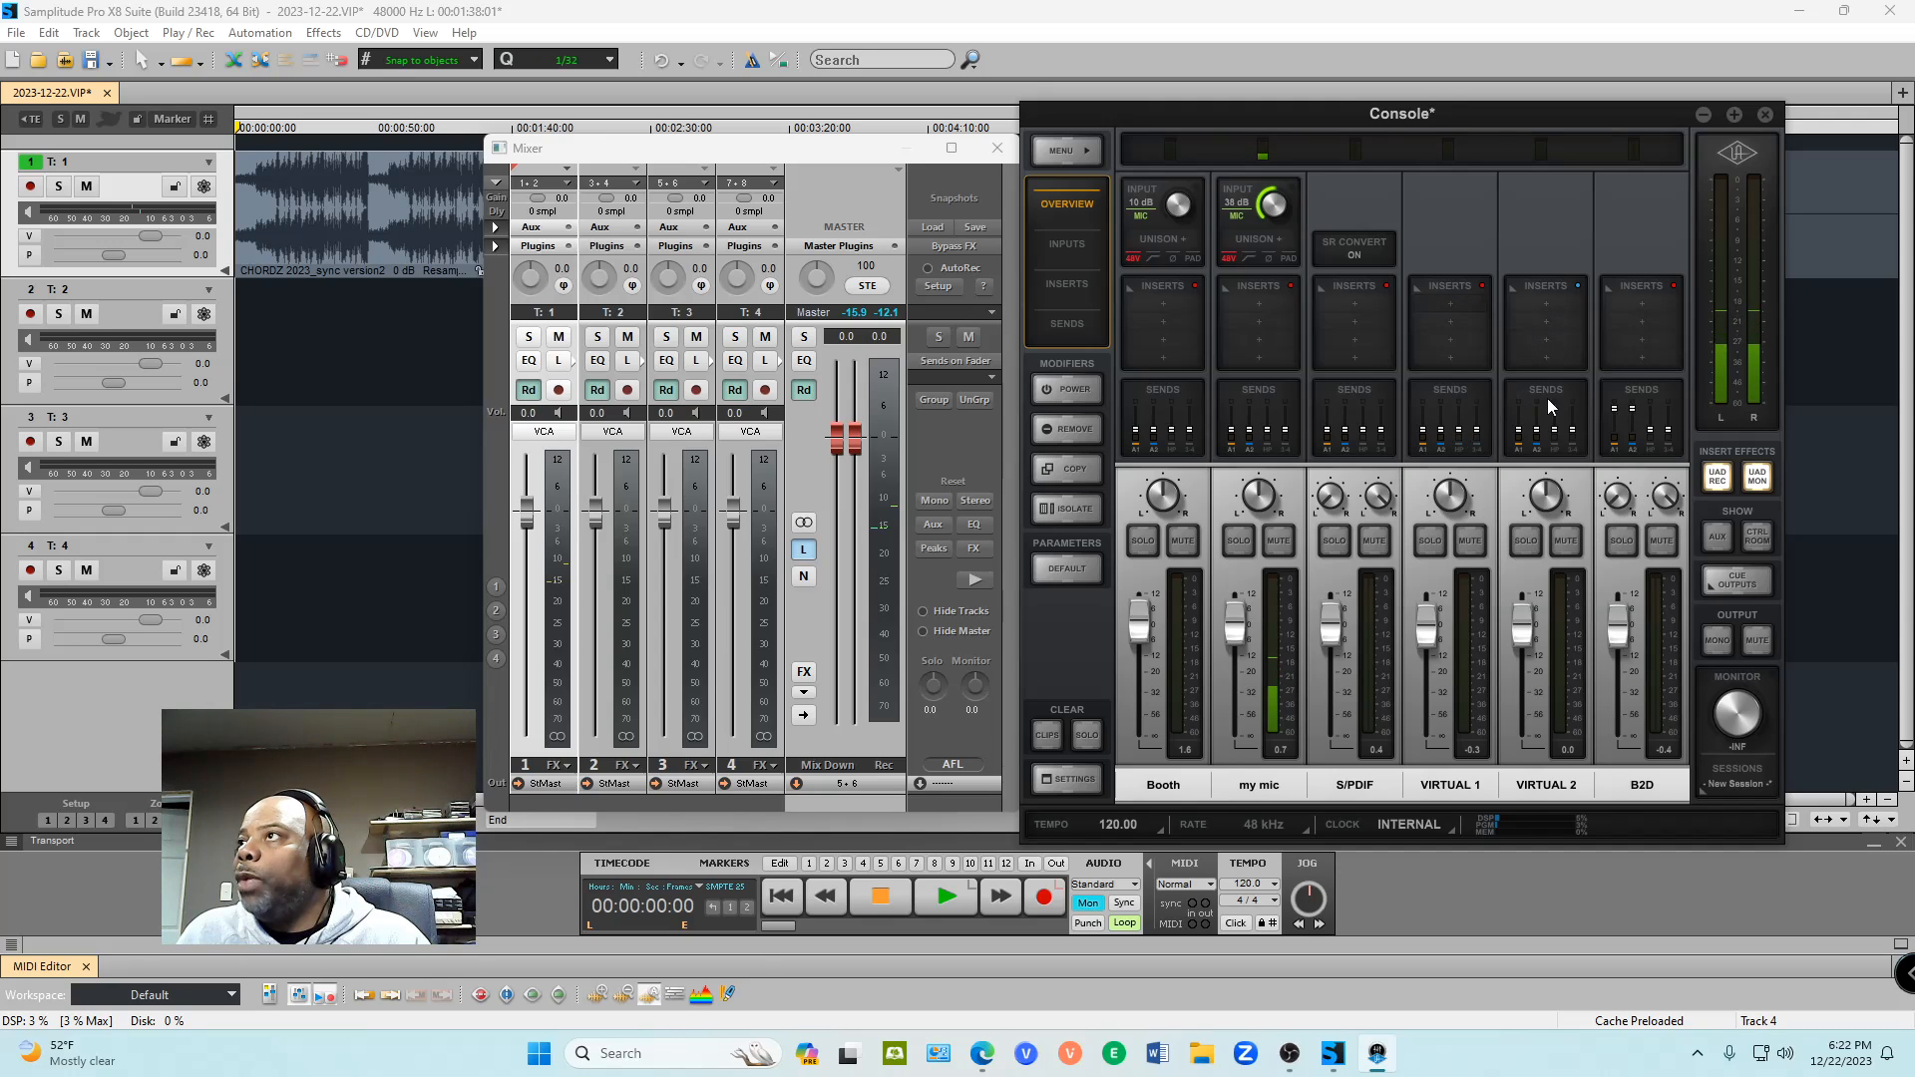
{"action": "left_click", "coordinate": [1700, 116]}
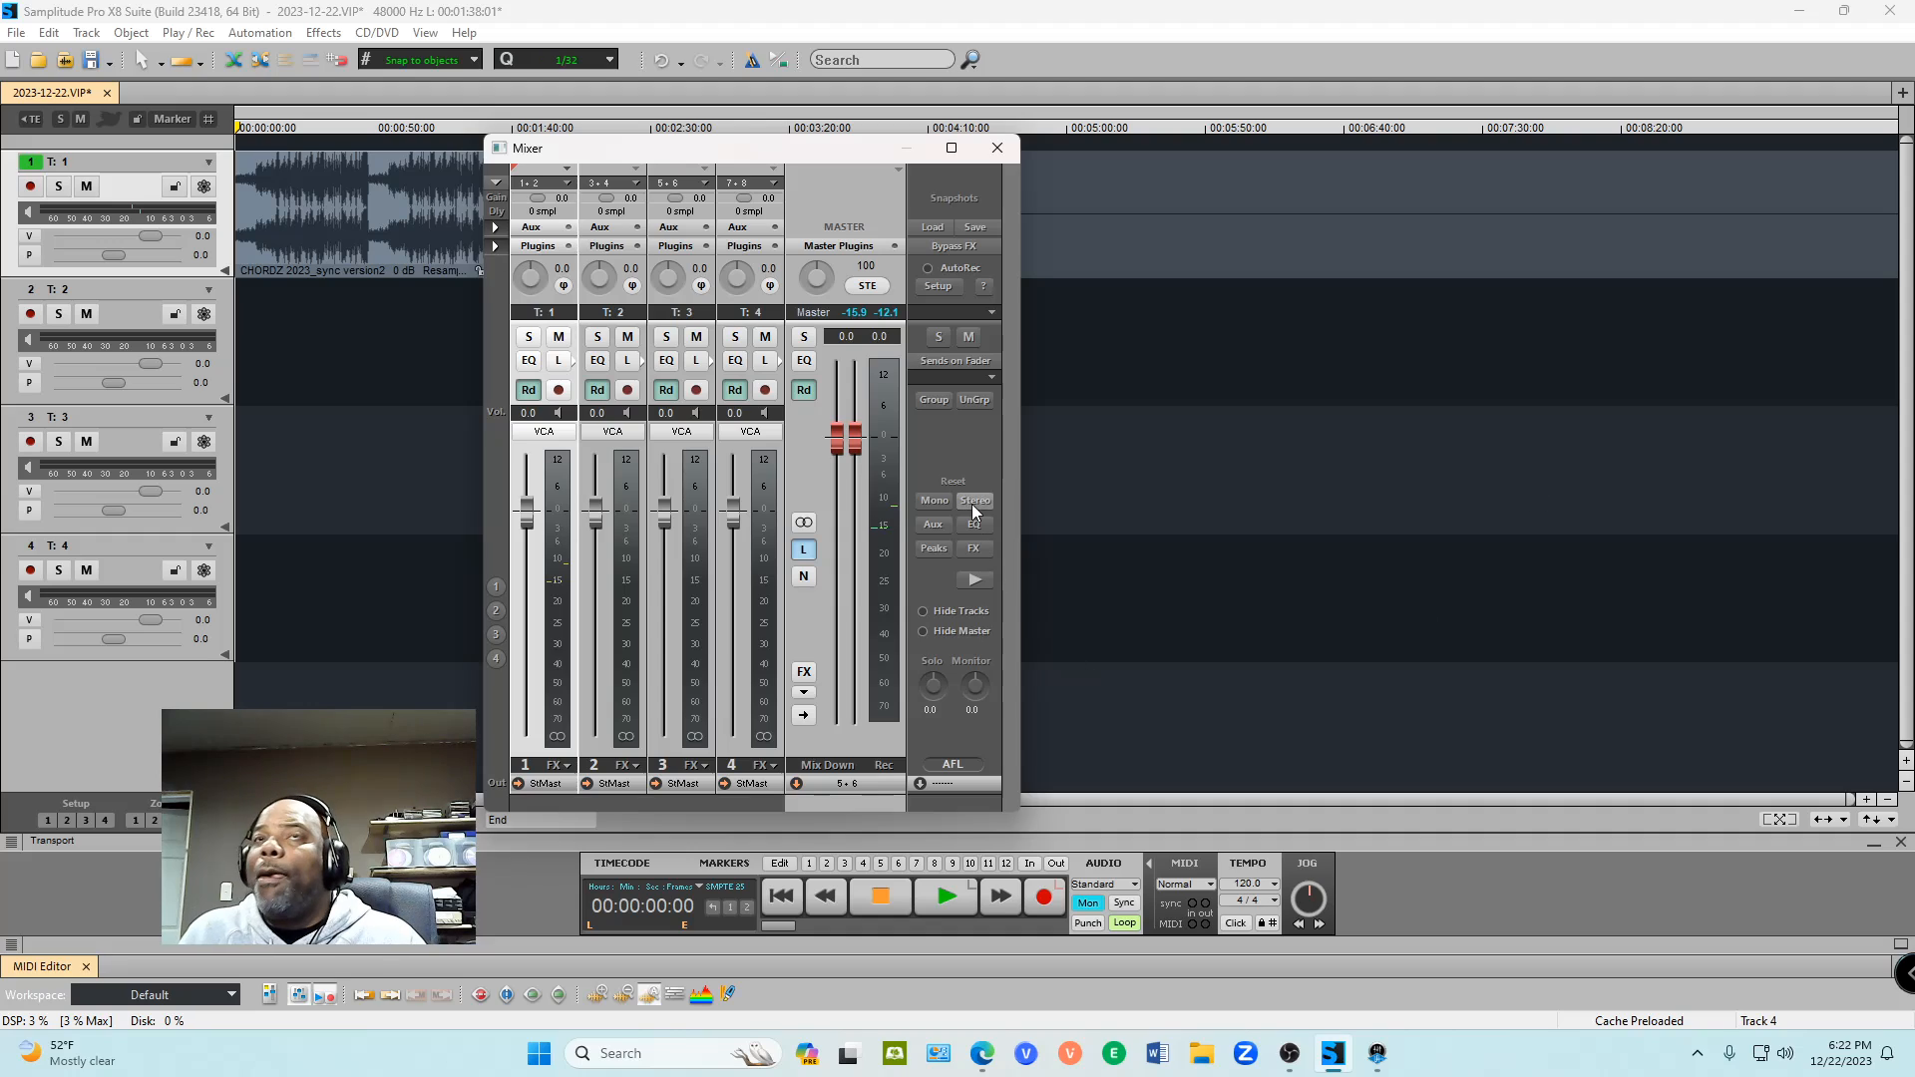
Step: Compare the song's playback with track 1 muted and unmuted, check the virtual channel meters in Console, and stop playback
{"action": "key", "text": "space"}
{"action": "key", "text": "space"}
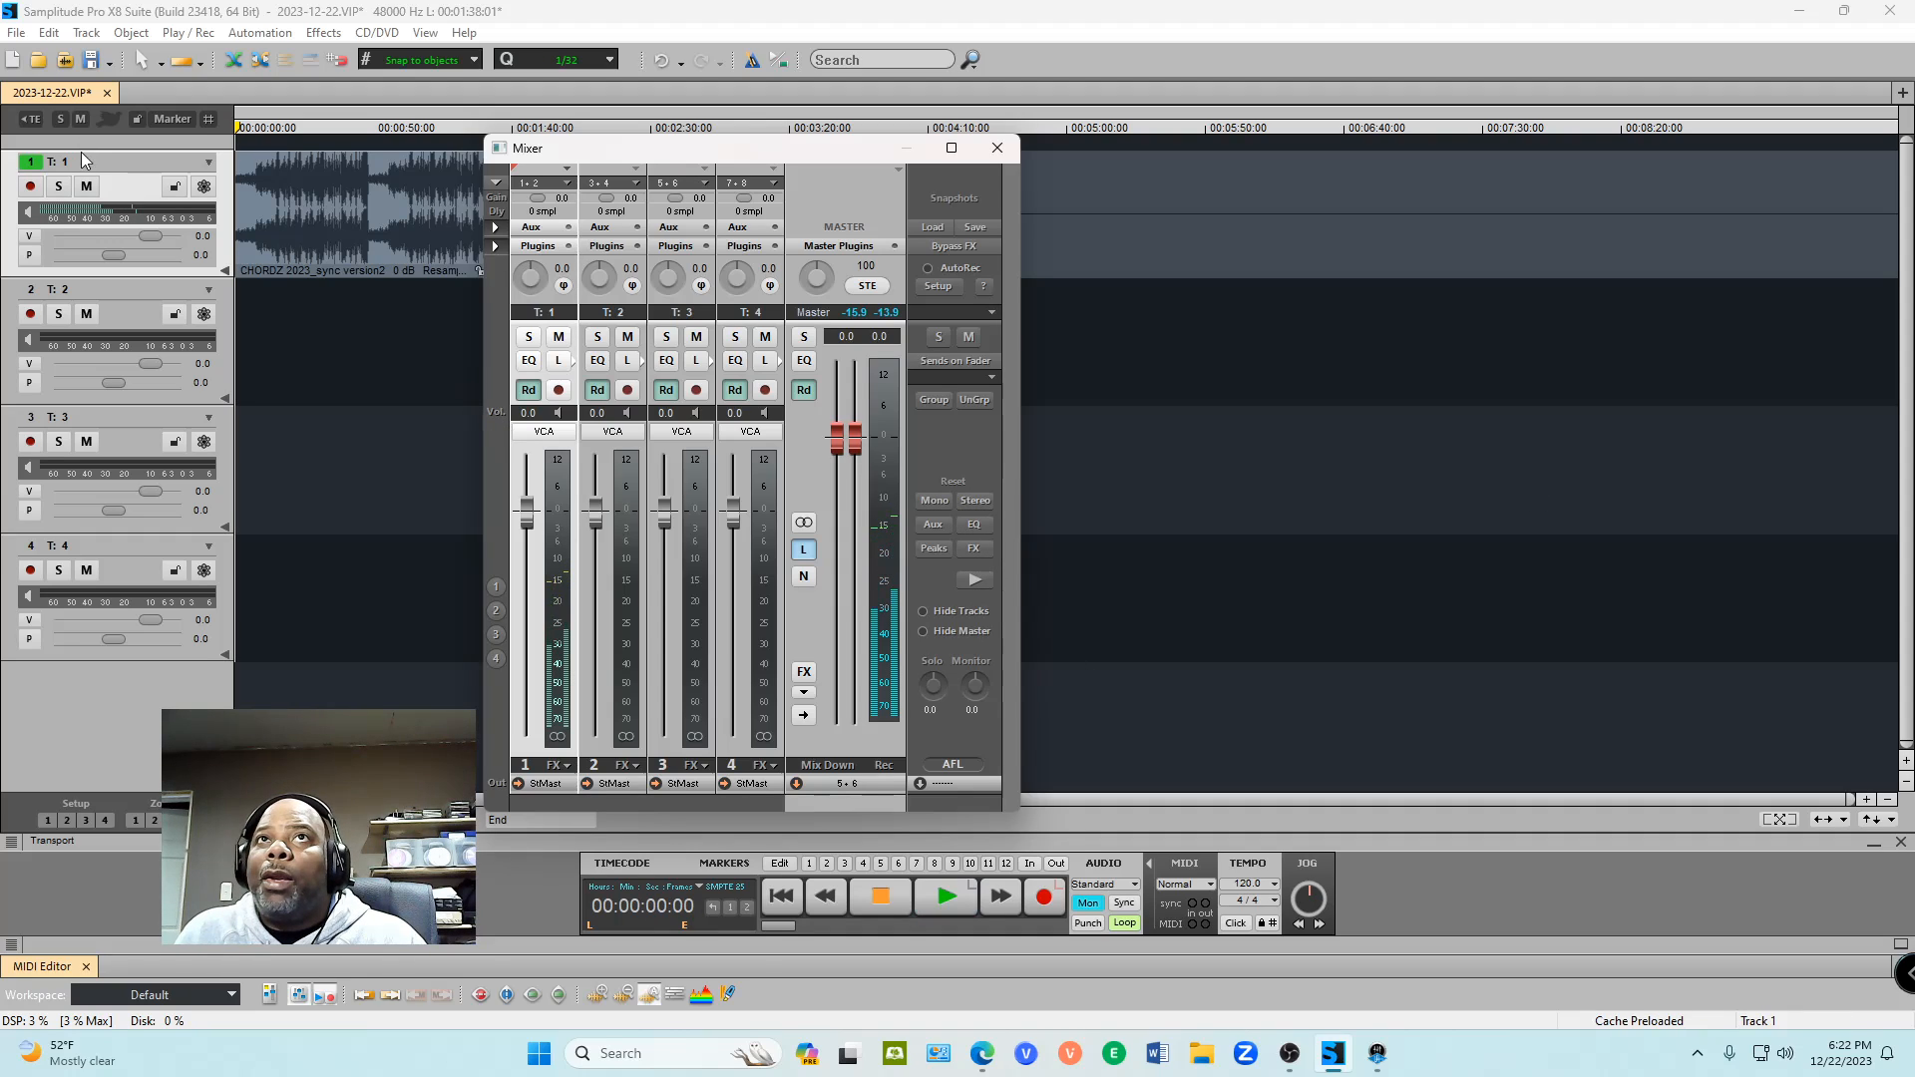
{"action": "left_click", "coordinate": [86, 188]}
{"action": "key", "text": "space"}
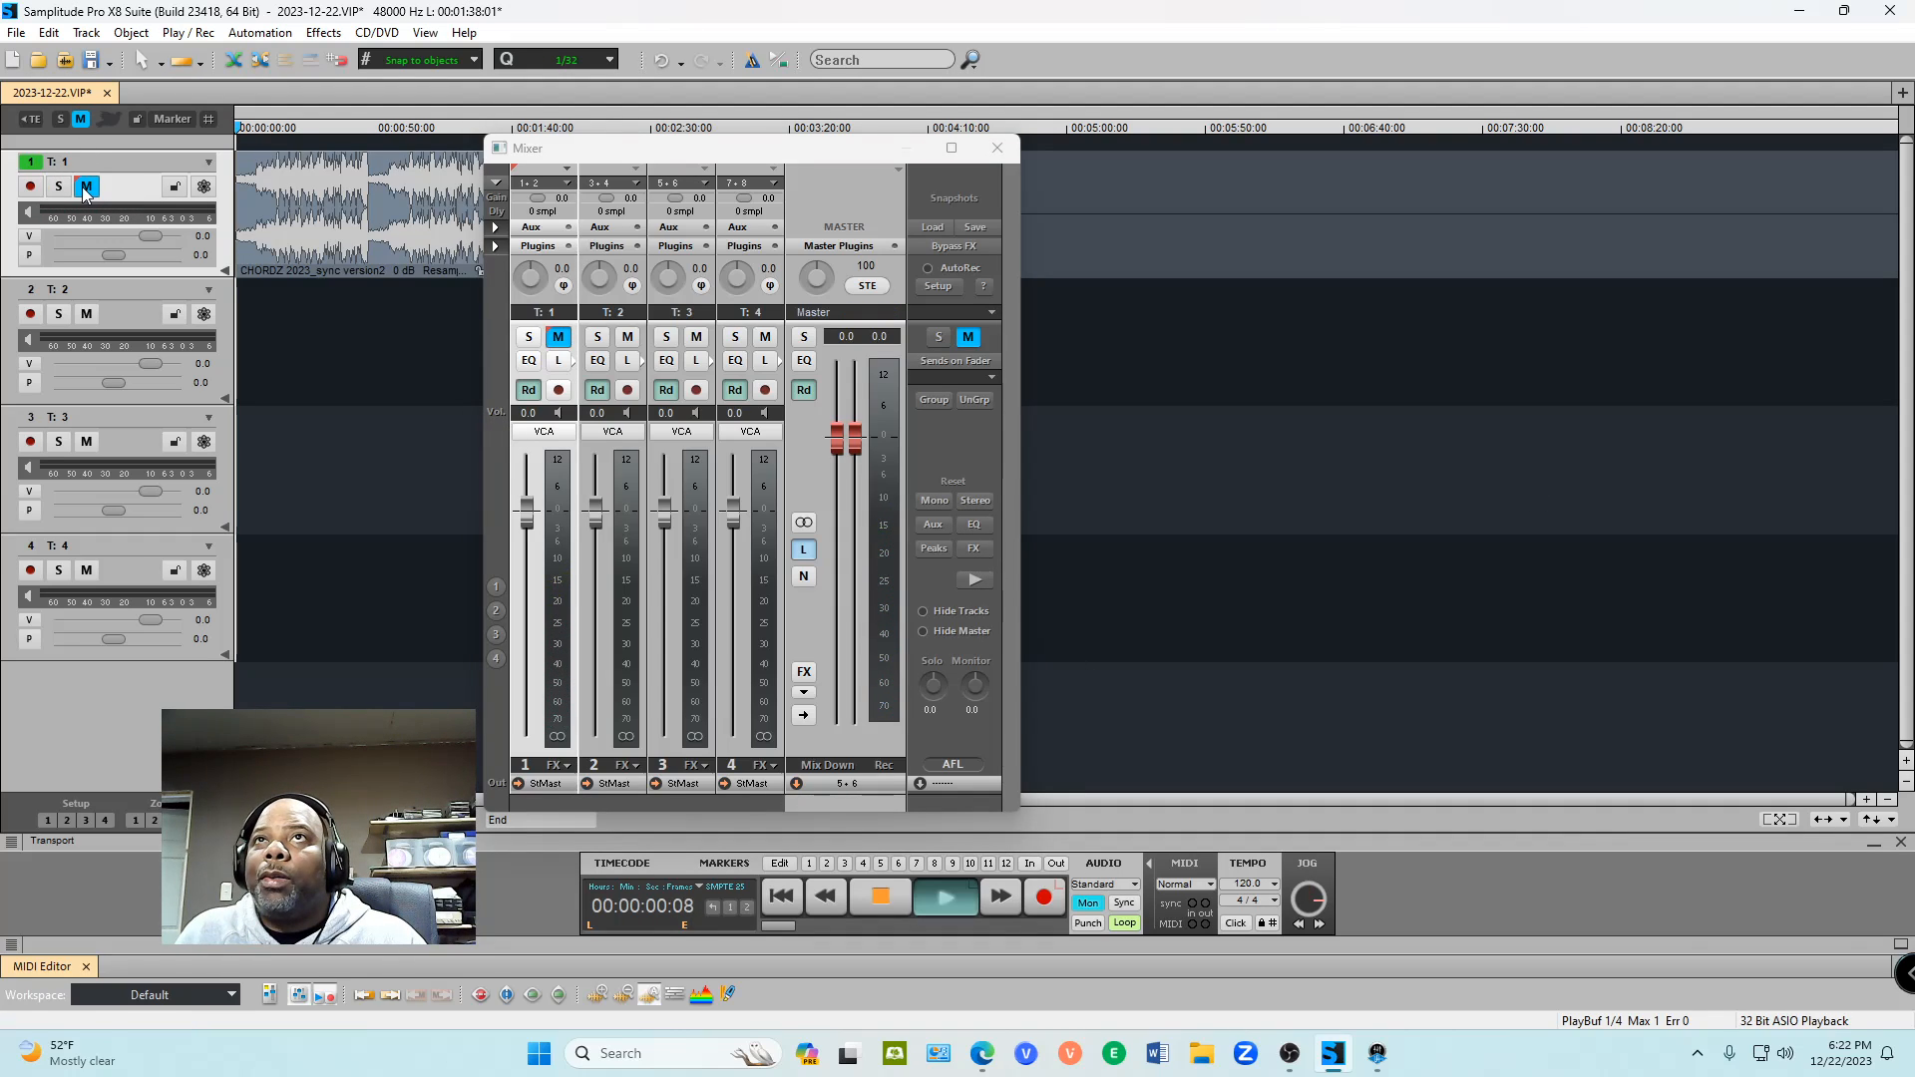
{"action": "key", "text": "space"}
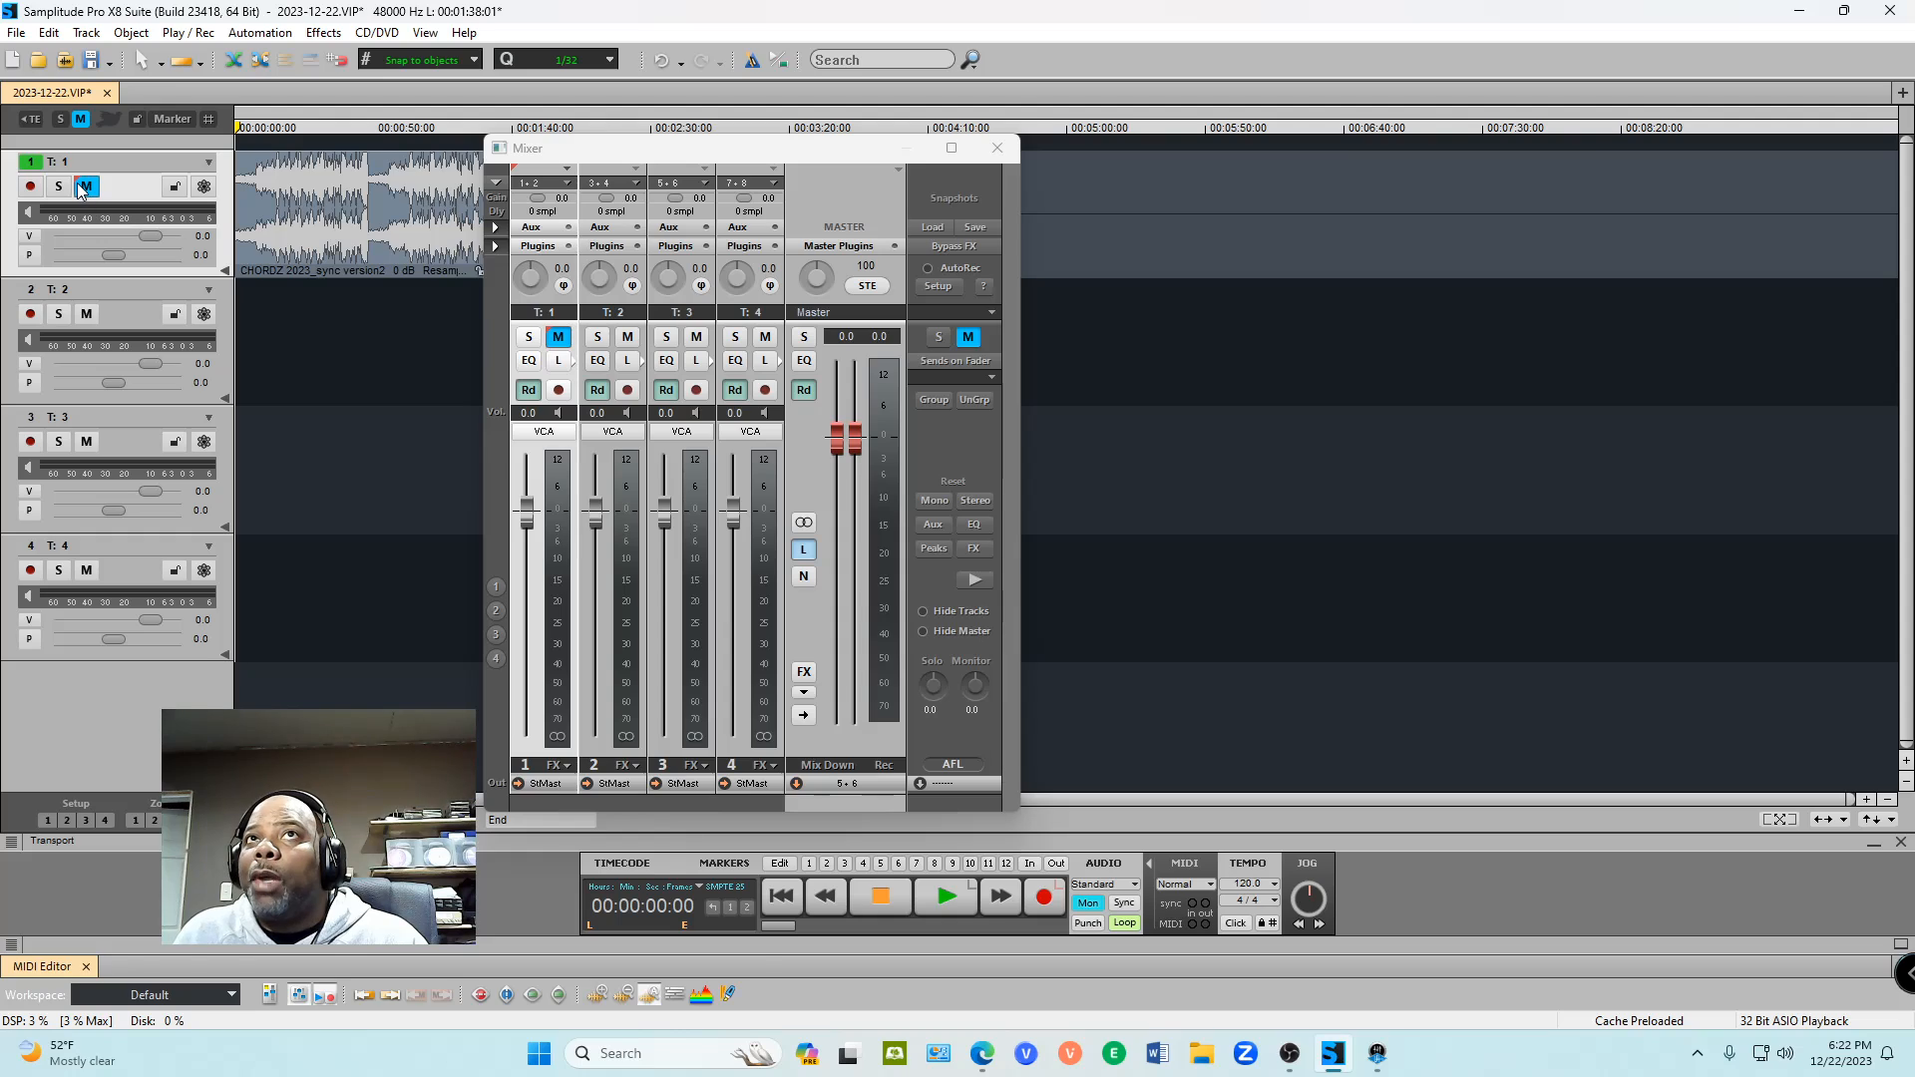
{"action": "left_click", "coordinate": [86, 187]}
{"action": "key", "text": "space"}
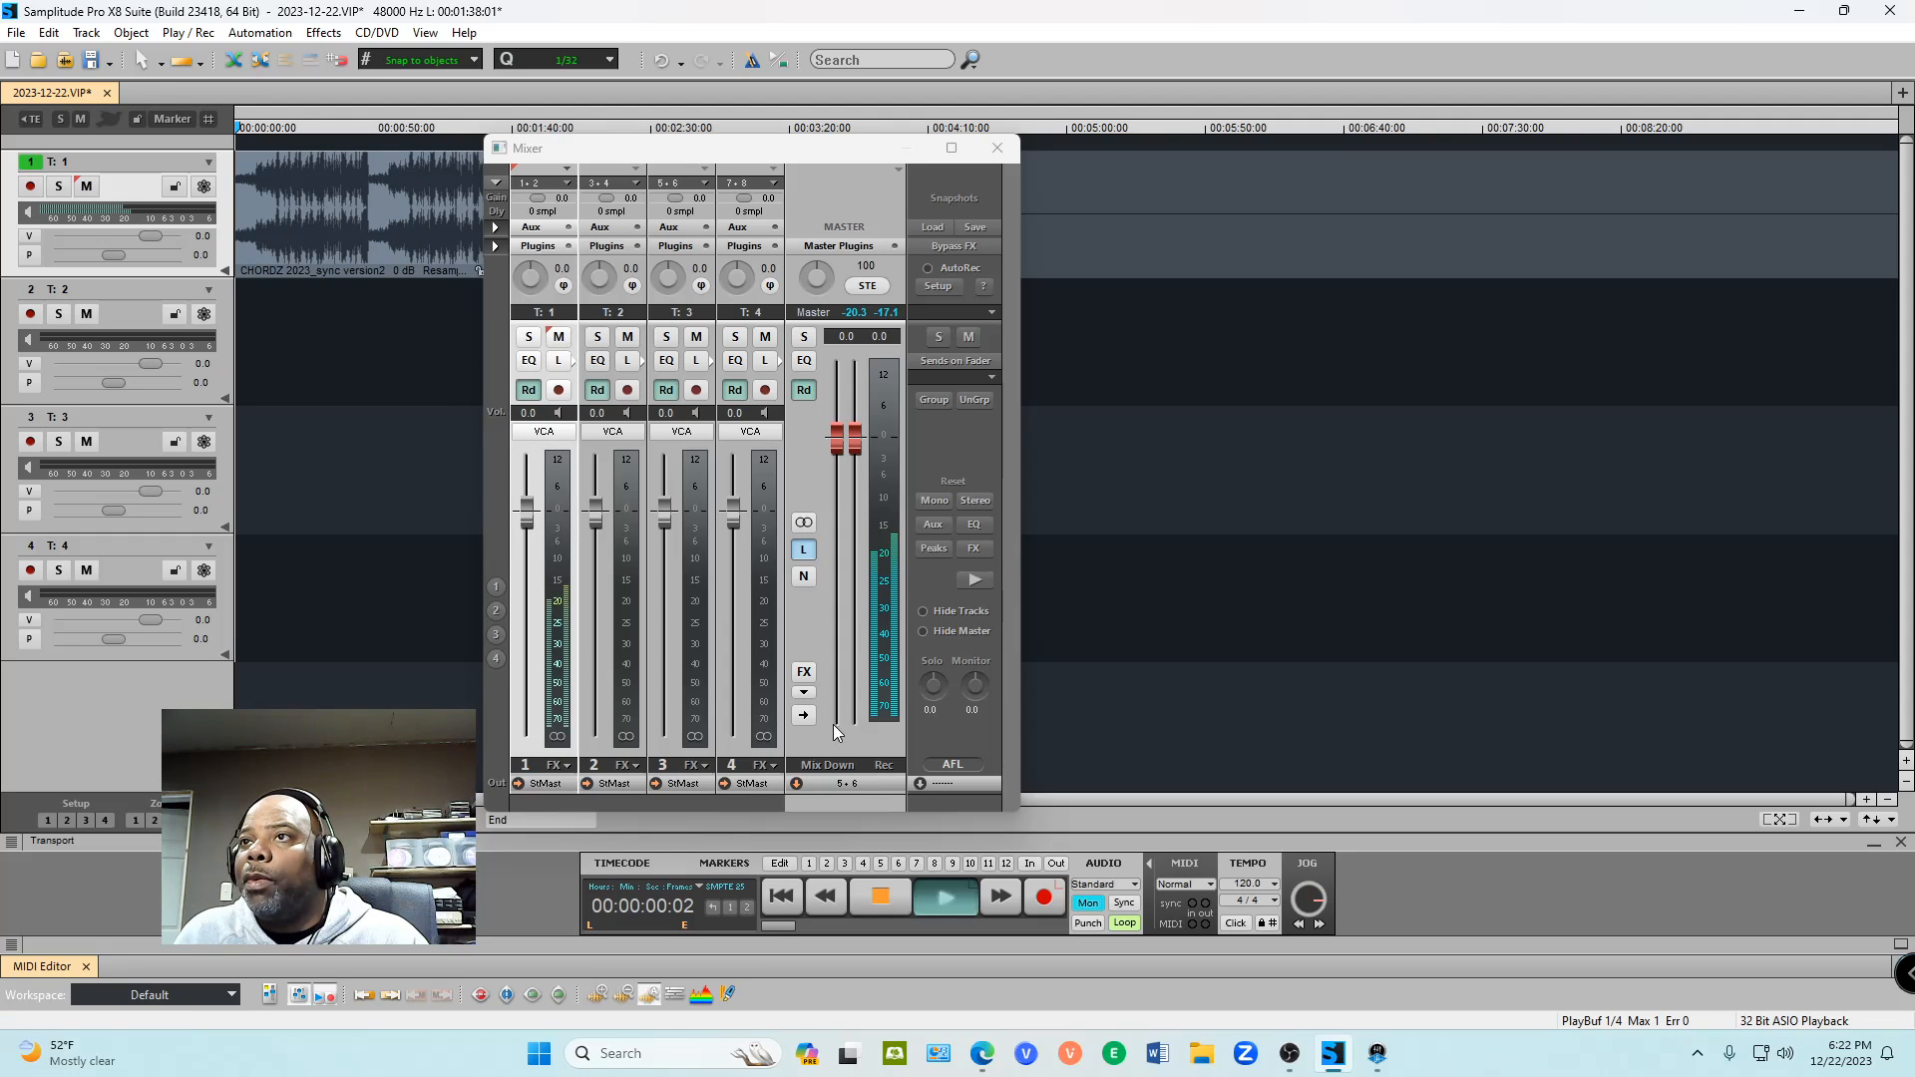
{"action": "left_click", "coordinate": [1386, 1062]}
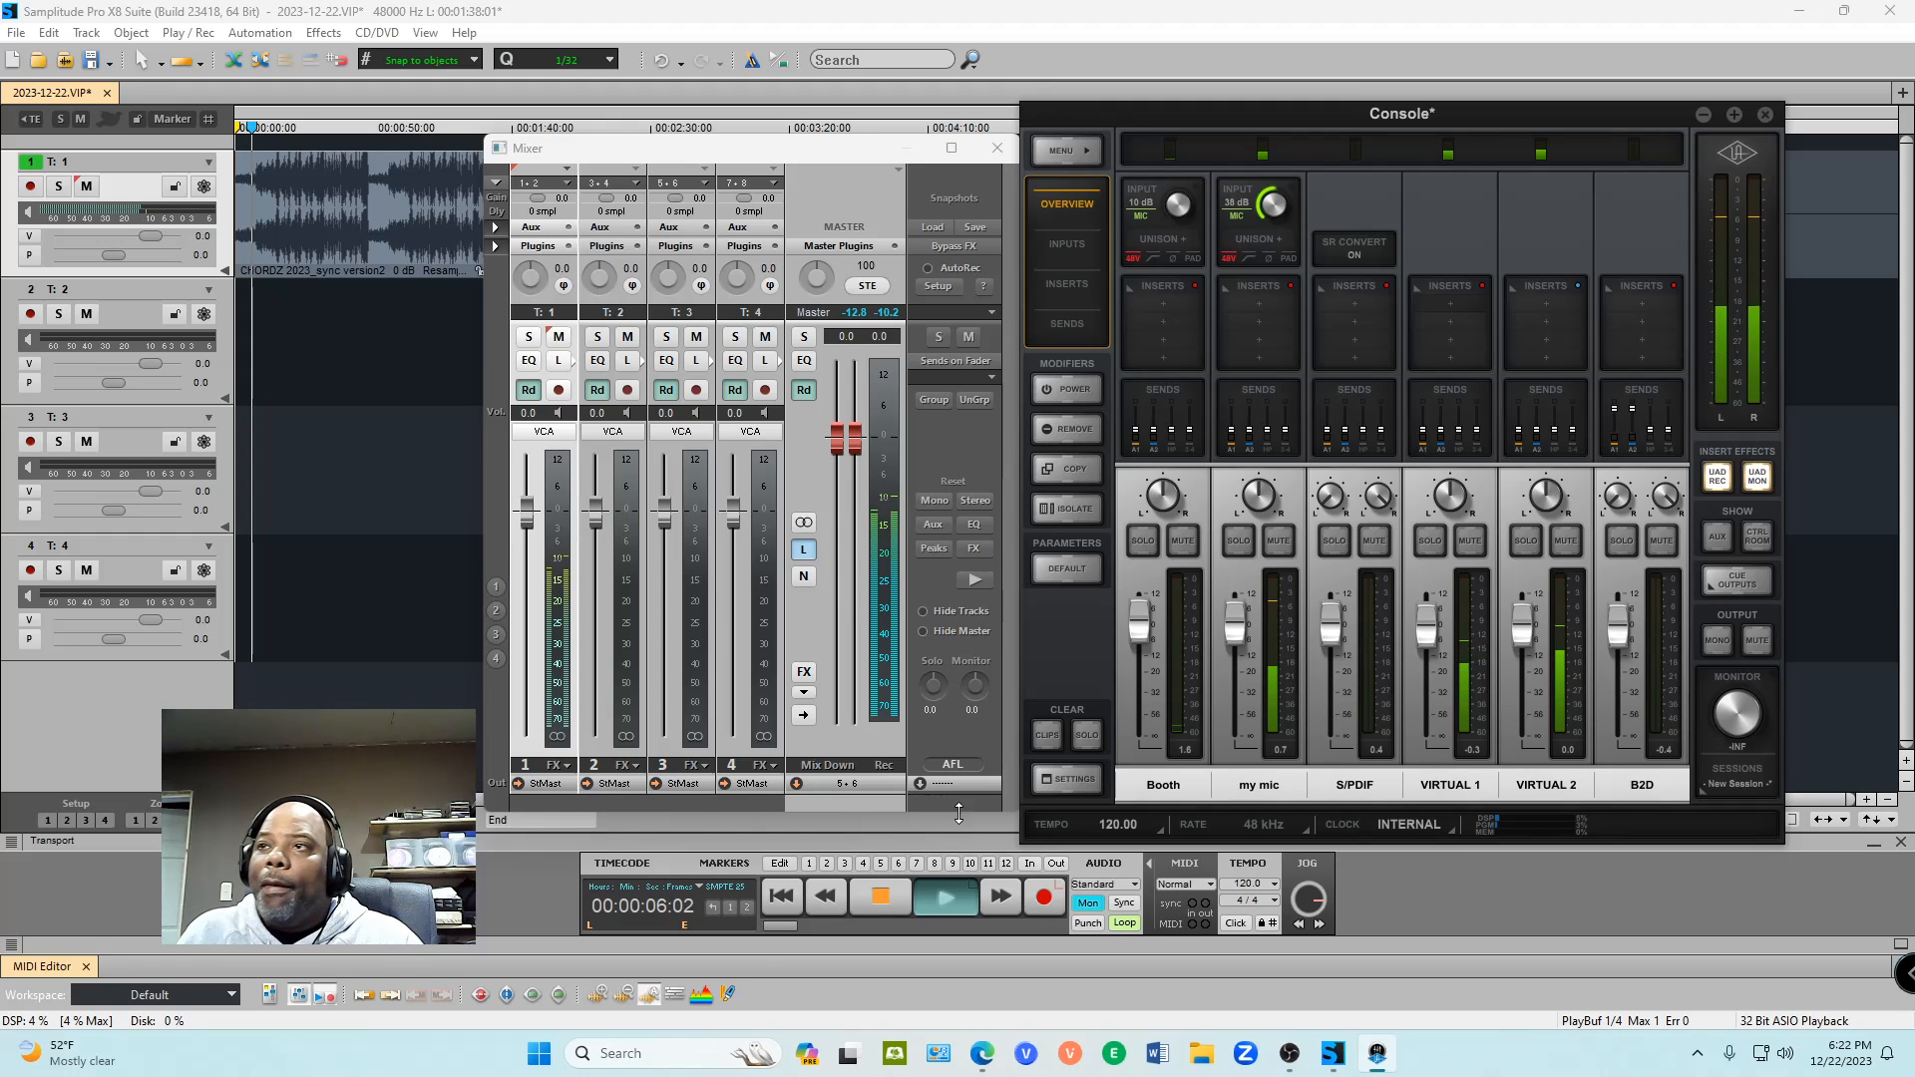
{"action": "left_click", "coordinate": [880, 897]}
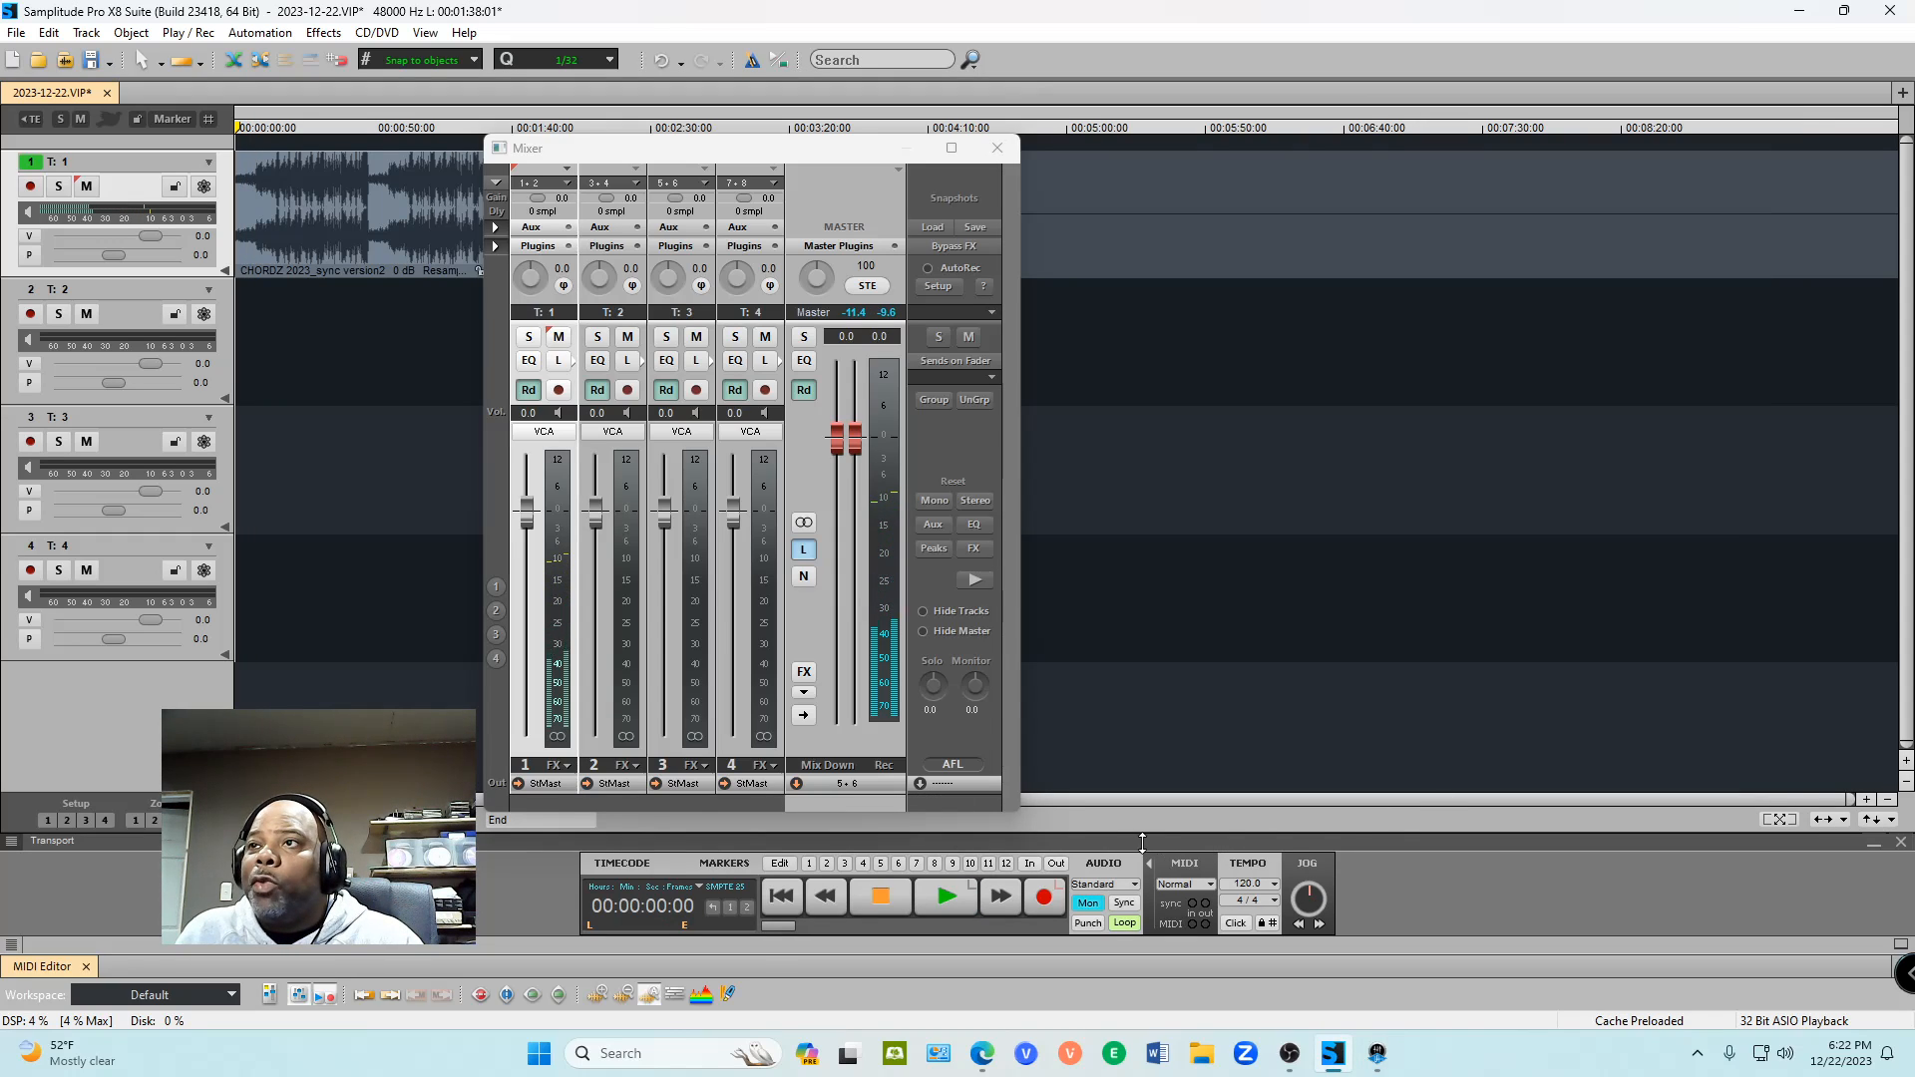
Step: Switch to Console and link VIRTUAL 2 with VIRTUAL 1 as a stereo channel
{"action": "left_click", "coordinate": [1378, 1054]}
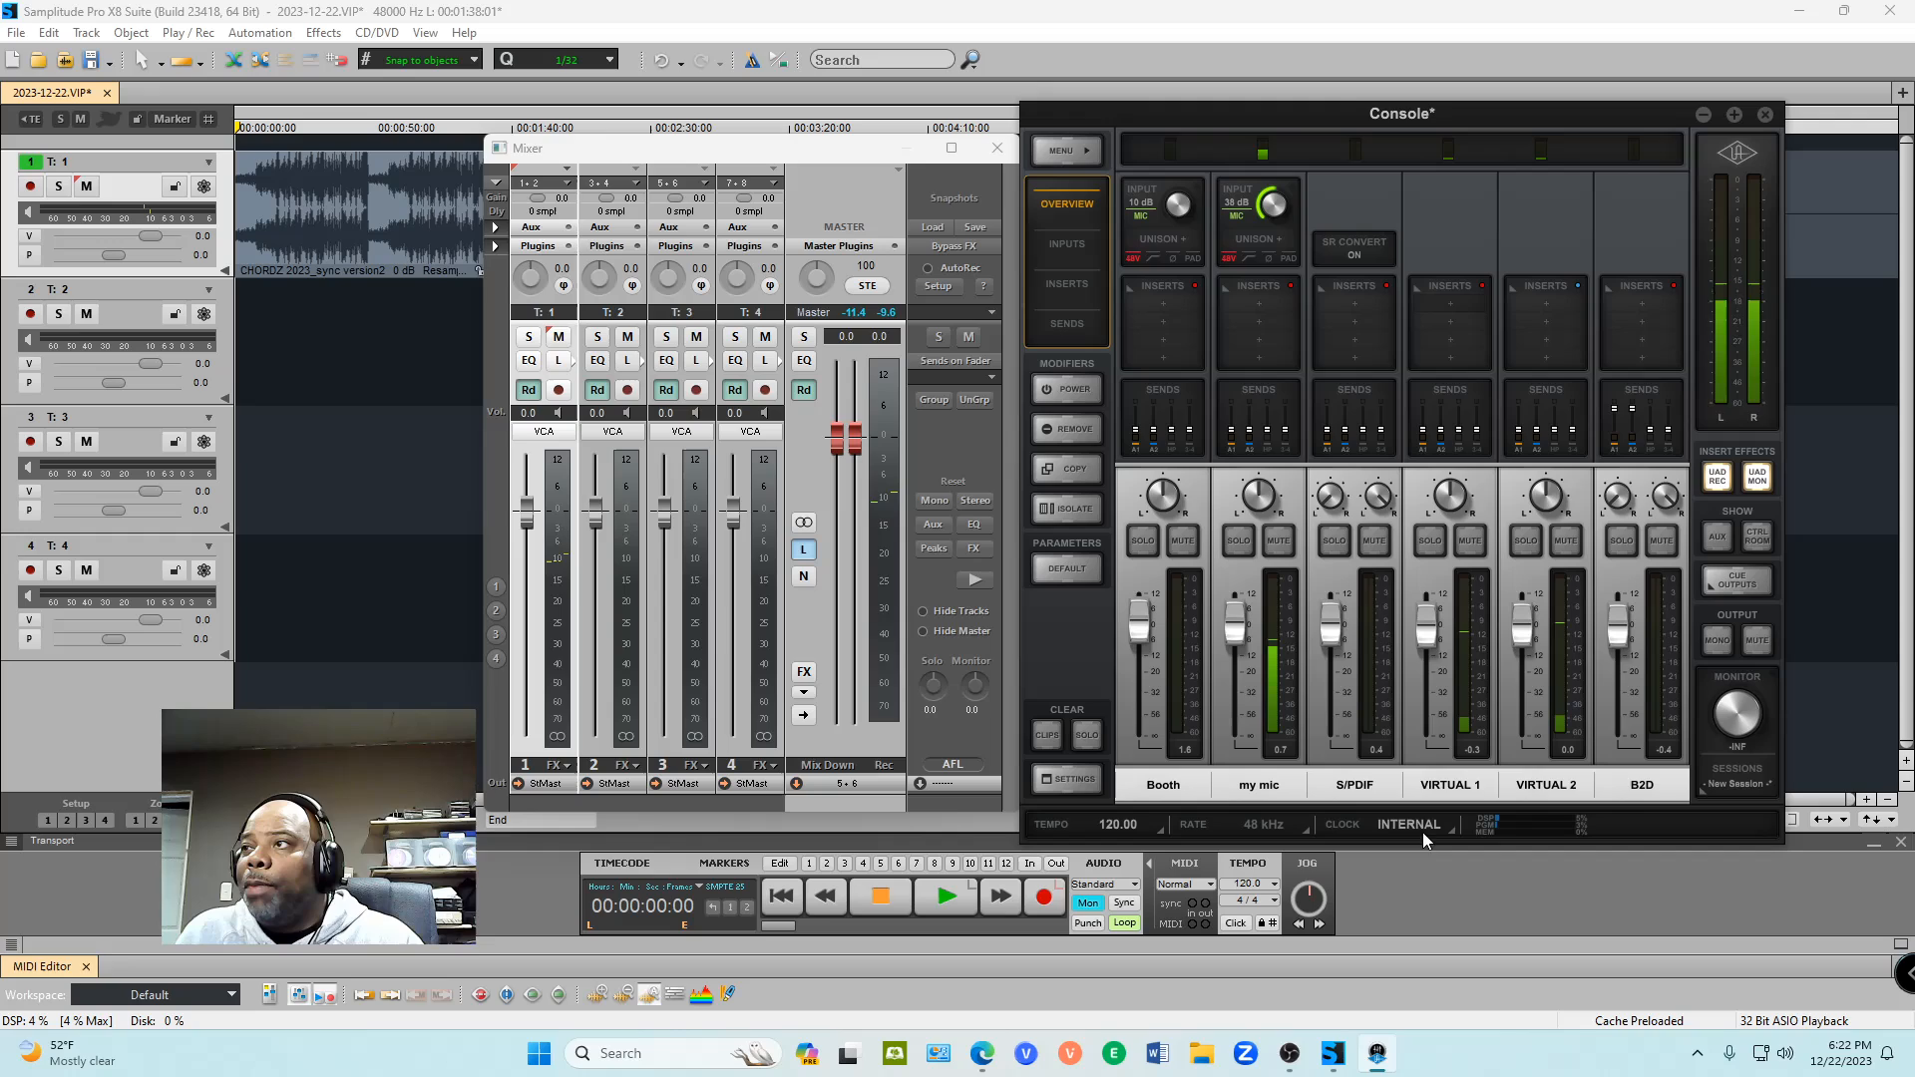
{"action": "left_click", "coordinate": [1524, 786]}
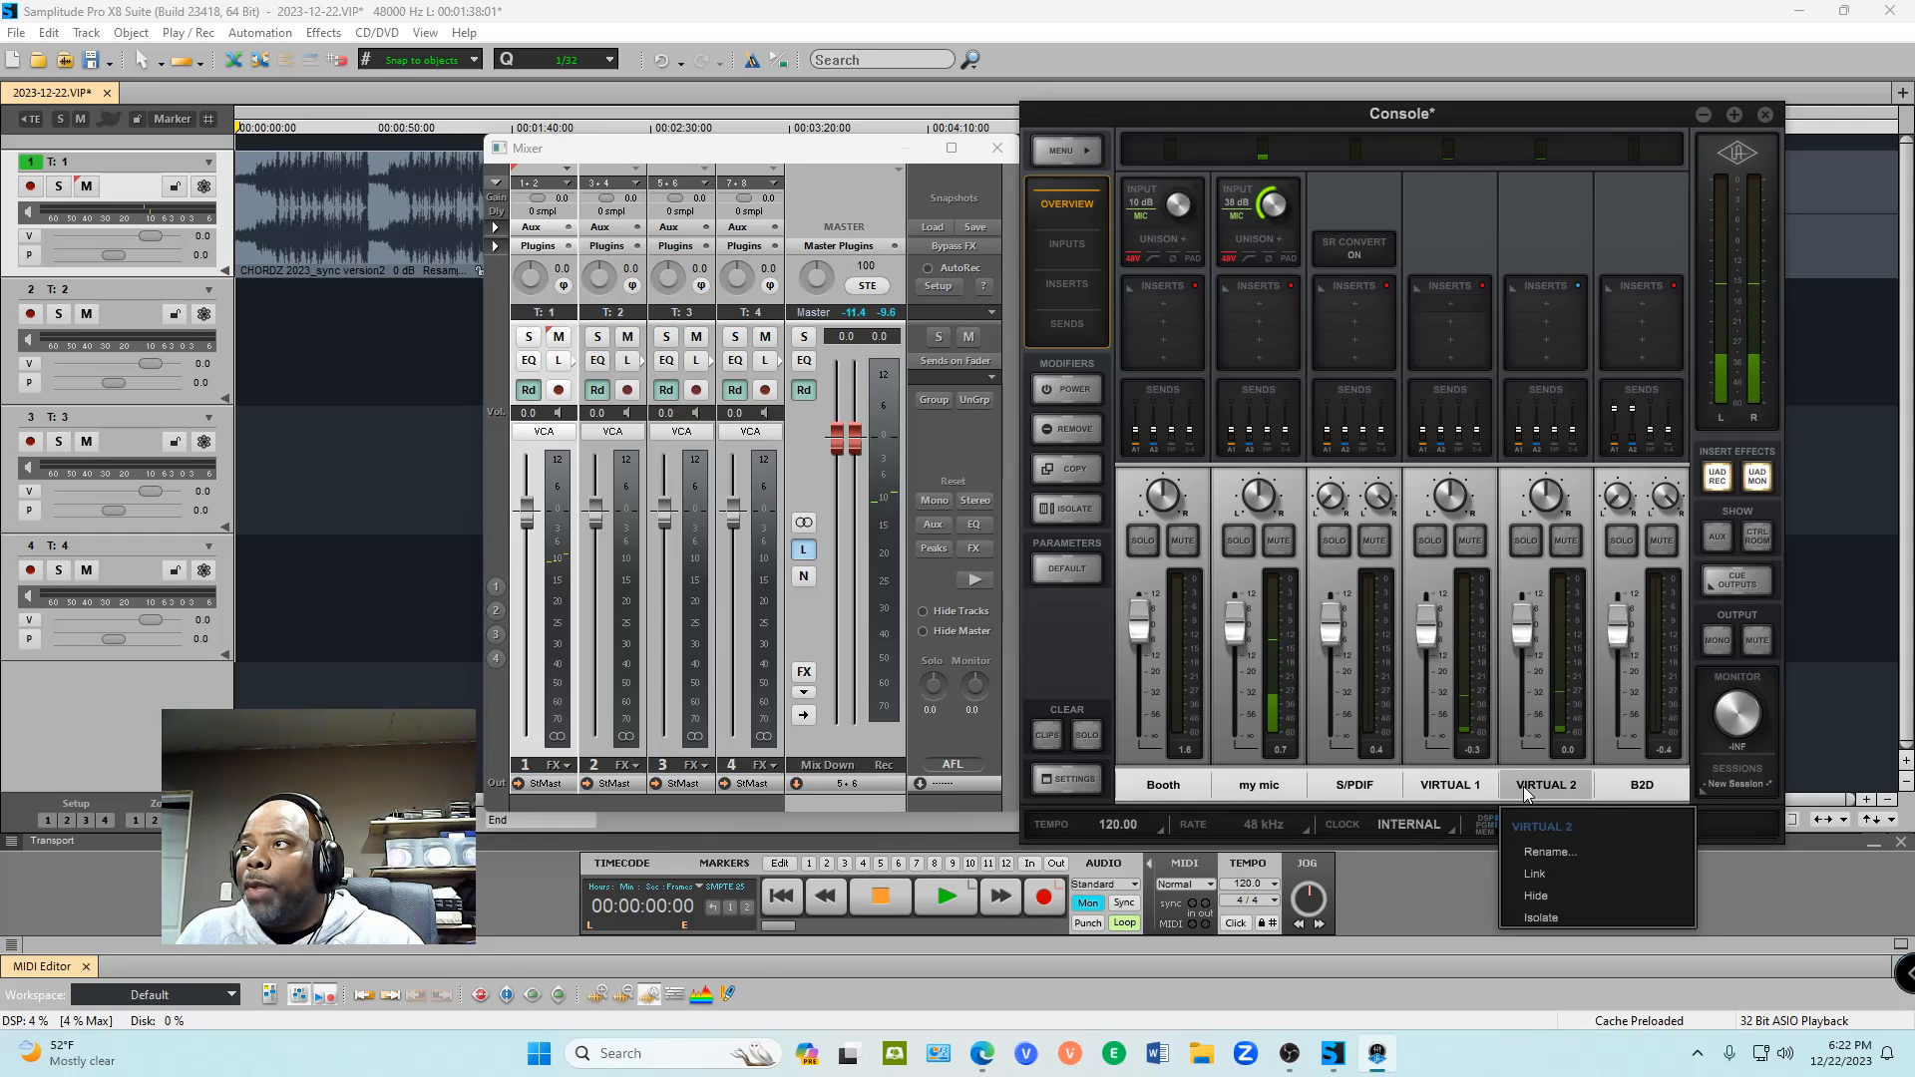
{"action": "left_click", "coordinate": [1529, 870]}
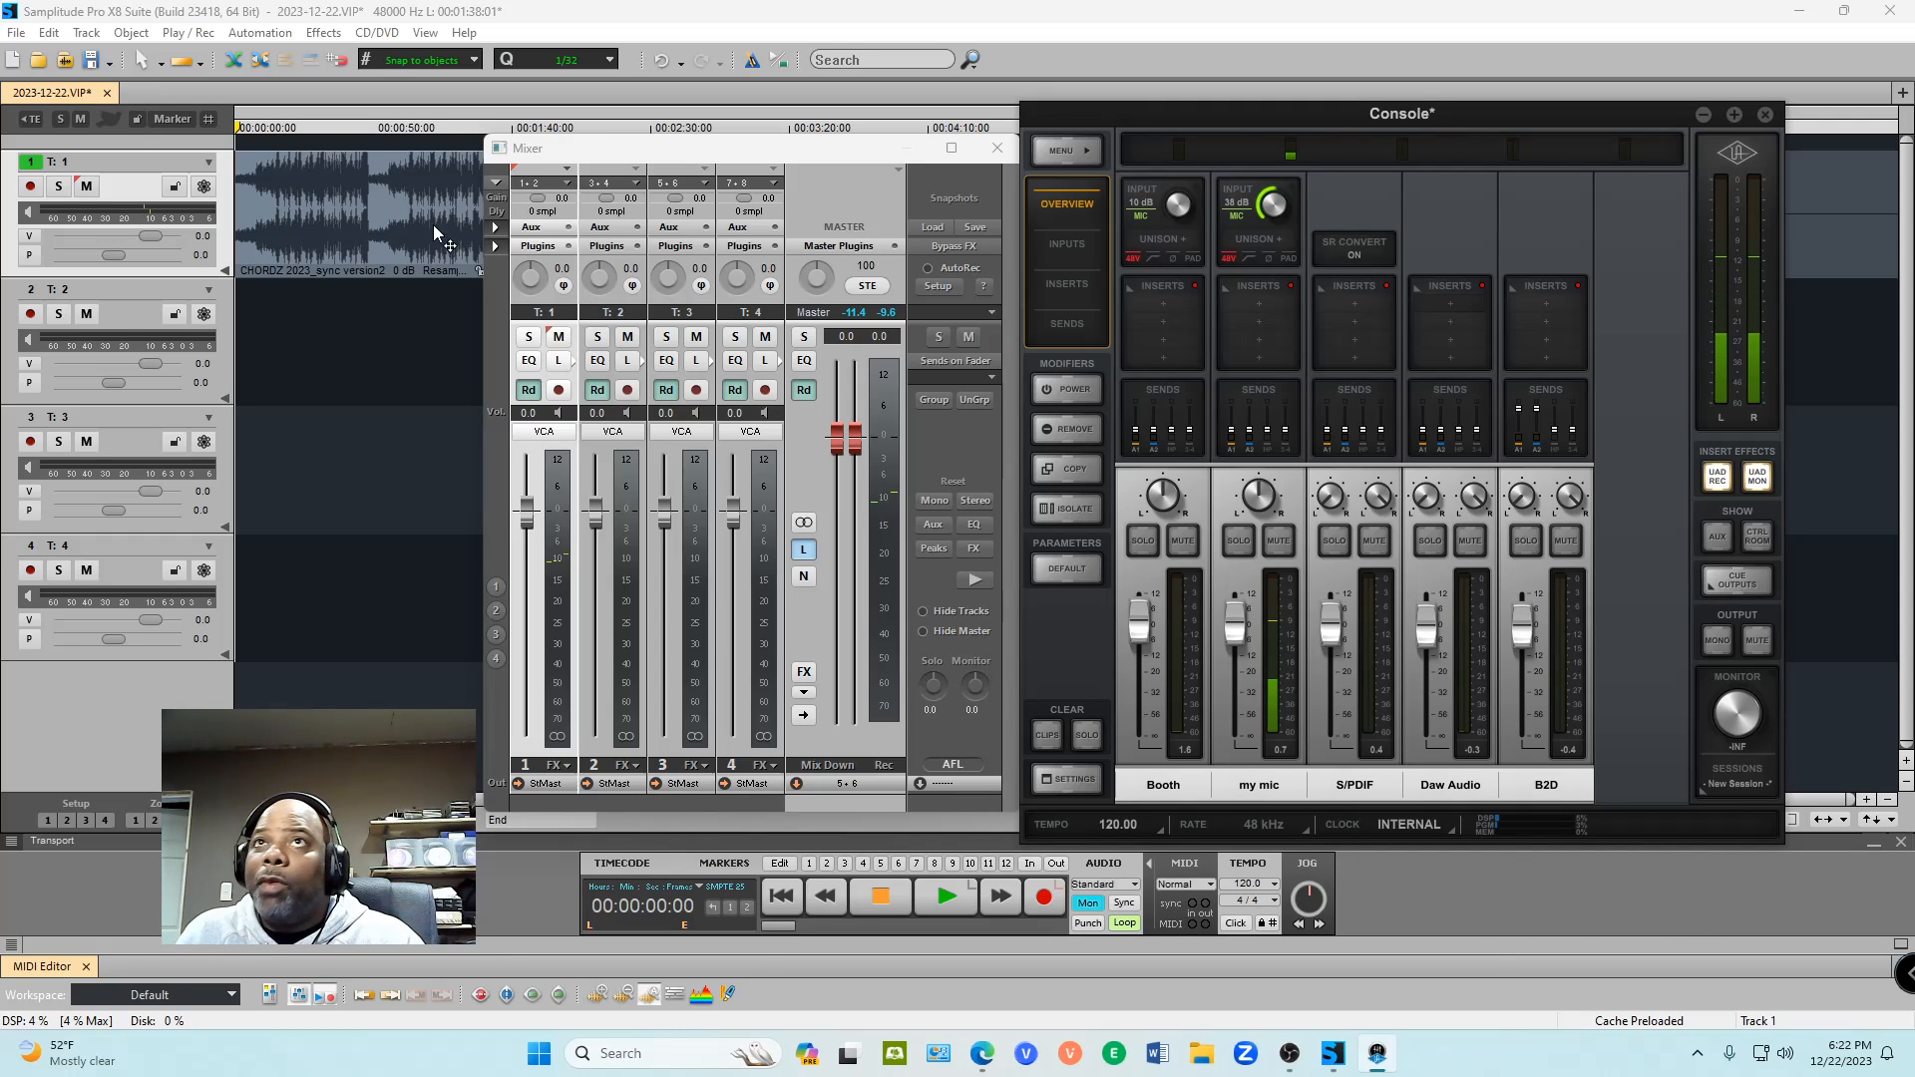
Step: Play the song from the start, check the virtual channel's meter in Console, stop playback, and bring Console back up
{"action": "left_click", "coordinate": [147, 183]}
{"action": "key", "text": "space"}
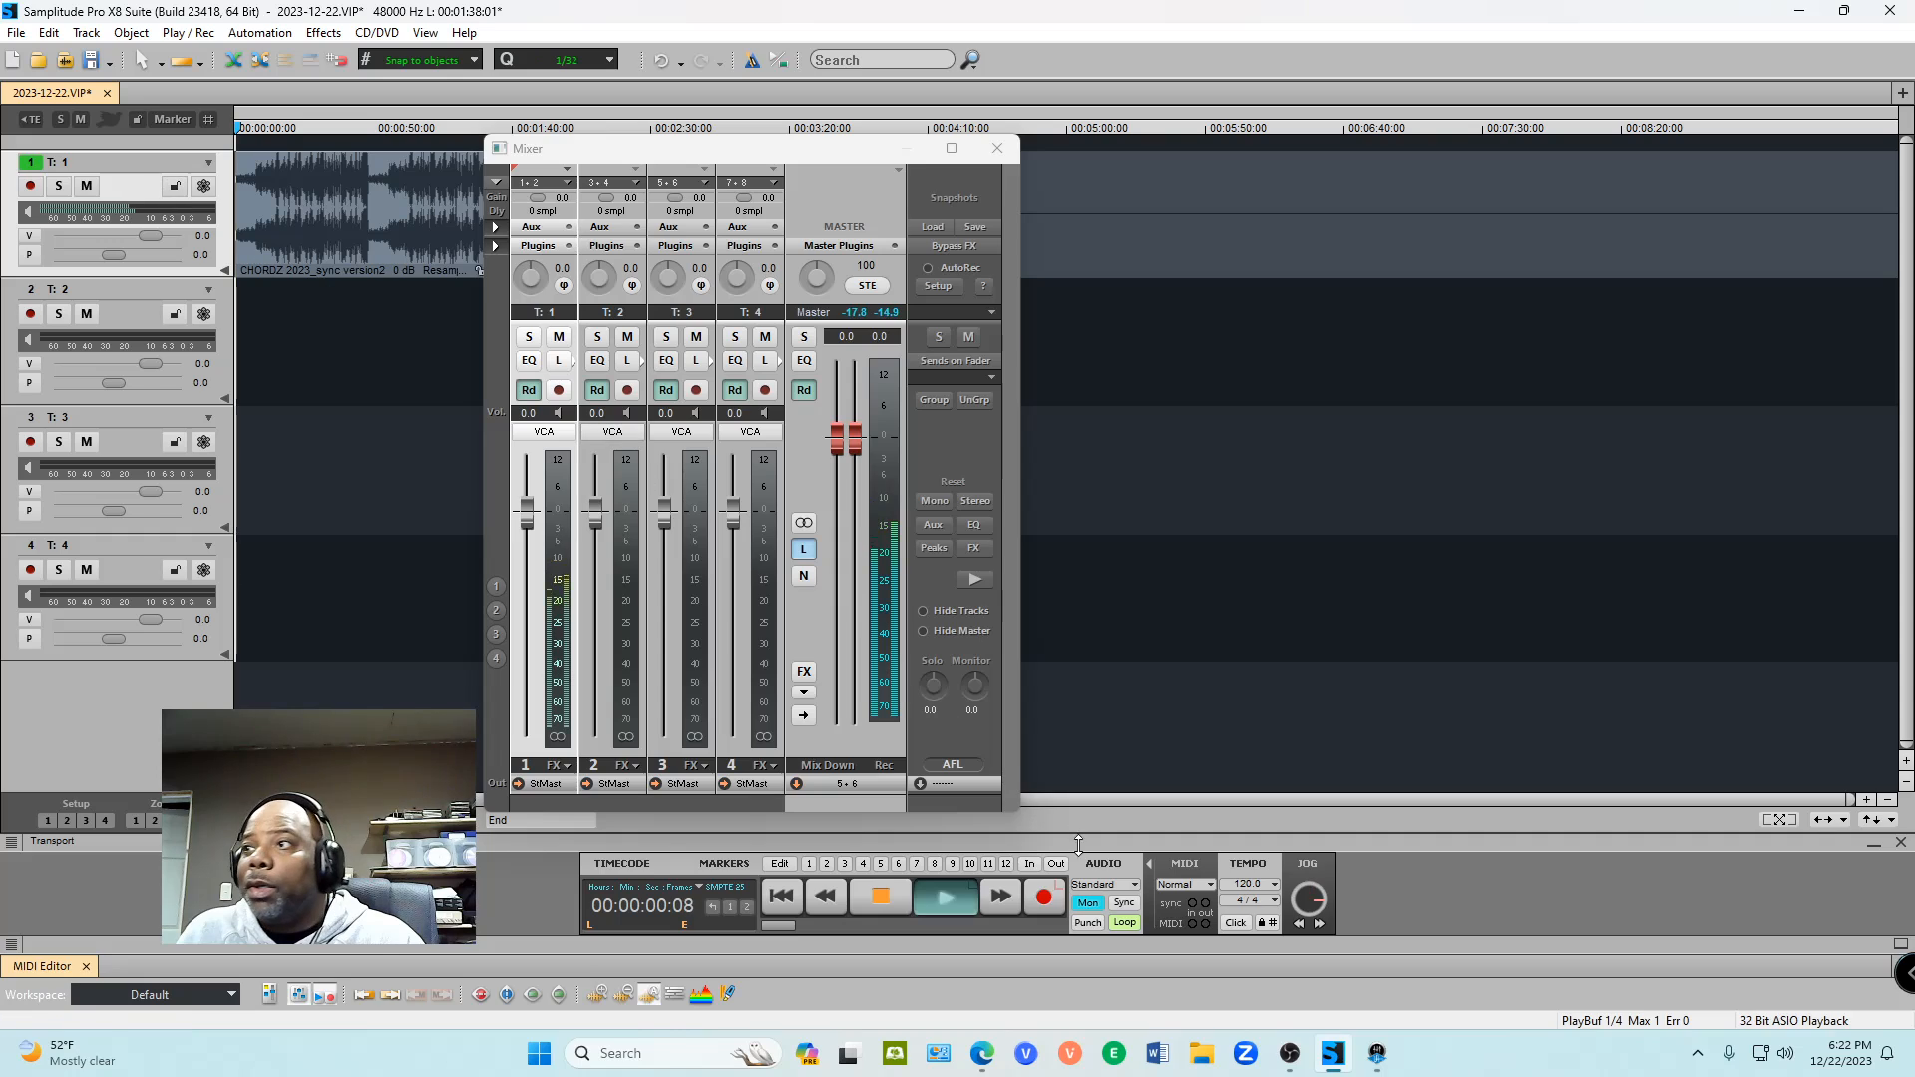
{"action": "left_click", "coordinate": [1376, 1053]}
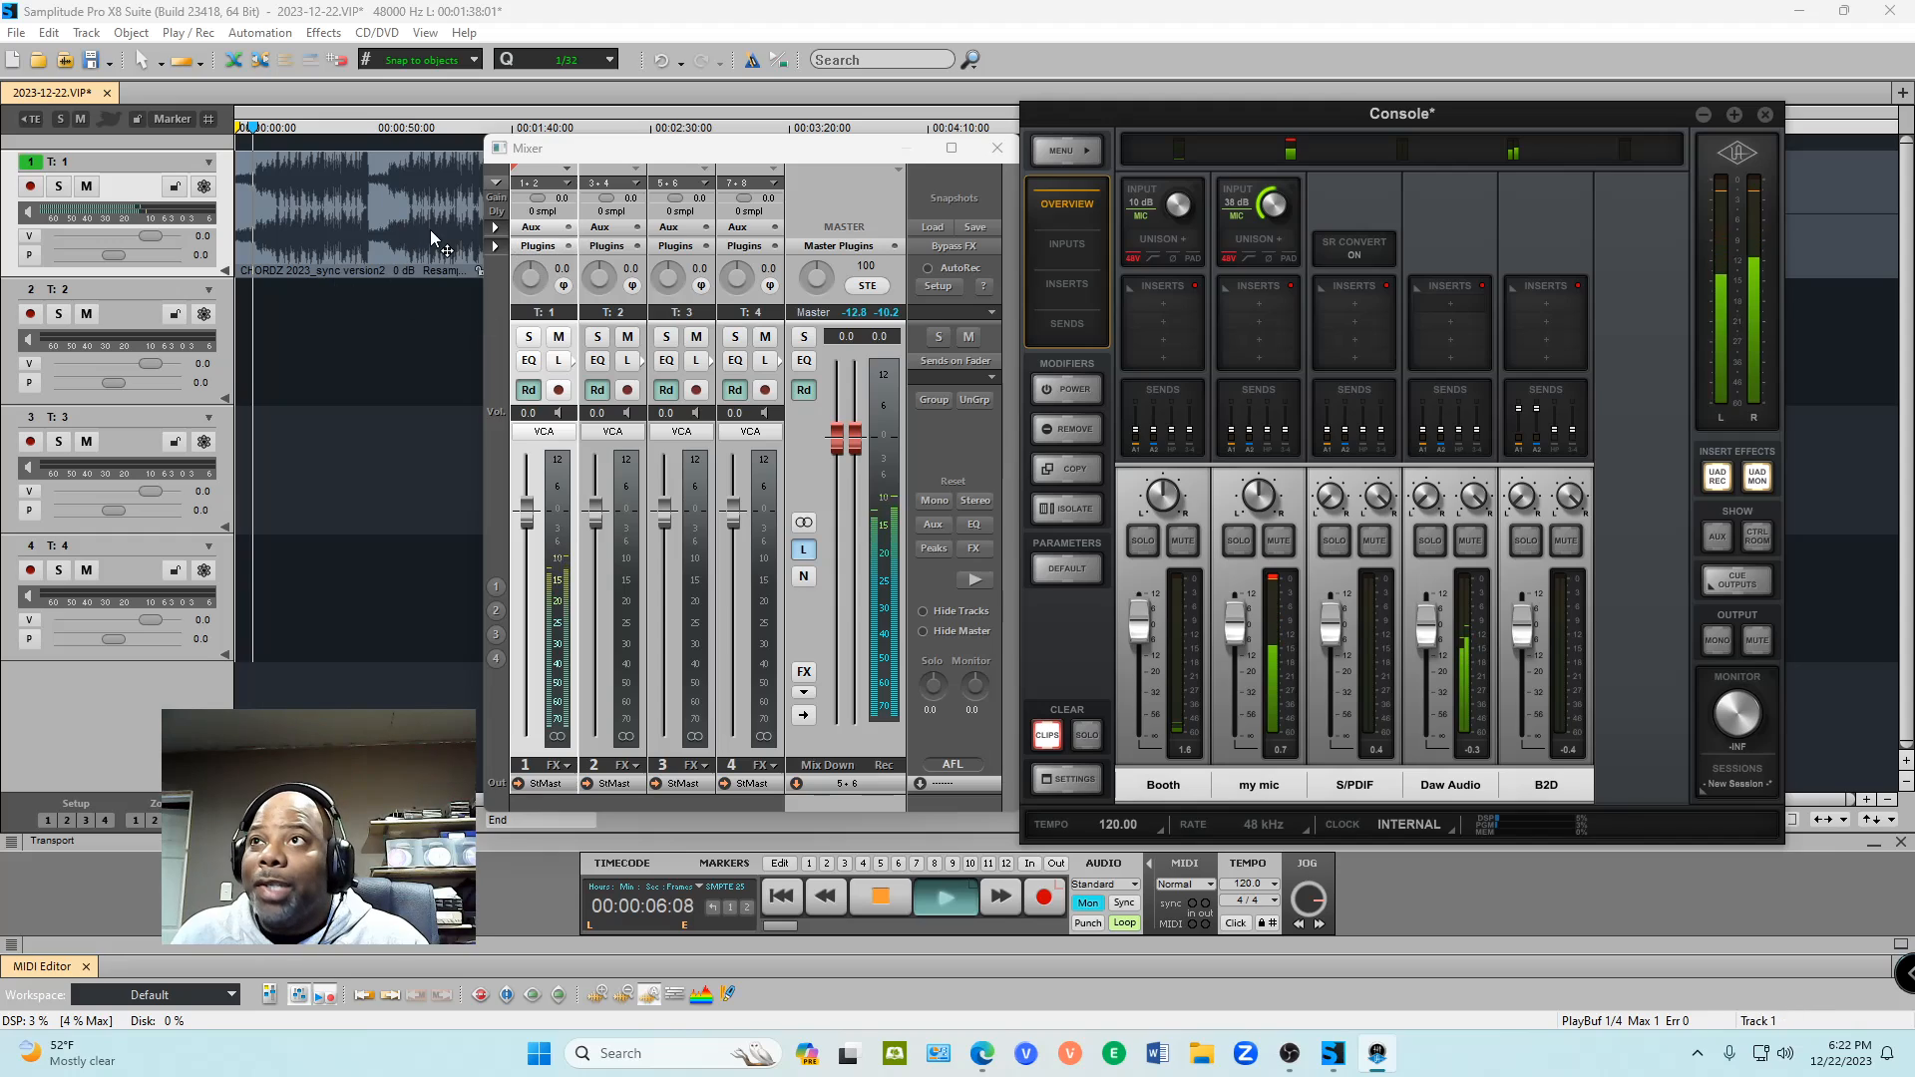
{"action": "left_click", "coordinate": [880, 894]}
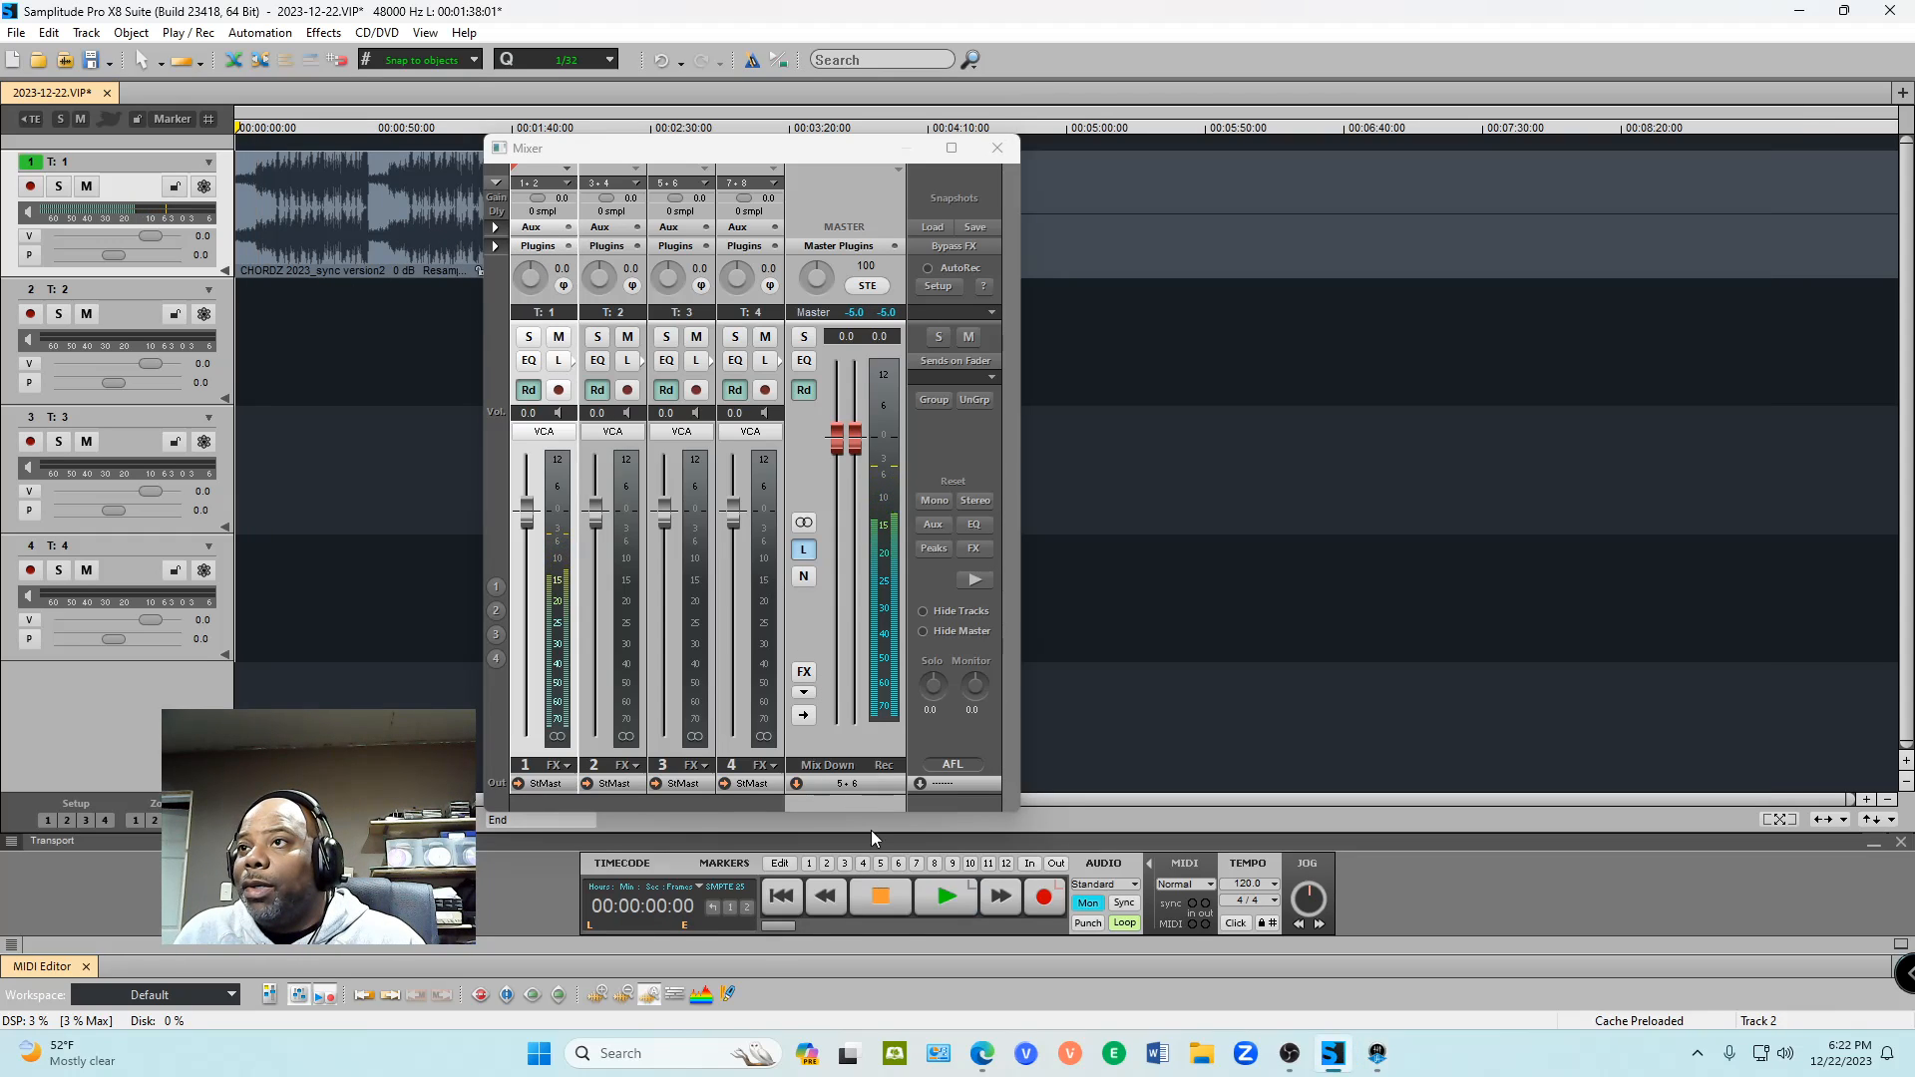
{"action": "left_click", "coordinate": [1378, 1054]}
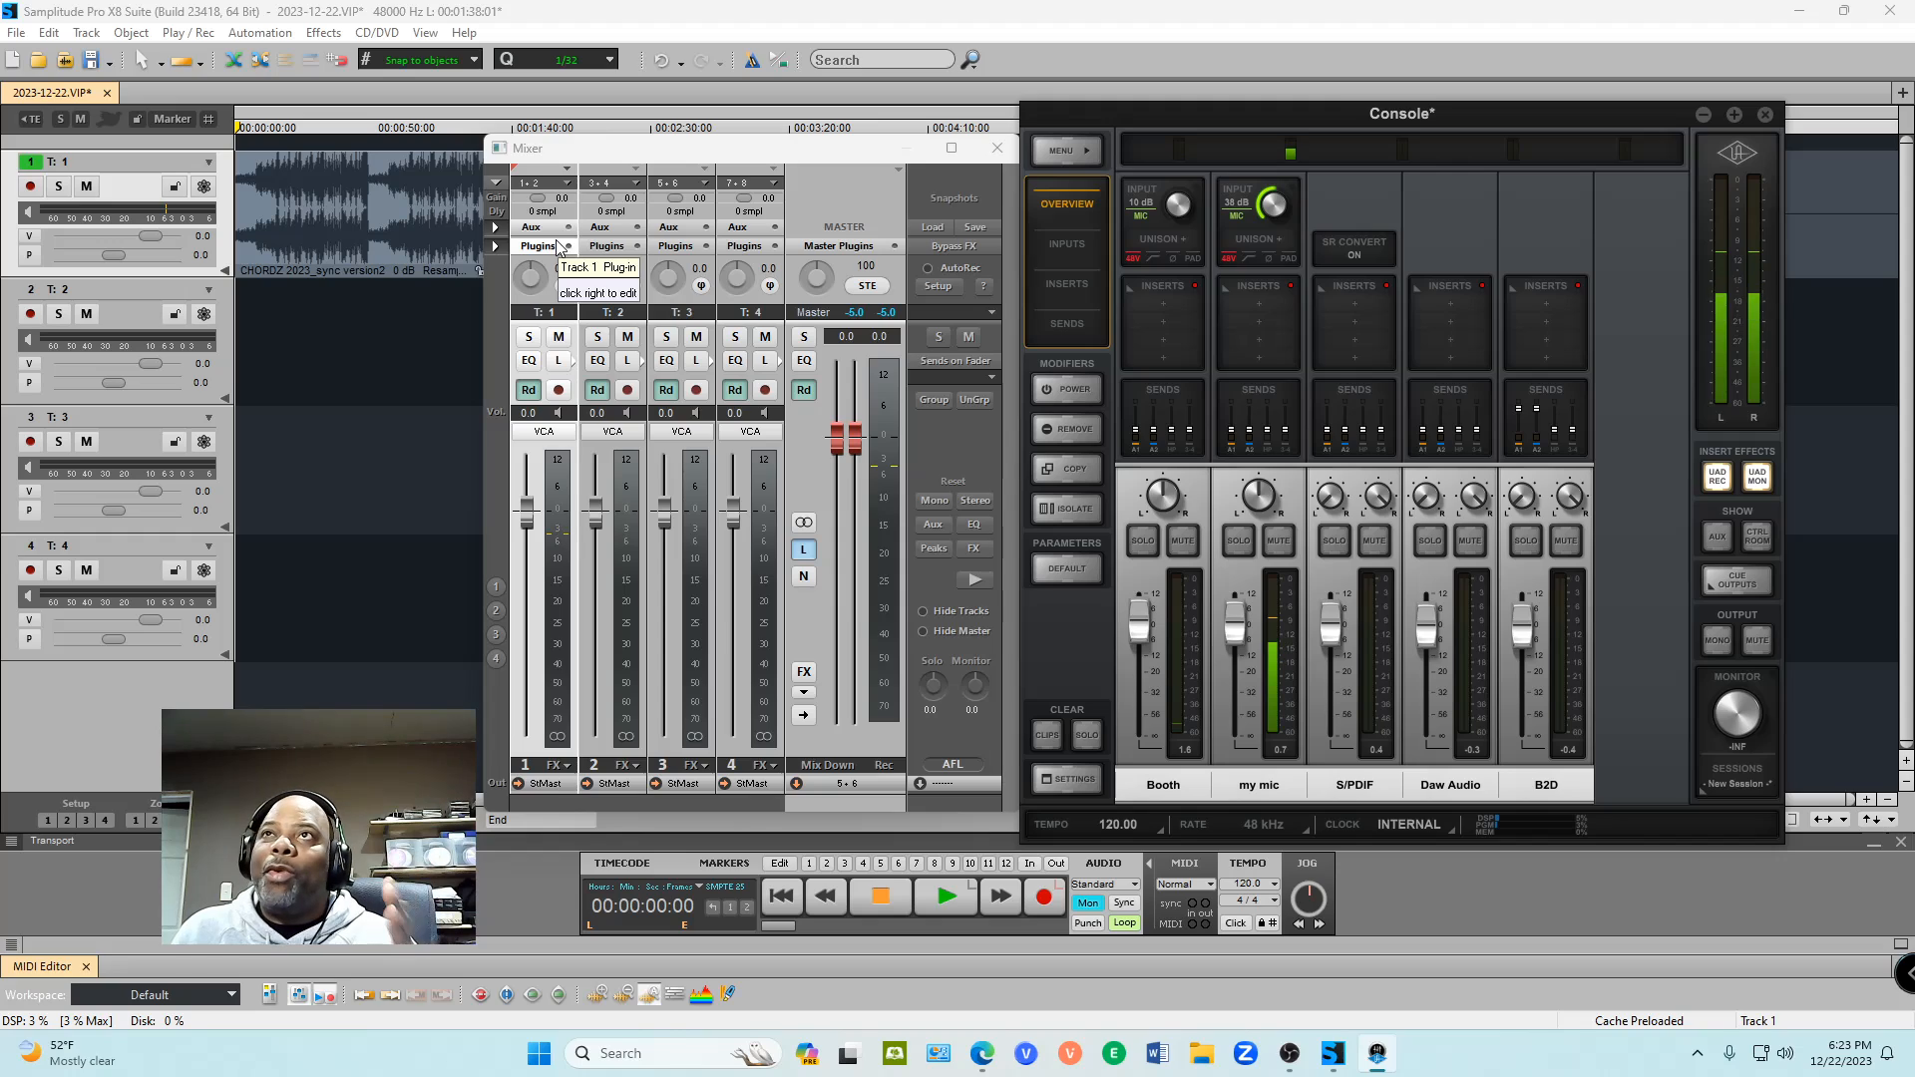
Step: Move the Mixer aside and set both the input and output of track 1 to 5+6 VIRTUAL 1+VIRTUAL 2
{"action": "left_click_drag", "start_coordinate": [822, 152], "coordinate": [722, 129]}
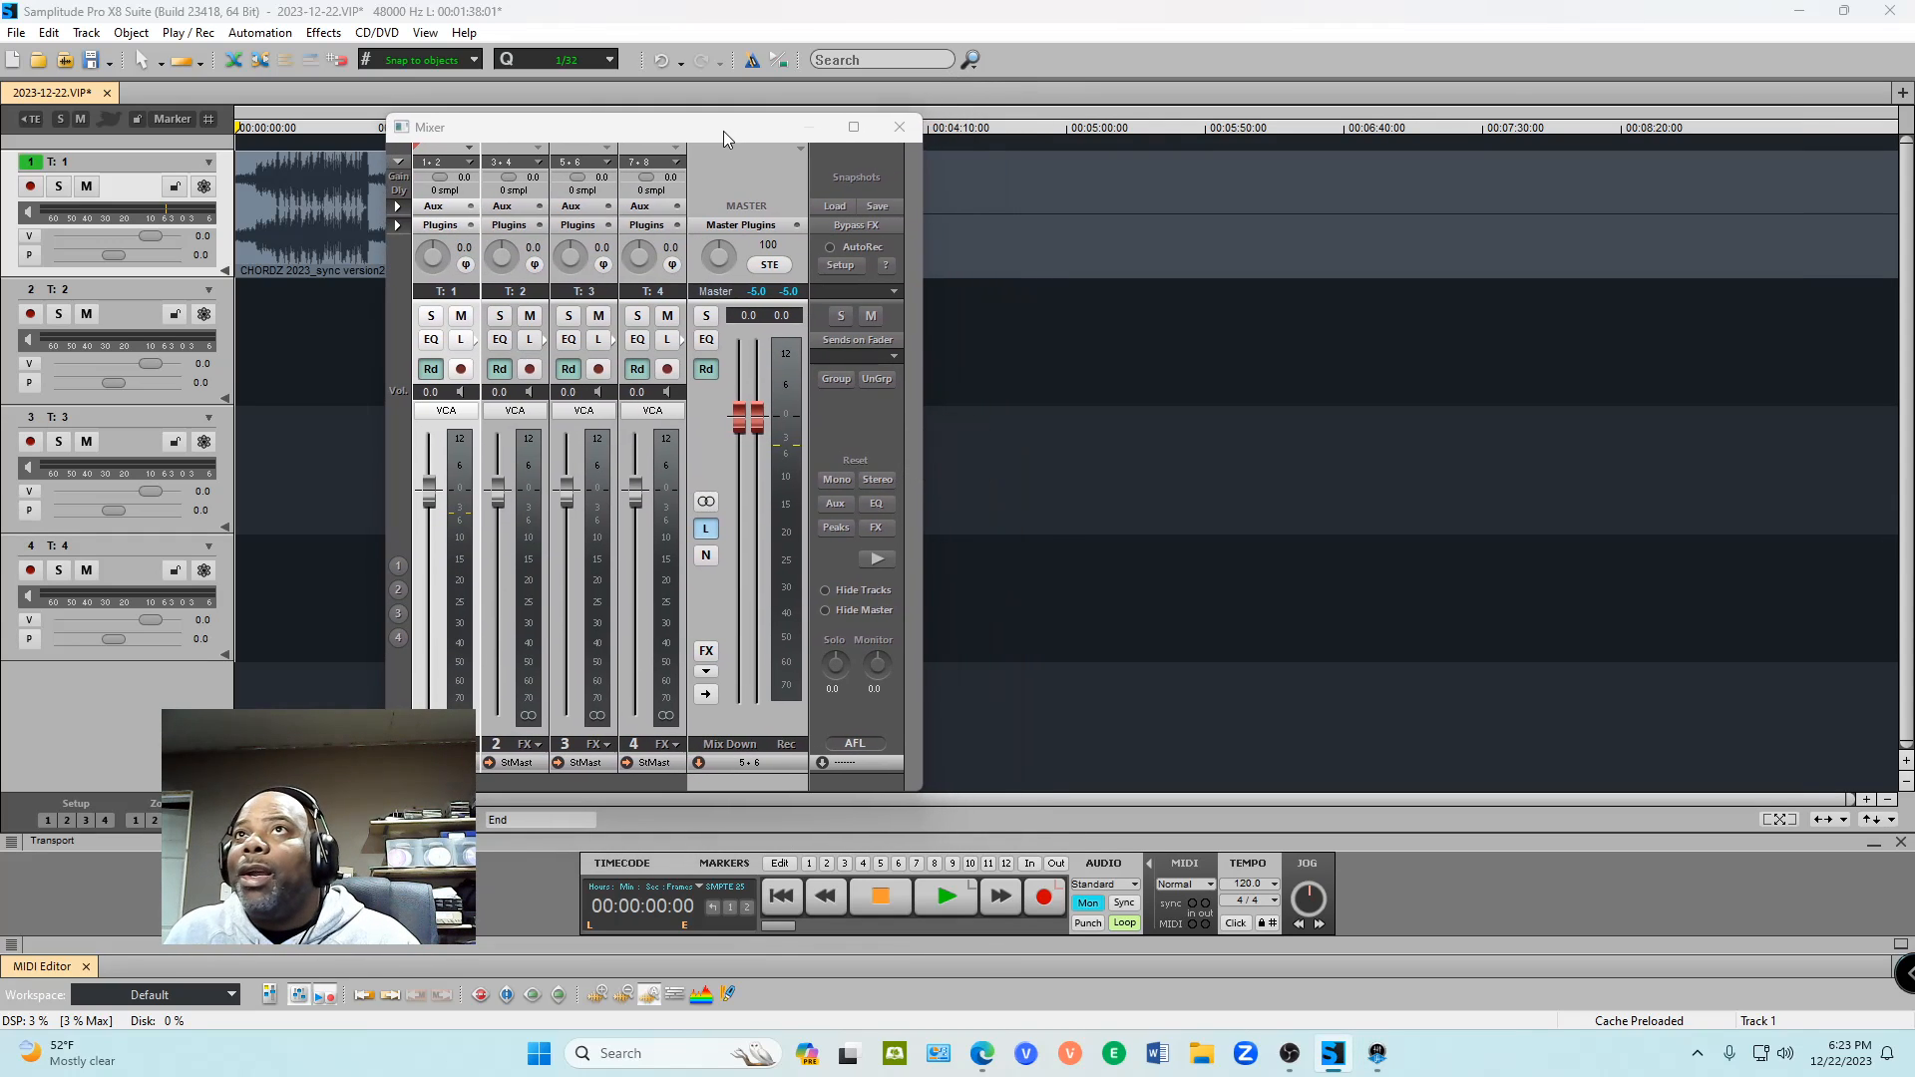
{"action": "left_click", "coordinate": [467, 165]}
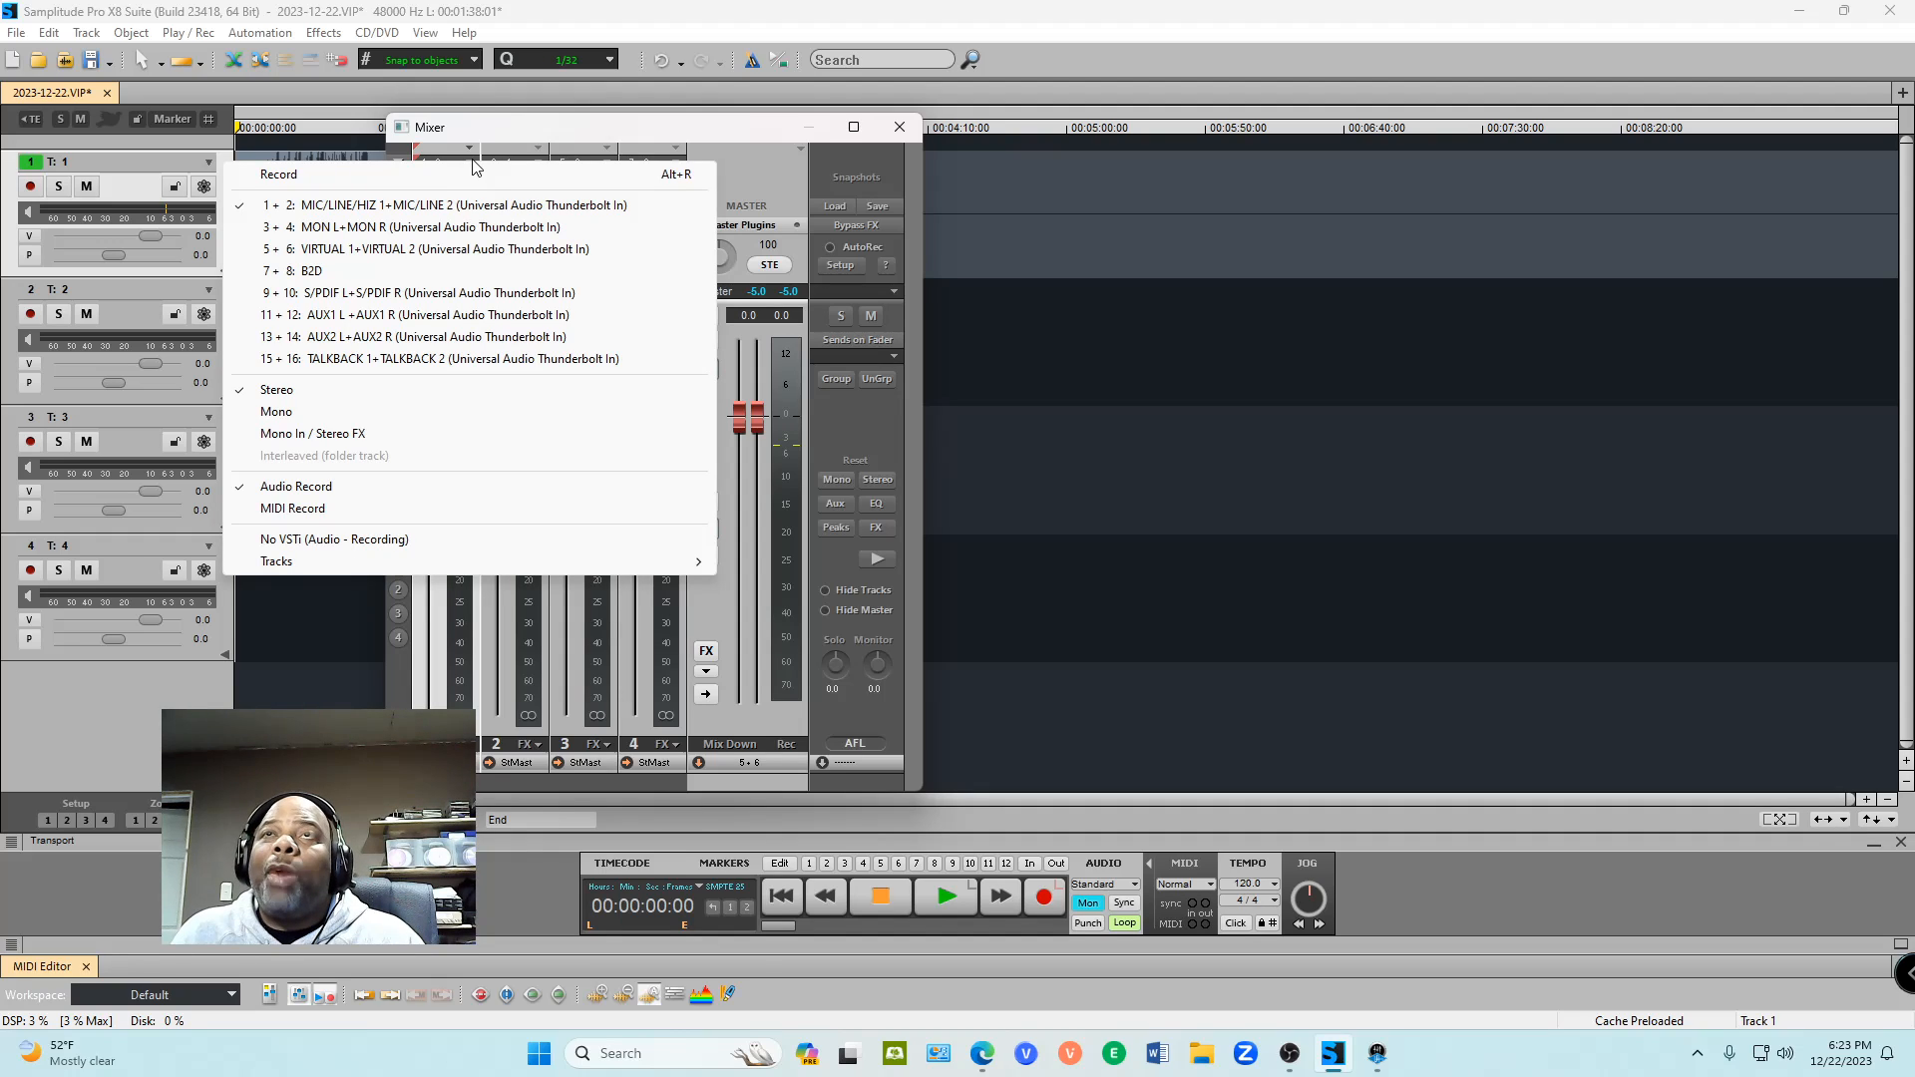
{"action": "left_click", "coordinate": [436, 251]}
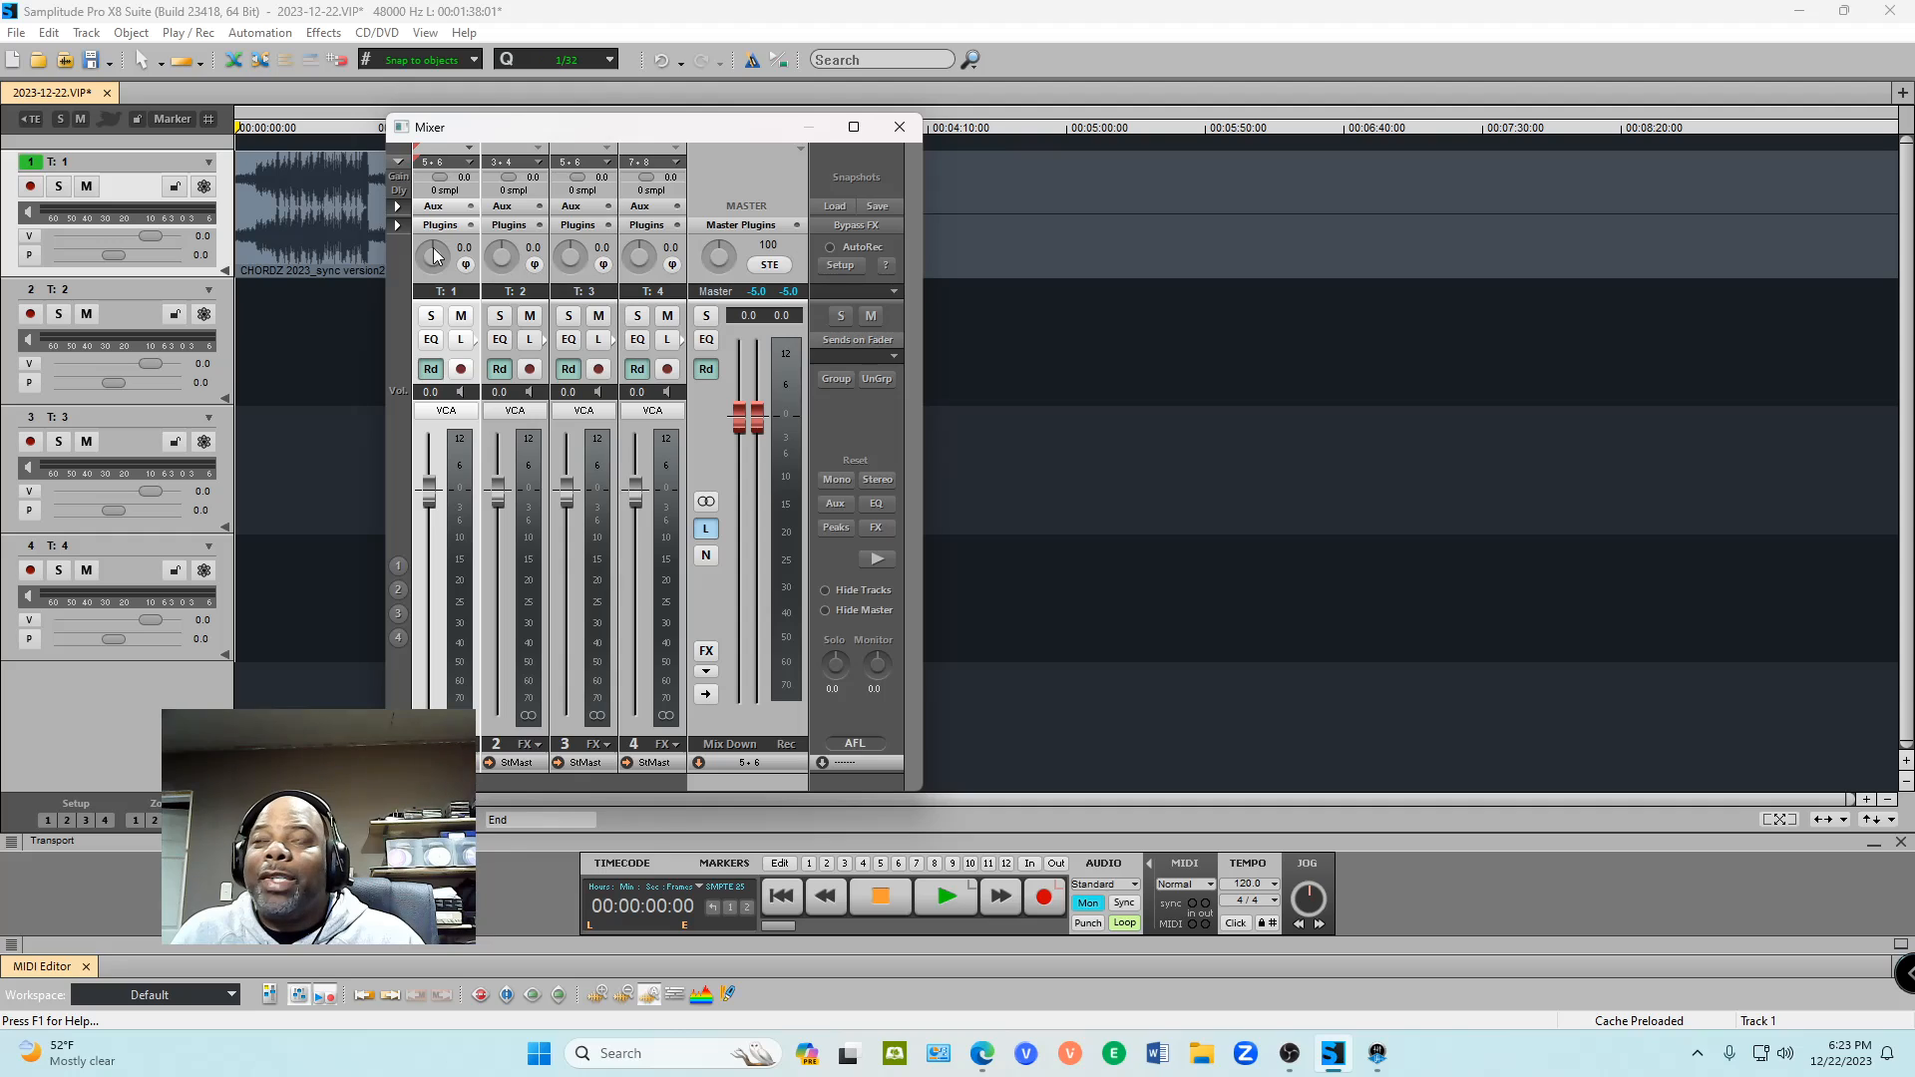
{"action": "left_click", "coordinate": [469, 162]}
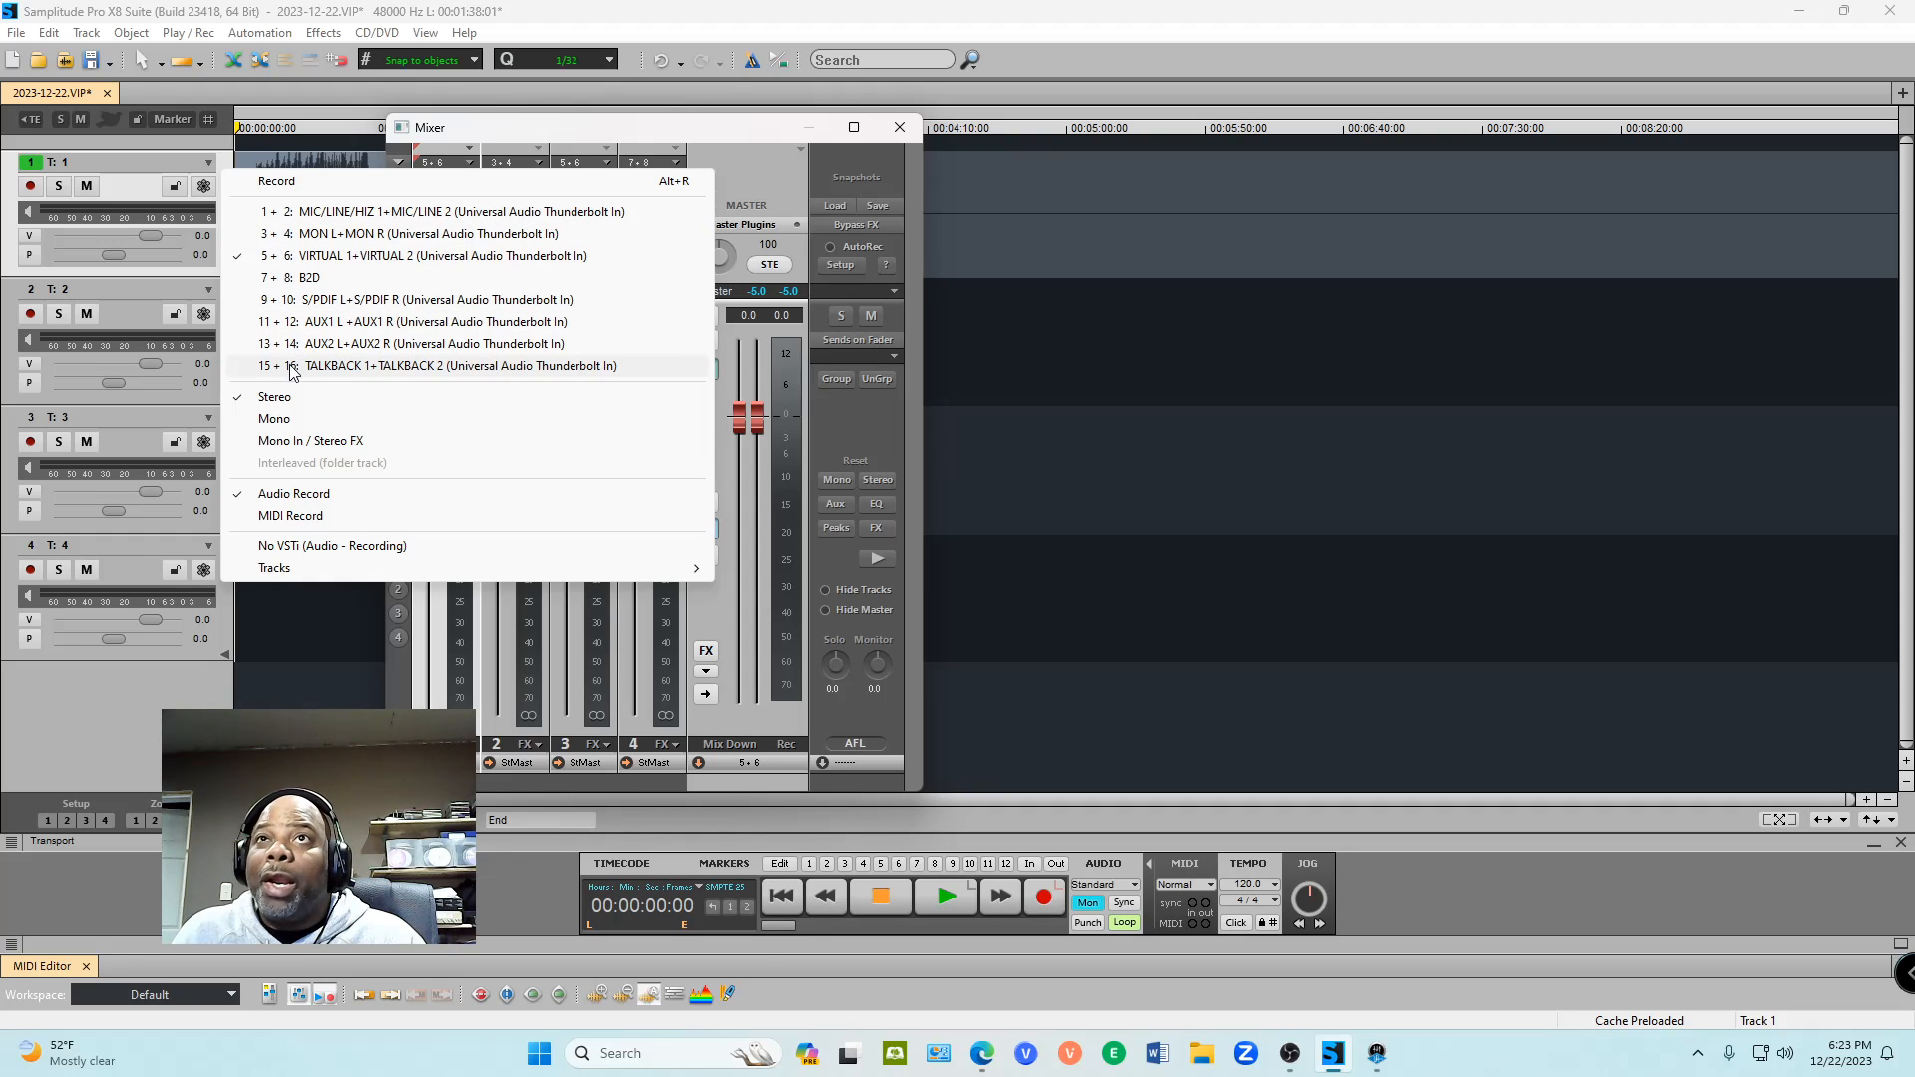
{"action": "left_click", "coordinate": [343, 258]}
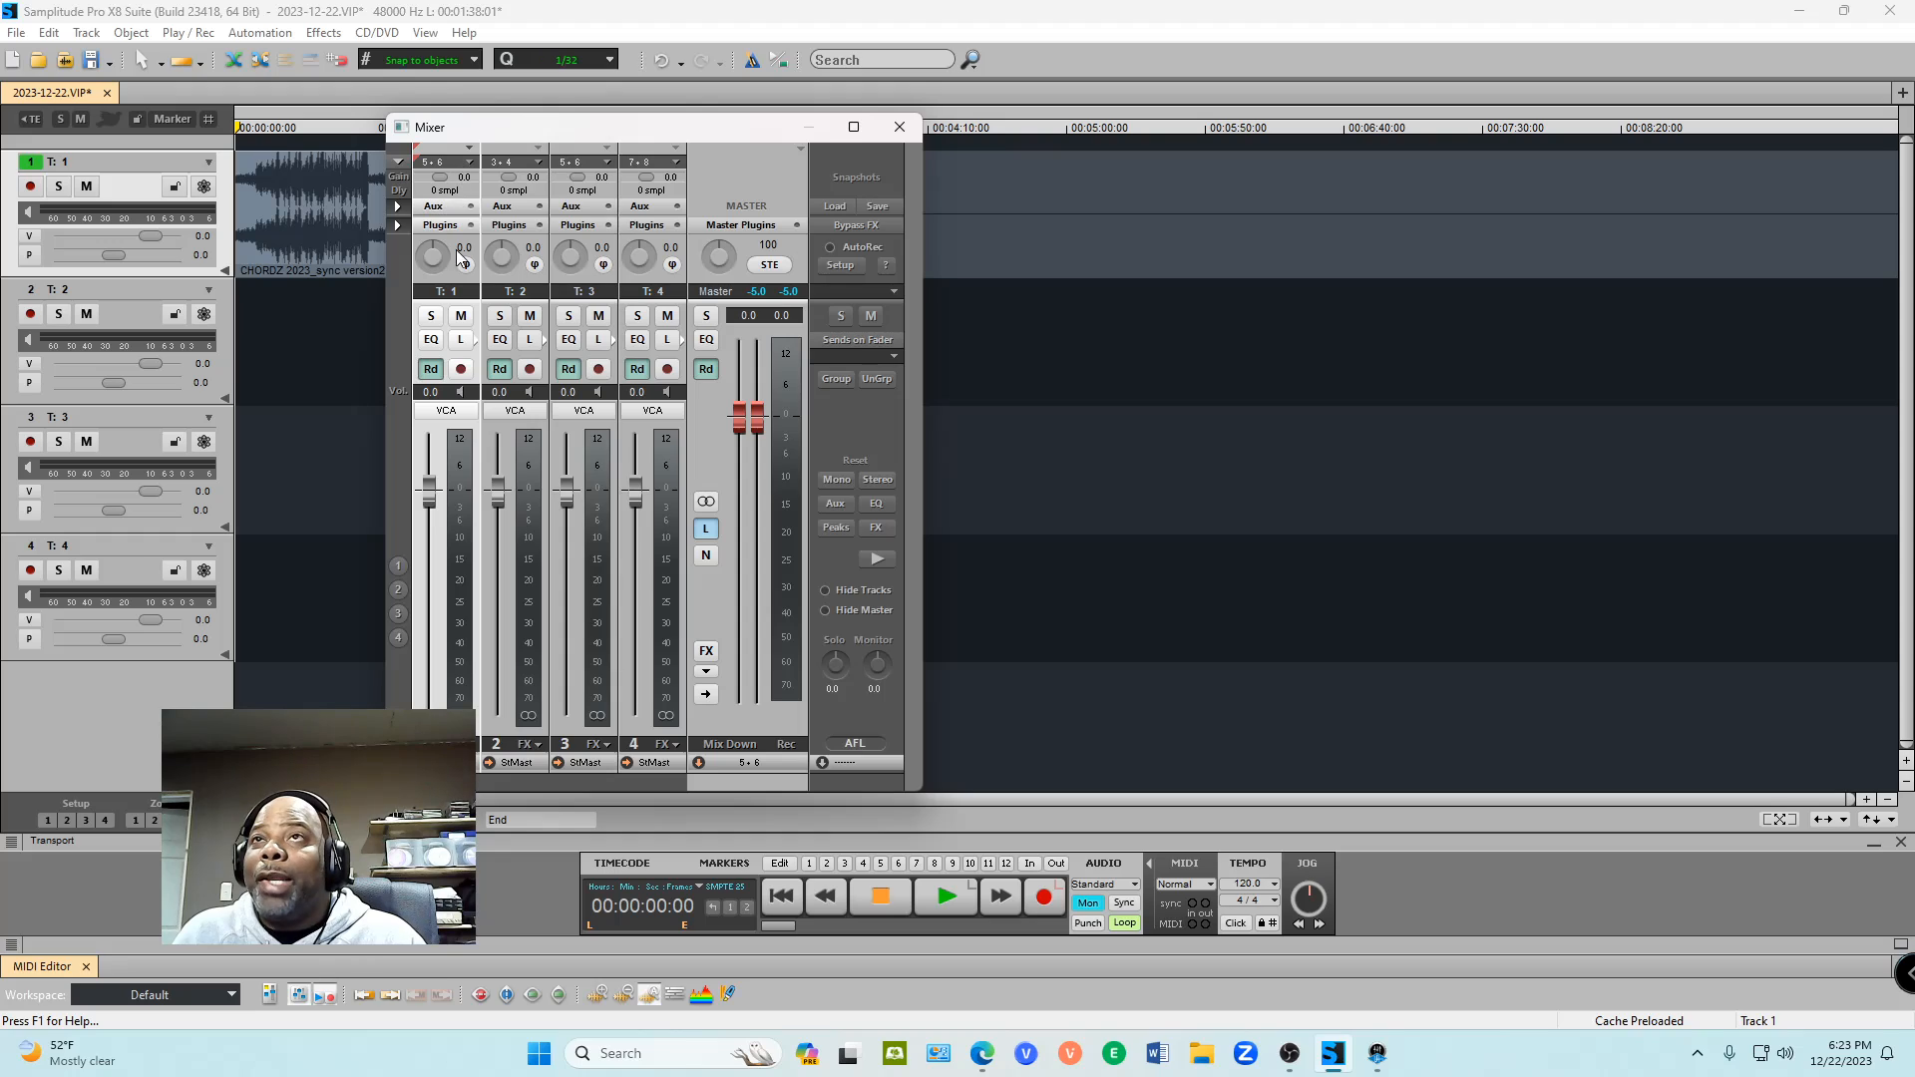
{"action": "left_click", "coordinate": [461, 762]}
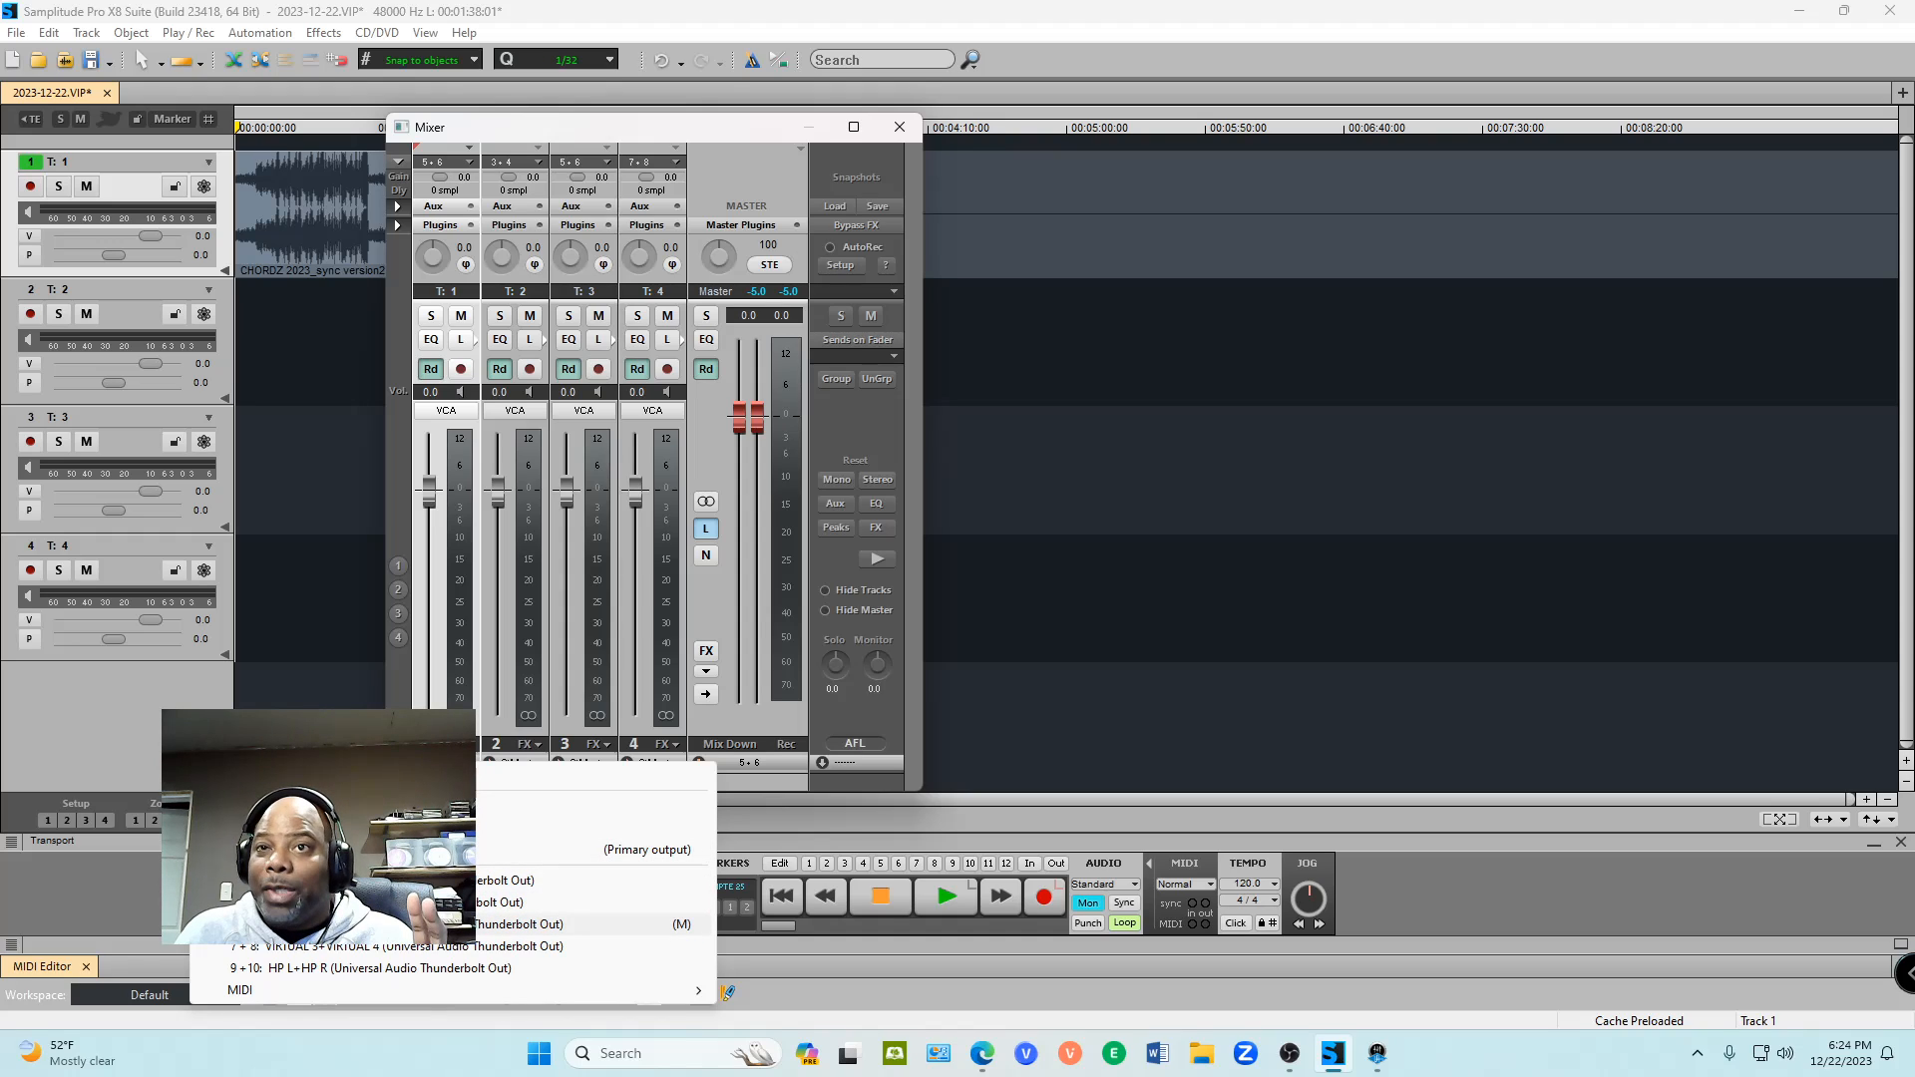
{"action": "left_click", "coordinate": [399, 925]}
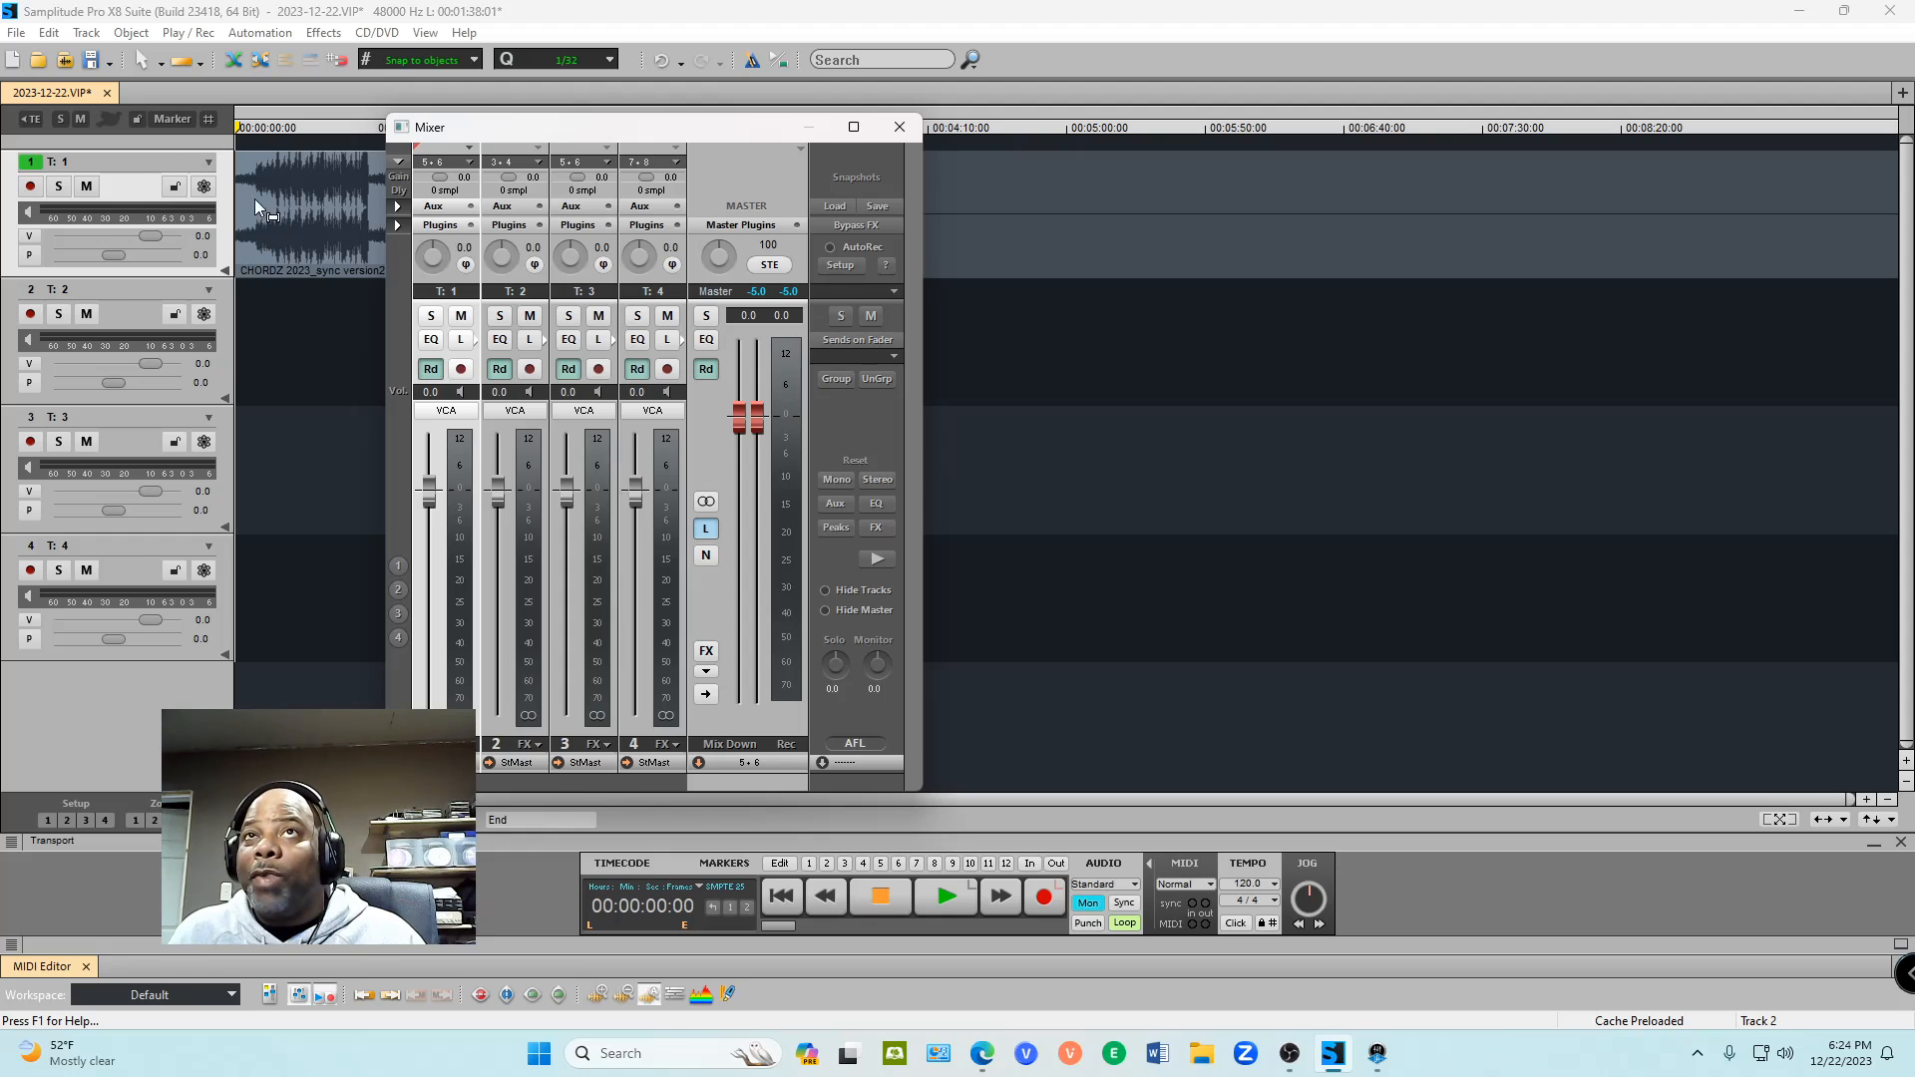
{"action": "left_click", "coordinate": [954, 906]}
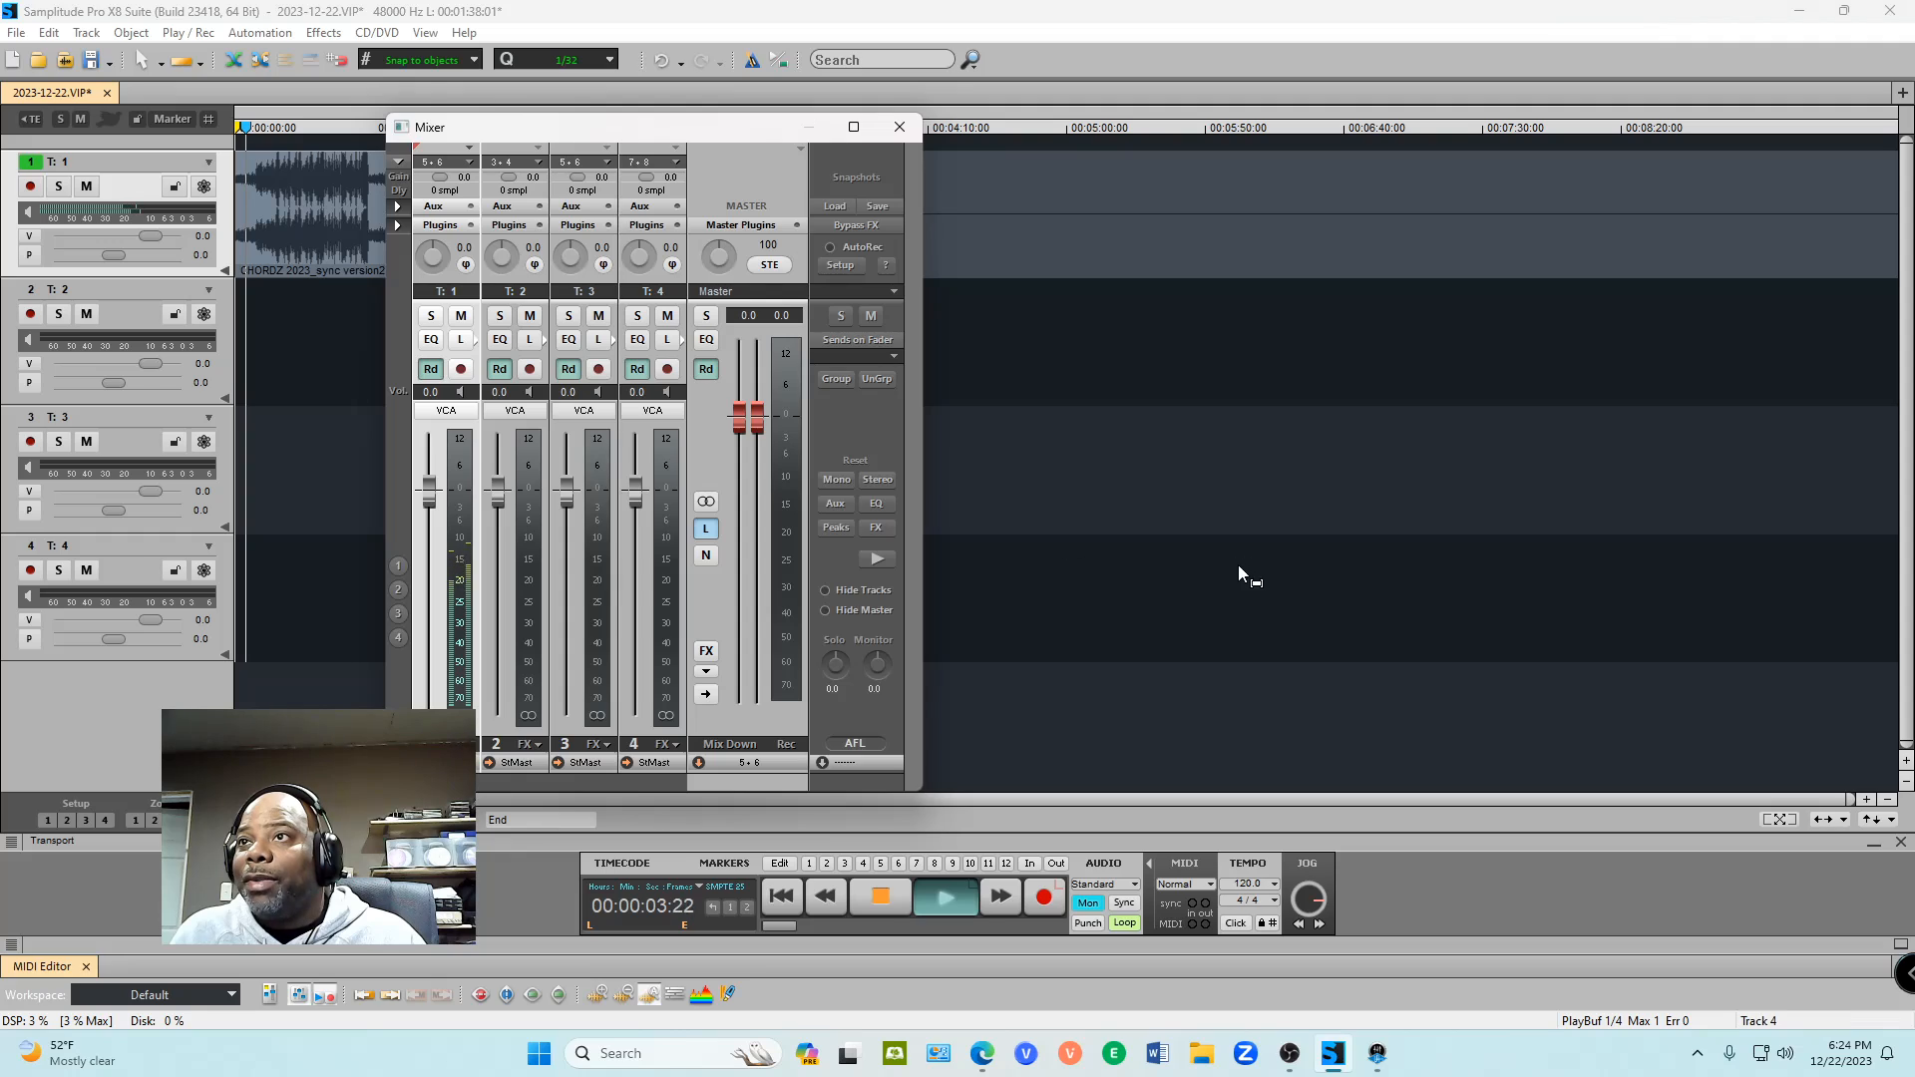
{"action": "key", "text": "space"}
{"action": "left_click", "coordinate": [1376, 1051]}
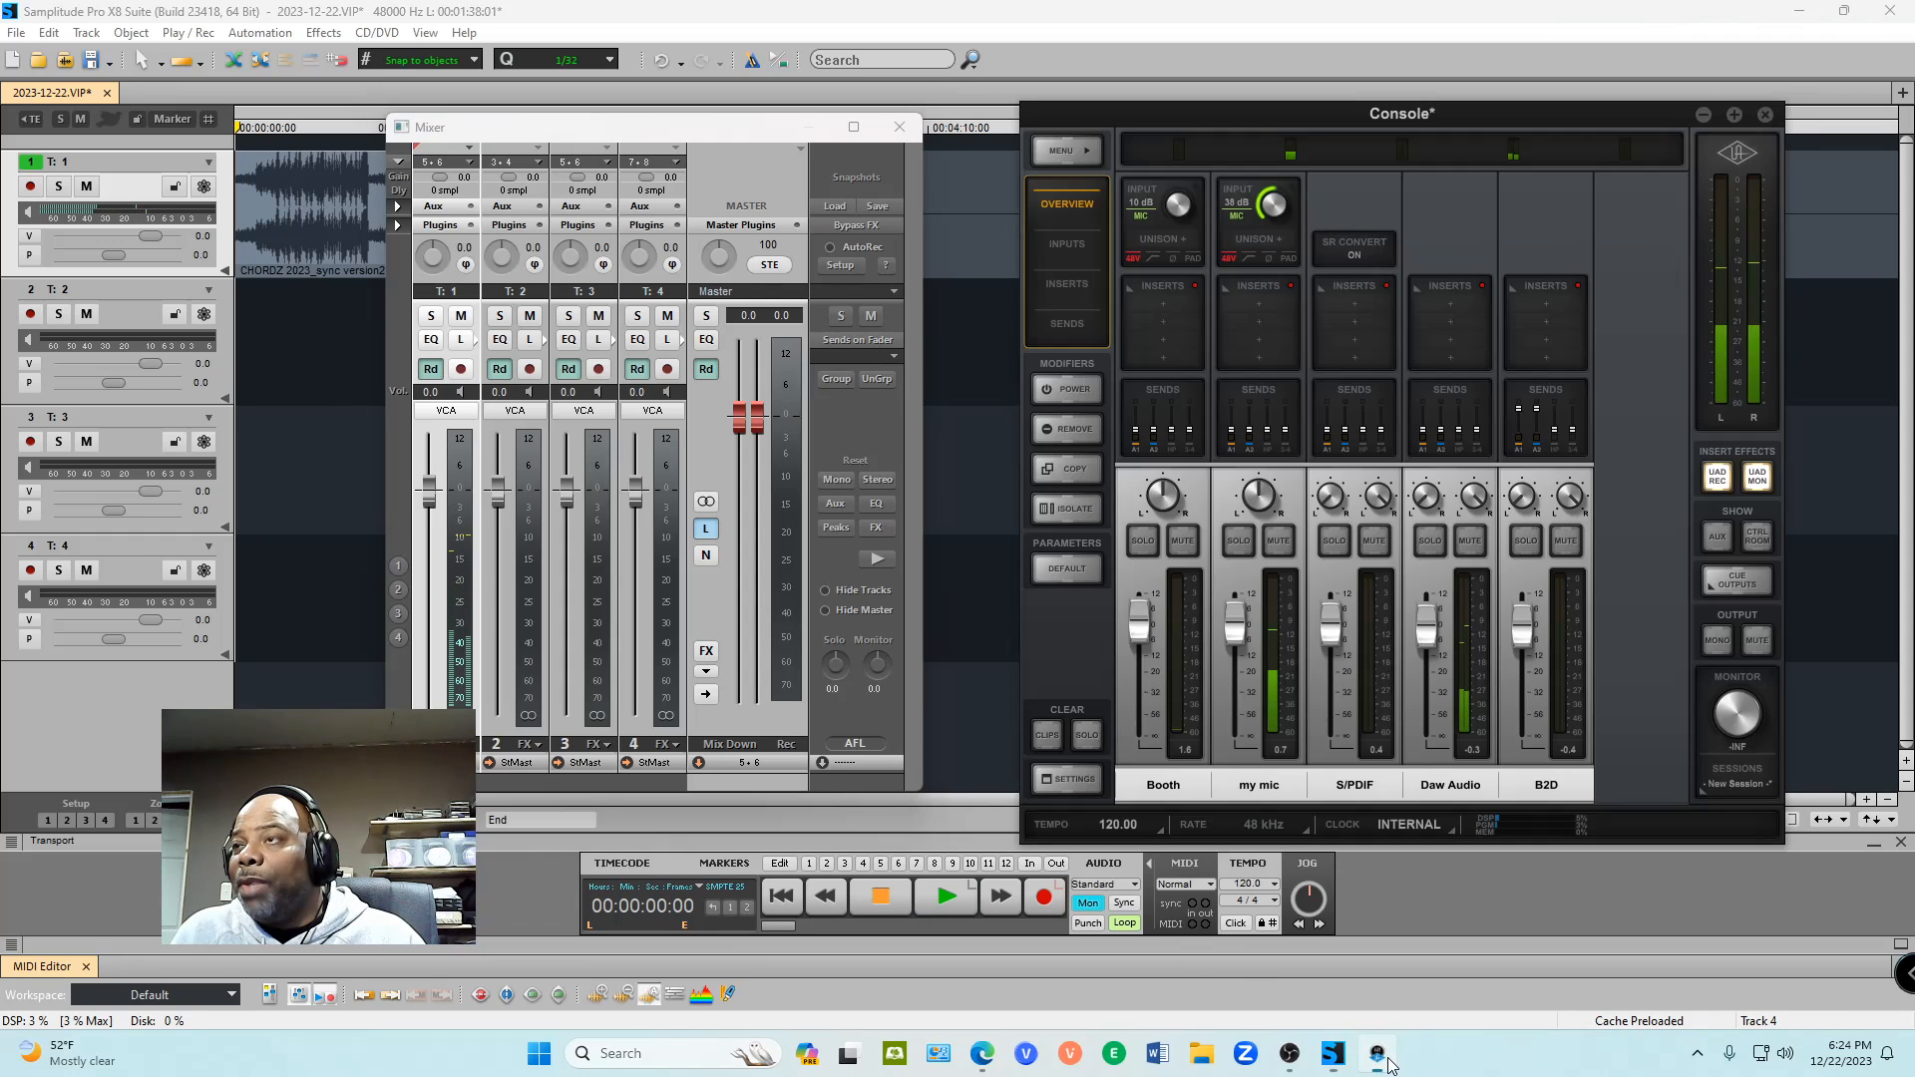
{"action": "left_click", "coordinate": [947, 897]}
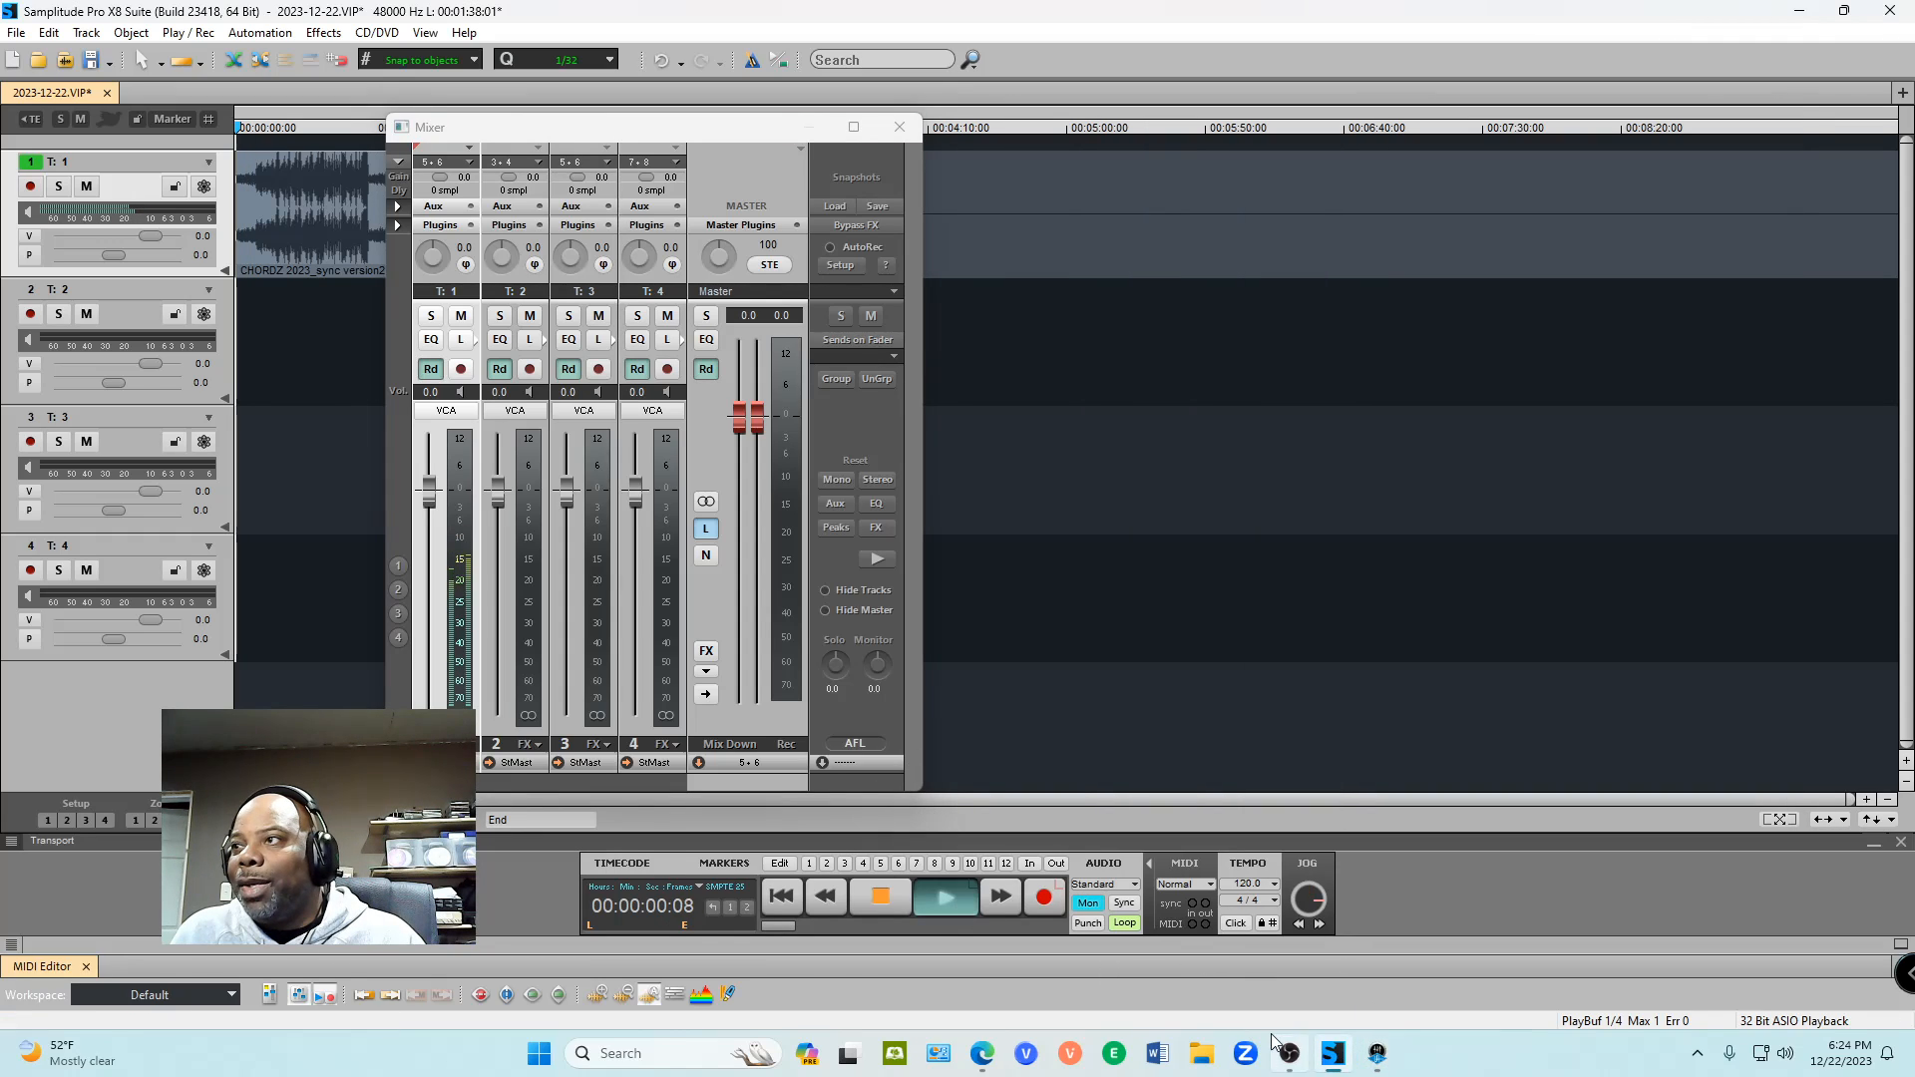
{"action": "left_click", "coordinate": [1376, 1051]}
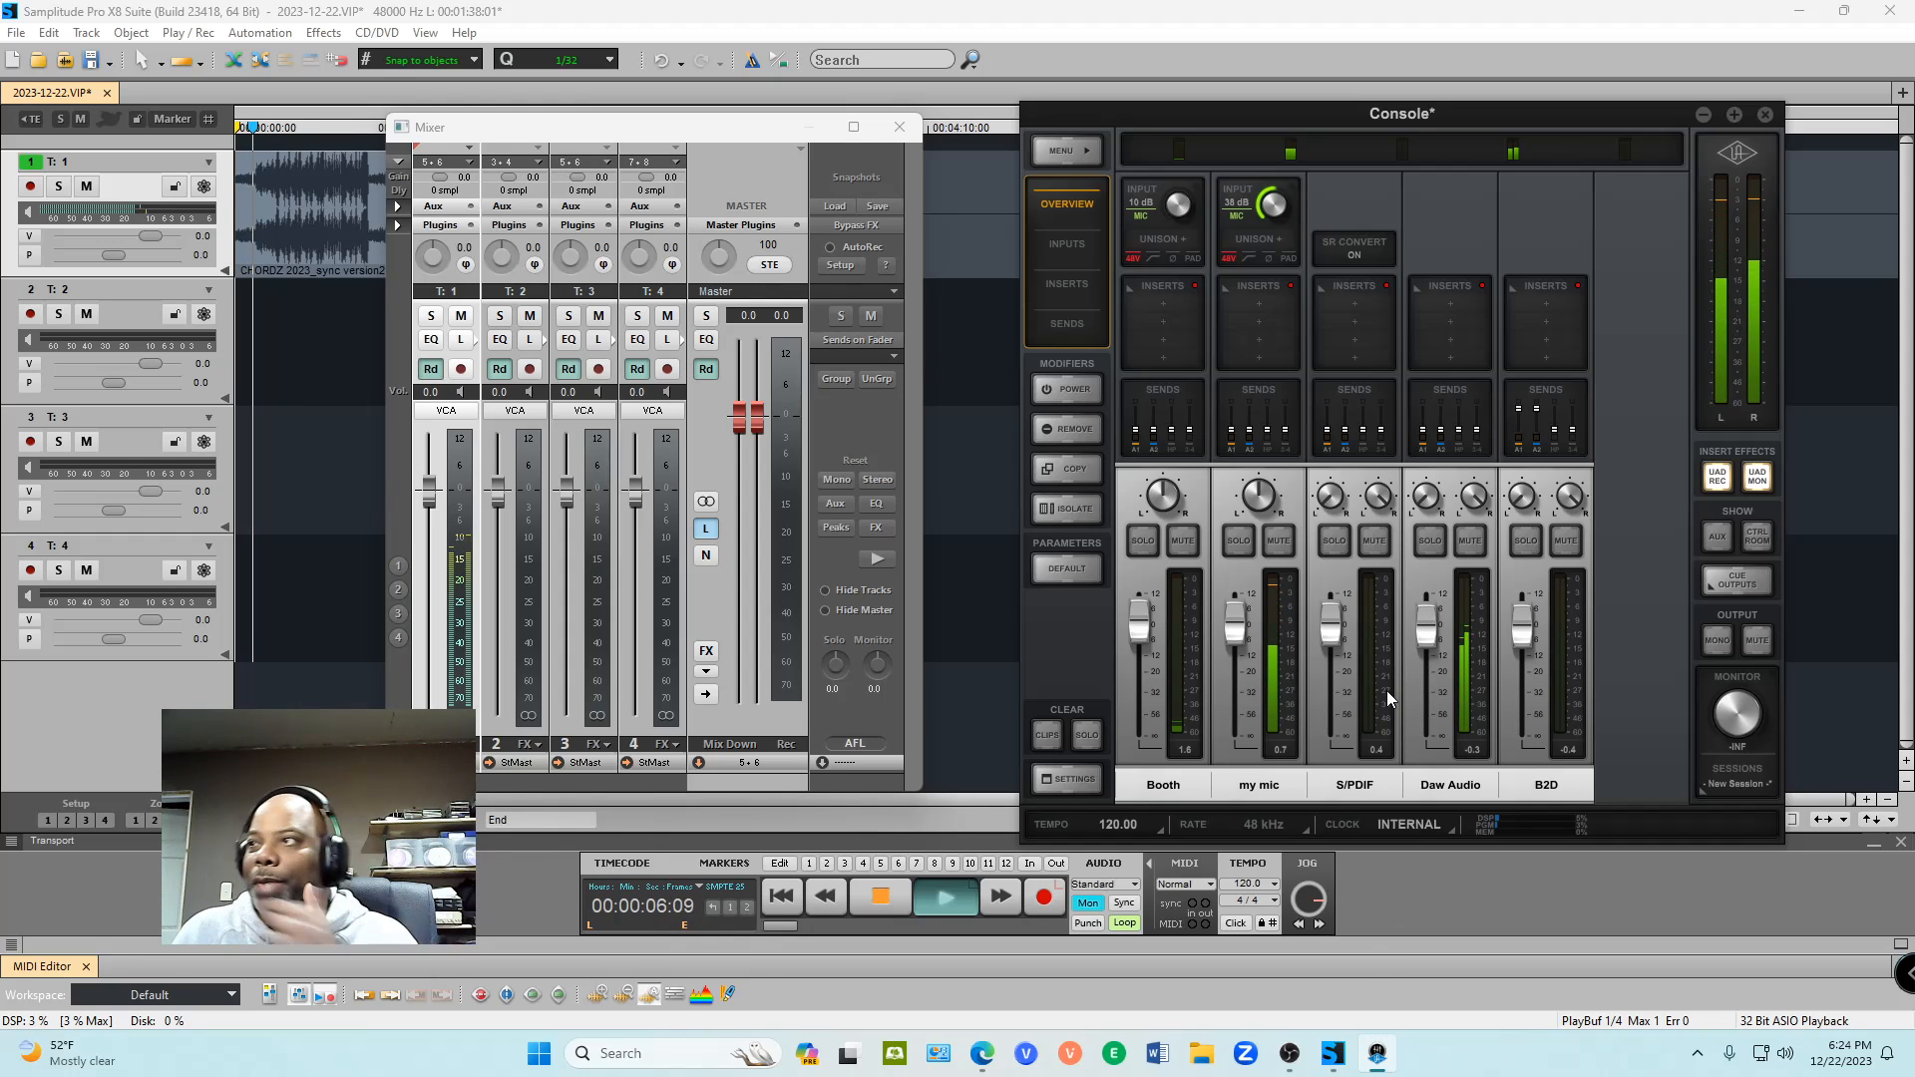
{"action": "mouse_move", "coordinate": [1438, 643]}
{"action": "left_mouse_down"}
{"action": "mouse_move", "coordinate": [1437, 758]}
{"action": "mouse_move", "coordinate": [1452, 641]}
{"action": "left_mouse_up"}
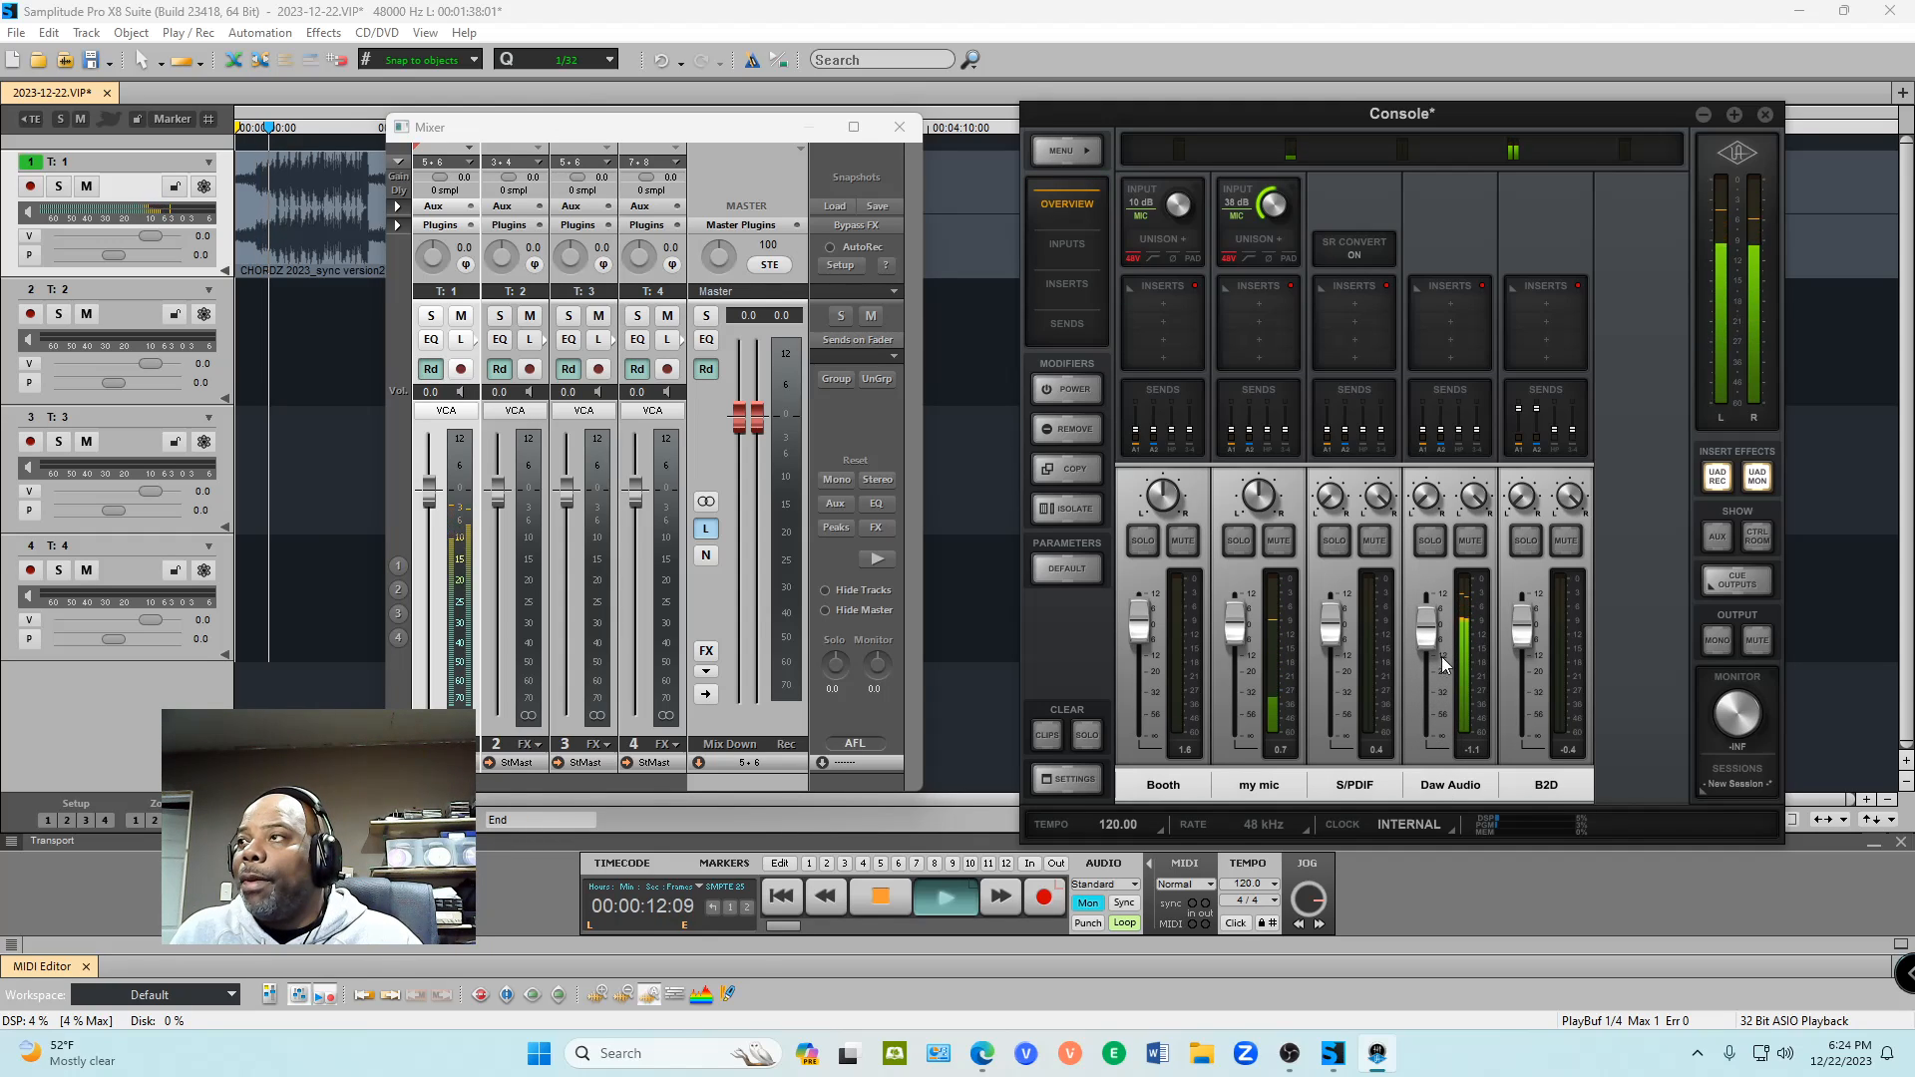
{"action": "left_click", "coordinate": [872, 904]}
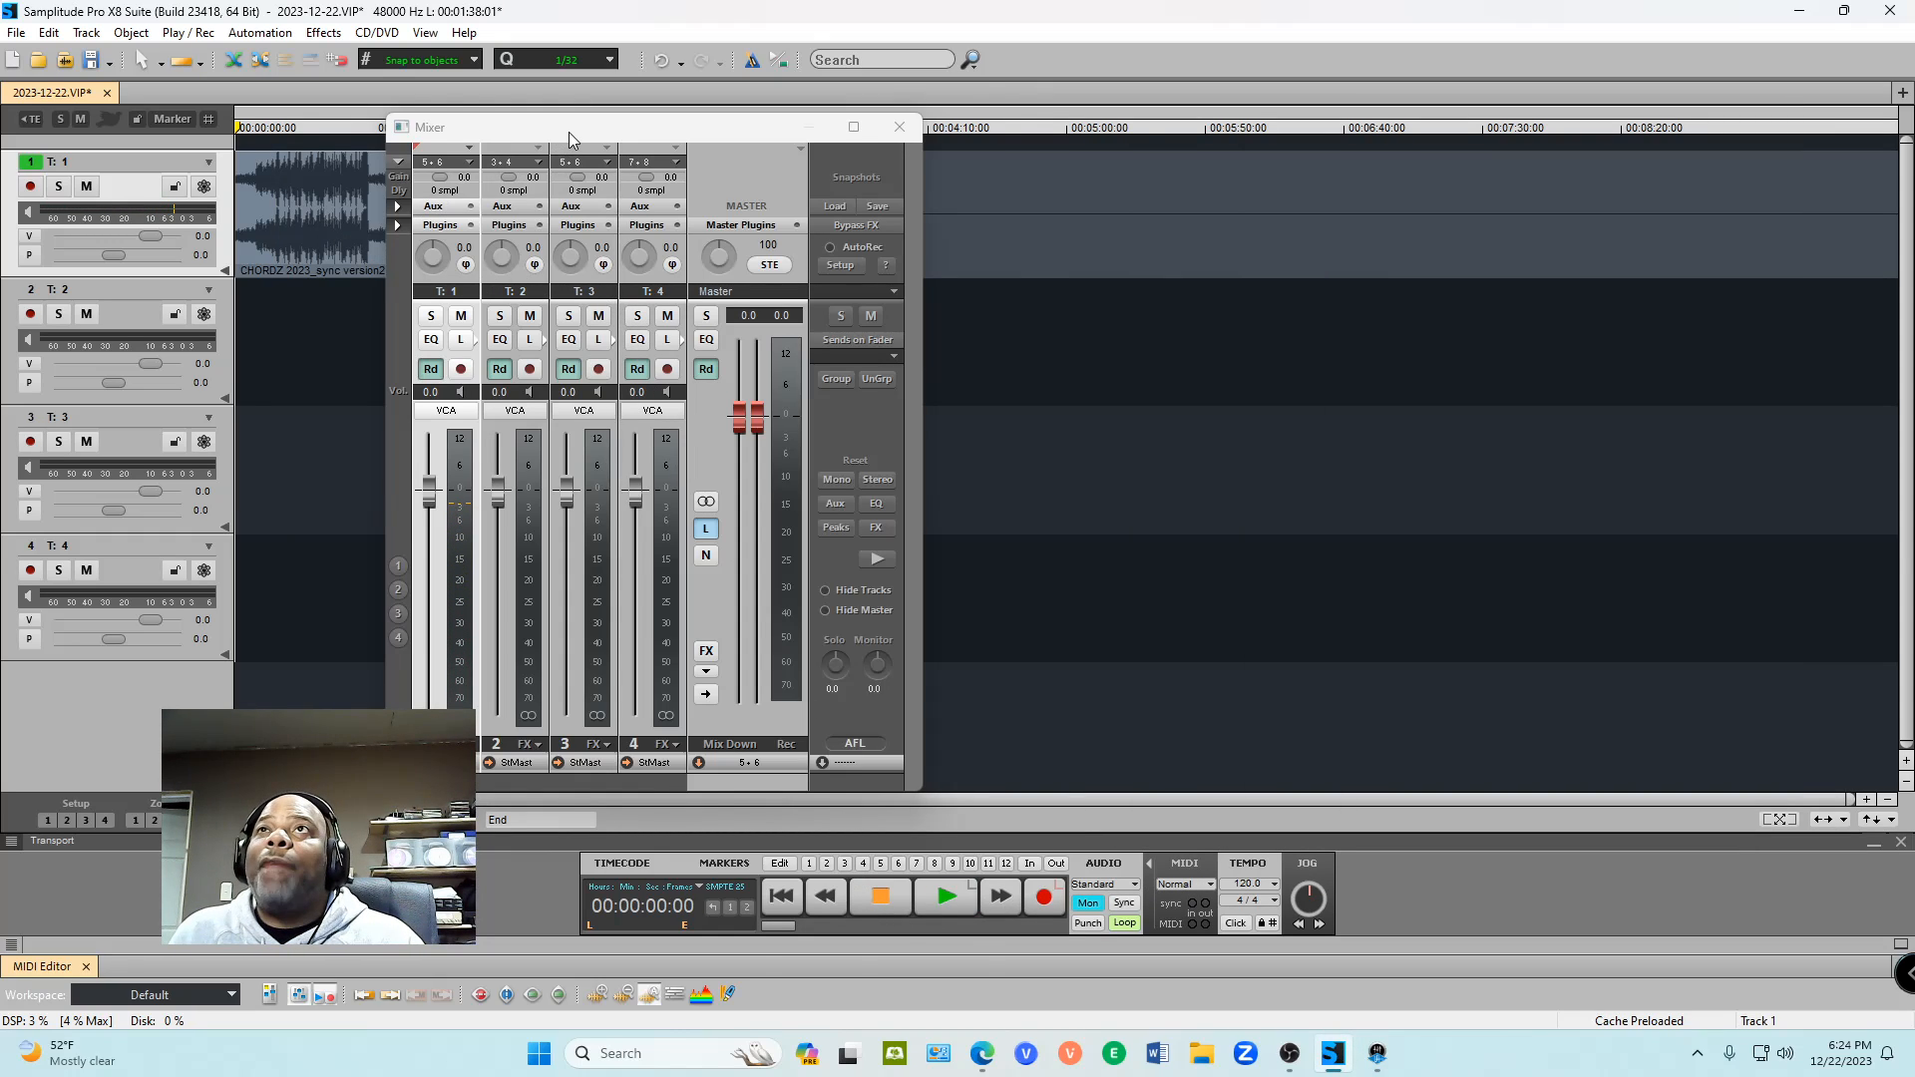
Step: Move the Mixer clear of the song clip and set track 2's recording input to 5+6 VIRTUAL 1+VIRTUAL 2
{"action": "left_click_drag", "start_coordinate": [569, 132], "coordinate": [803, 151]}
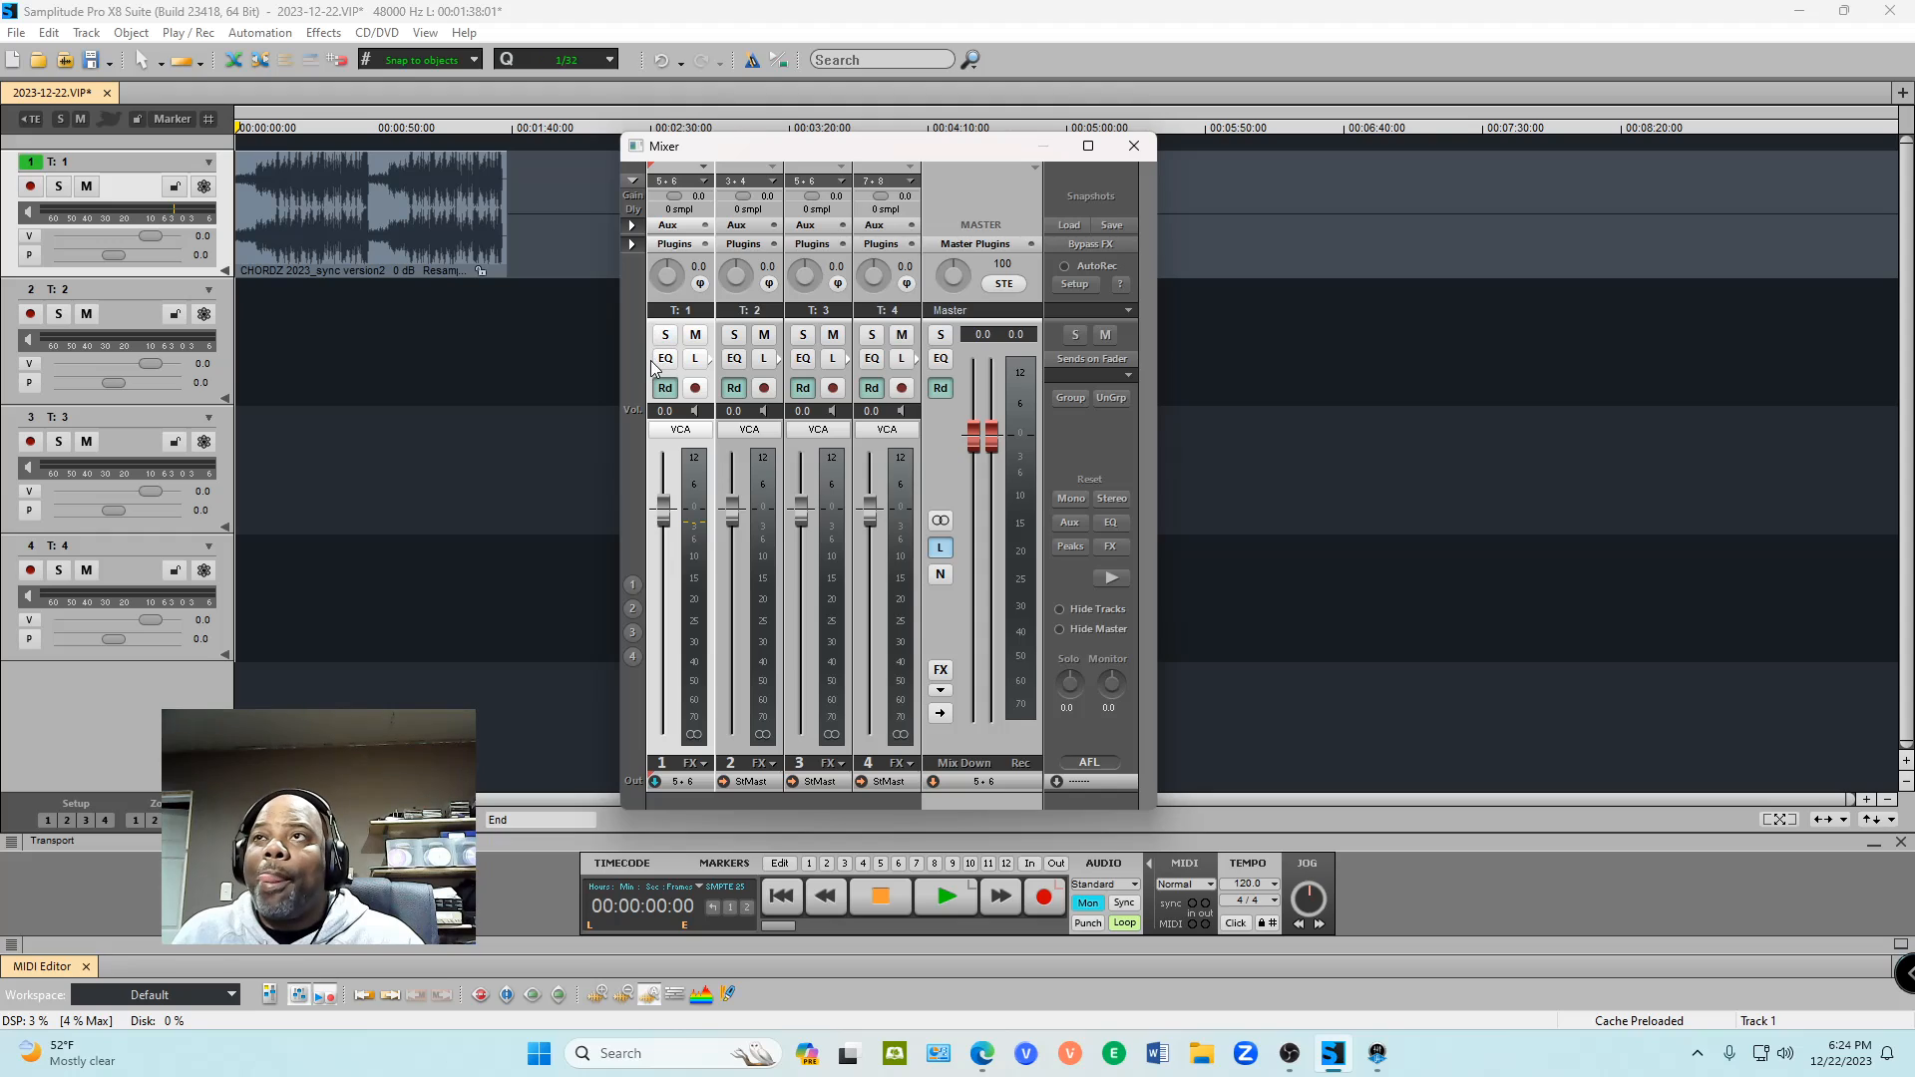
{"action": "left_click", "coordinate": [764, 183]}
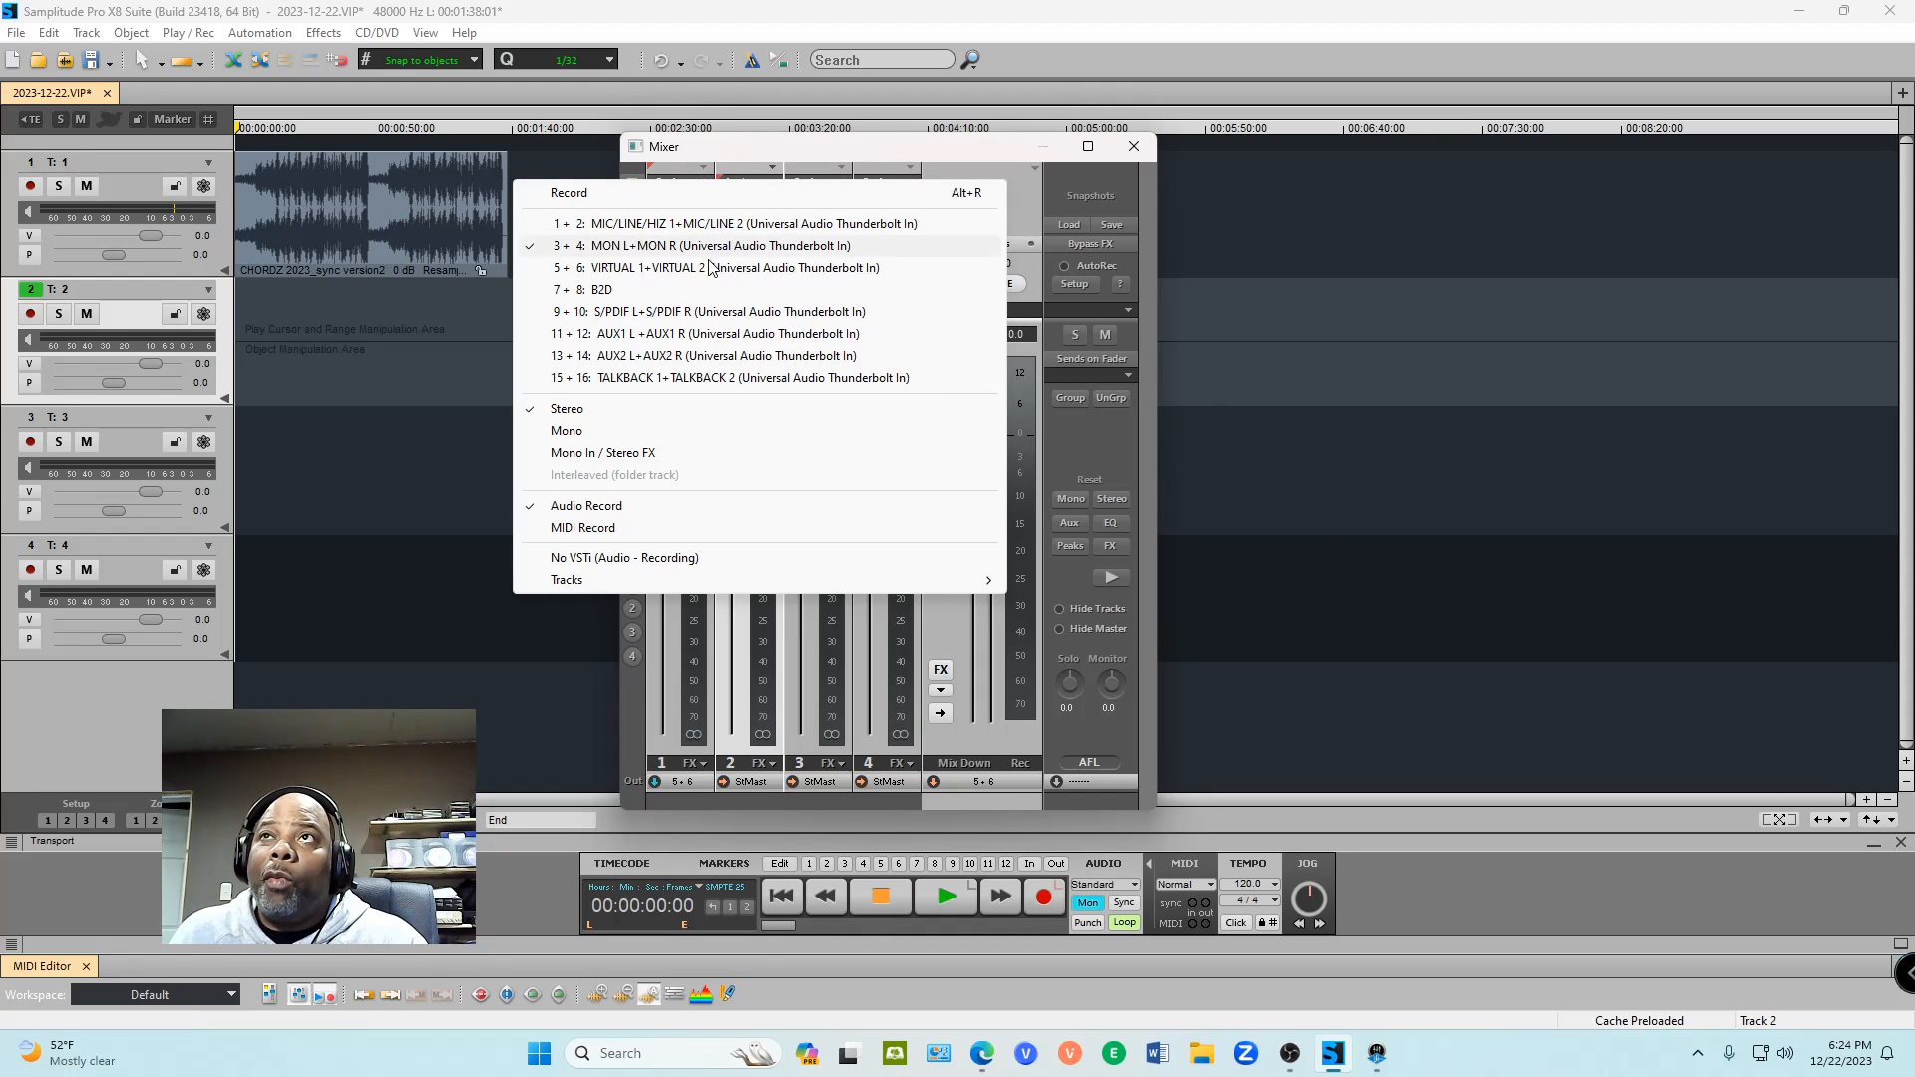
{"action": "left_click", "coordinate": [656, 270]}
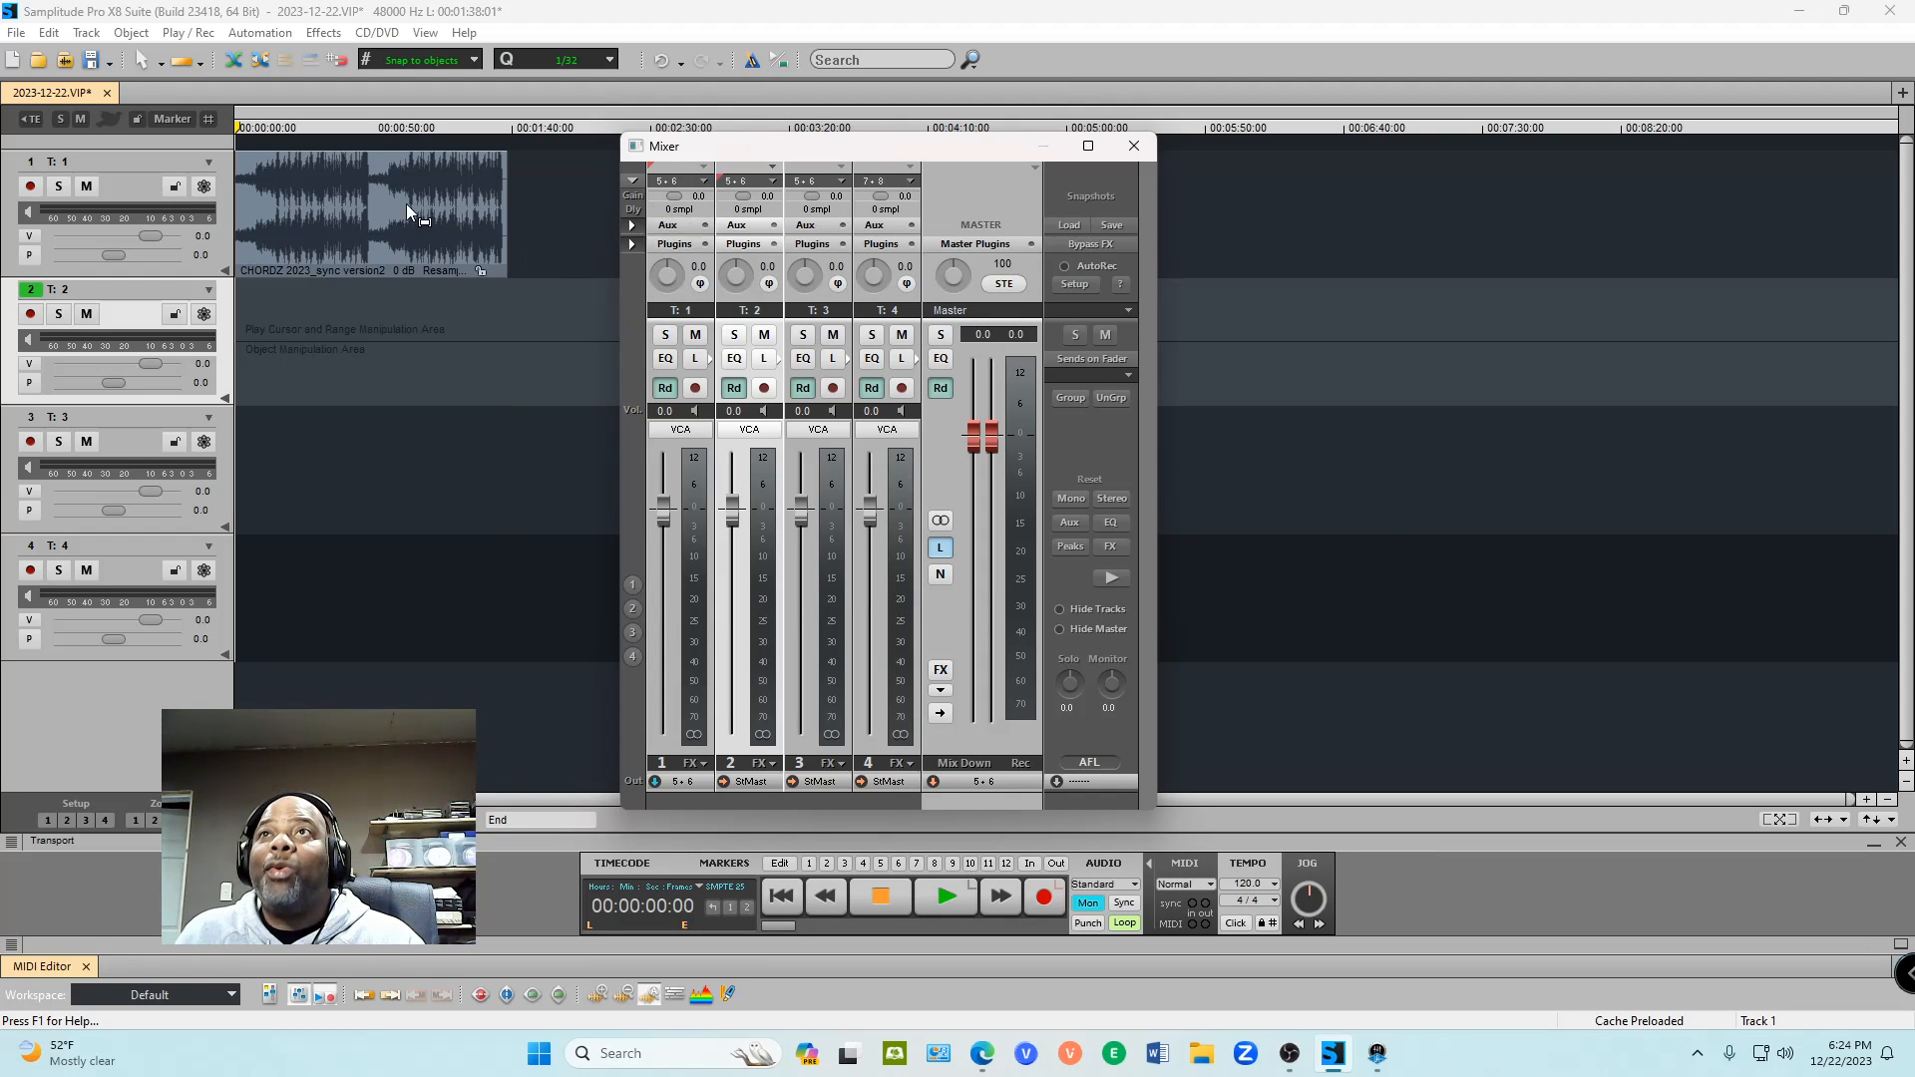
{"action": "left_click", "coordinate": [761, 186]}
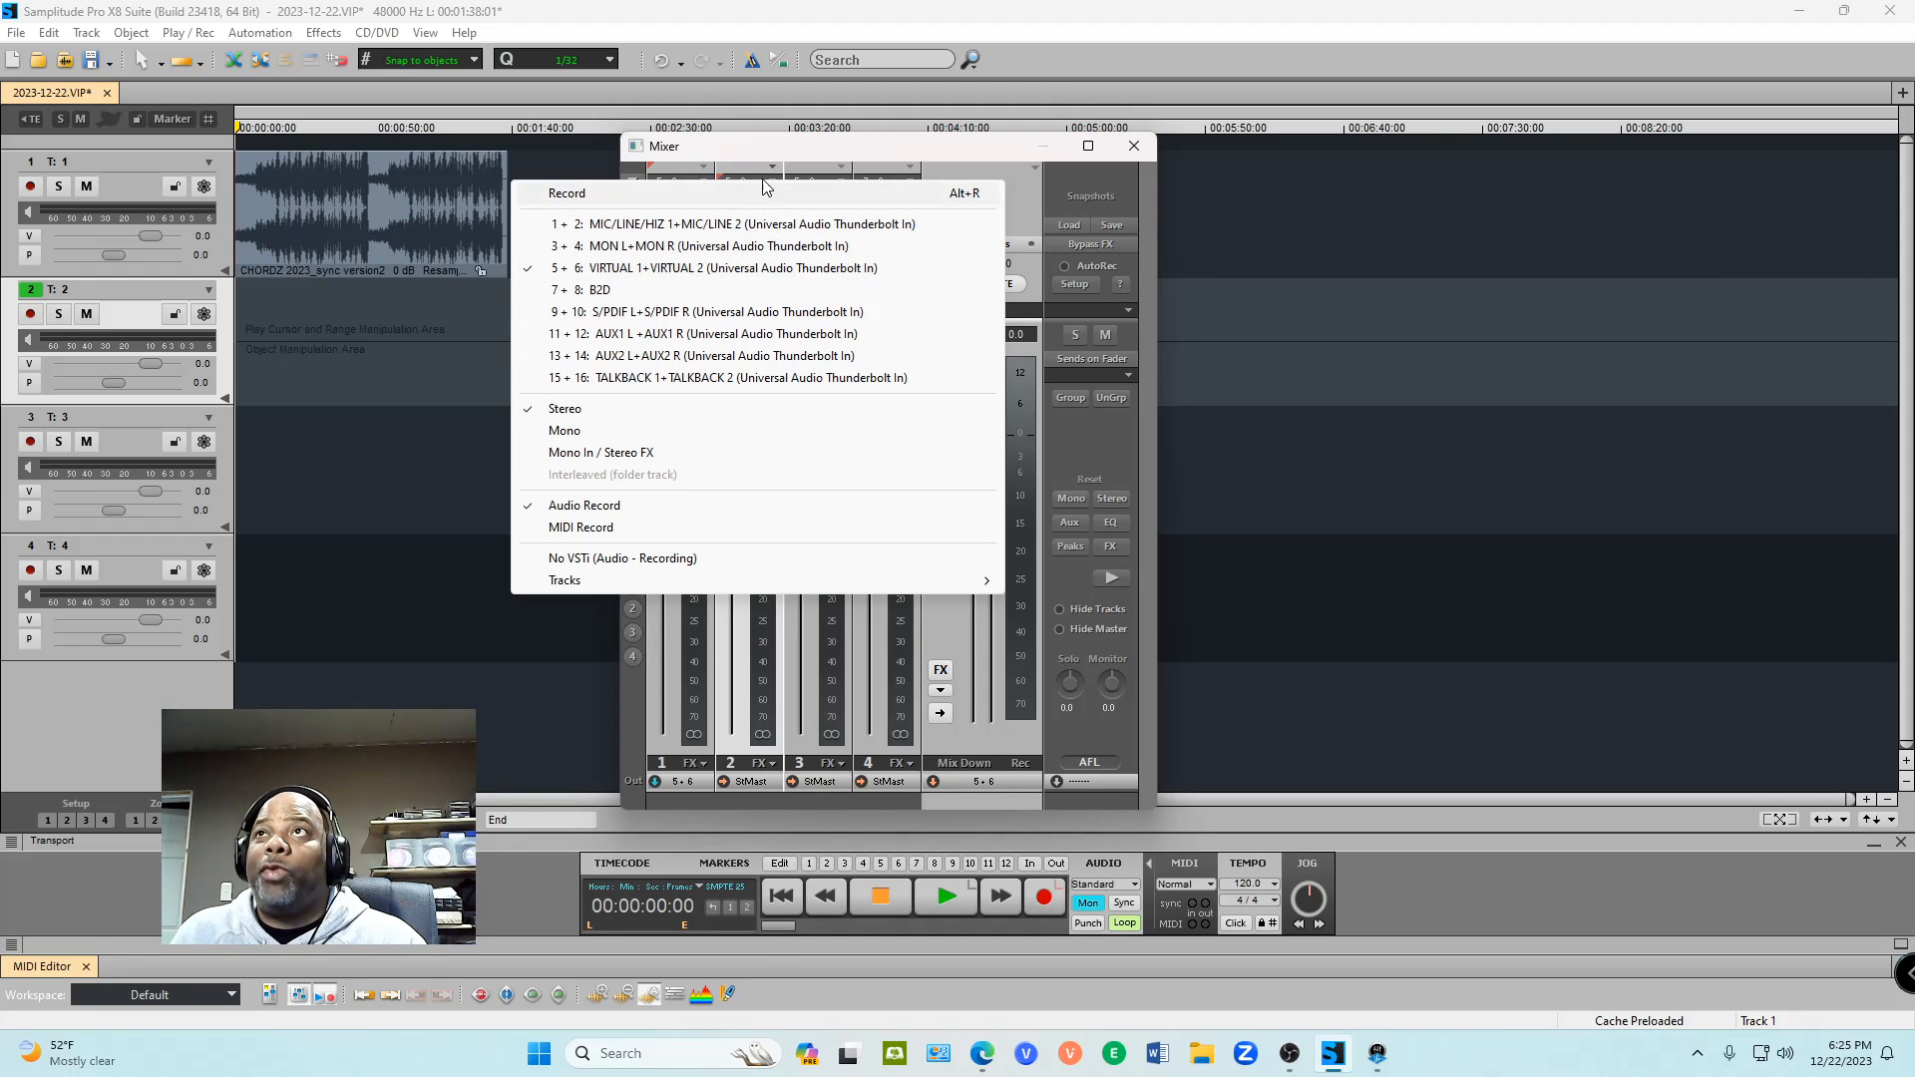
{"action": "left_click", "coordinate": [697, 272]}
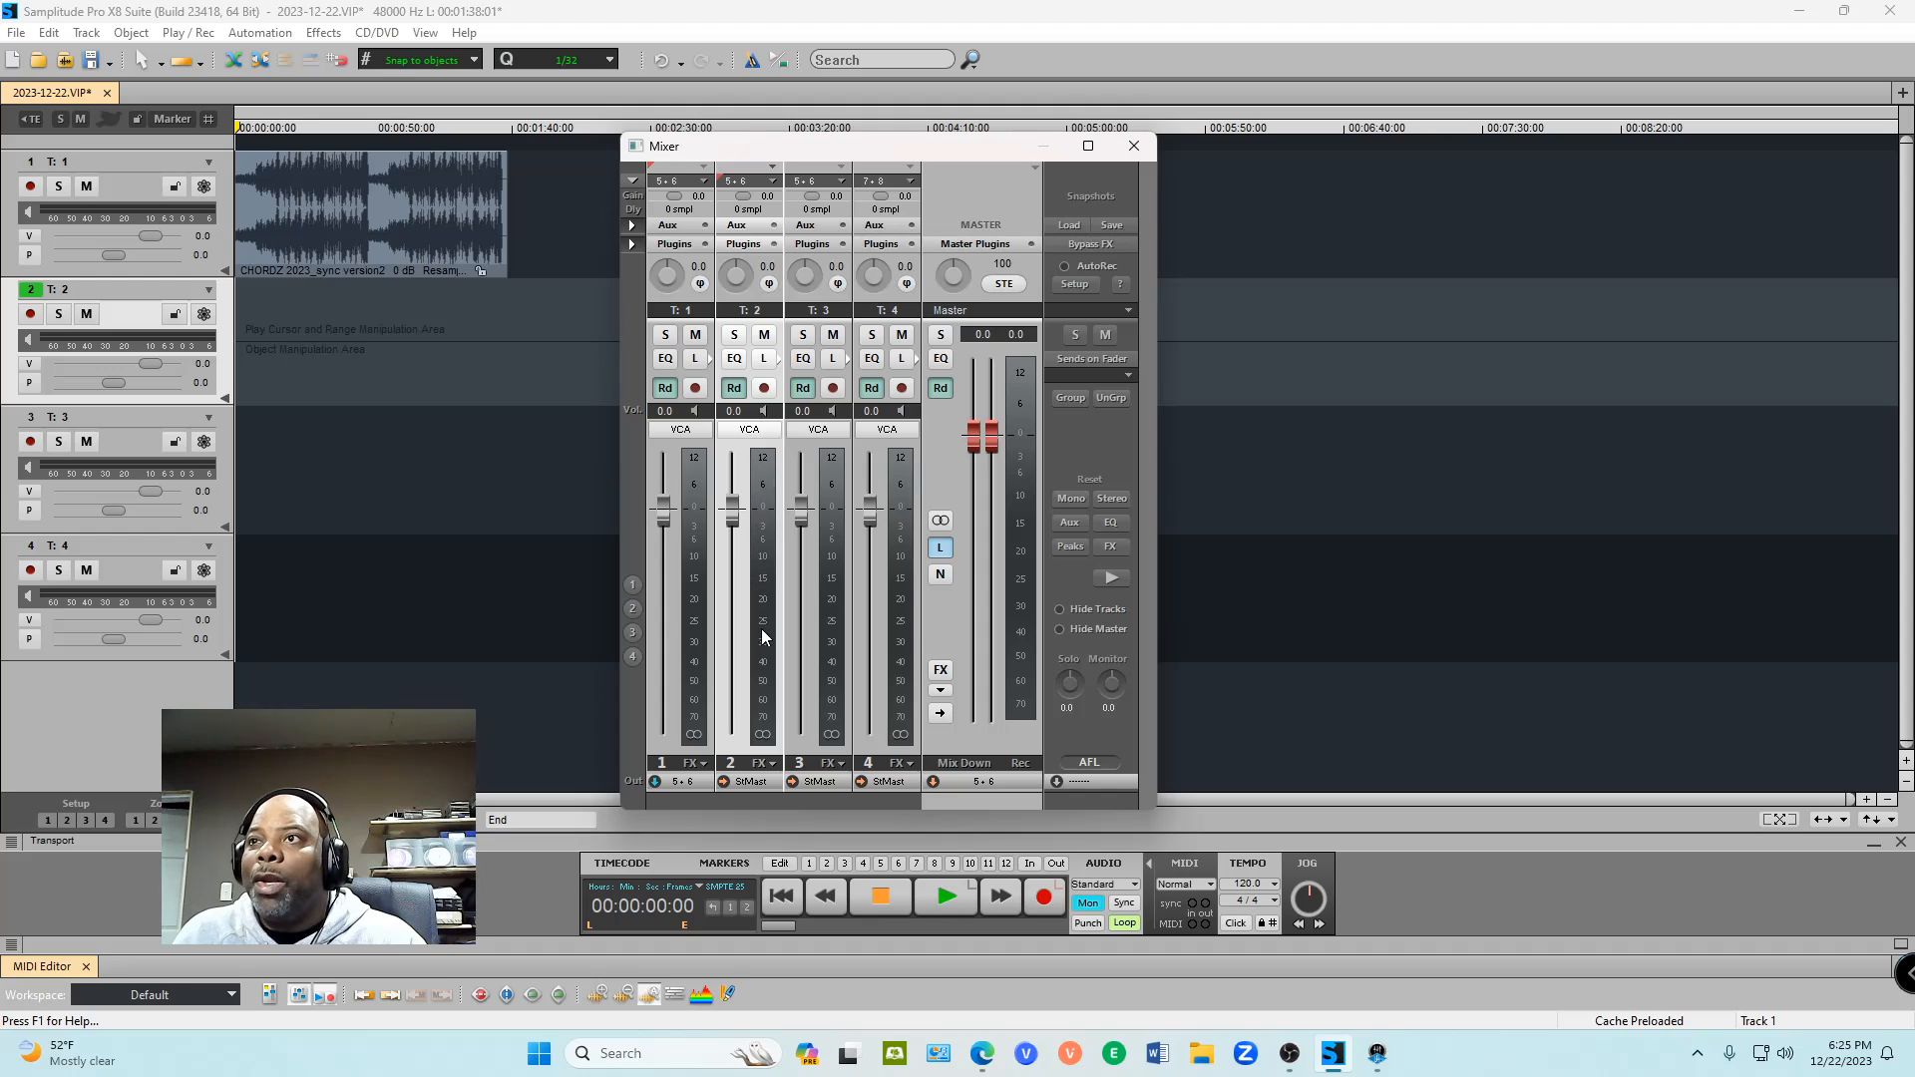
Step: Route track 2's output to 1+2 MON L+MON R and review its list of output devices
{"action": "left_click", "coordinate": [753, 783]}
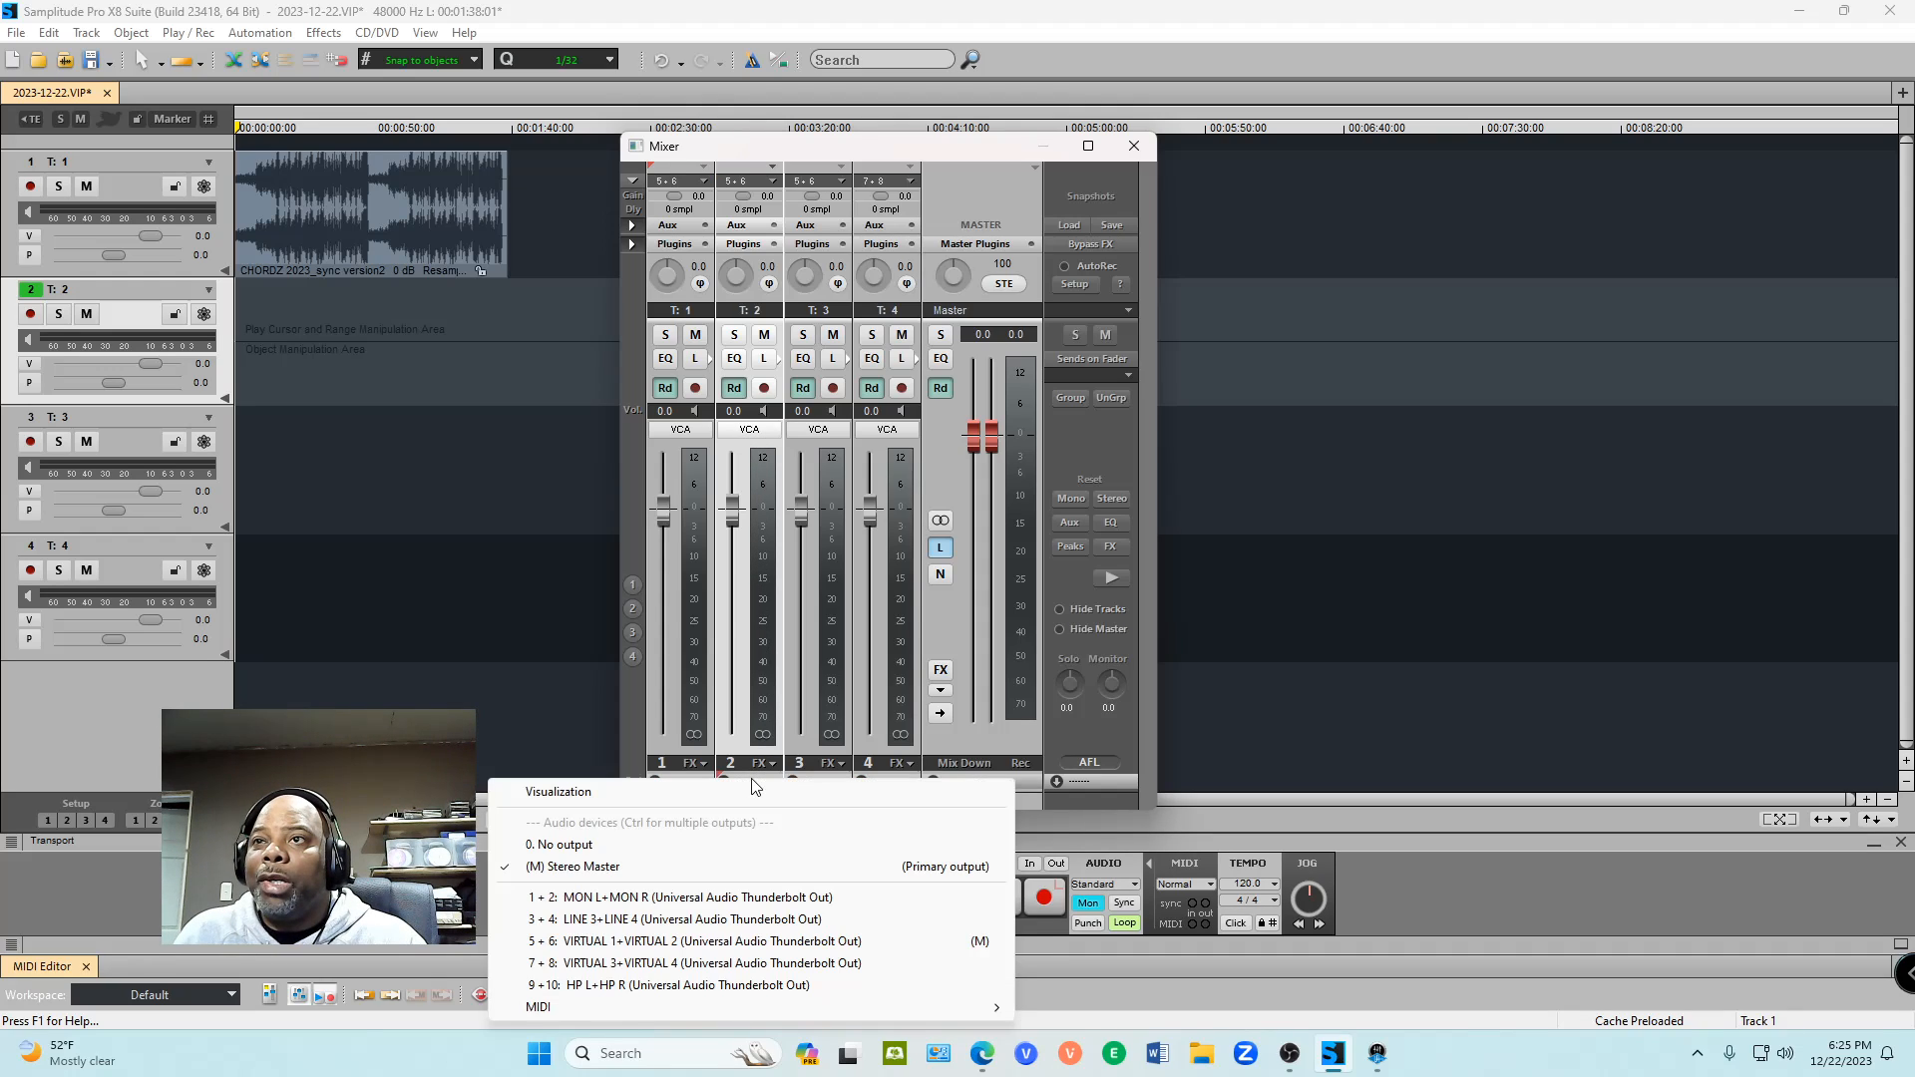
{"action": "left_click", "coordinate": [684, 900]}
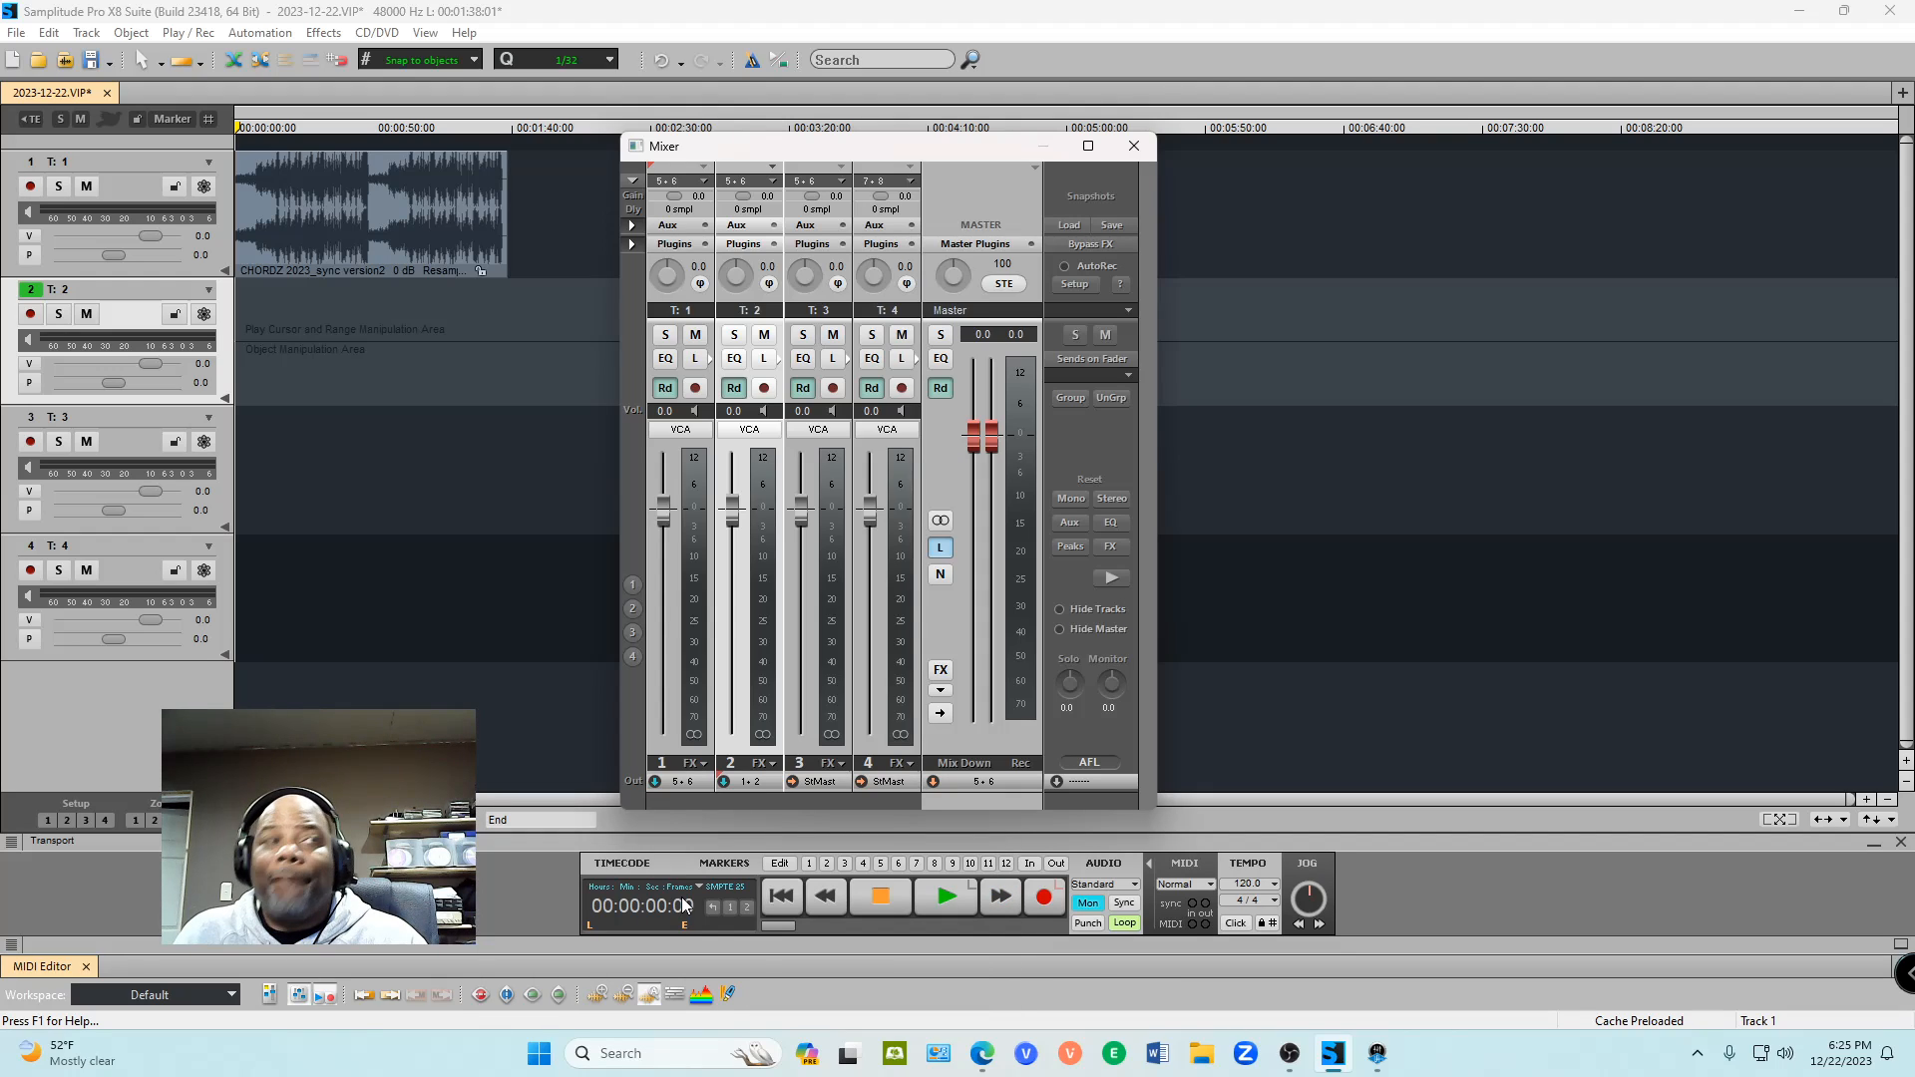
{"action": "left_click", "coordinate": [760, 781]}
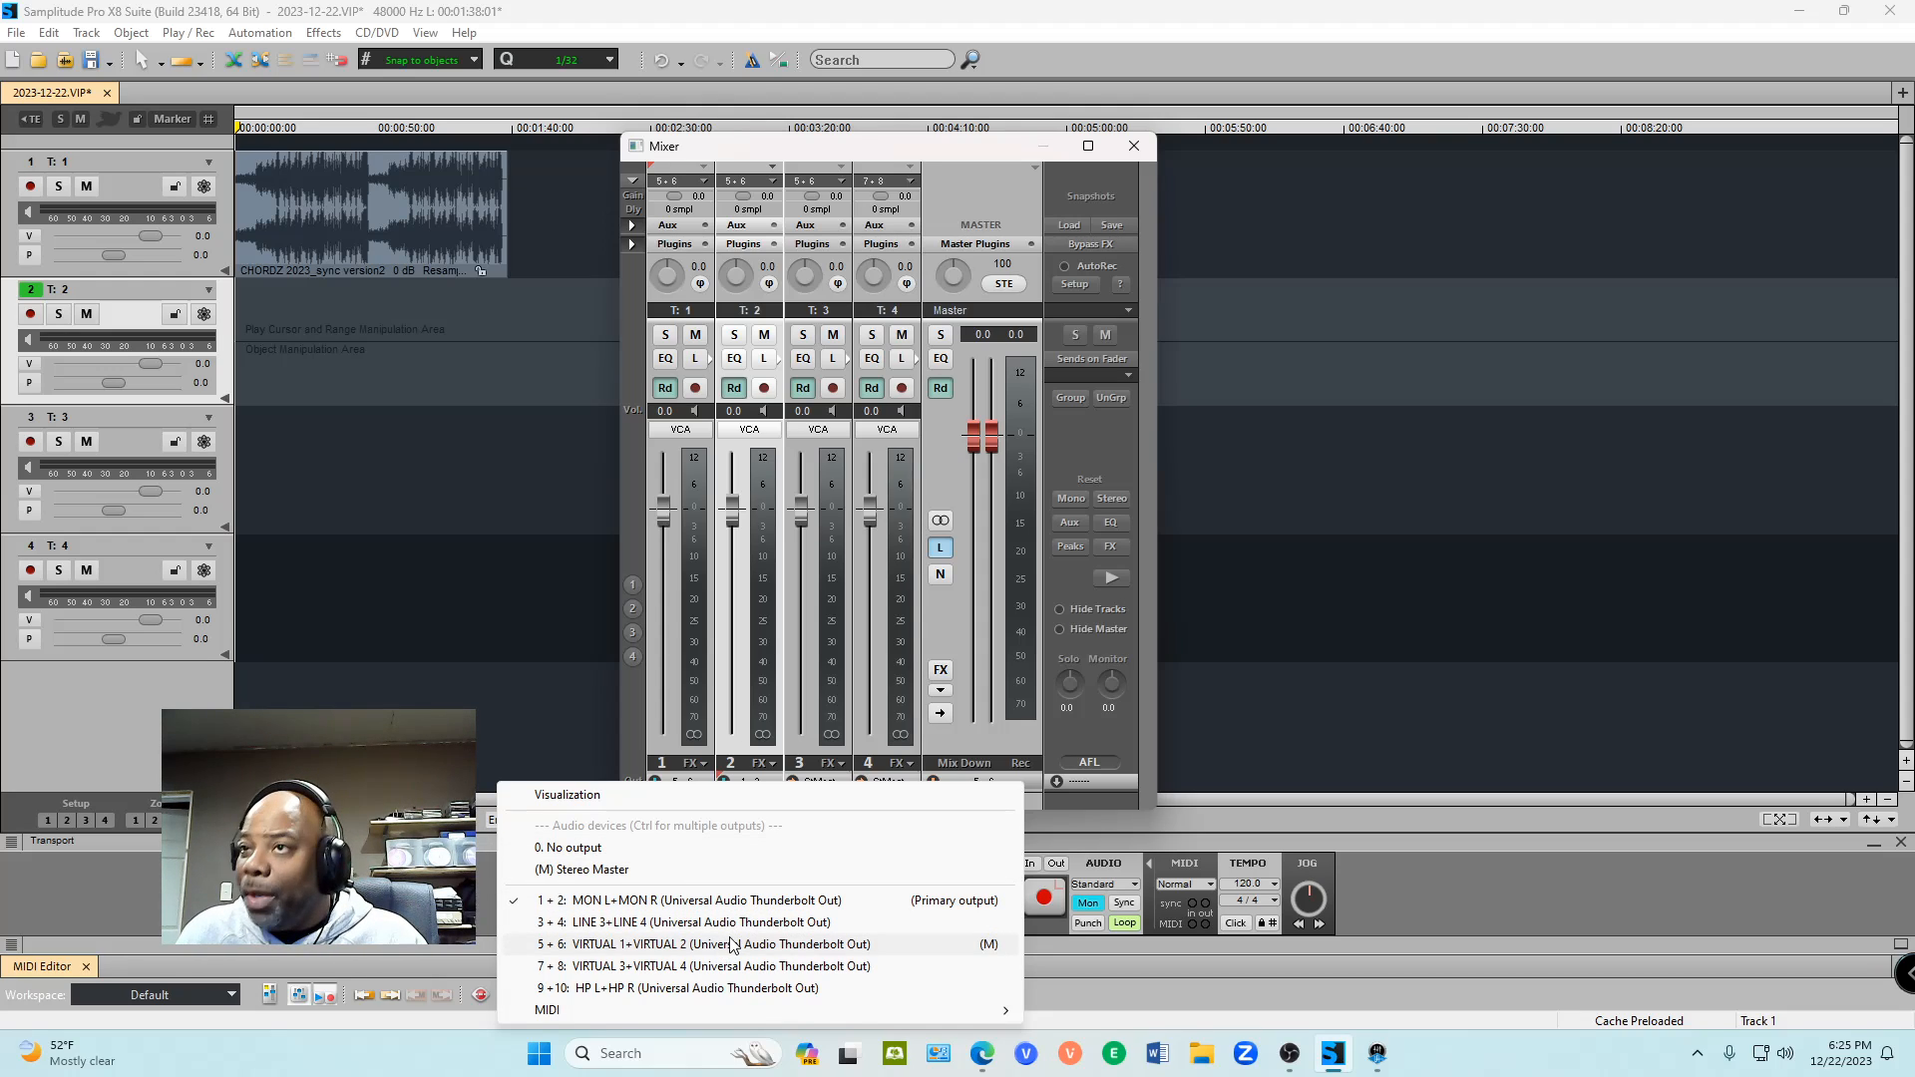
{"action": "left_click", "coordinate": [630, 741]}
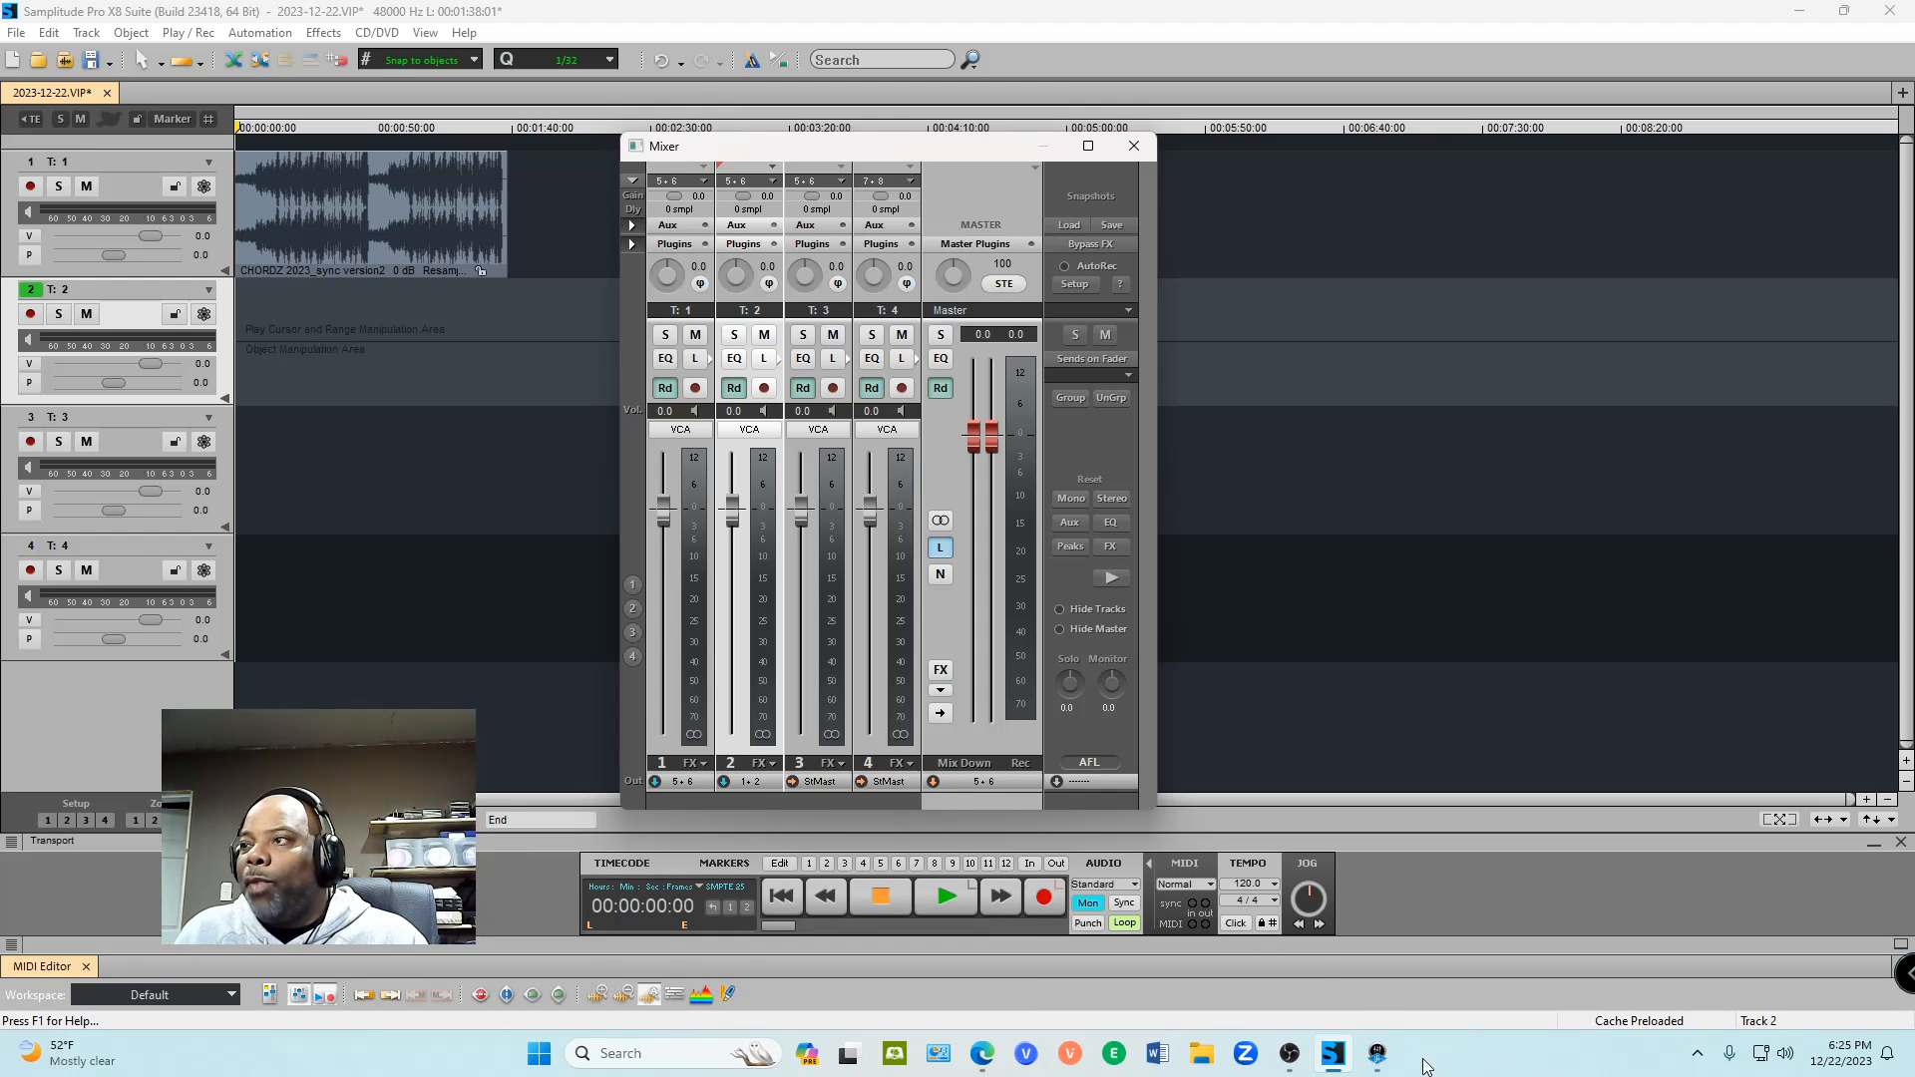
Step: Switch to Console, examine the monitor and virtual channel assignments in the I/O Matrix settings, and close the settings window
{"action": "left_click", "coordinate": [1382, 1059]}
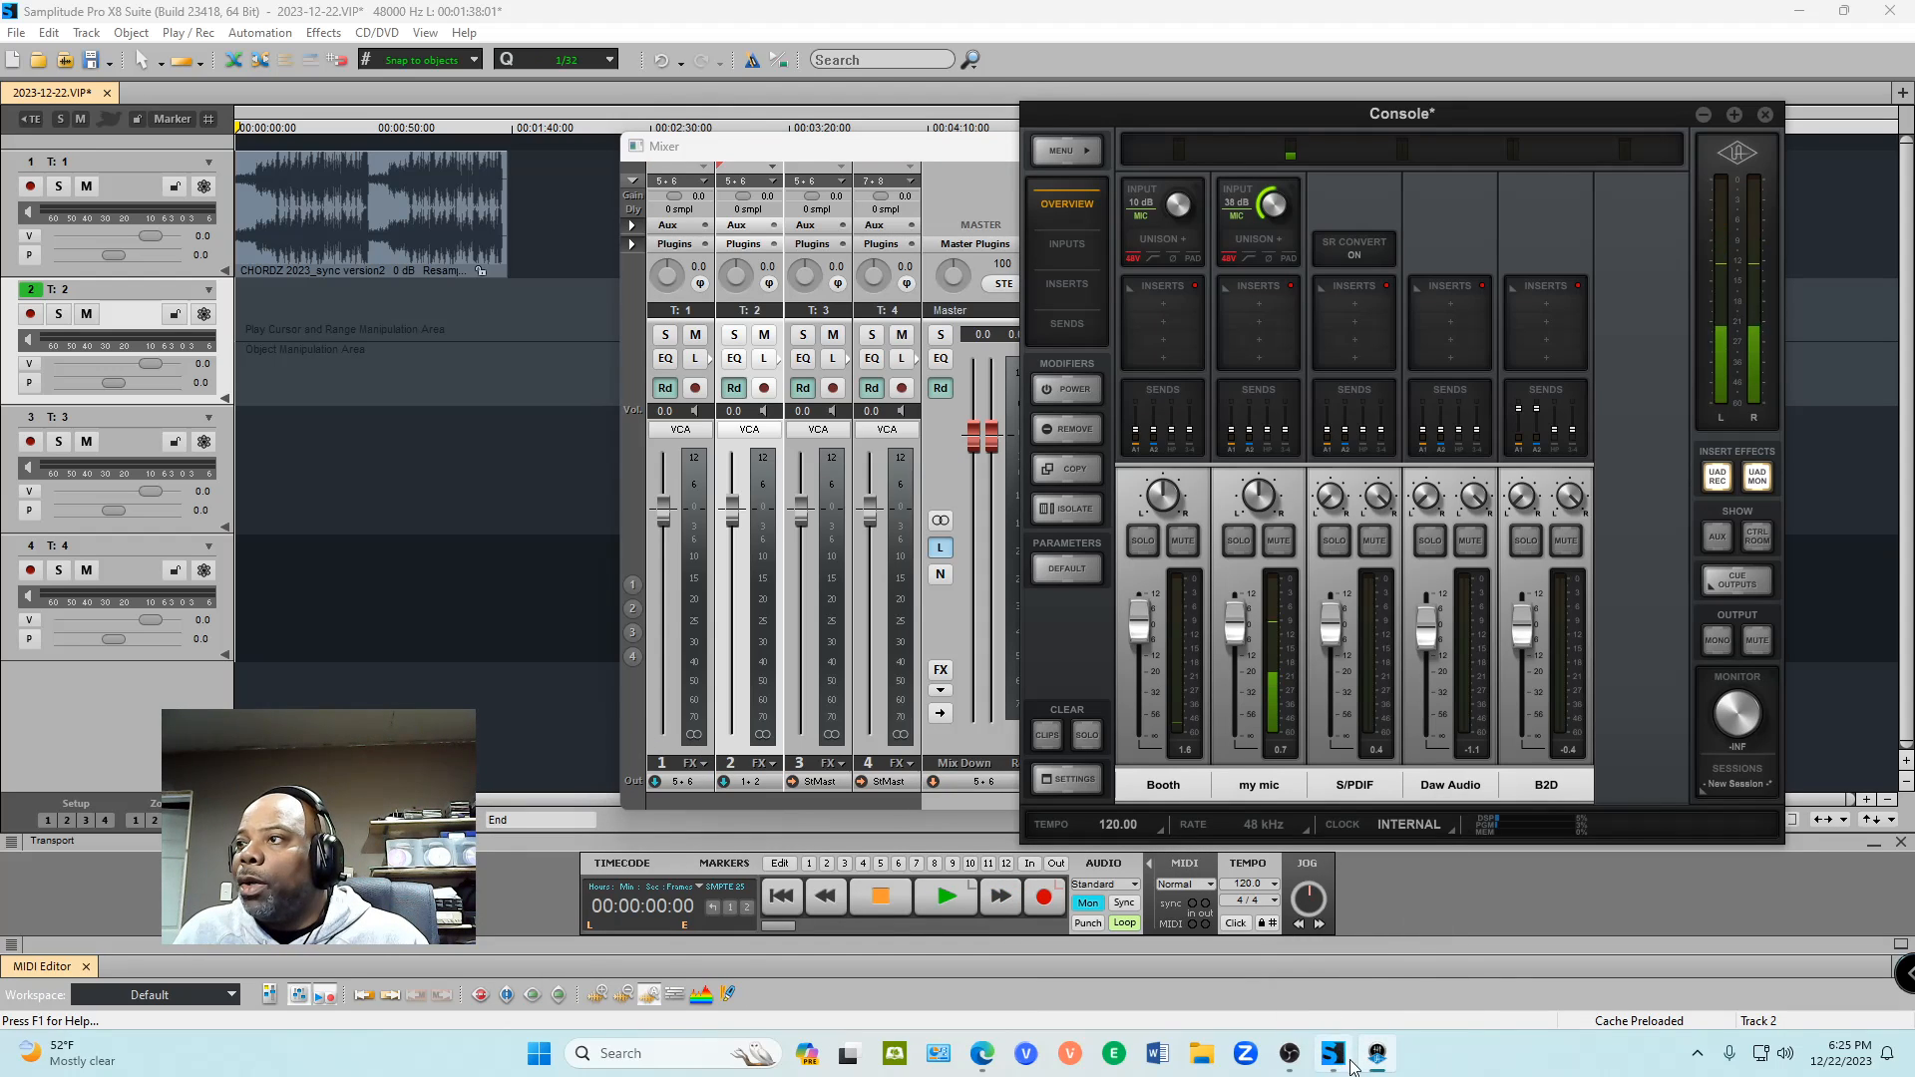
{"action": "left_click", "coordinate": [1083, 777]}
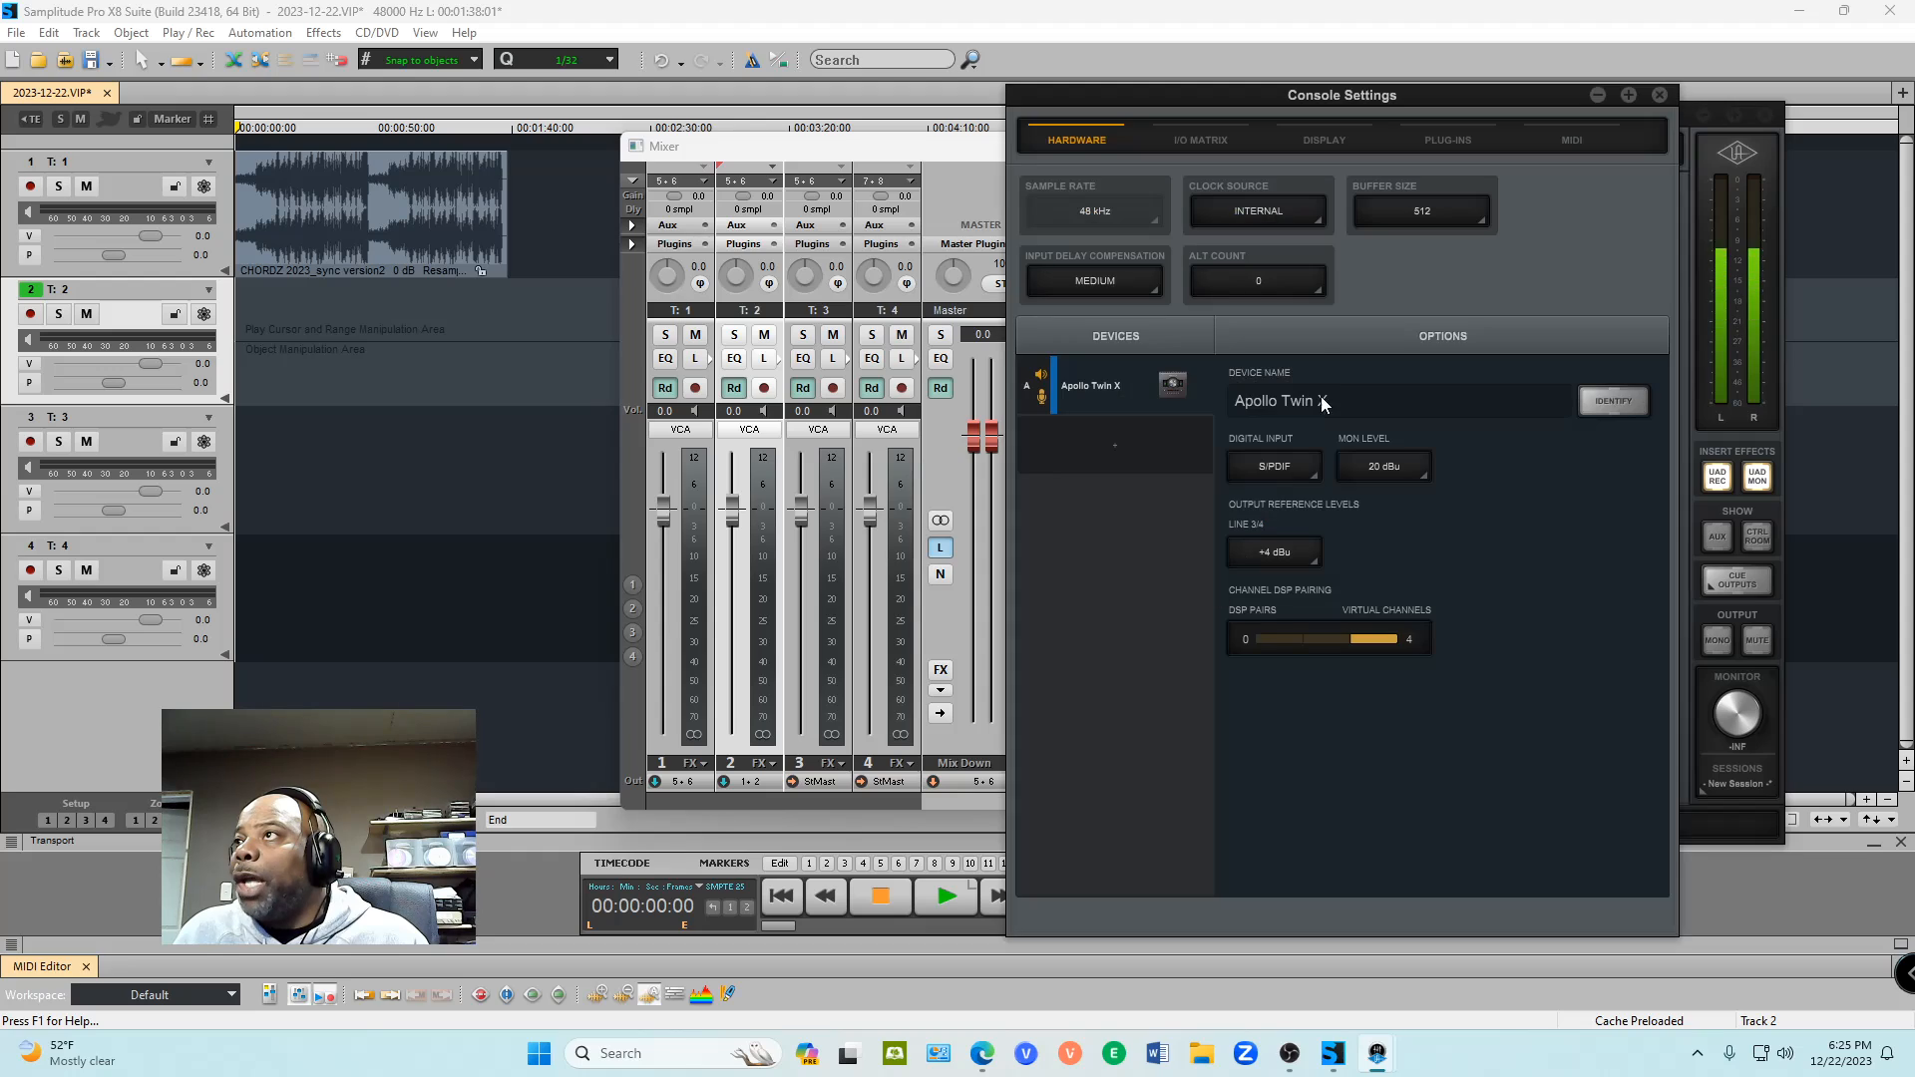
{"action": "left_click", "coordinate": [1227, 141]}
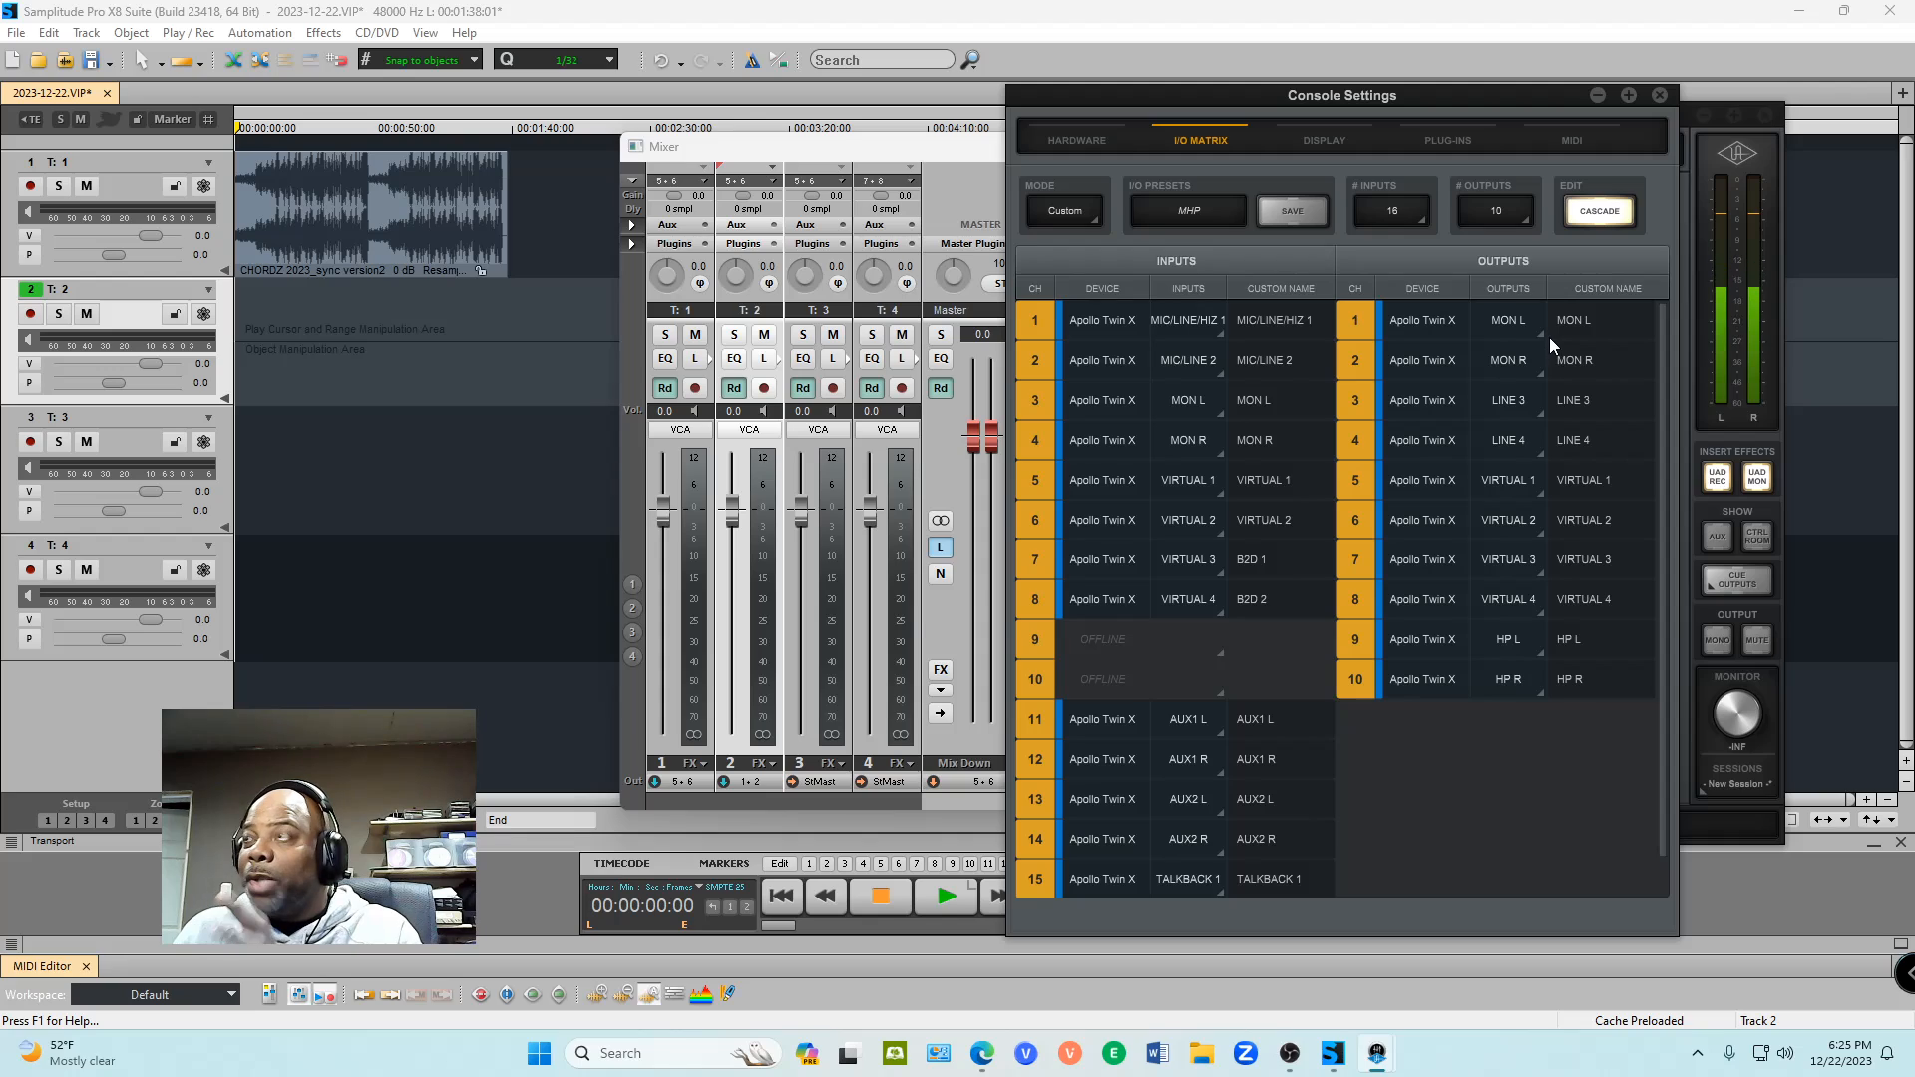
{"action": "left_click", "coordinate": [1660, 96]}
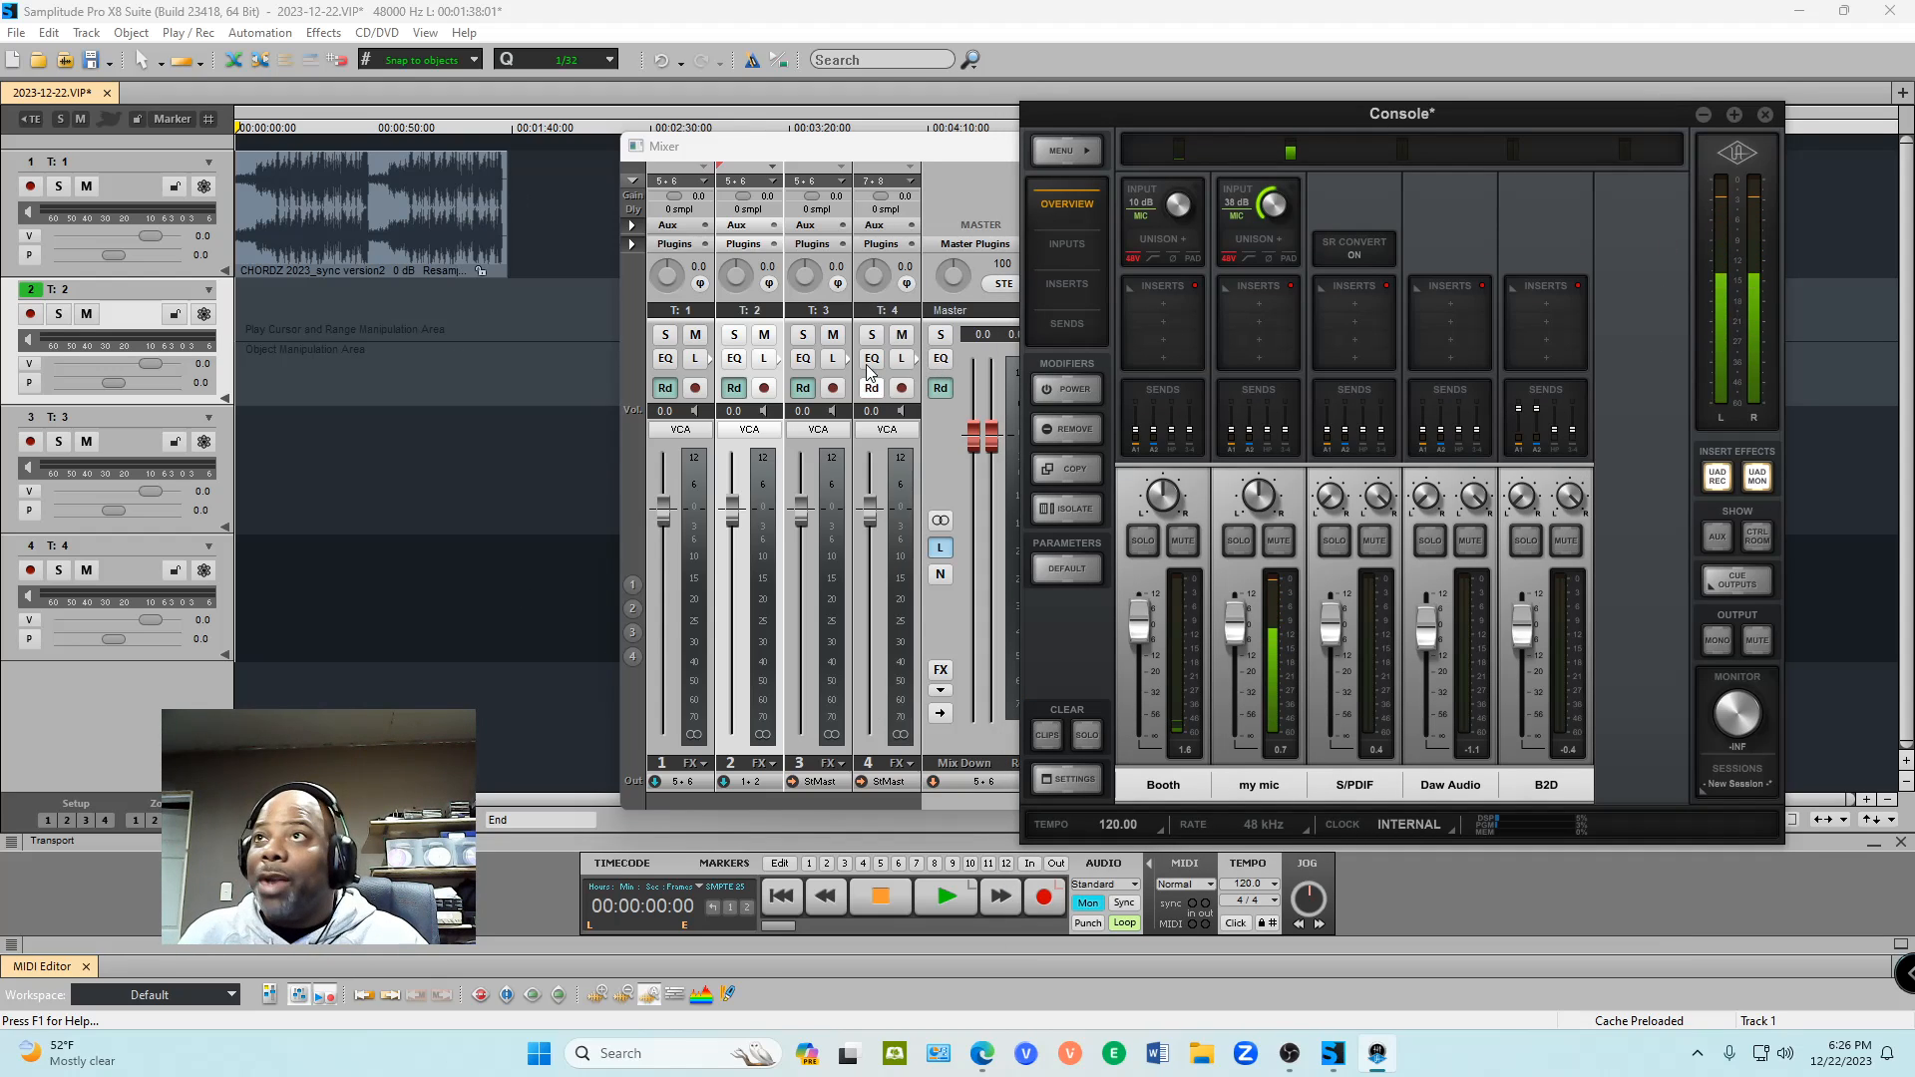
Step: Reselect VIRTUAL 1+VIRTUAL 2 as track 2's input and MON L+MON R as its output, and arm track 2 for recording
{"action": "left_click", "coordinate": [746, 182]}
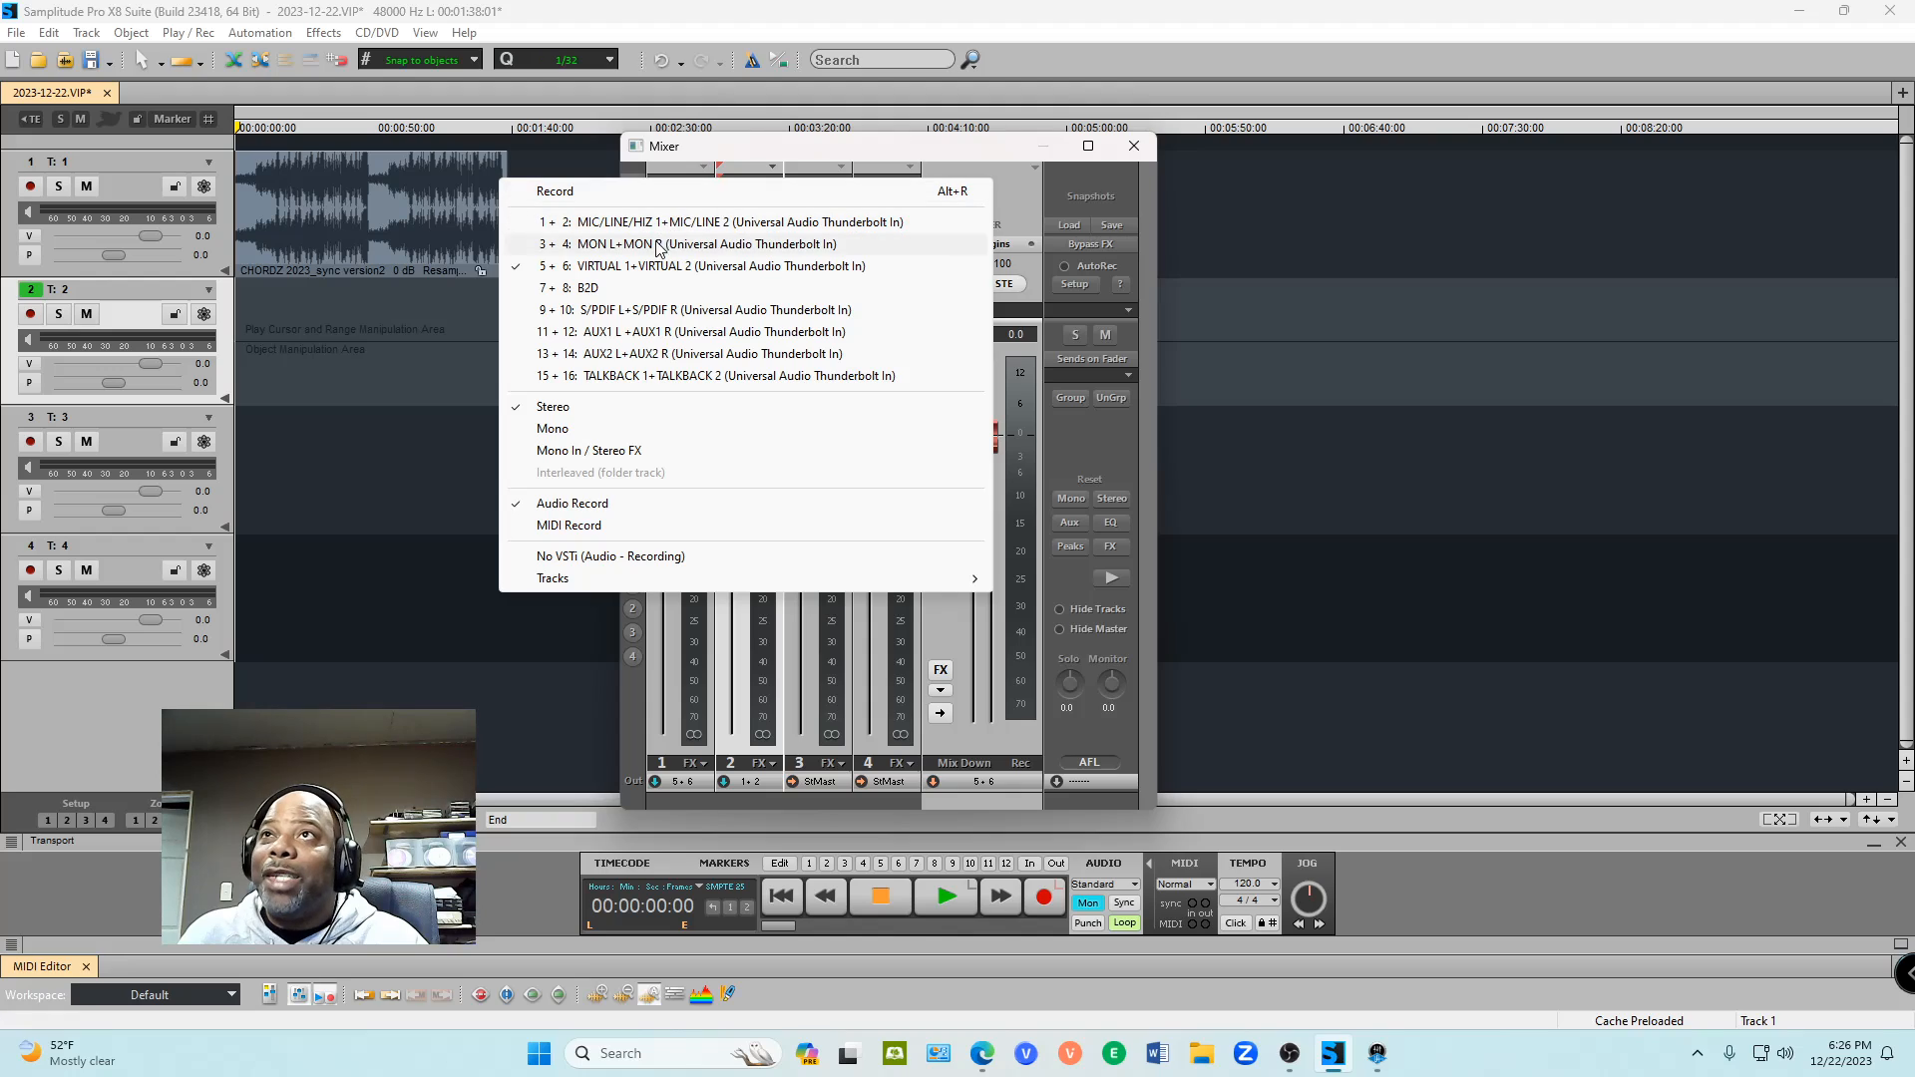
{"action": "left_click", "coordinate": [673, 269]}
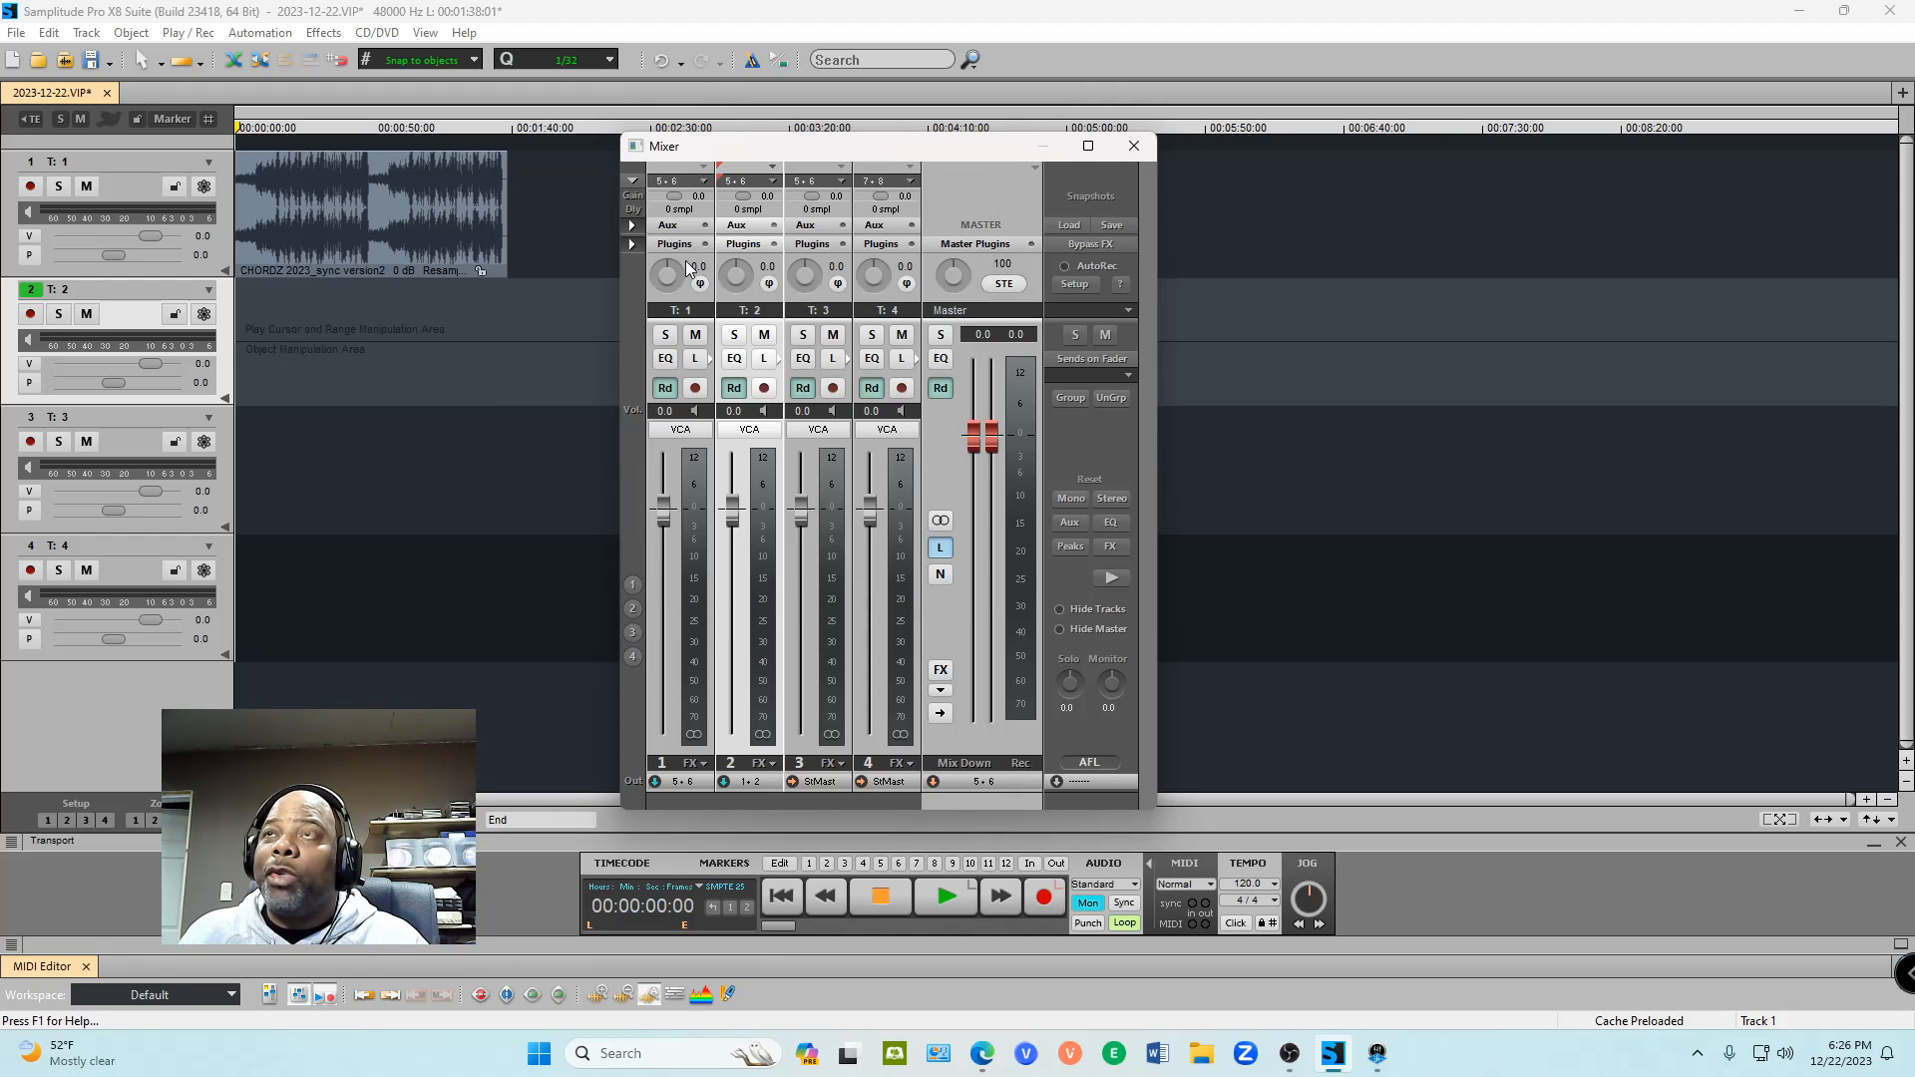
{"action": "left_click", "coordinate": [750, 783]}
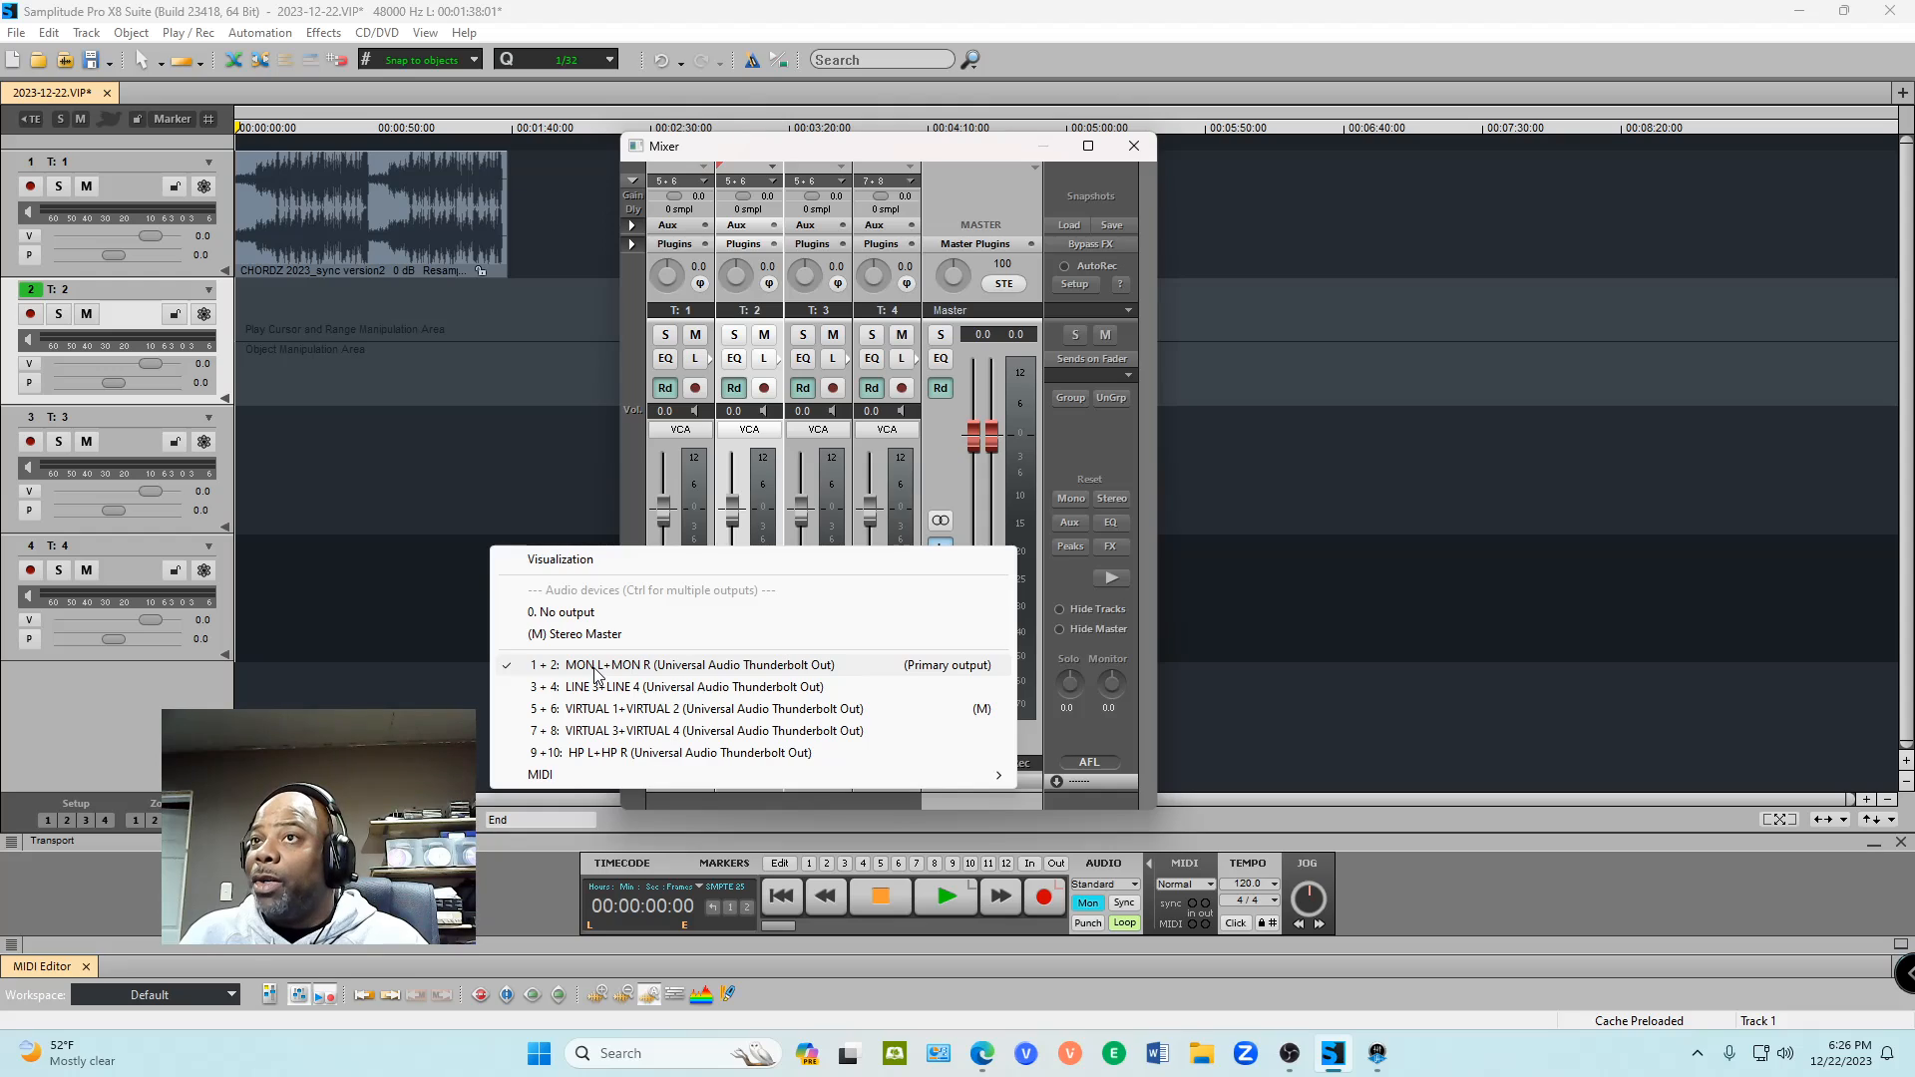
{"action": "left_click", "coordinate": [655, 665]}
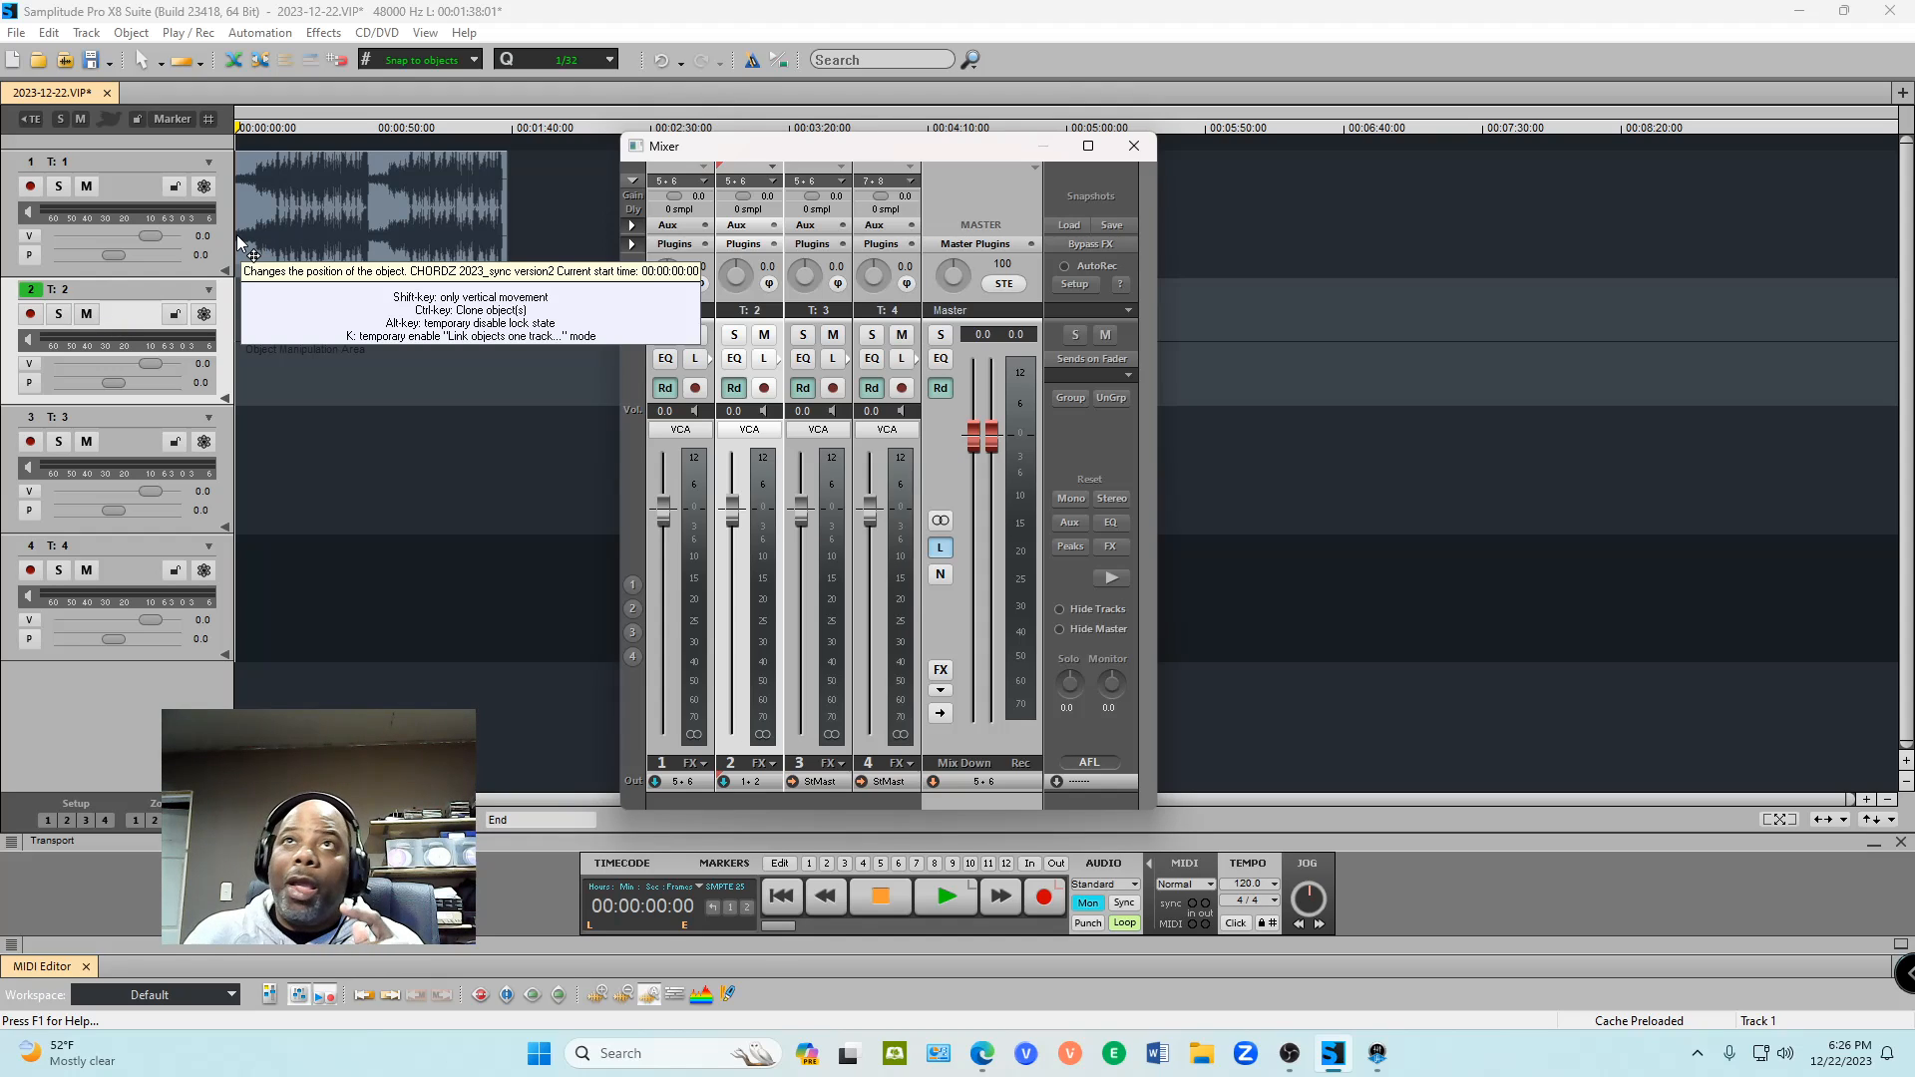
{"action": "left_click", "coordinate": [29, 315]}
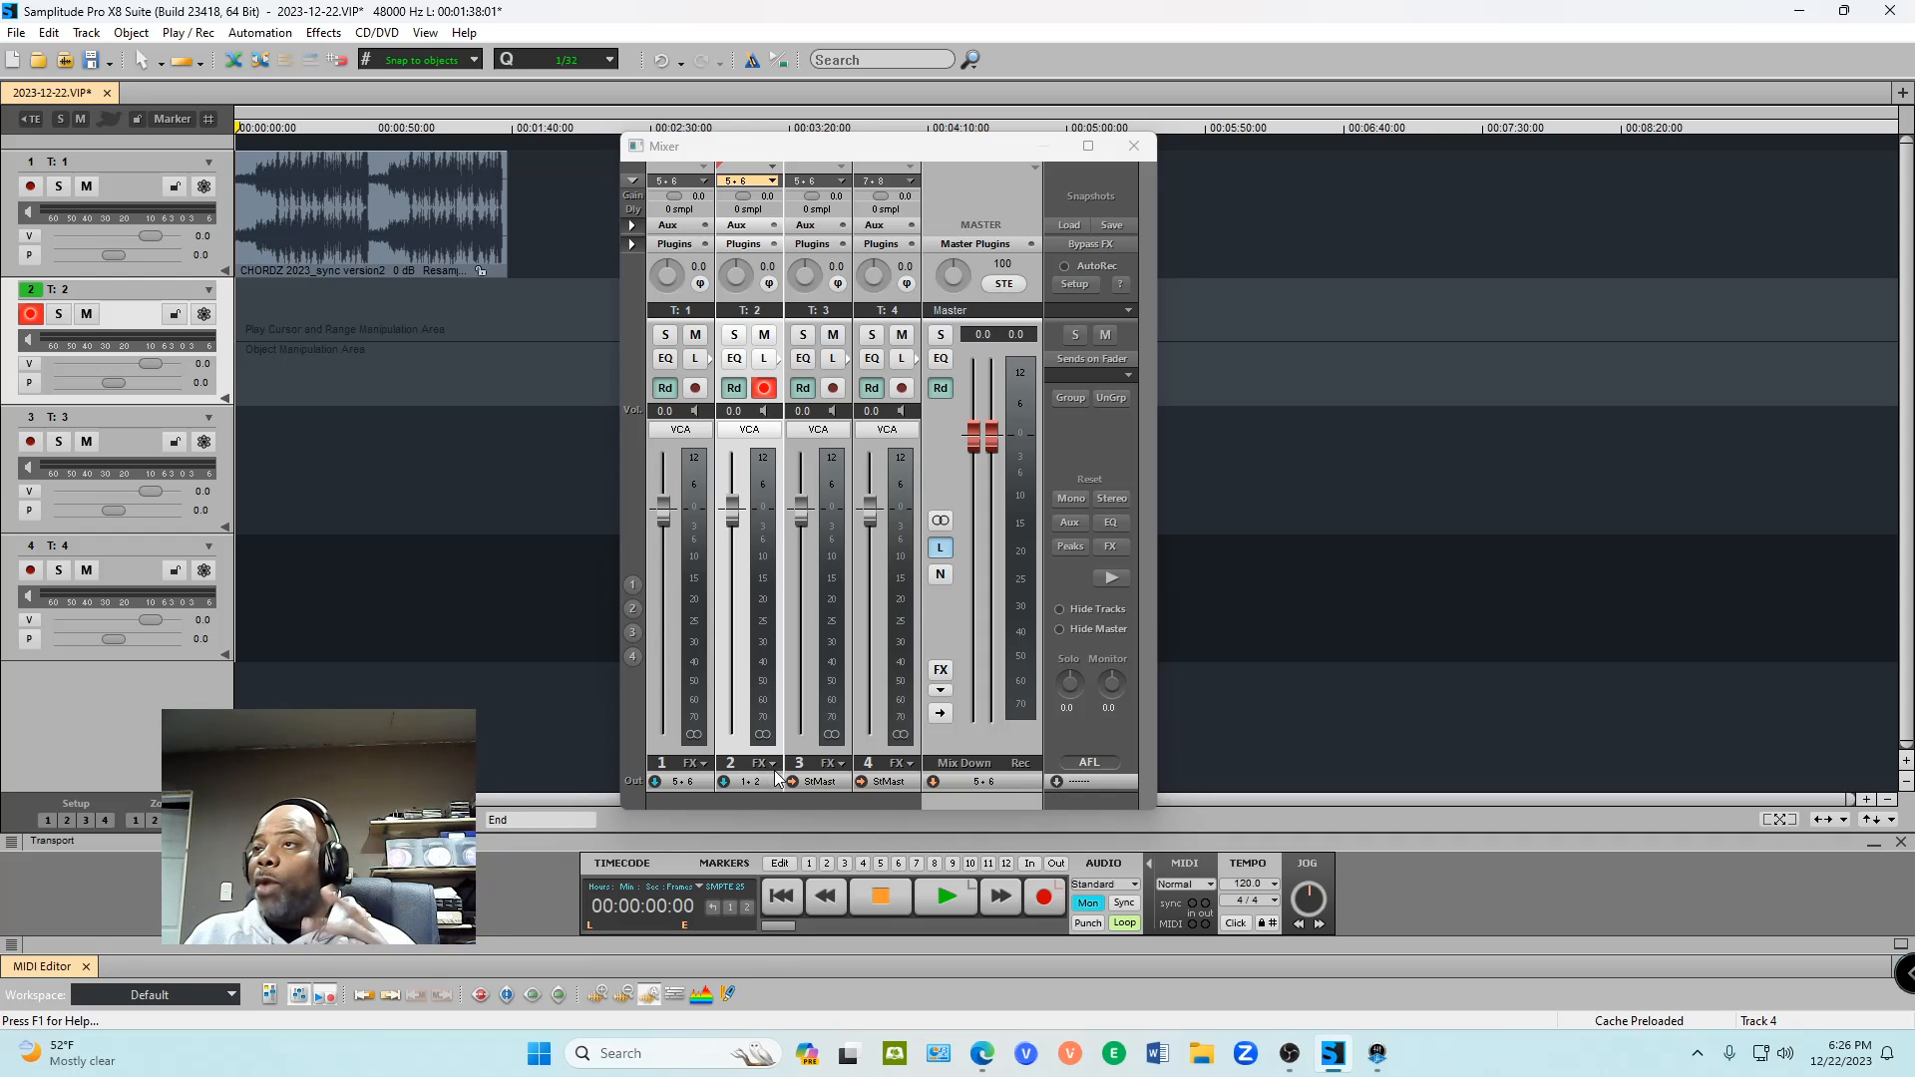
Step: Switch to Console, unlink the Daw Audio channel into VIRTUAL 1 and VIRTUAL 2, and link the pair again
{"action": "left_click", "coordinate": [1378, 1053]}
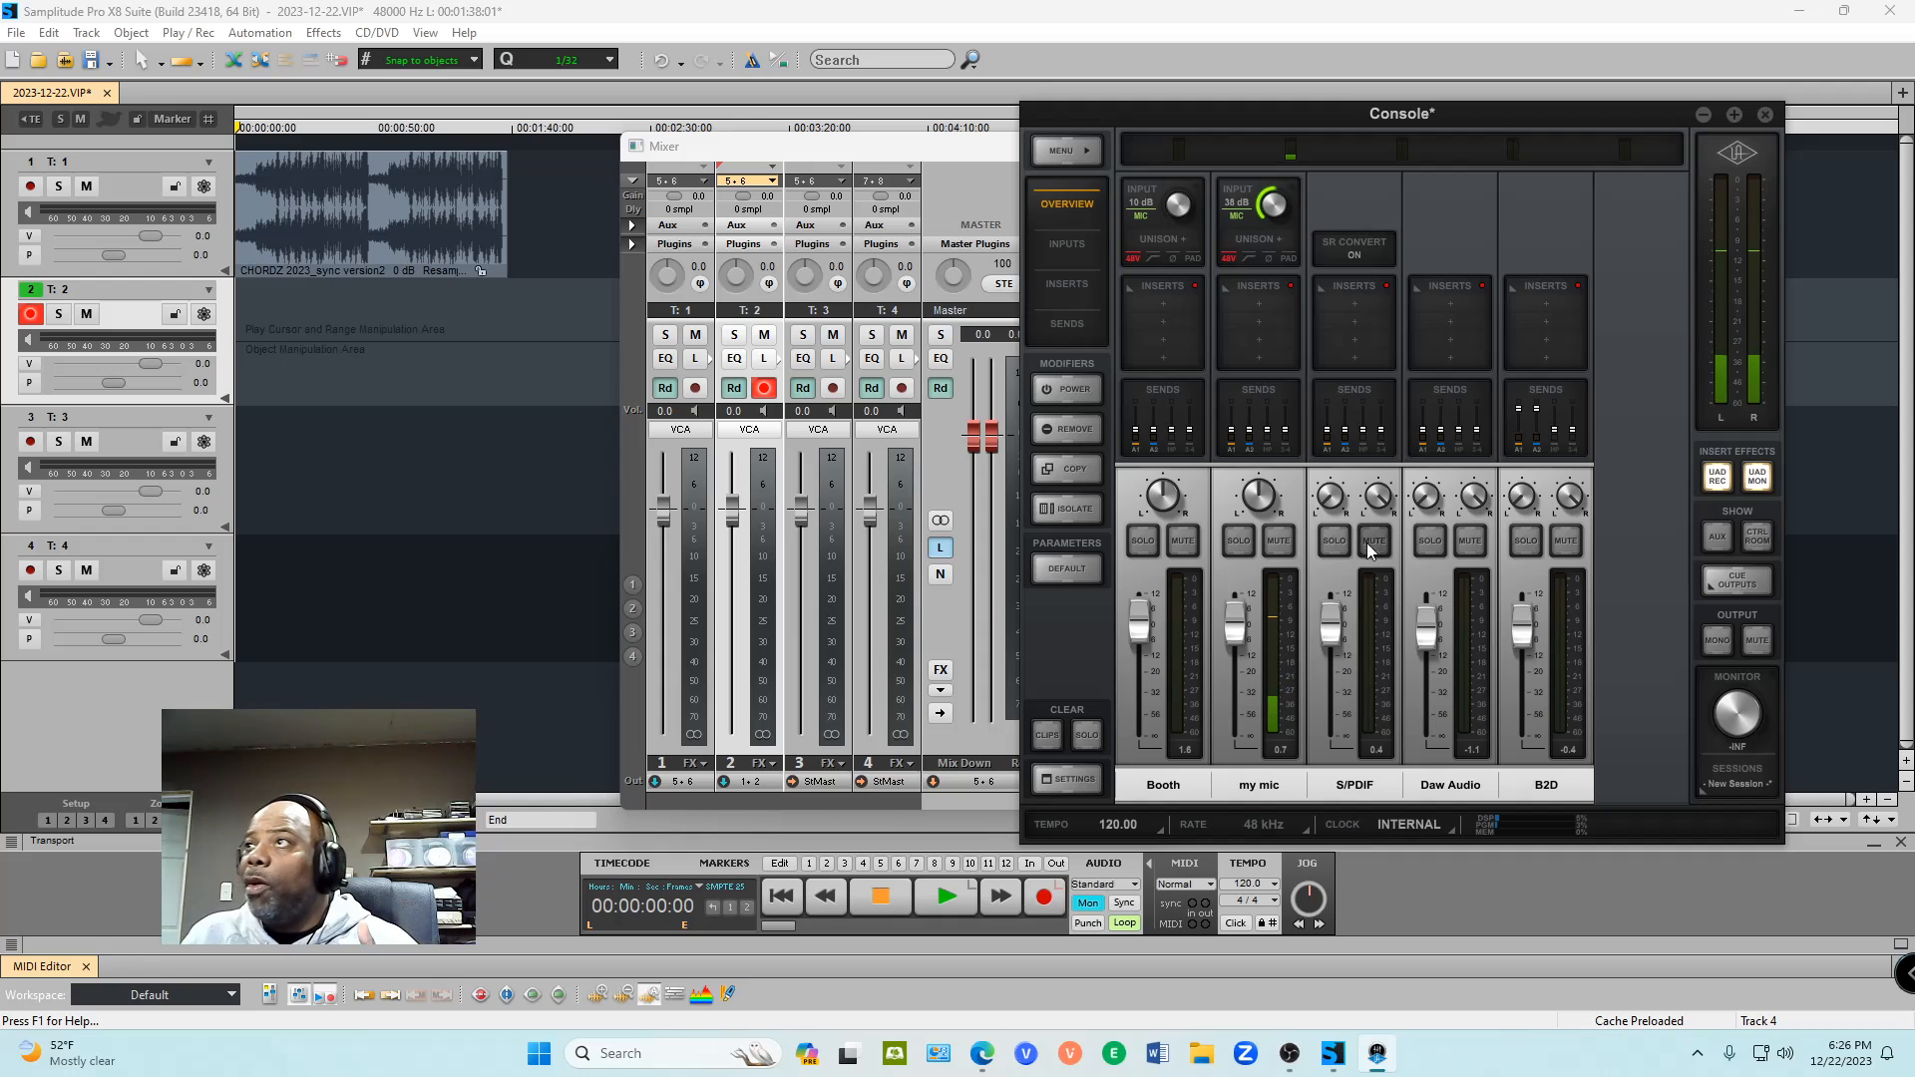
{"action": "left_click", "coordinate": [1465, 784]}
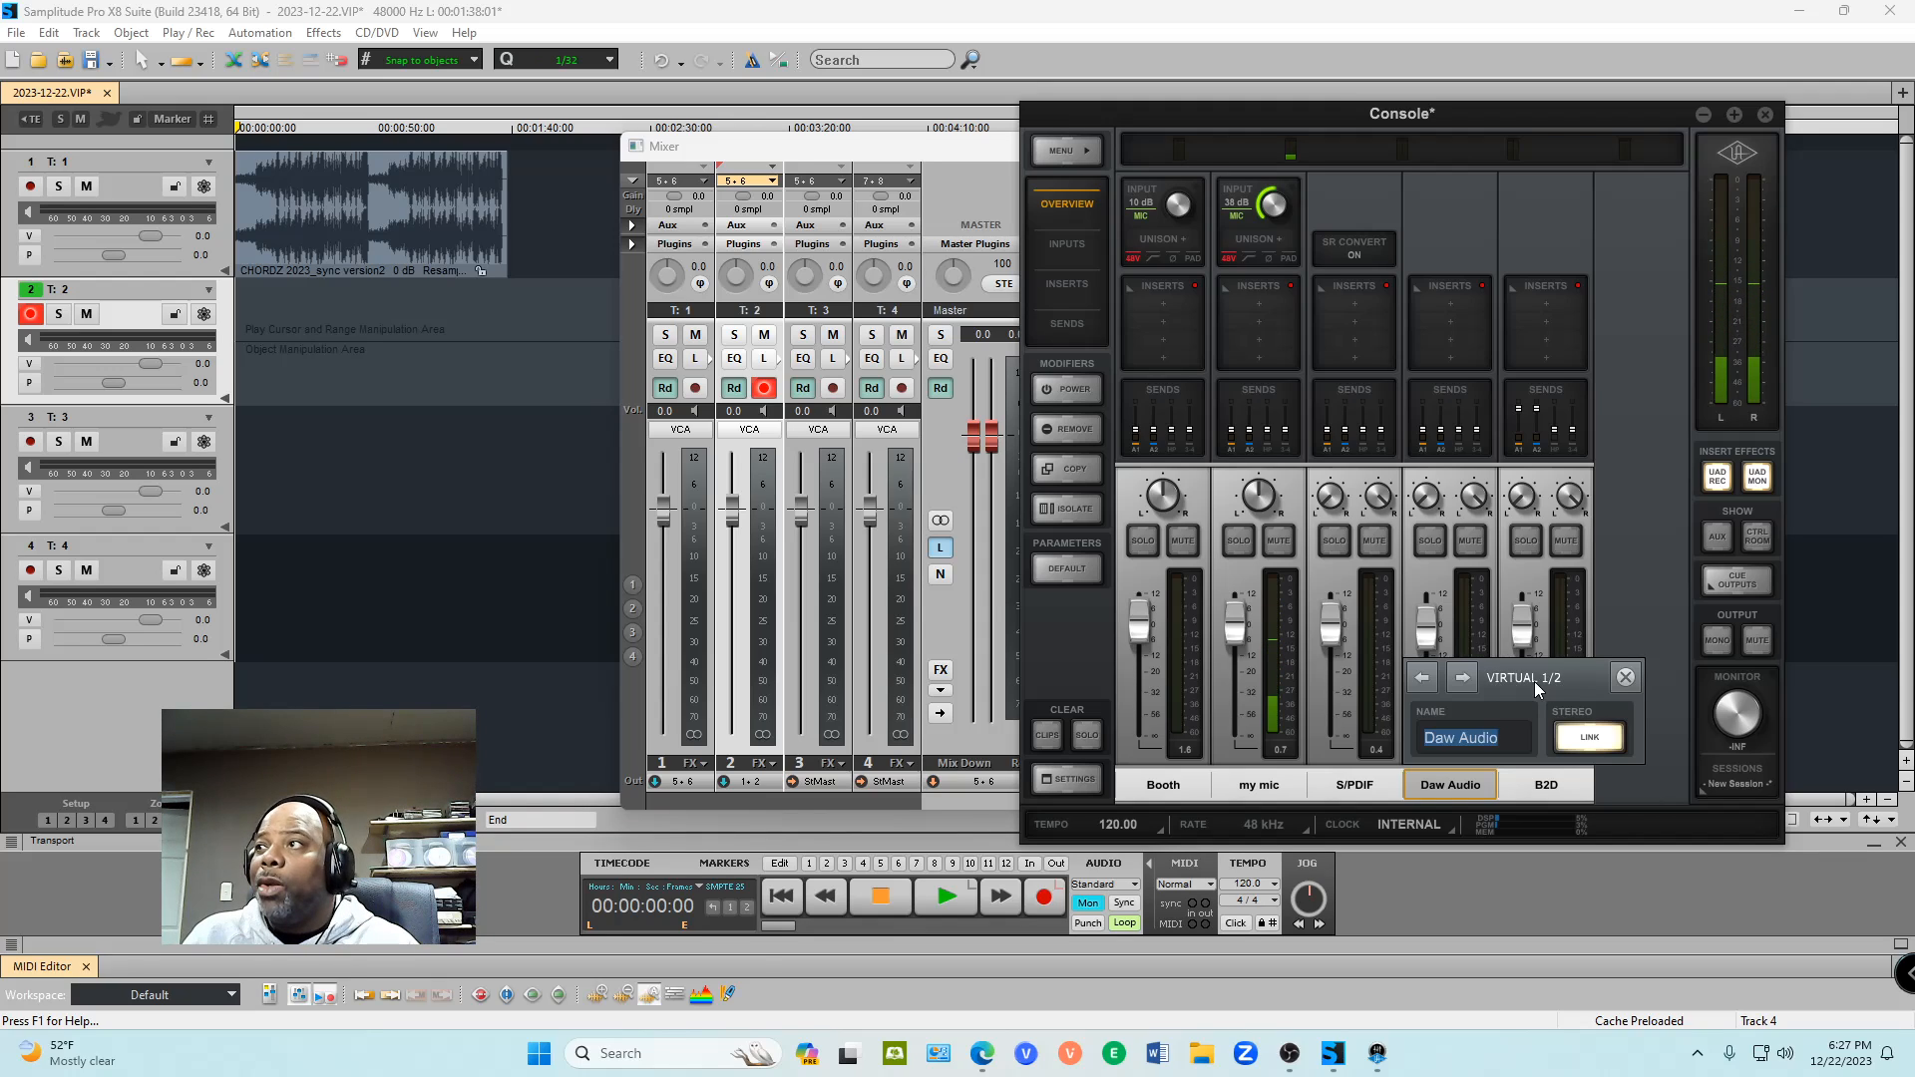
{"action": "left_click", "coordinate": [1589, 738]}
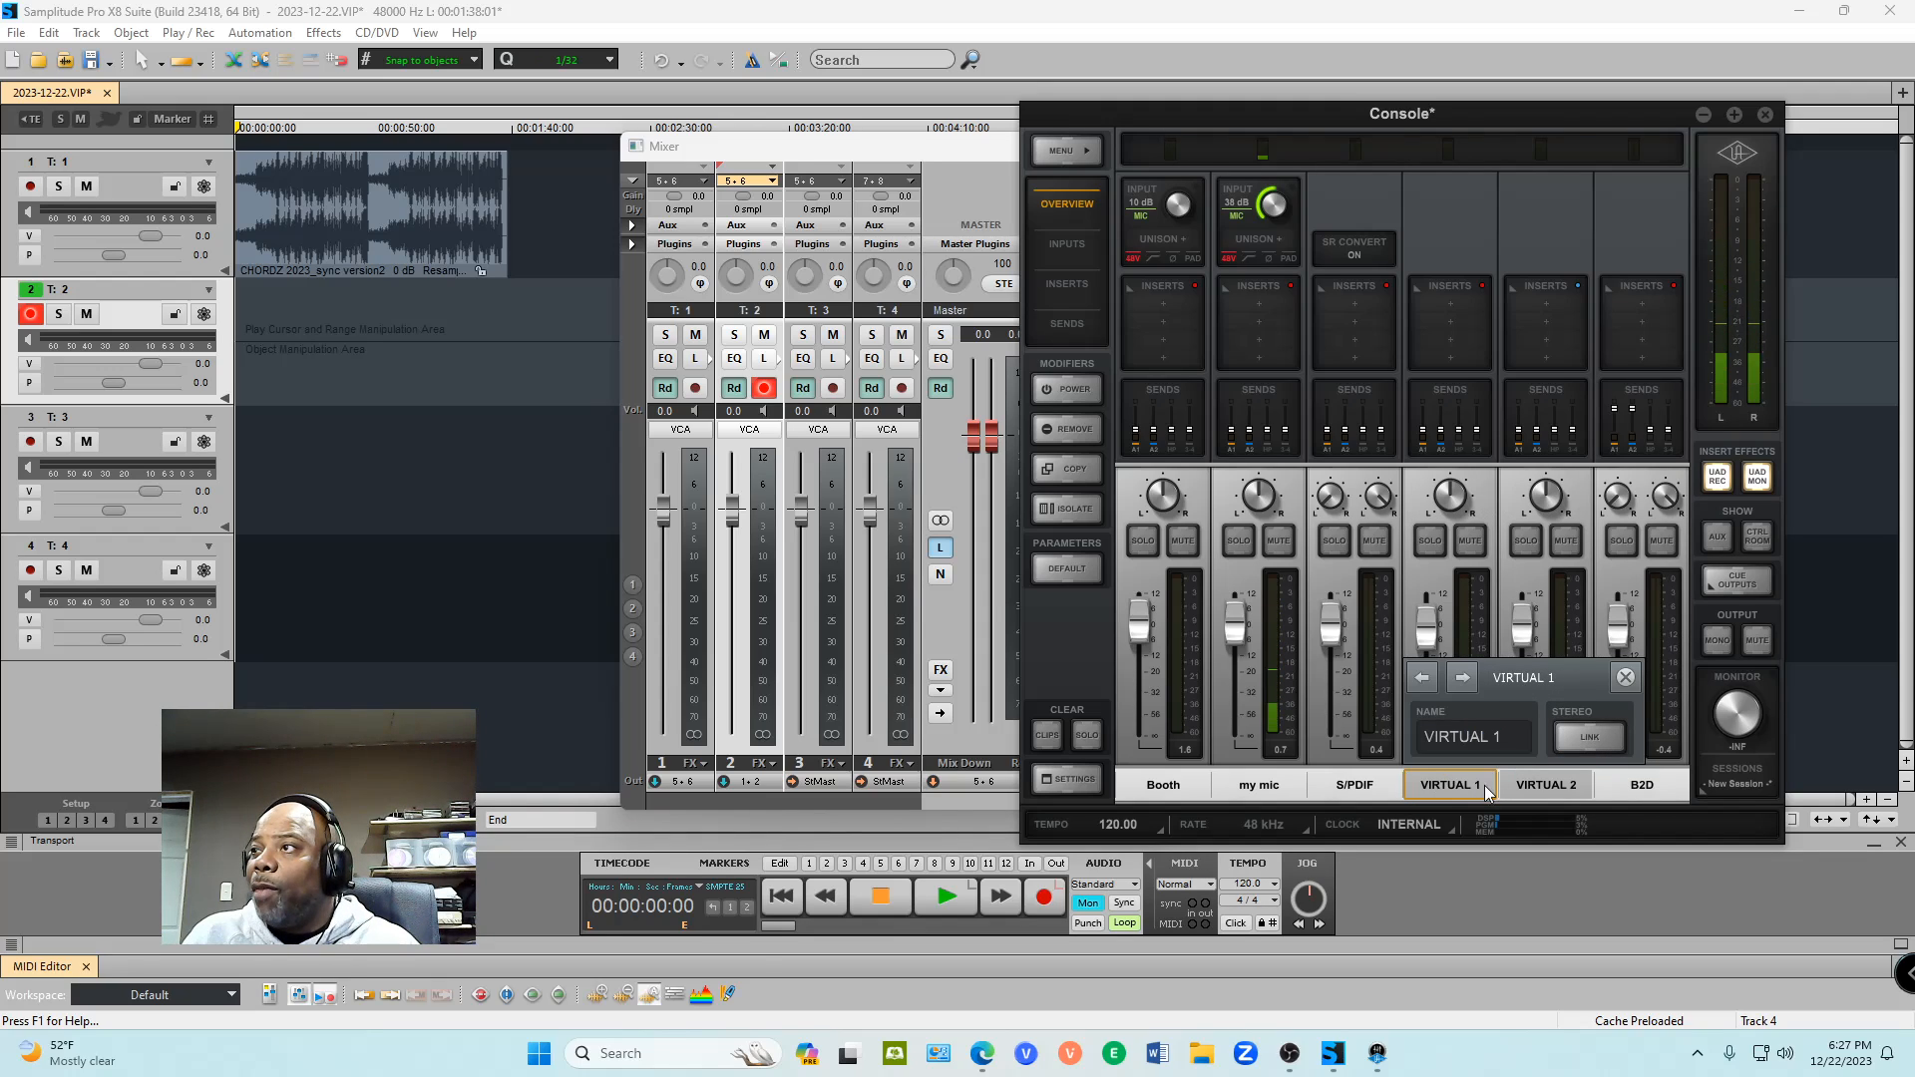
{"action": "left_click", "coordinate": [1624, 679]}
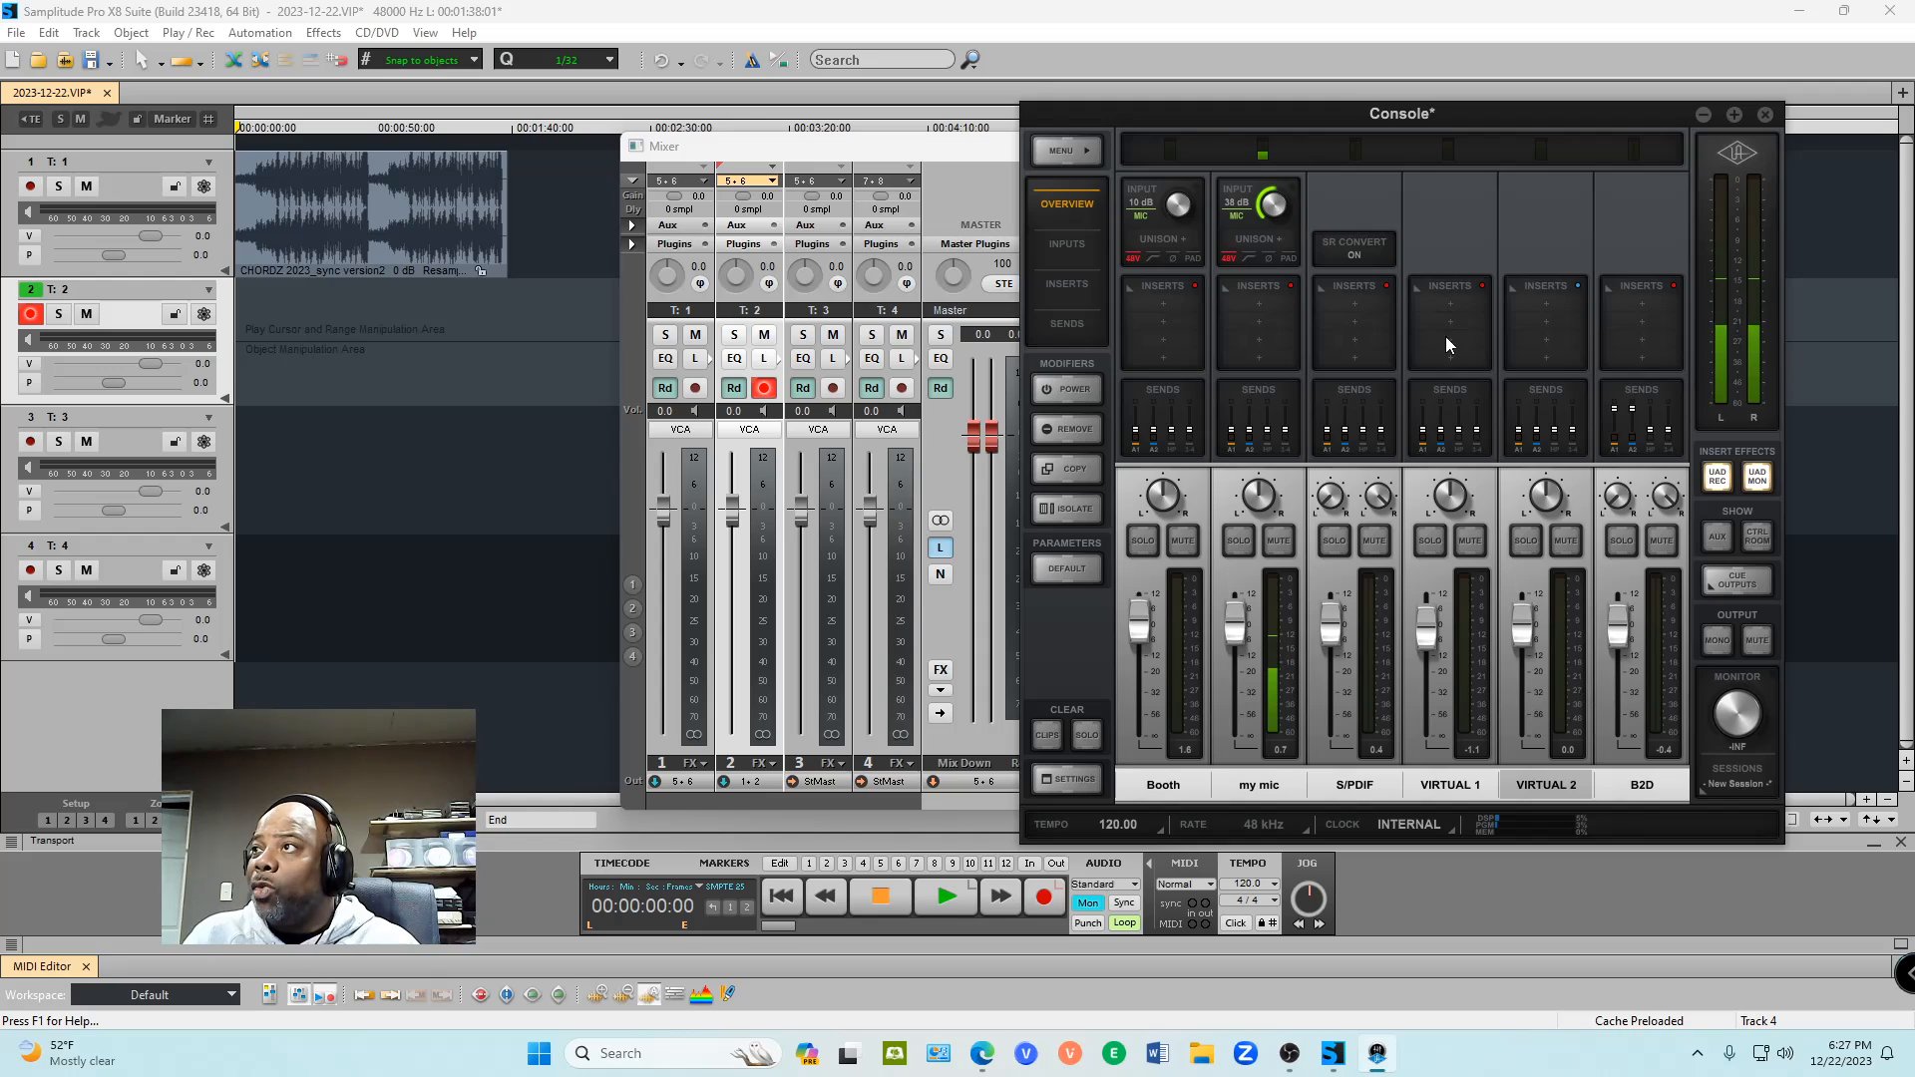
{"action": "left_click", "coordinate": [1502, 798]}
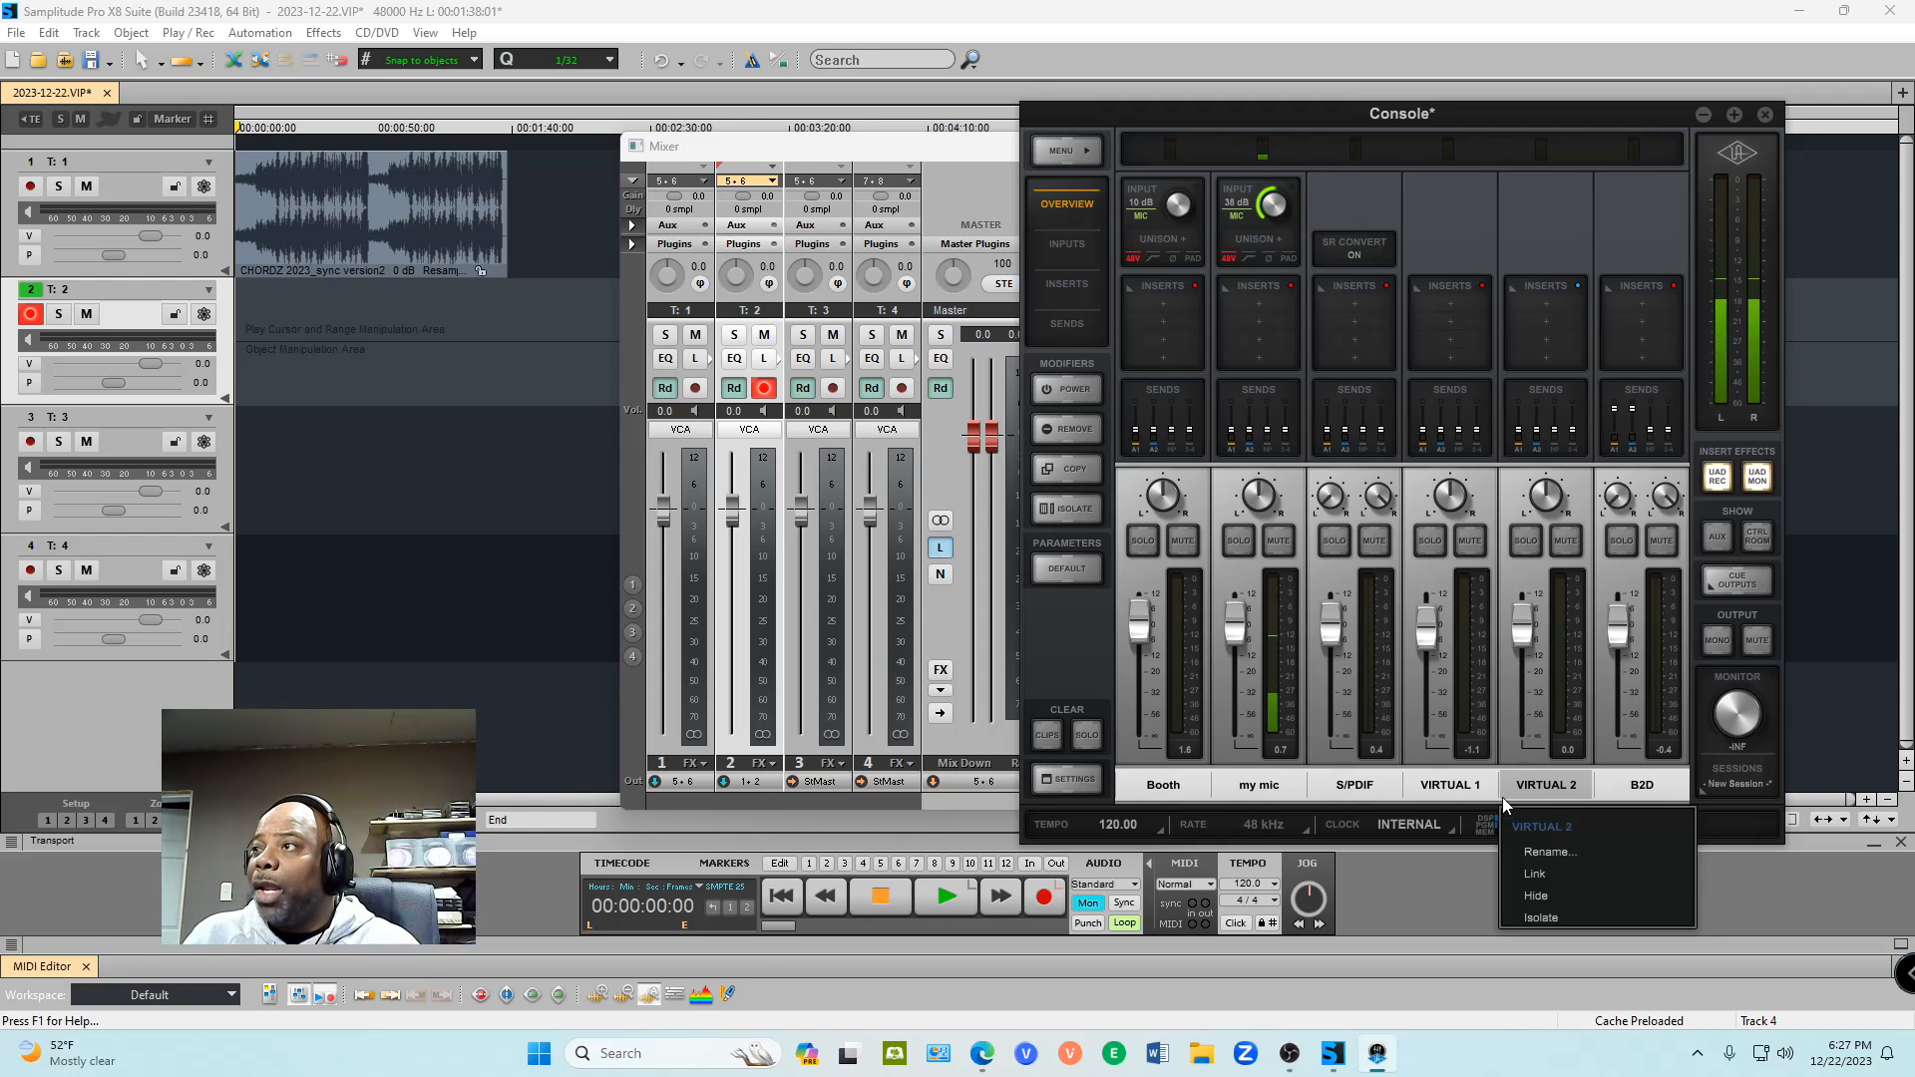
{"action": "left_click", "coordinate": [1550, 876]}
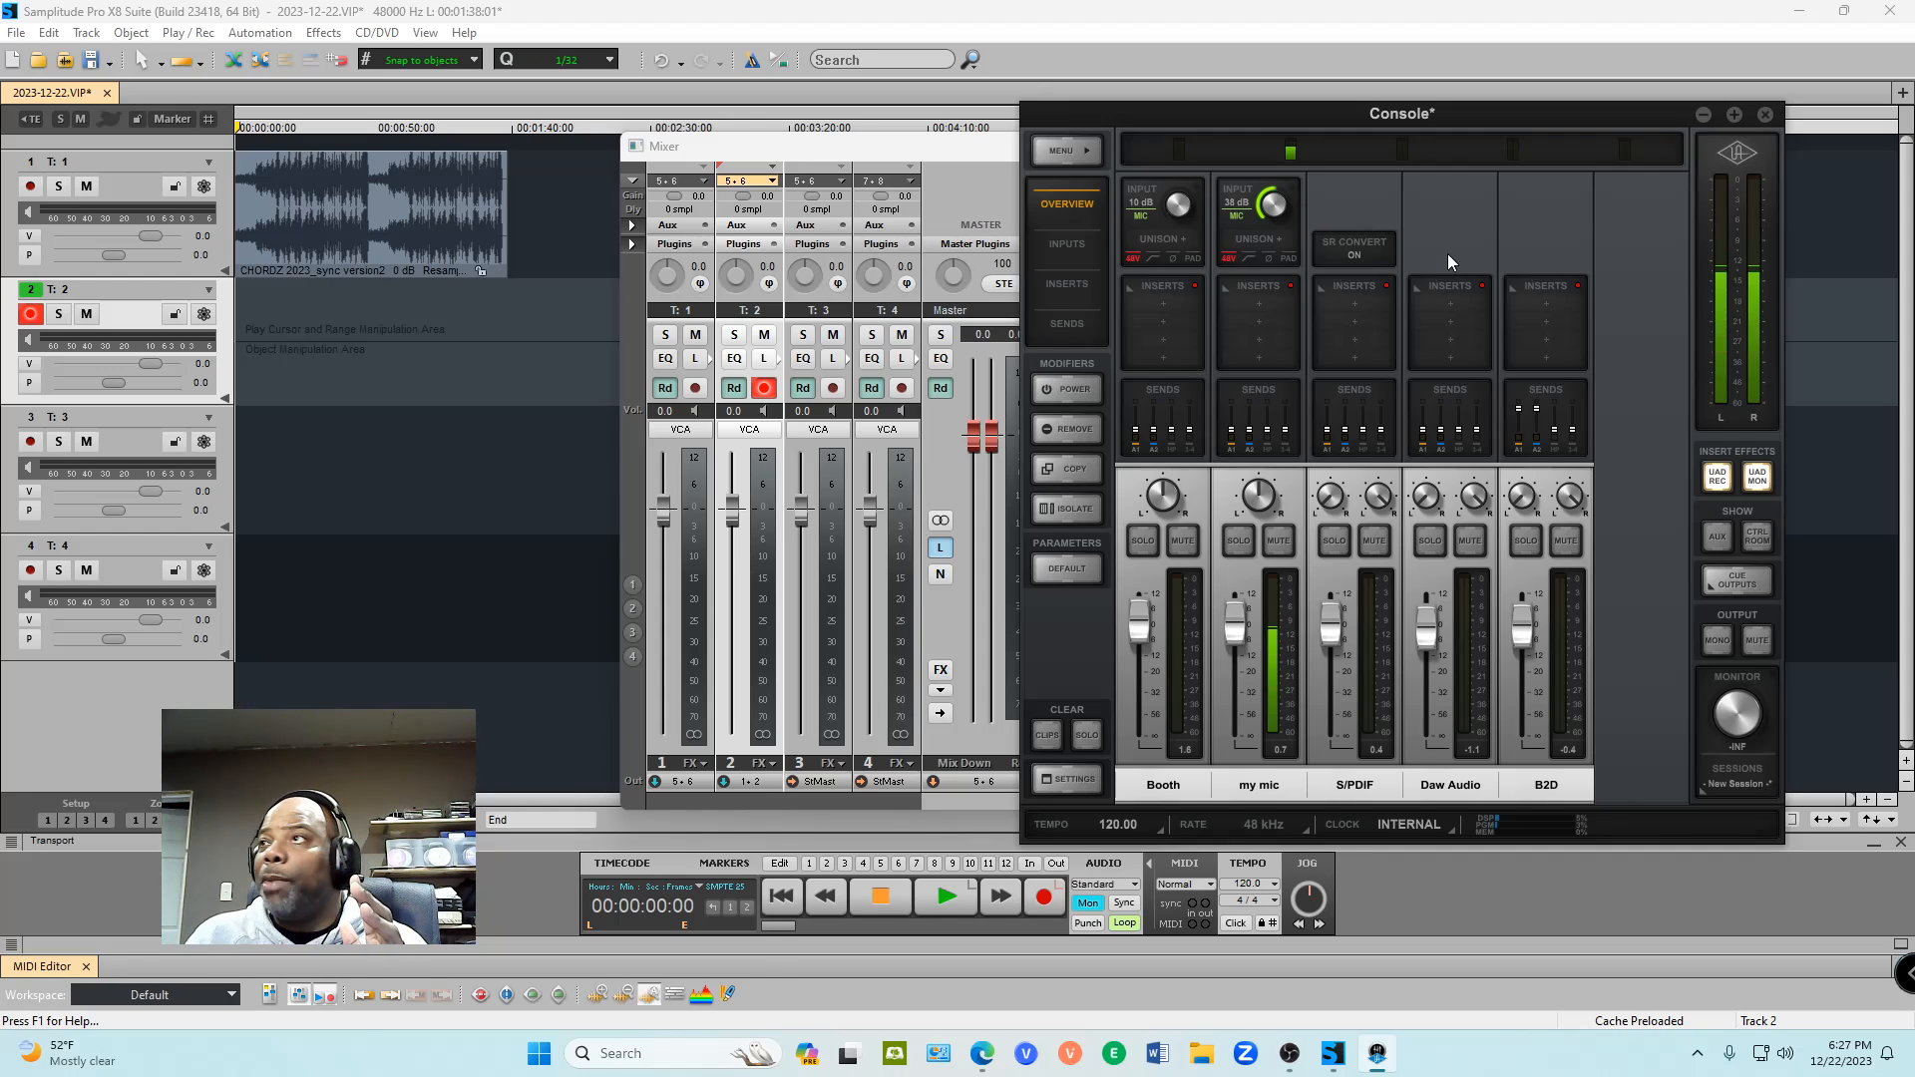
Step: Load the Precision Delay Mod L plug-in into the Daw Audio channel's first insert and close the plug-in window
{"action": "left_click", "coordinate": [1445, 304]}
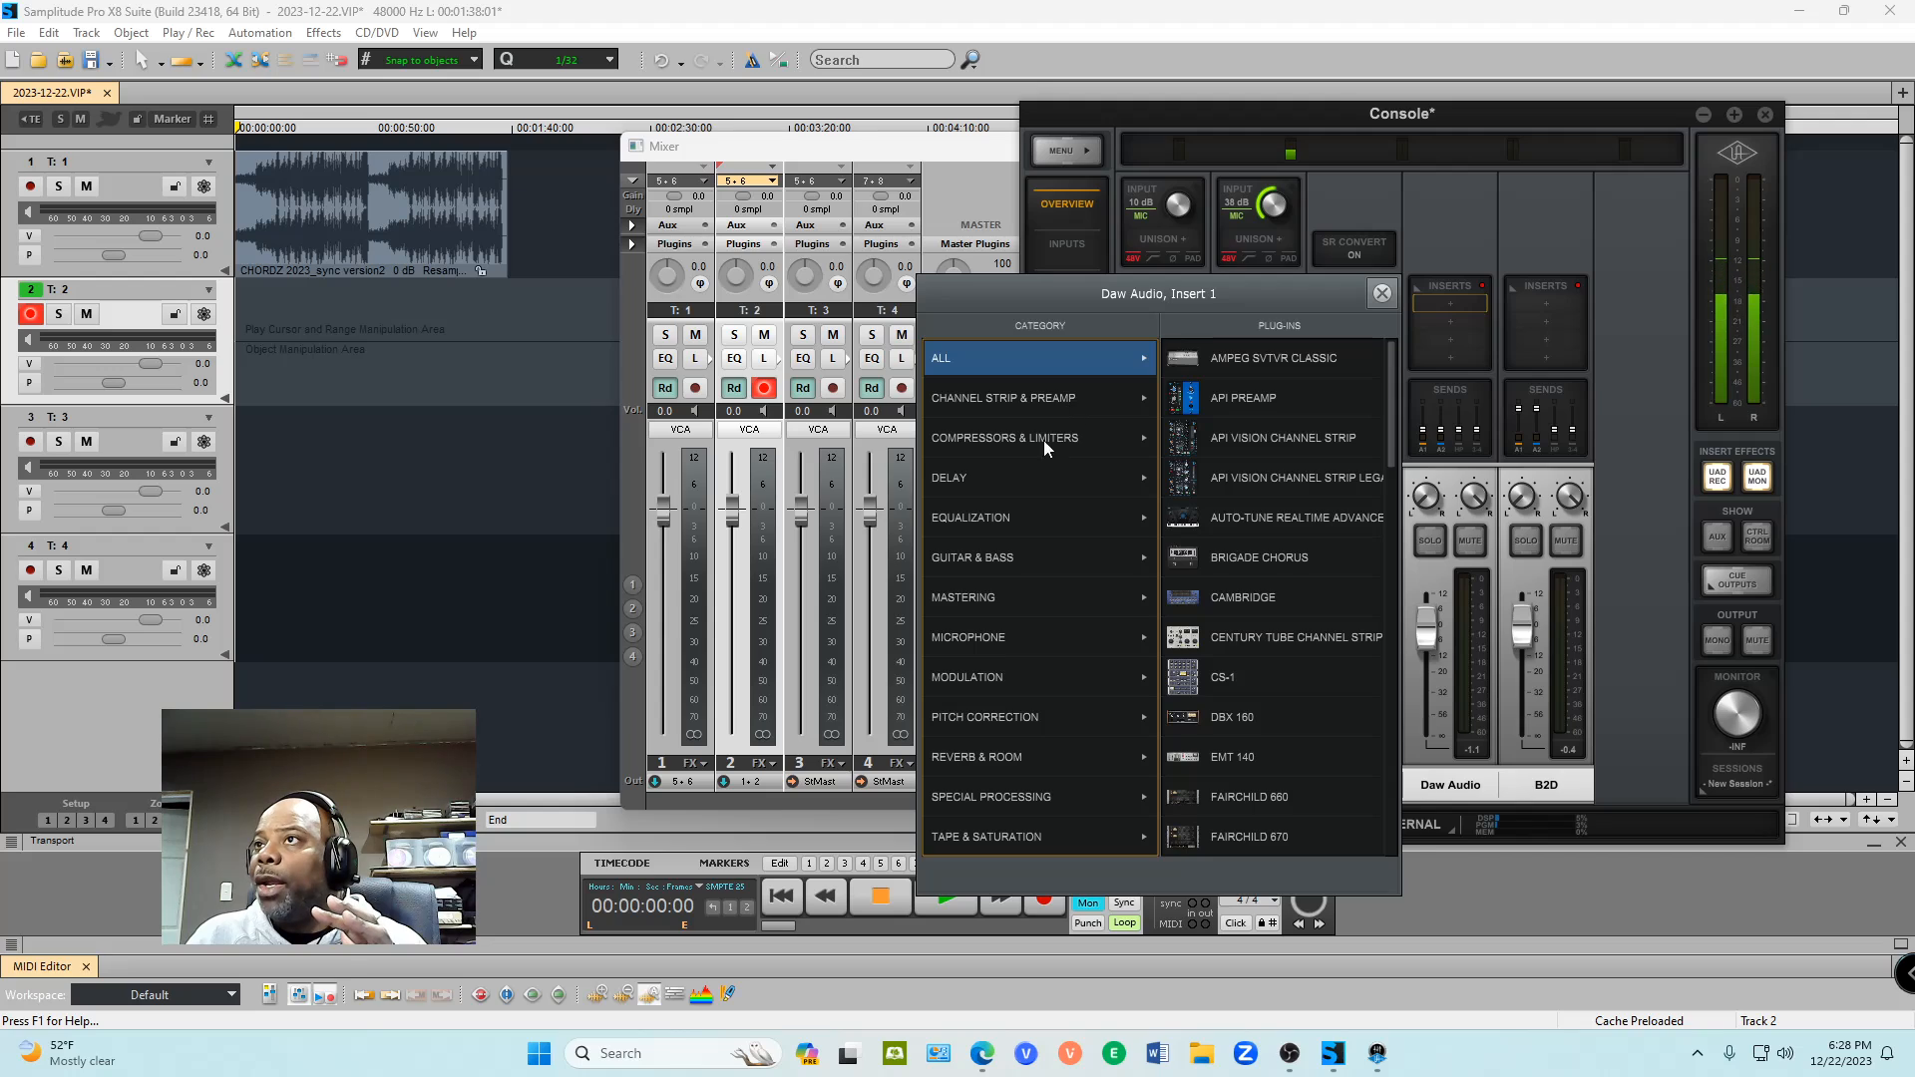
{"action": "left_click", "coordinate": [1000, 483]}
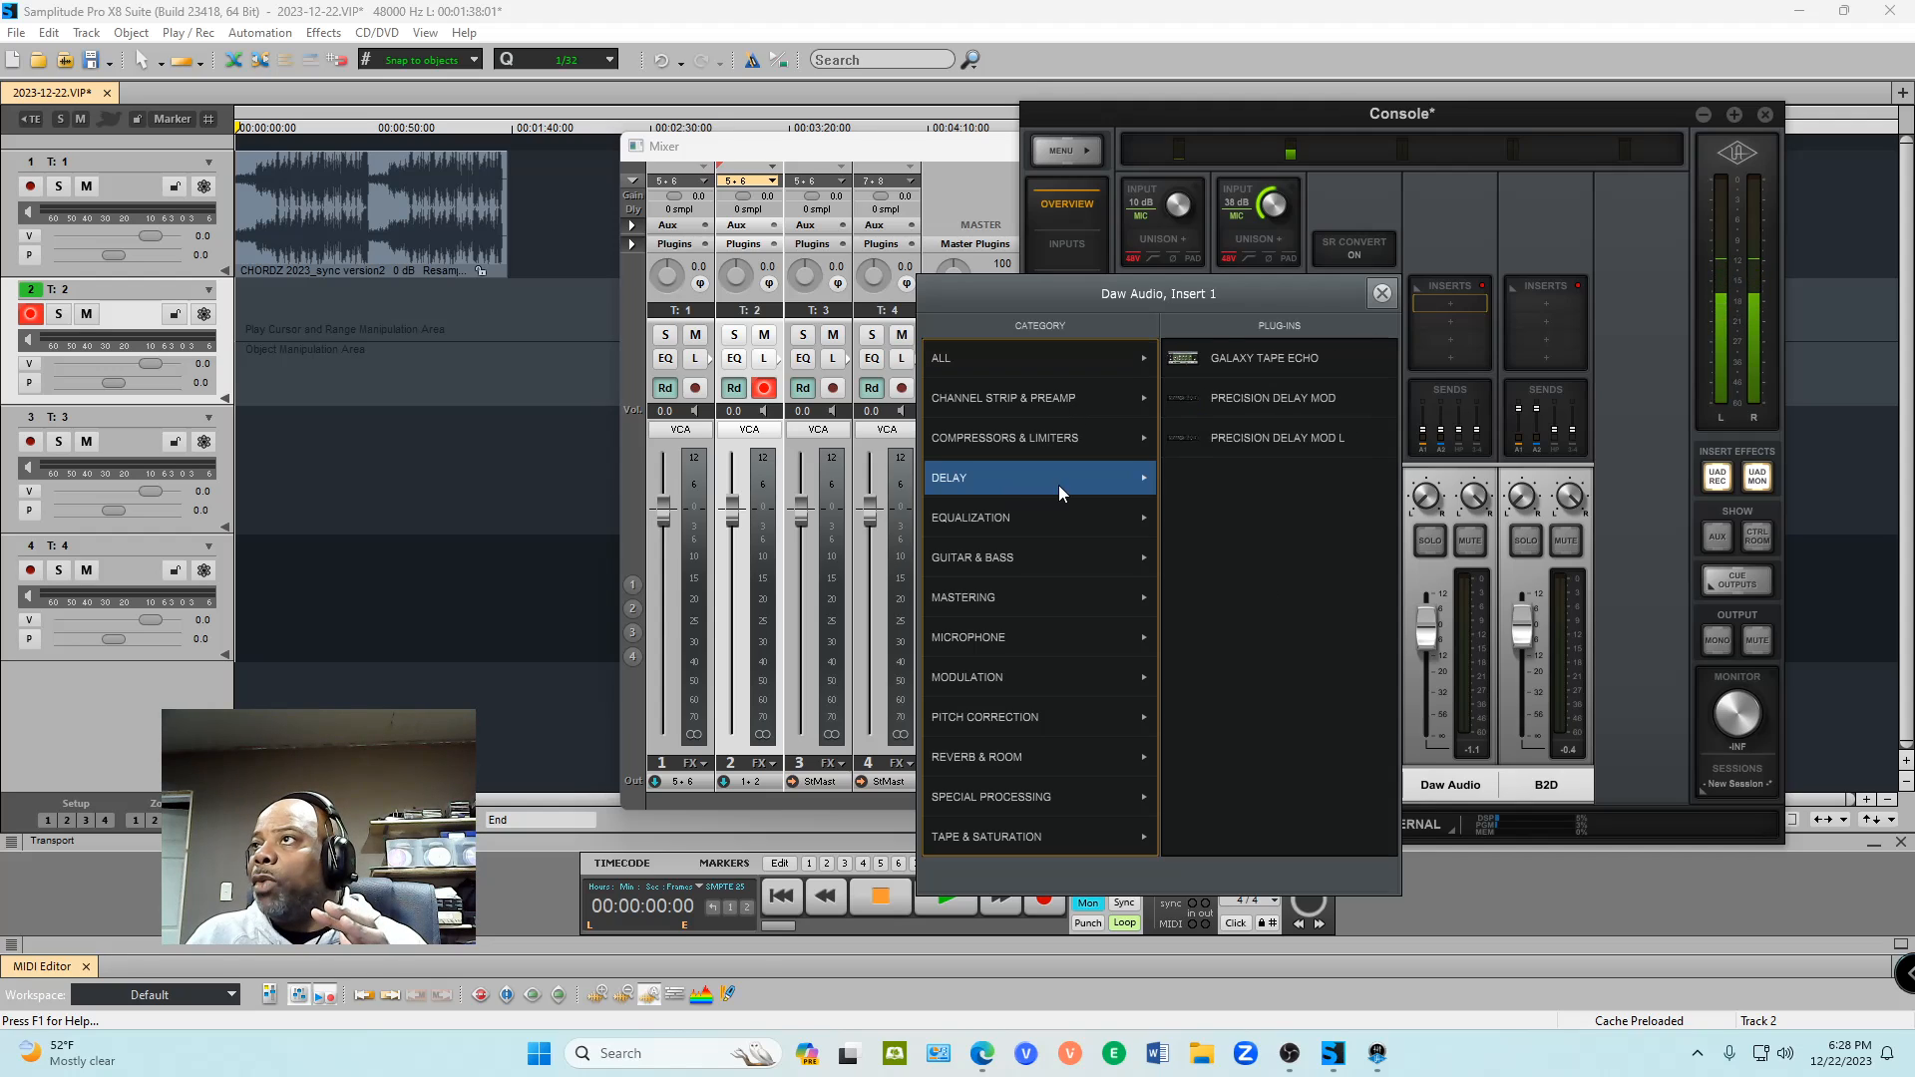
{"action": "left_click", "coordinate": [1246, 436]}
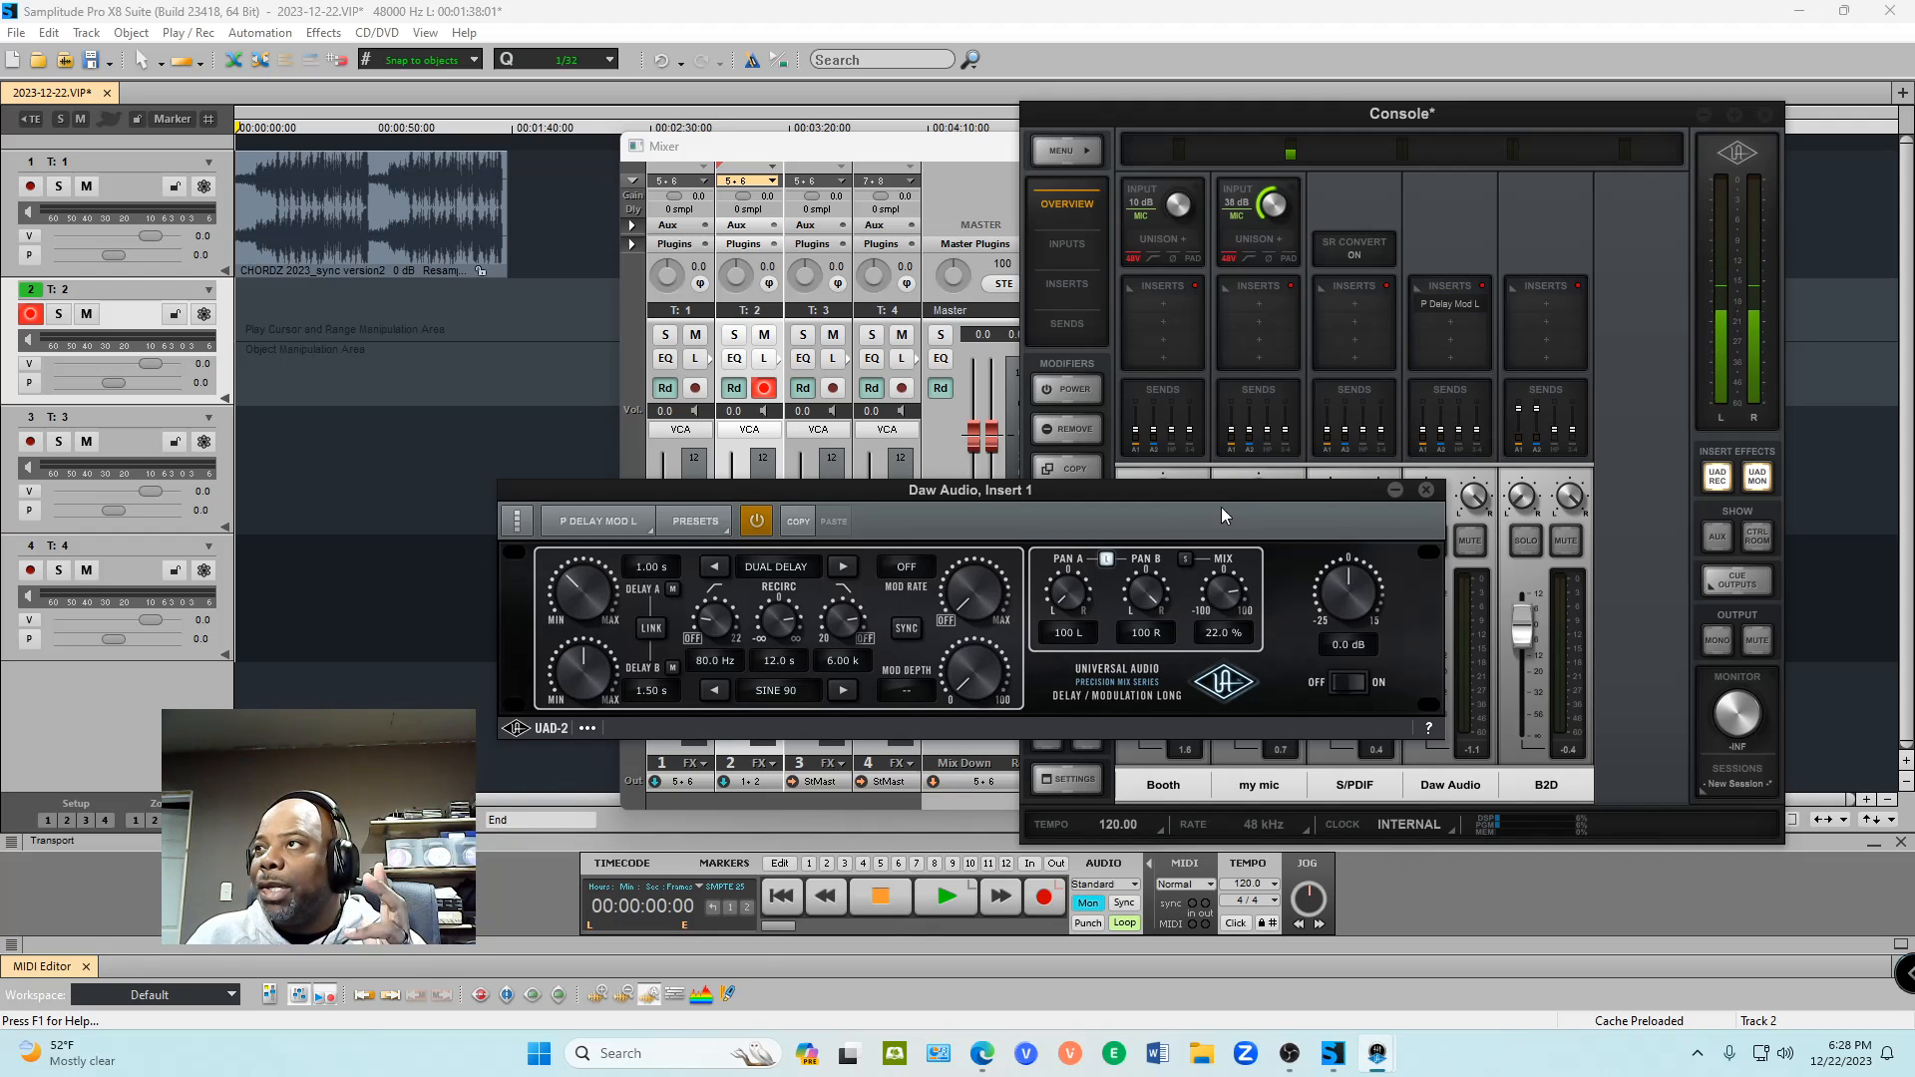
{"action": "left_click", "coordinate": [1426, 490]}
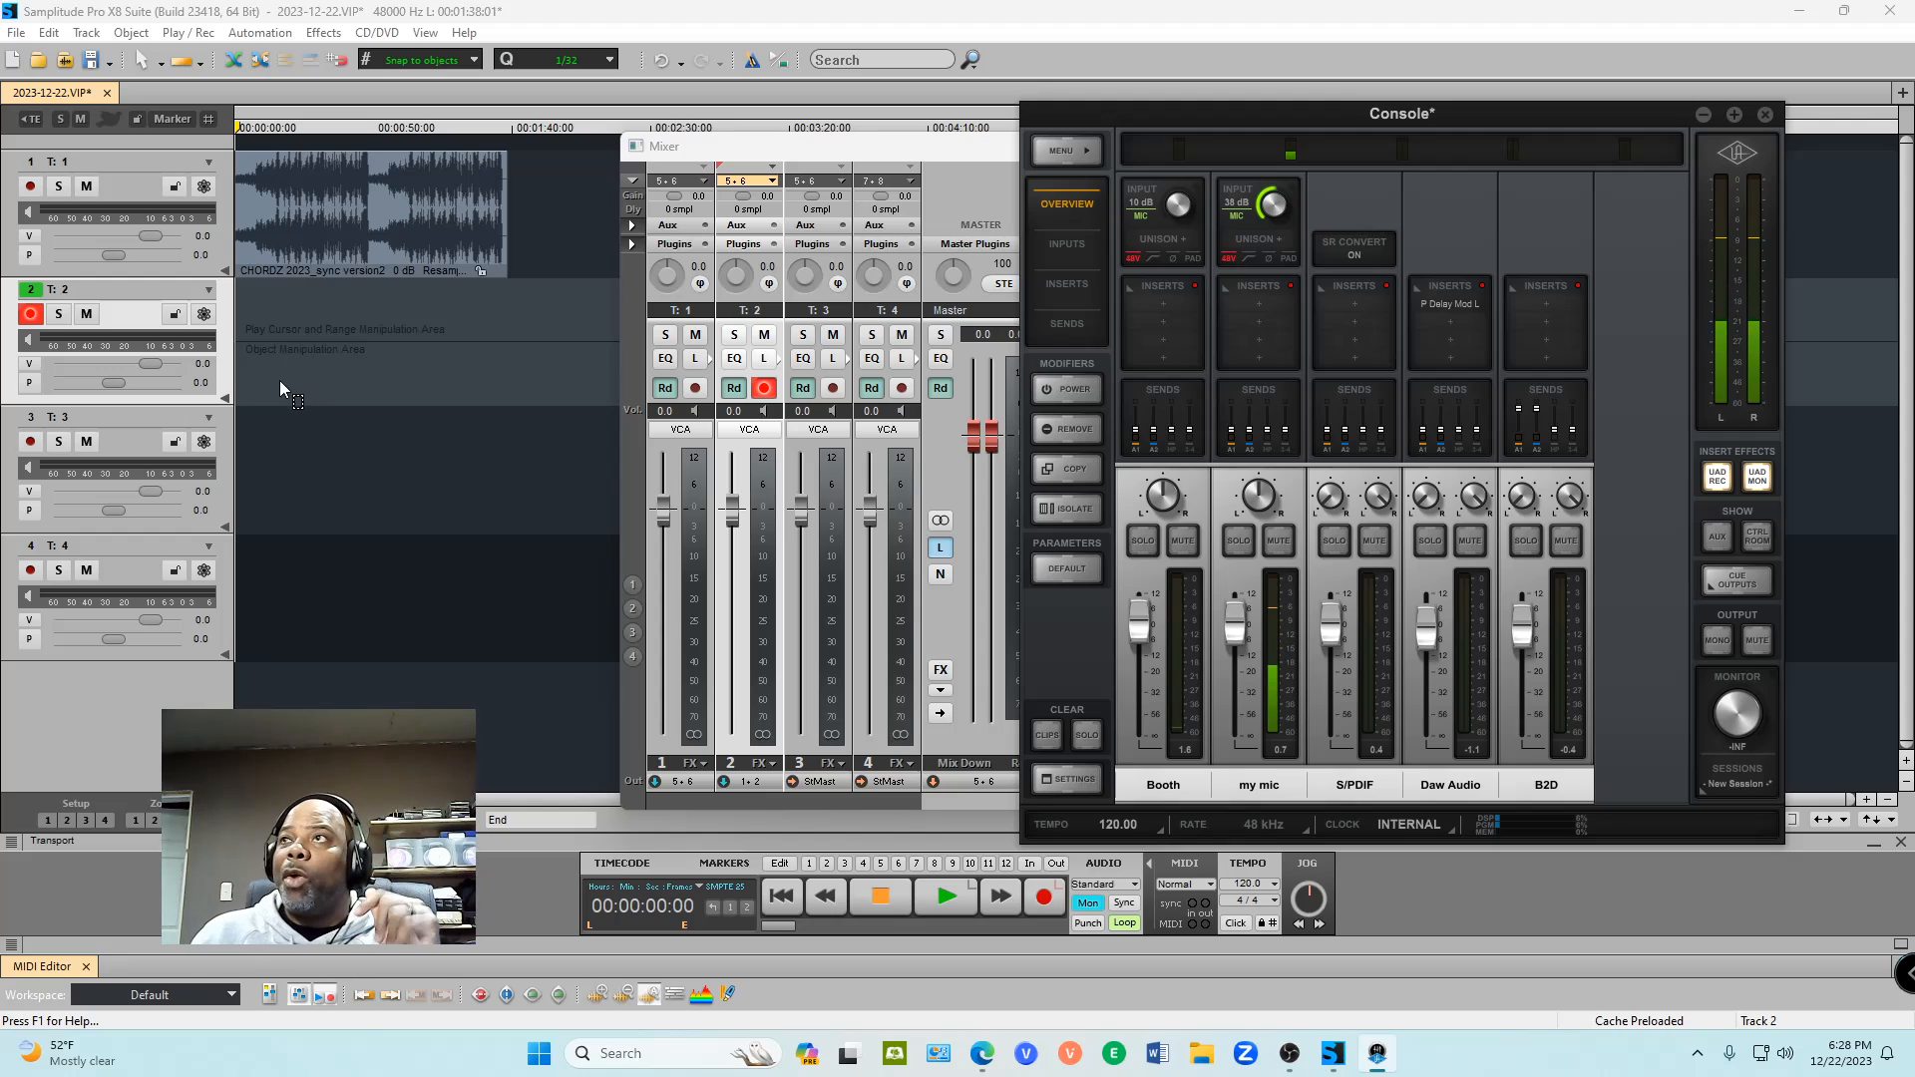
Step: Mute track 2 in Samplitude and move the Console window clear of the Mixer
{"action": "left_click", "coordinate": [87, 316]}
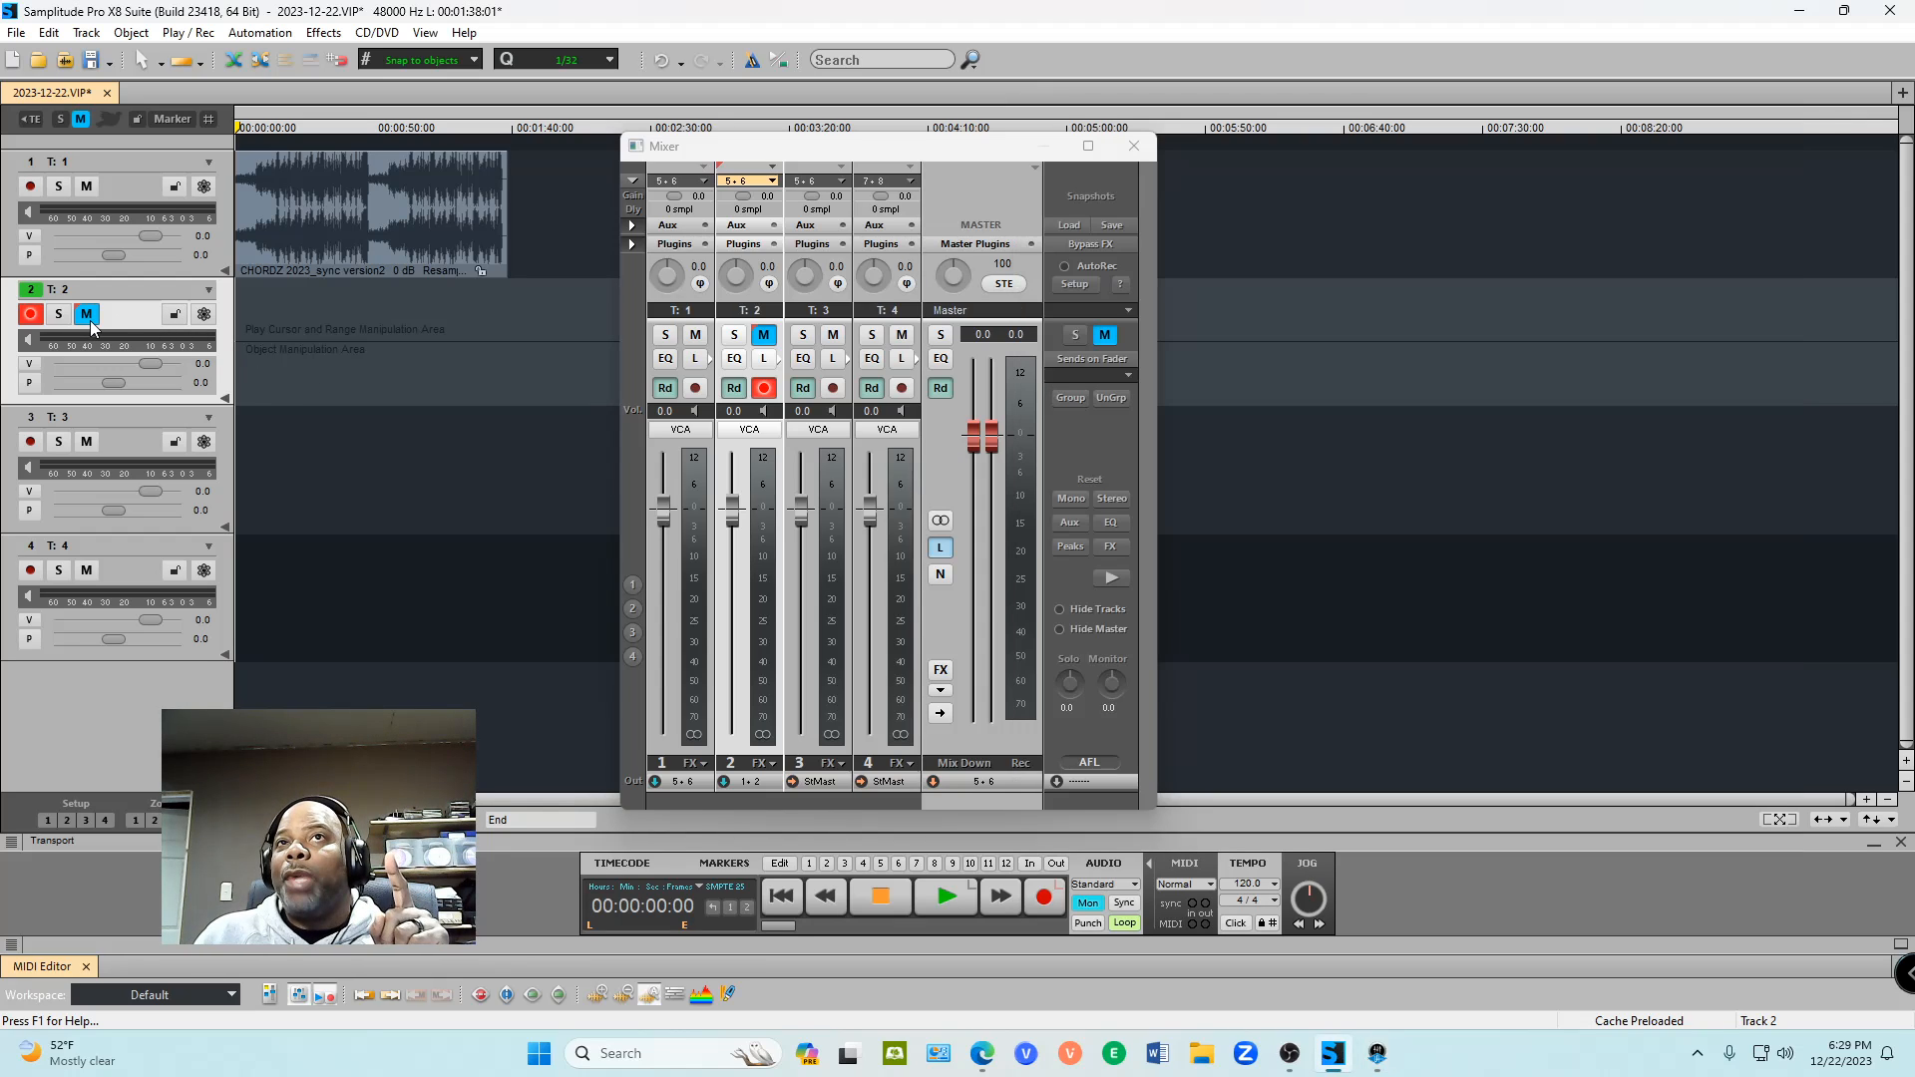
{"action": "left_click", "coordinate": [1378, 1052]}
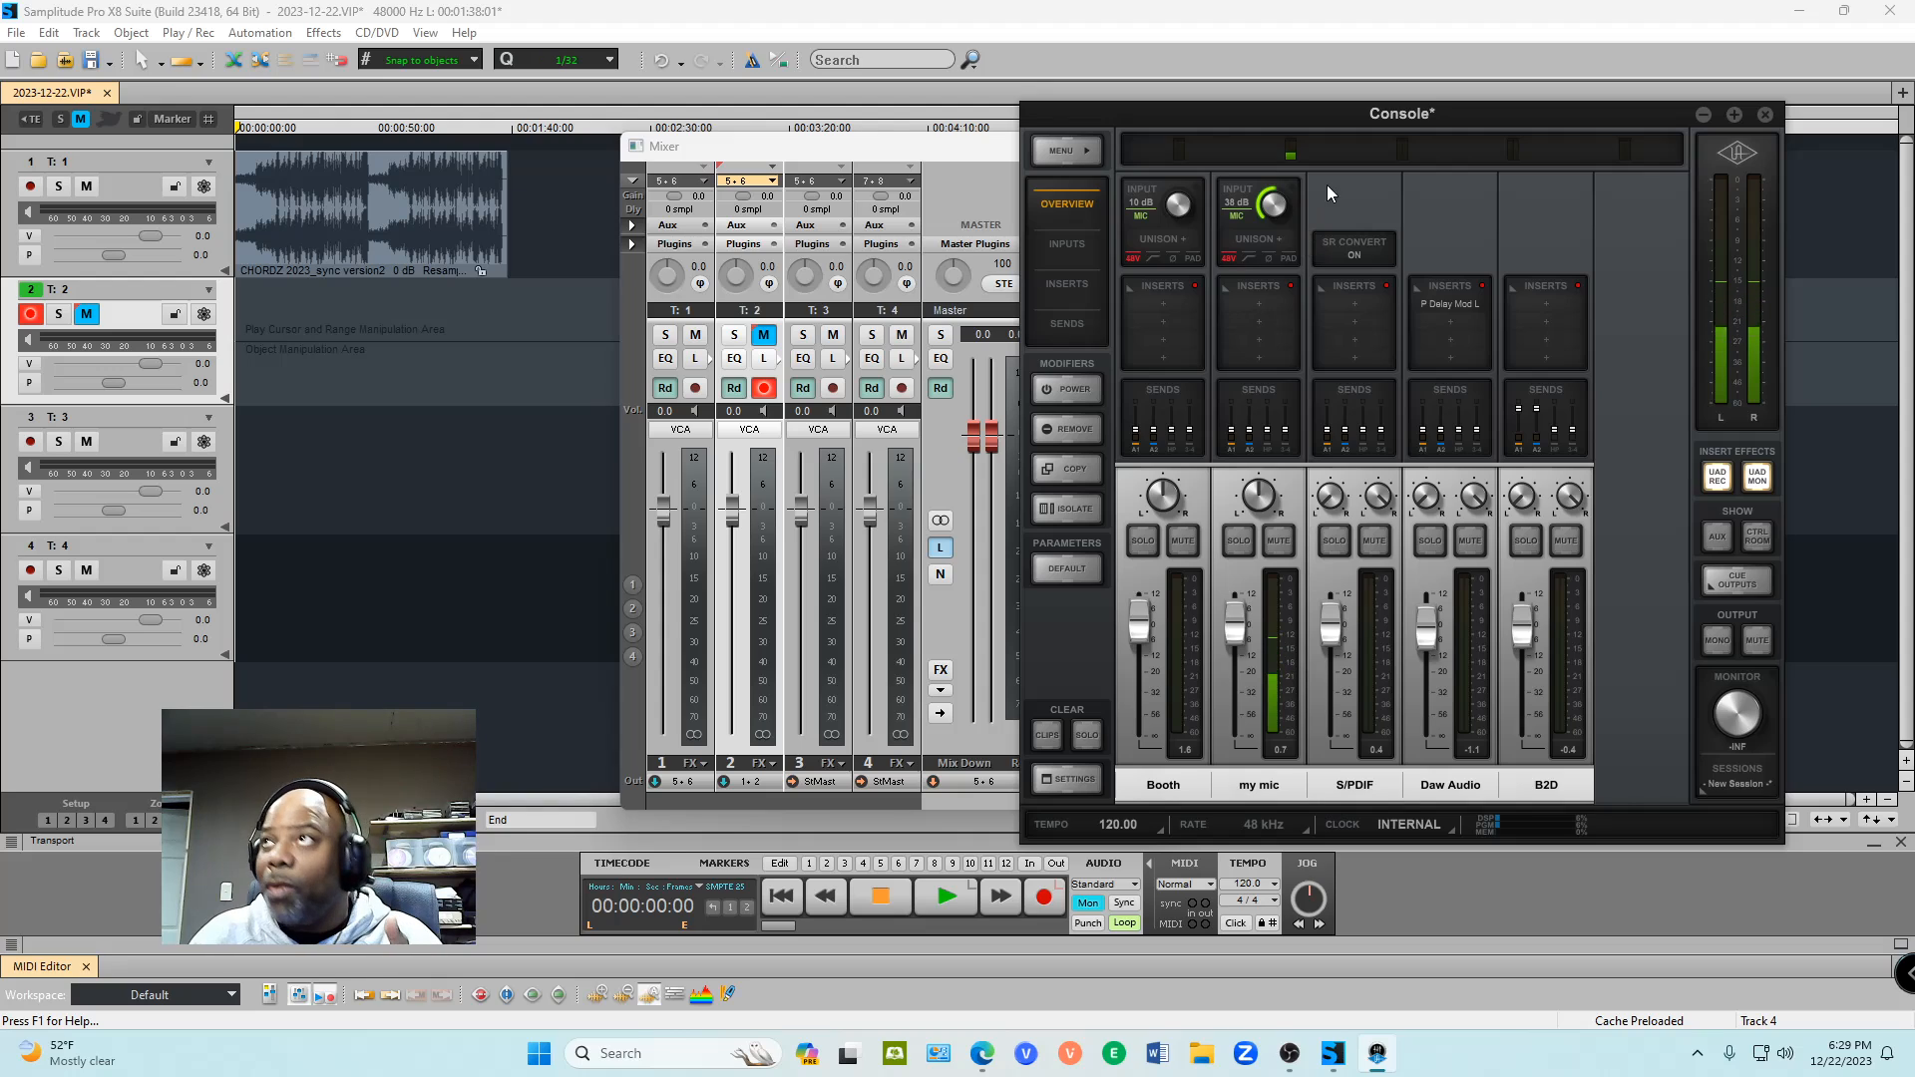
{"action": "left_click_drag", "start_coordinate": [1347, 111], "coordinate": [1426, 93]}
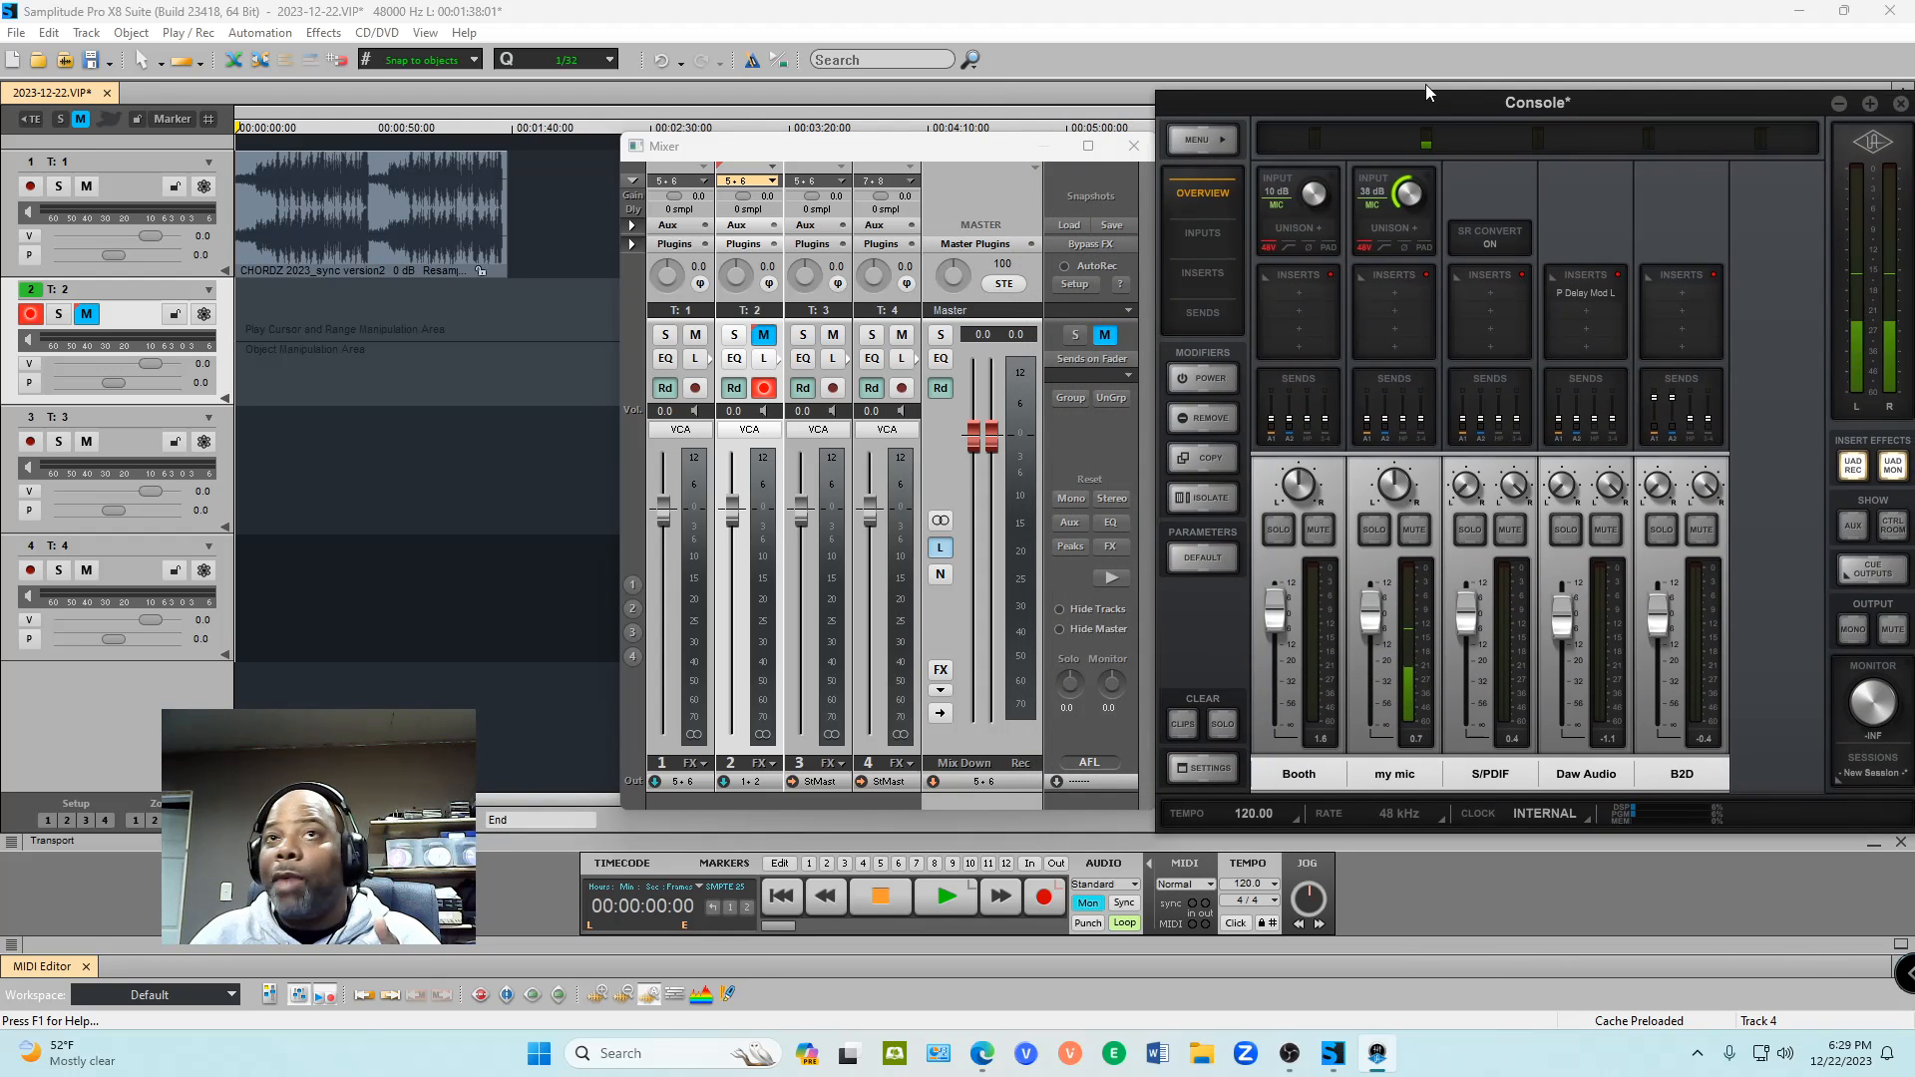
Step: Record the song's signal from the virtual channels onto track 2, stop partway through the song, and keep the take
{"action": "left_click", "coordinate": [1048, 902]}
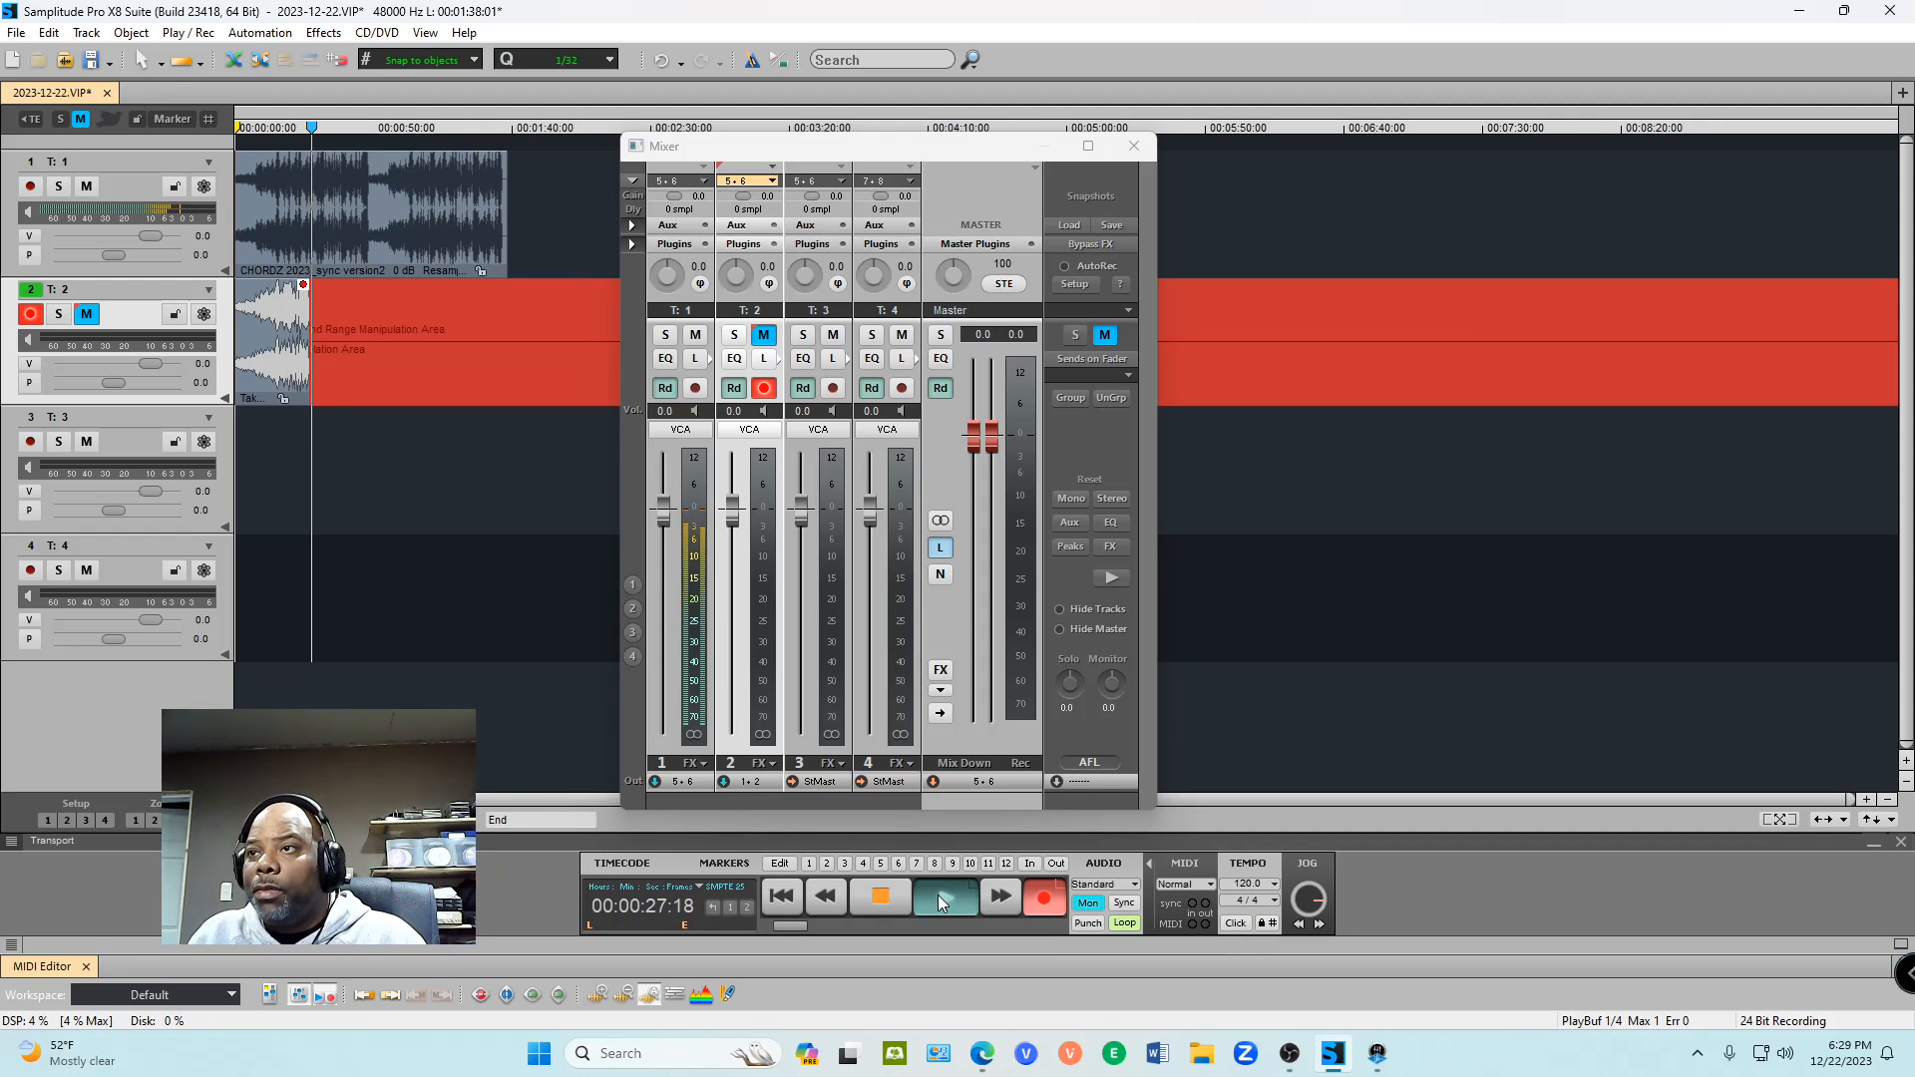
{"action": "left_click", "coordinate": [882, 897]}
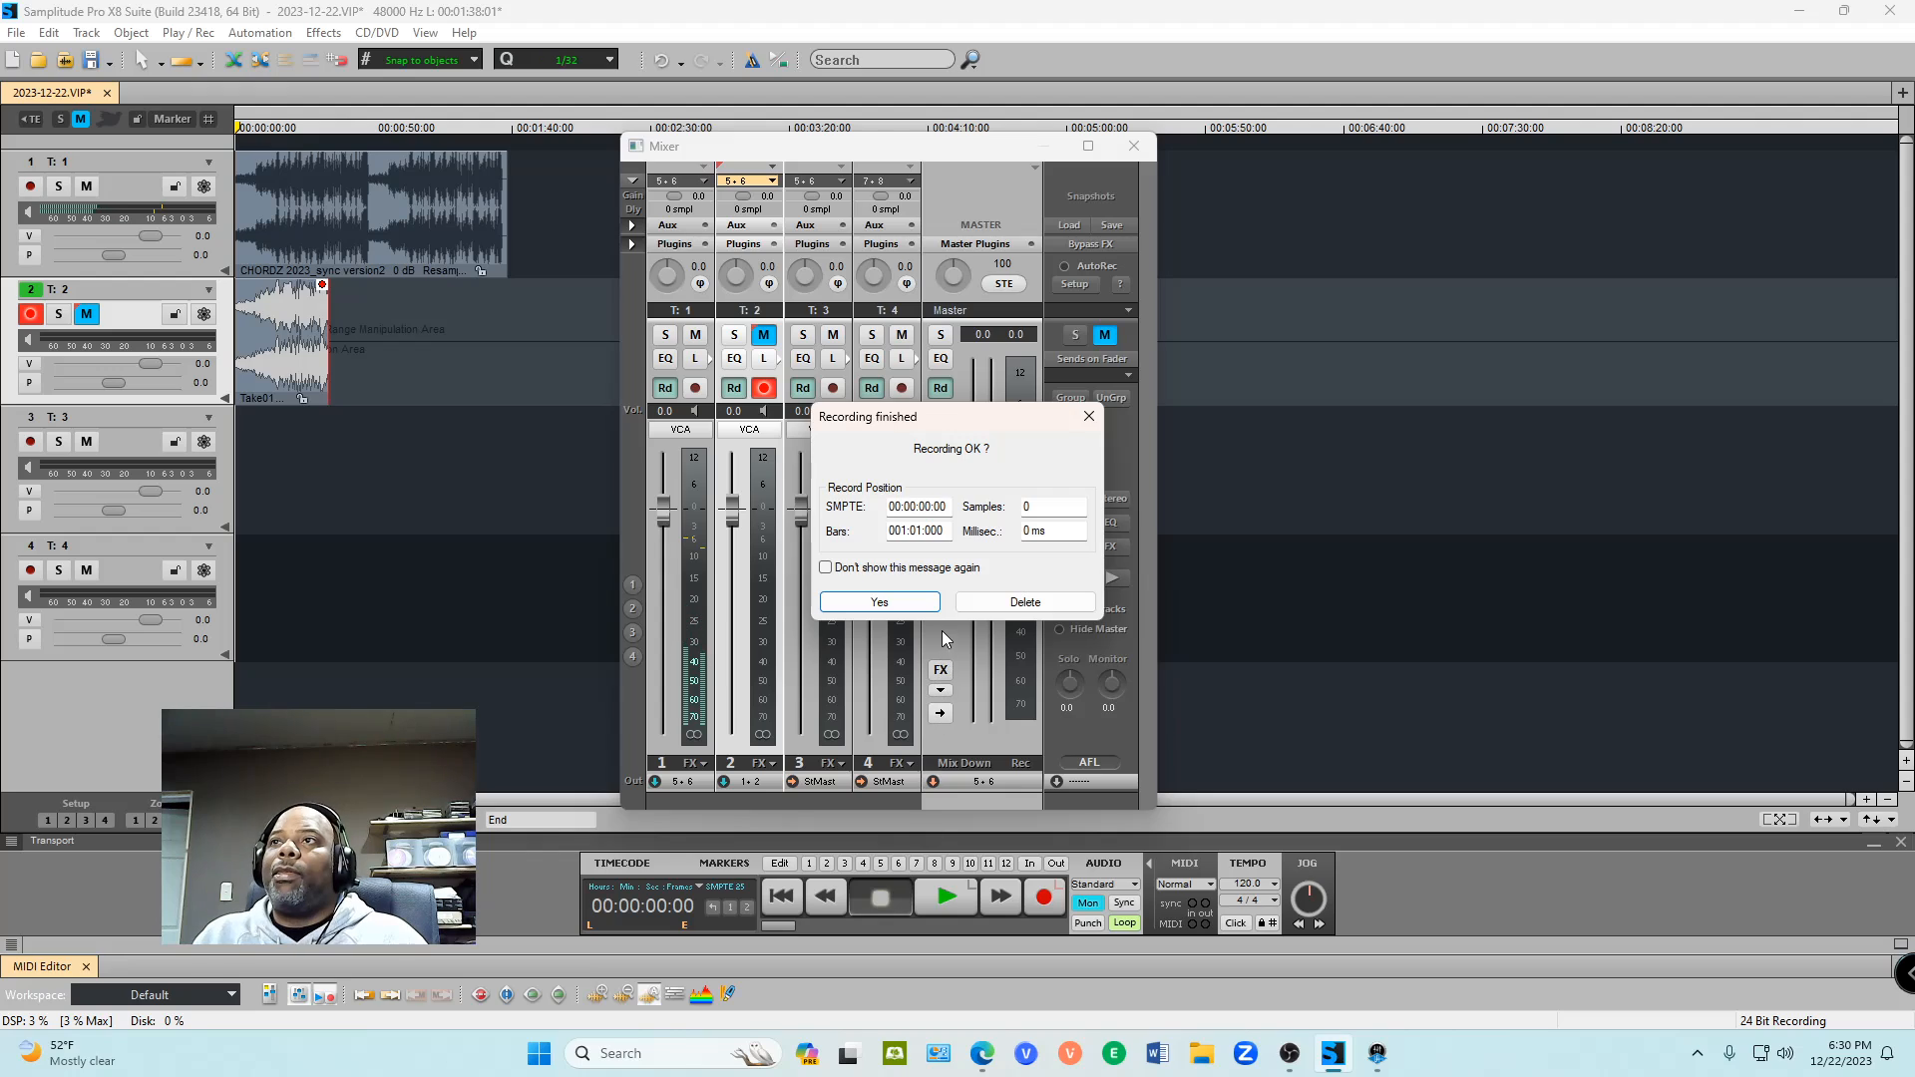
{"action": "left_click", "coordinate": [916, 603]}
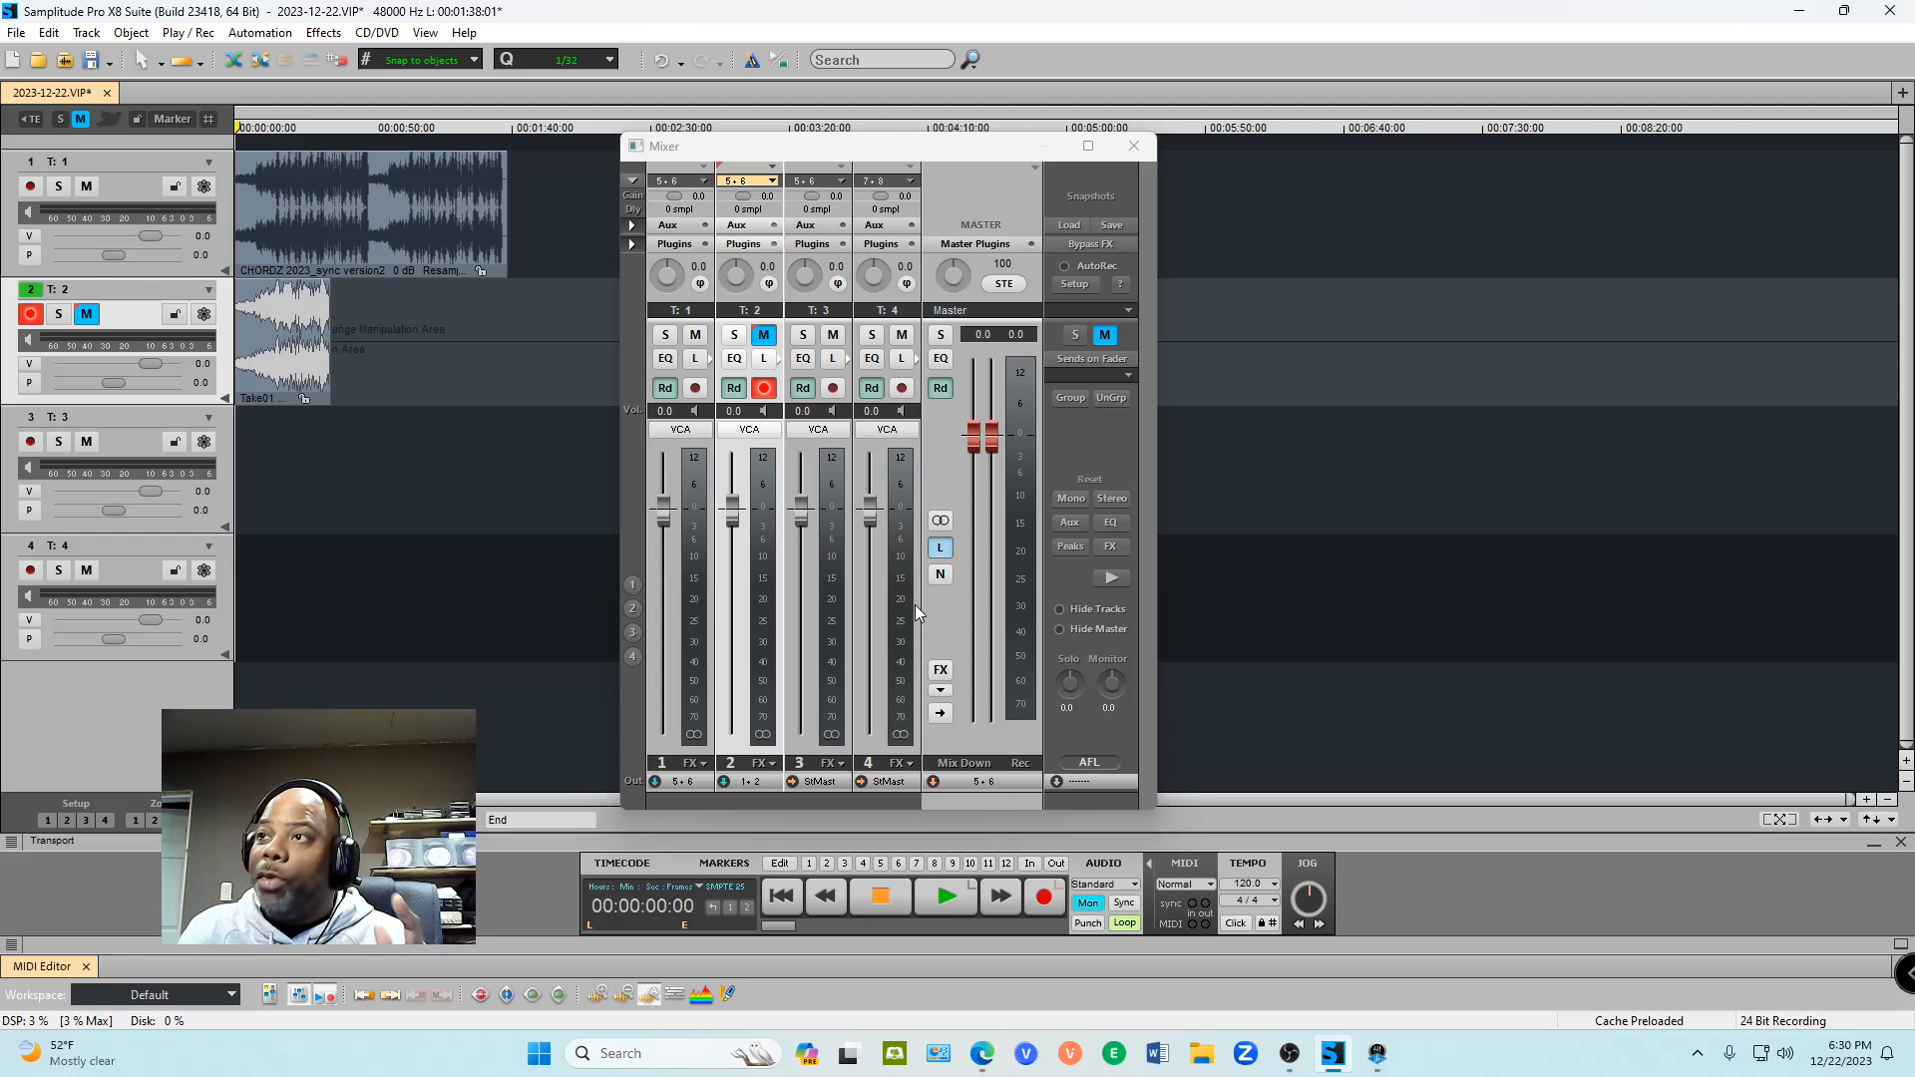
Step: Remove Precision Delay Mod L from Console's Daw Audio channel and view the plug-in list for its first insert without loading anything
{"action": "mouse_move", "coordinate": [1377, 1053]}
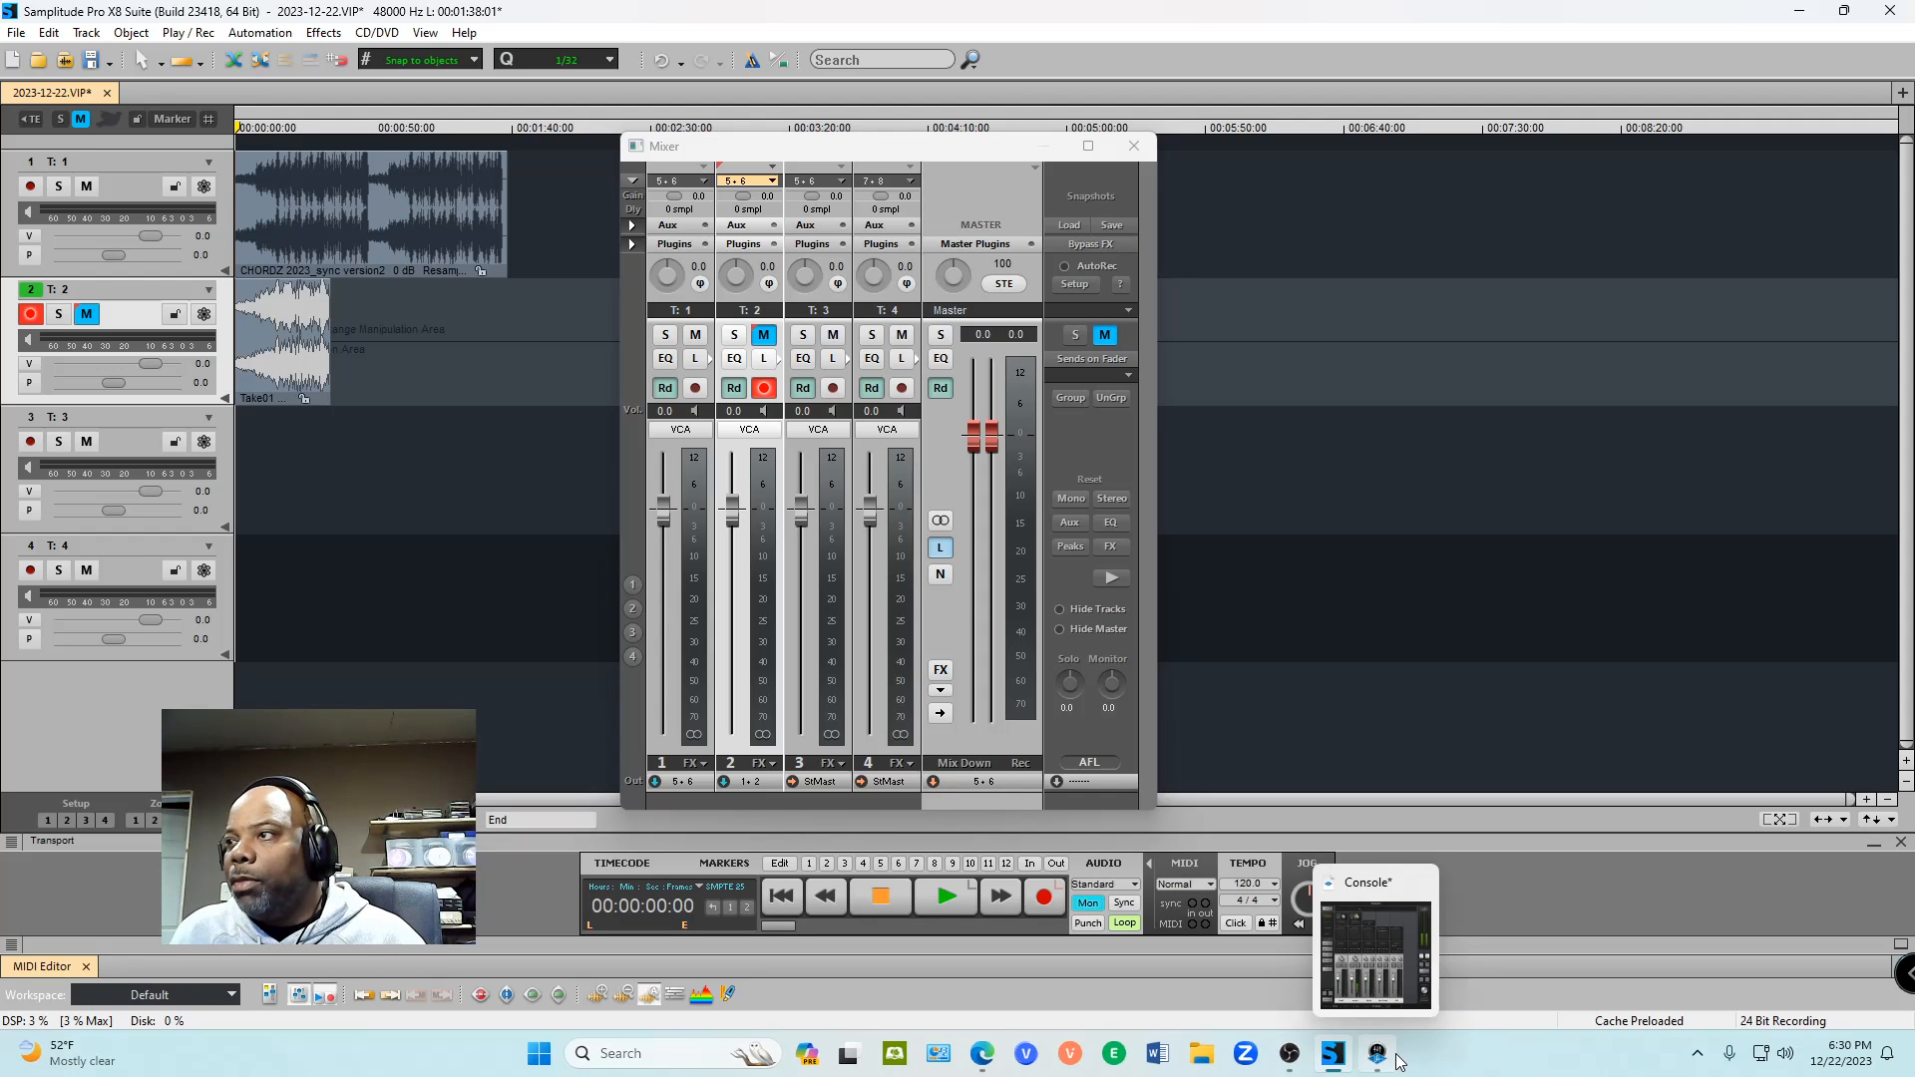
{"action": "left_click", "coordinate": [1422, 907]}
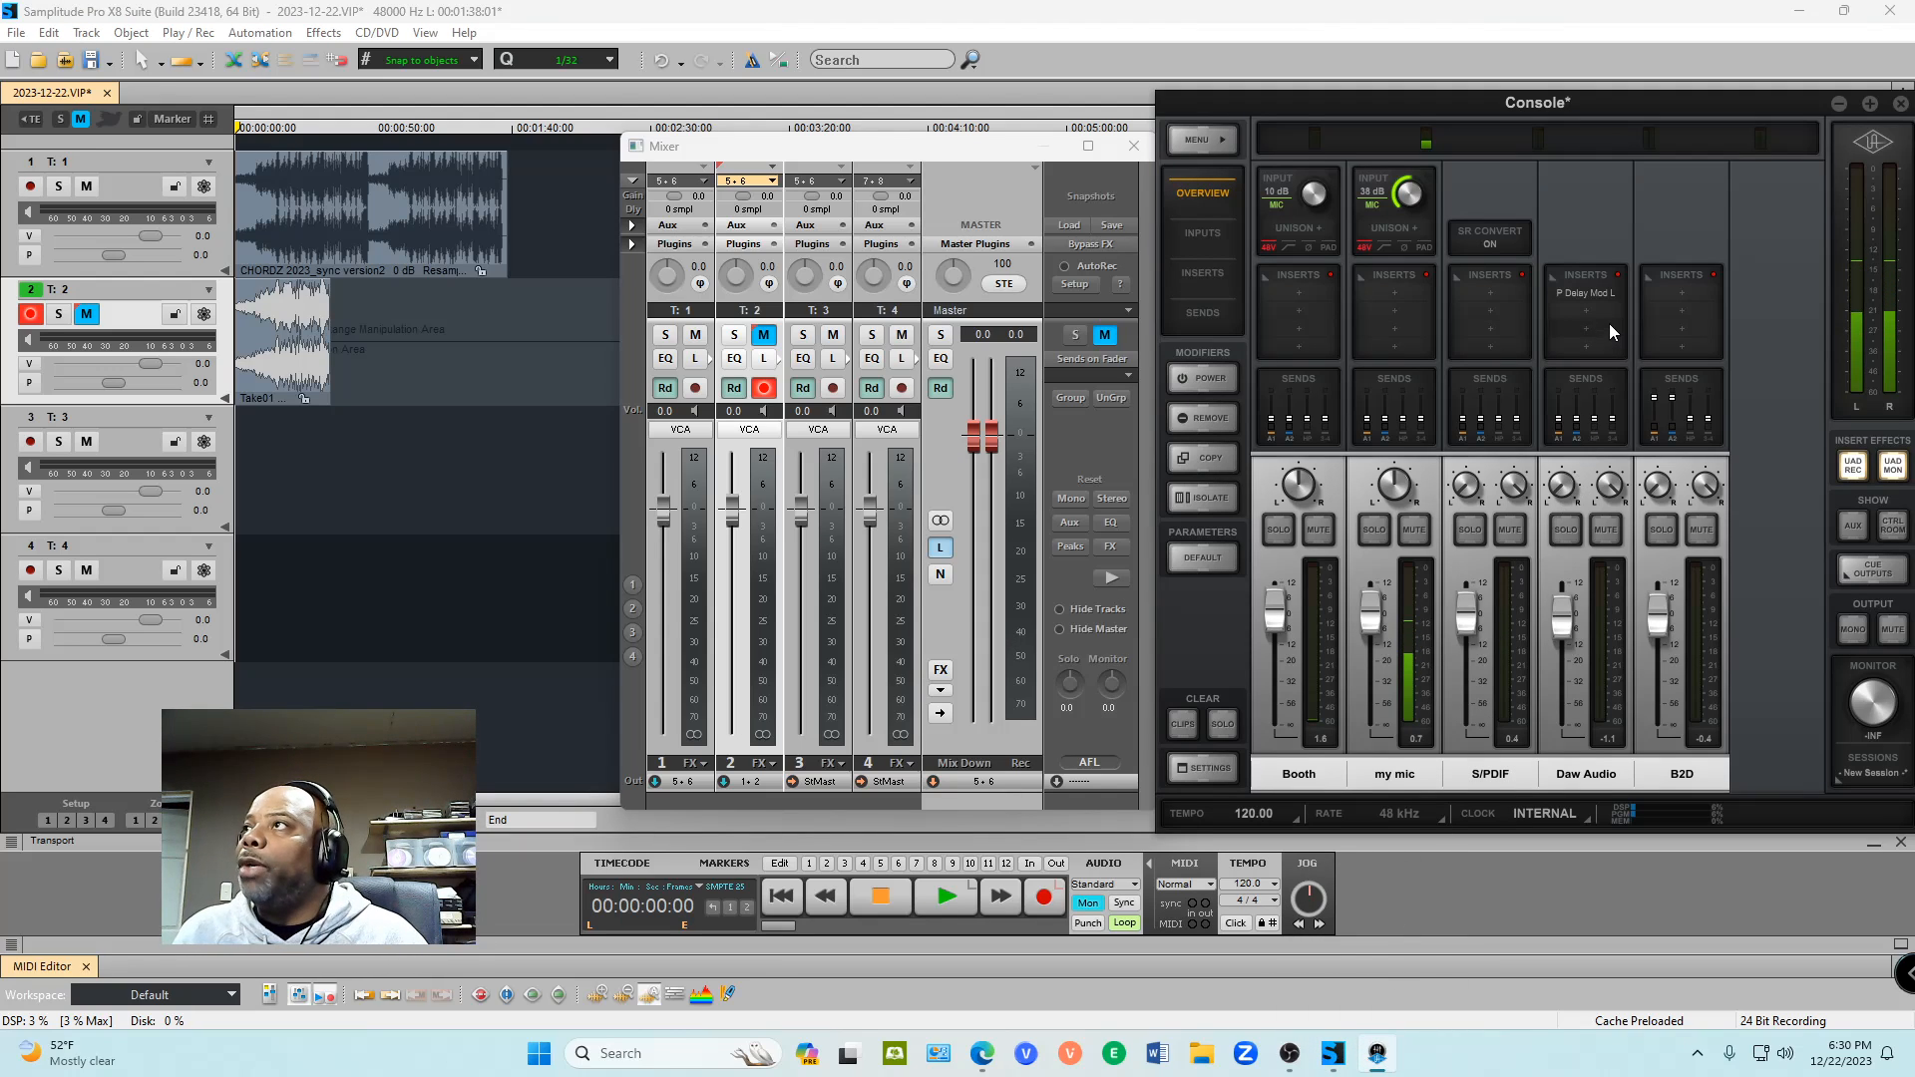
{"action": "right_click", "coordinate": [1596, 292]}
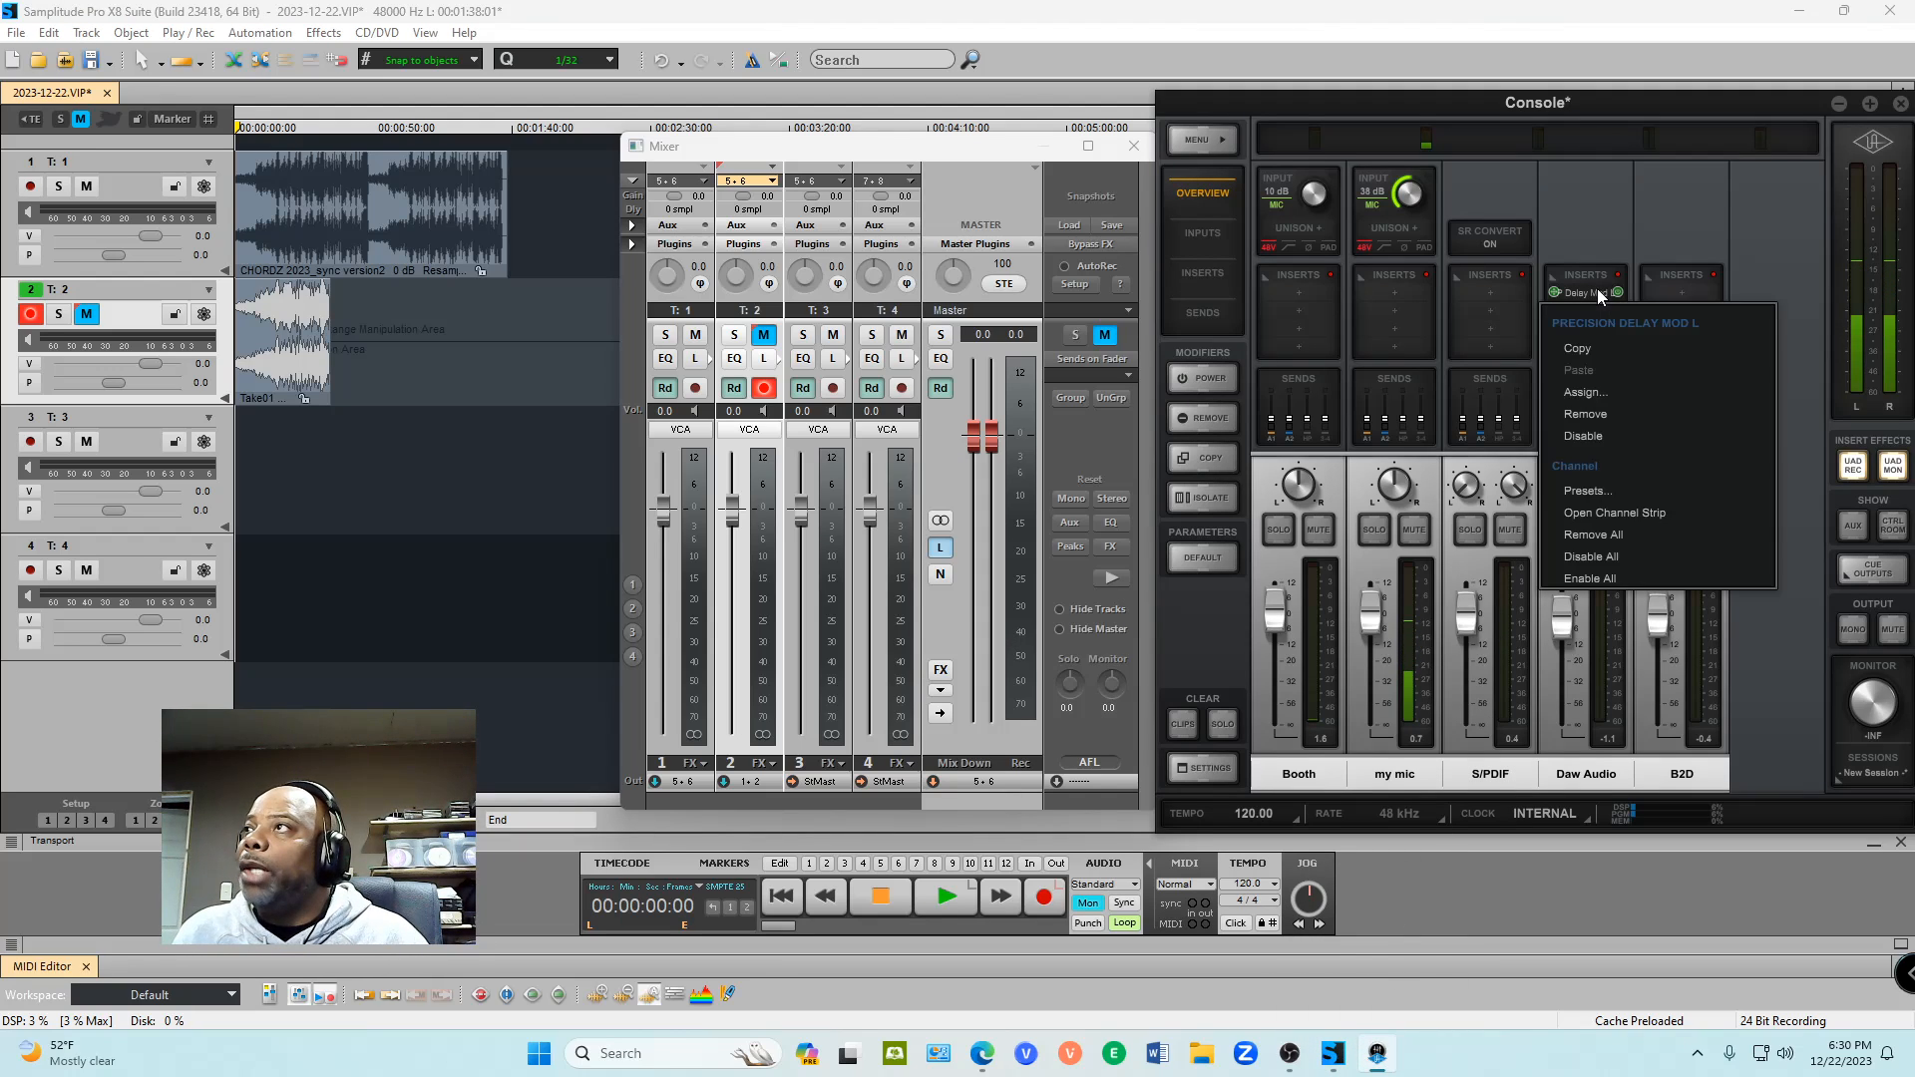
{"action": "left_click", "coordinate": [1586, 414]}
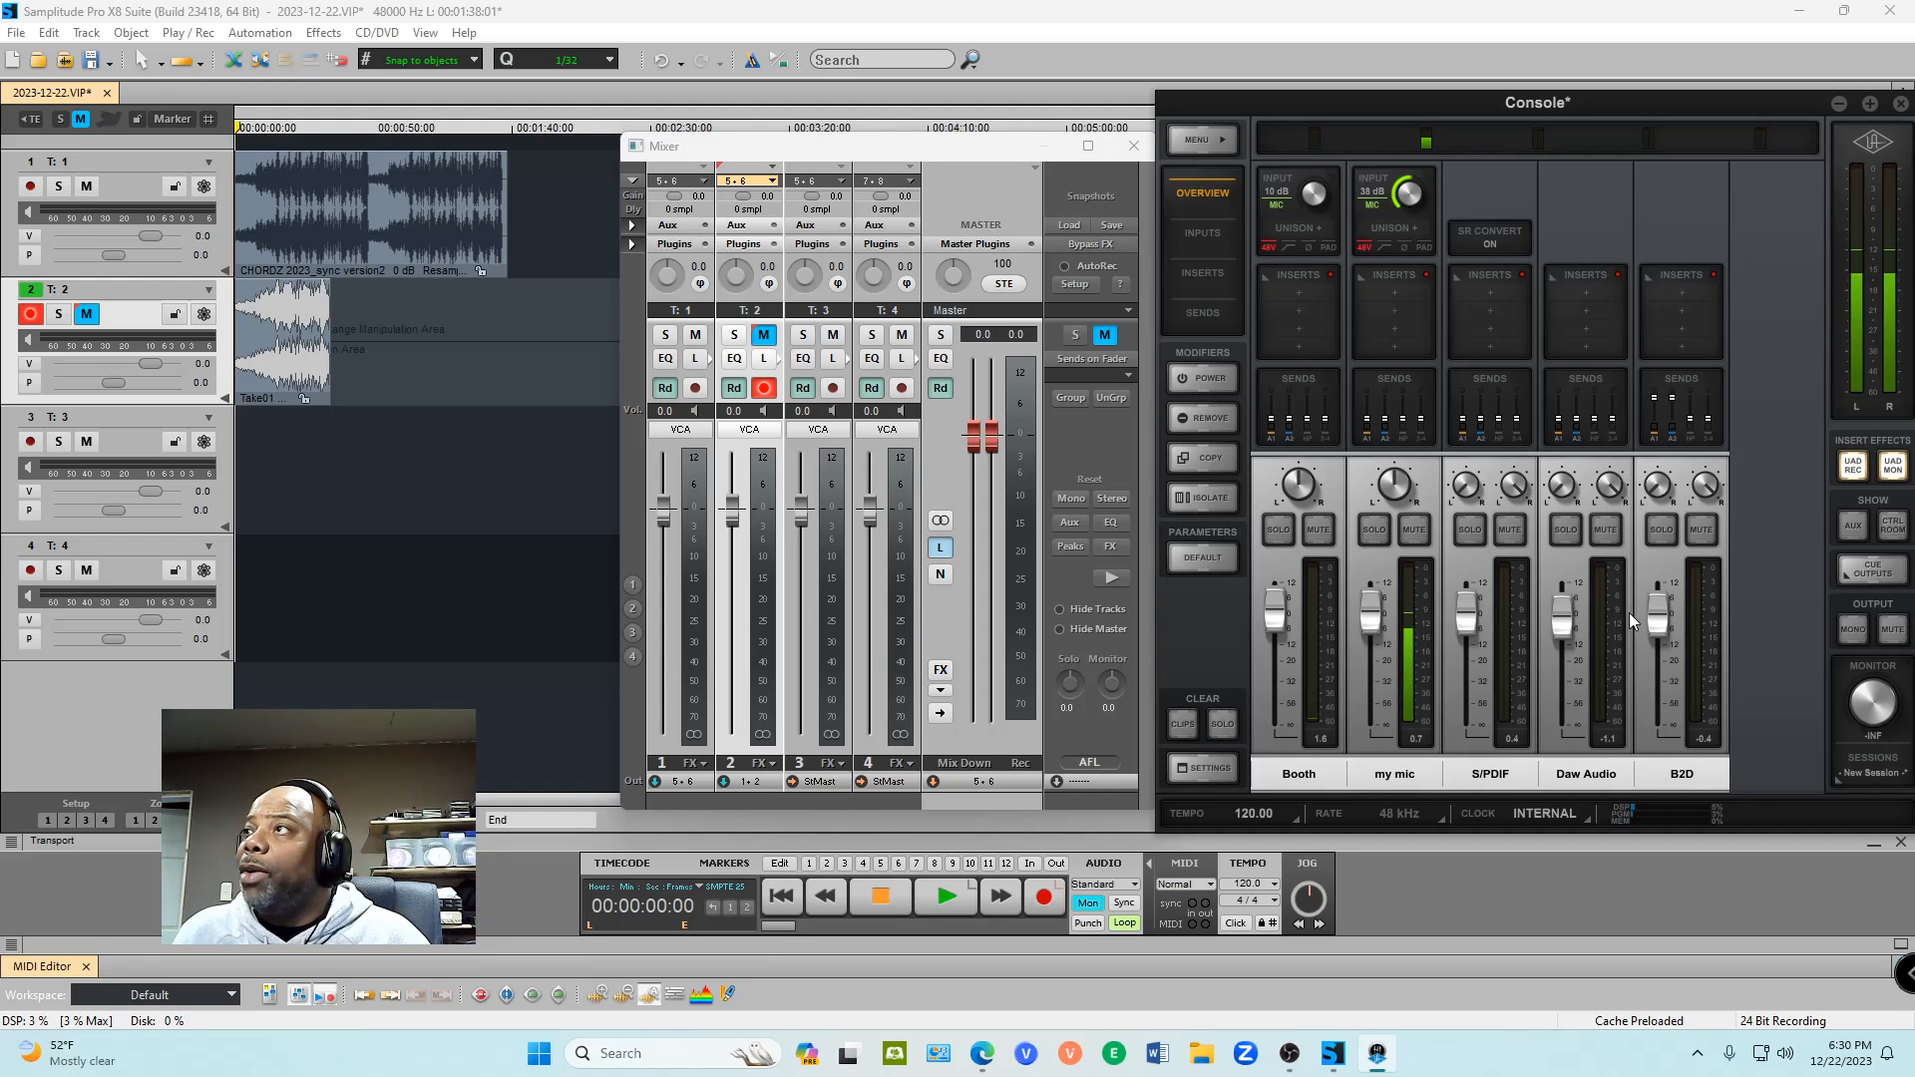
{"action": "left_click", "coordinate": [1590, 291]}
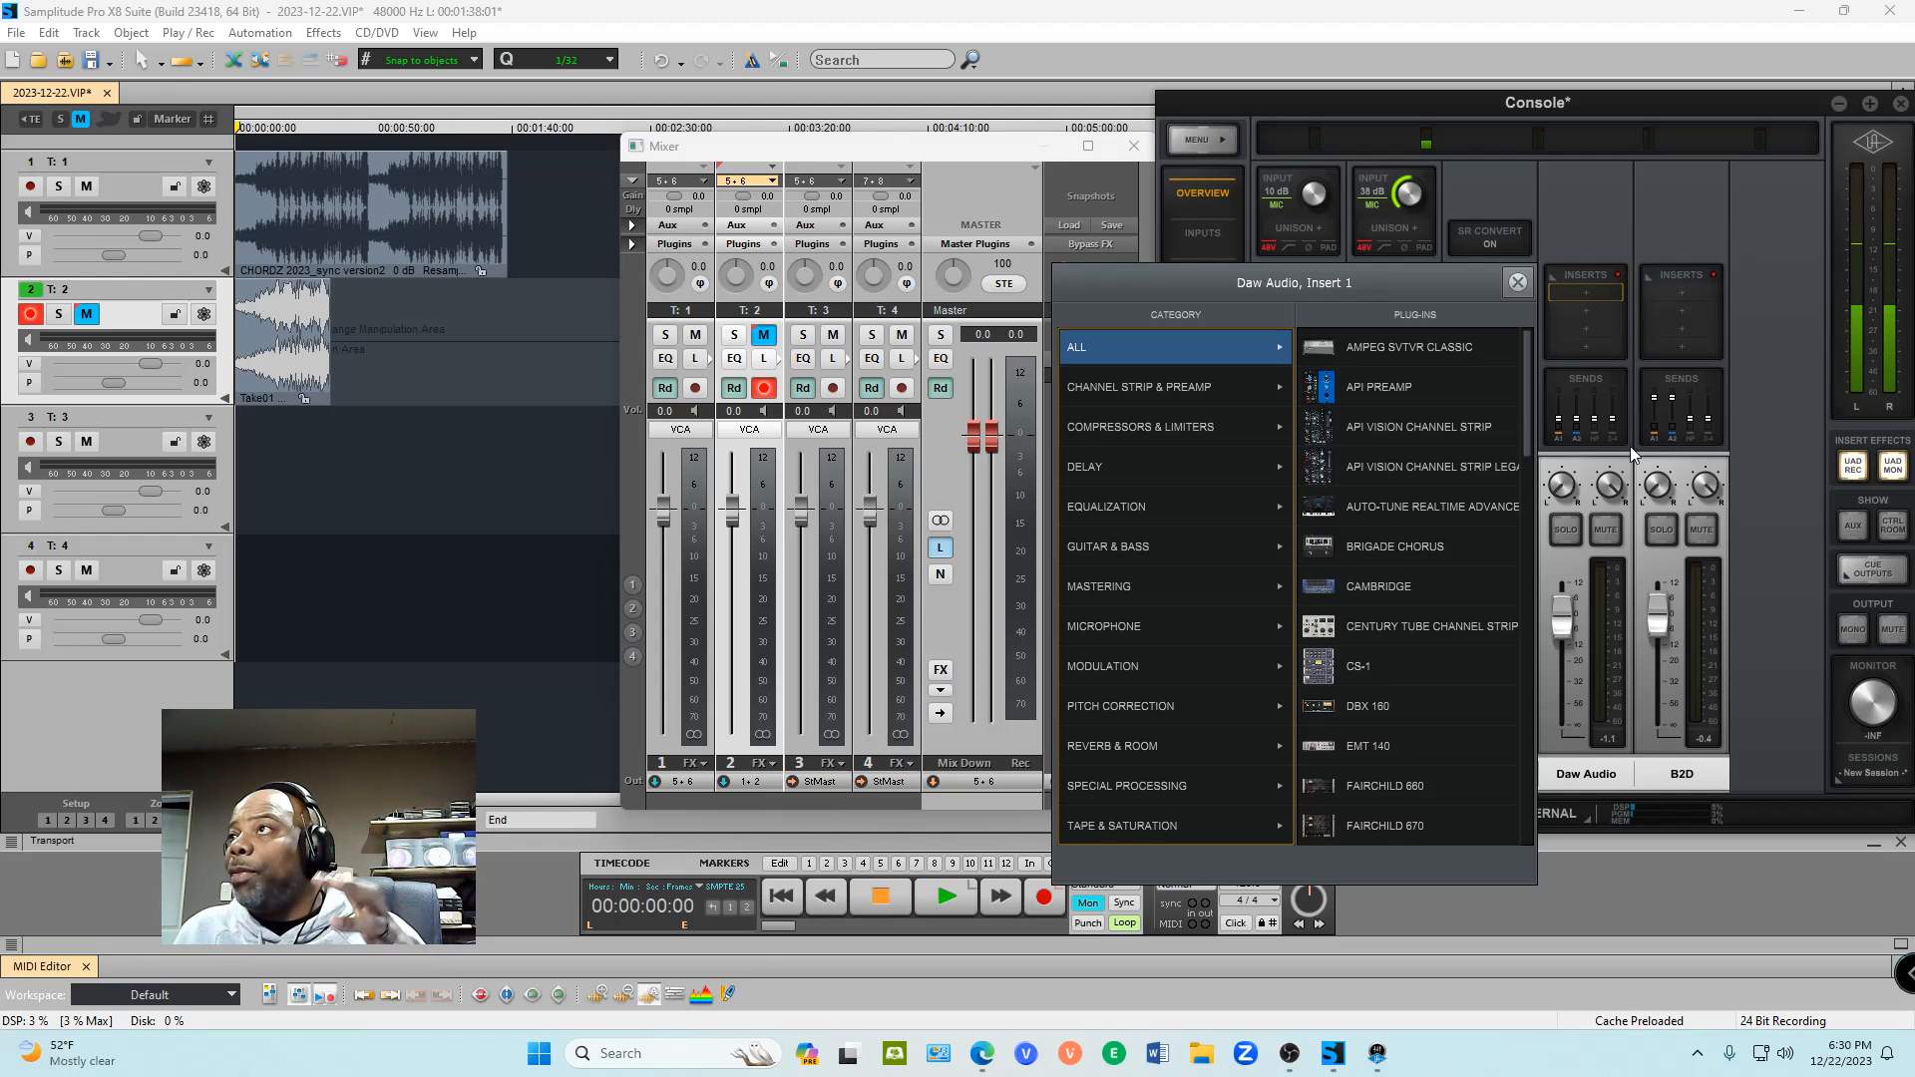
{"action": "left_click", "coordinate": [1518, 283]}
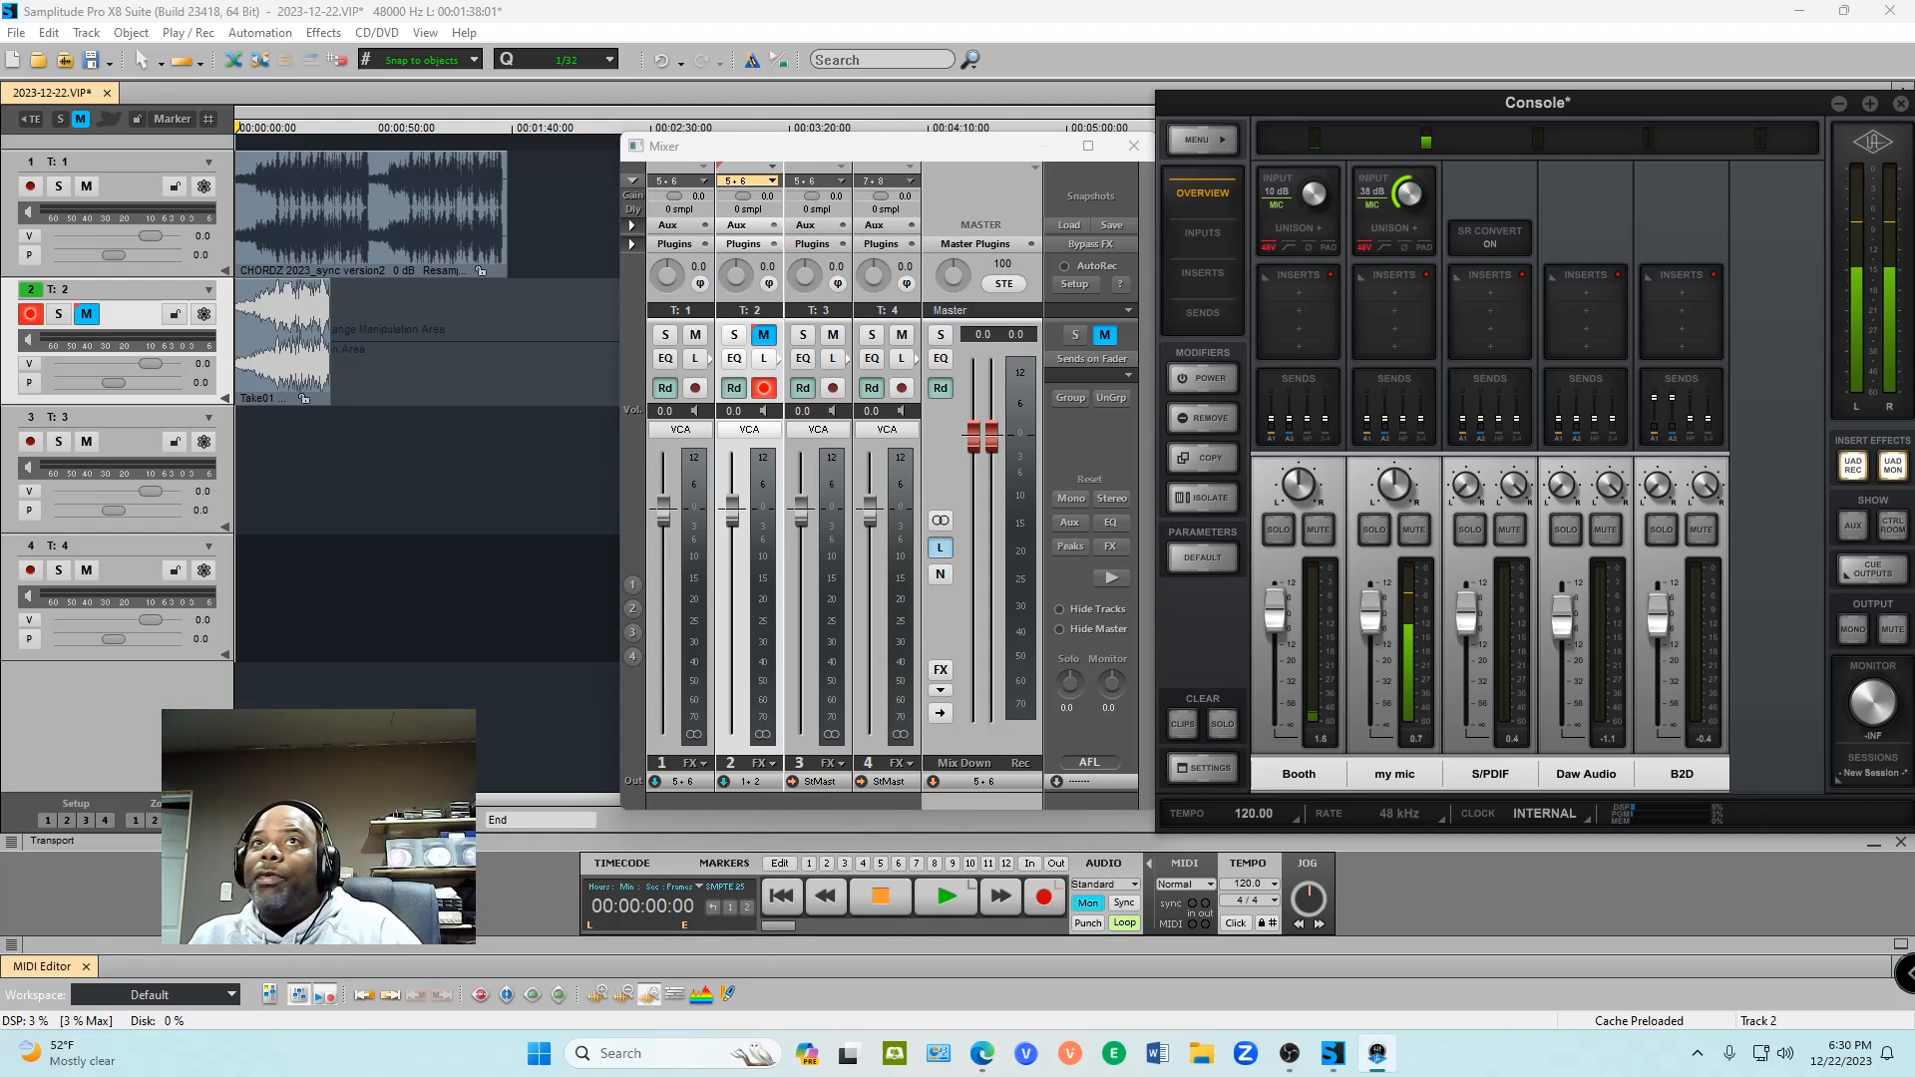
Step: Mute track 1 in Samplitude and disarm track 2 for recording
{"action": "left_click", "coordinate": [88, 186]}
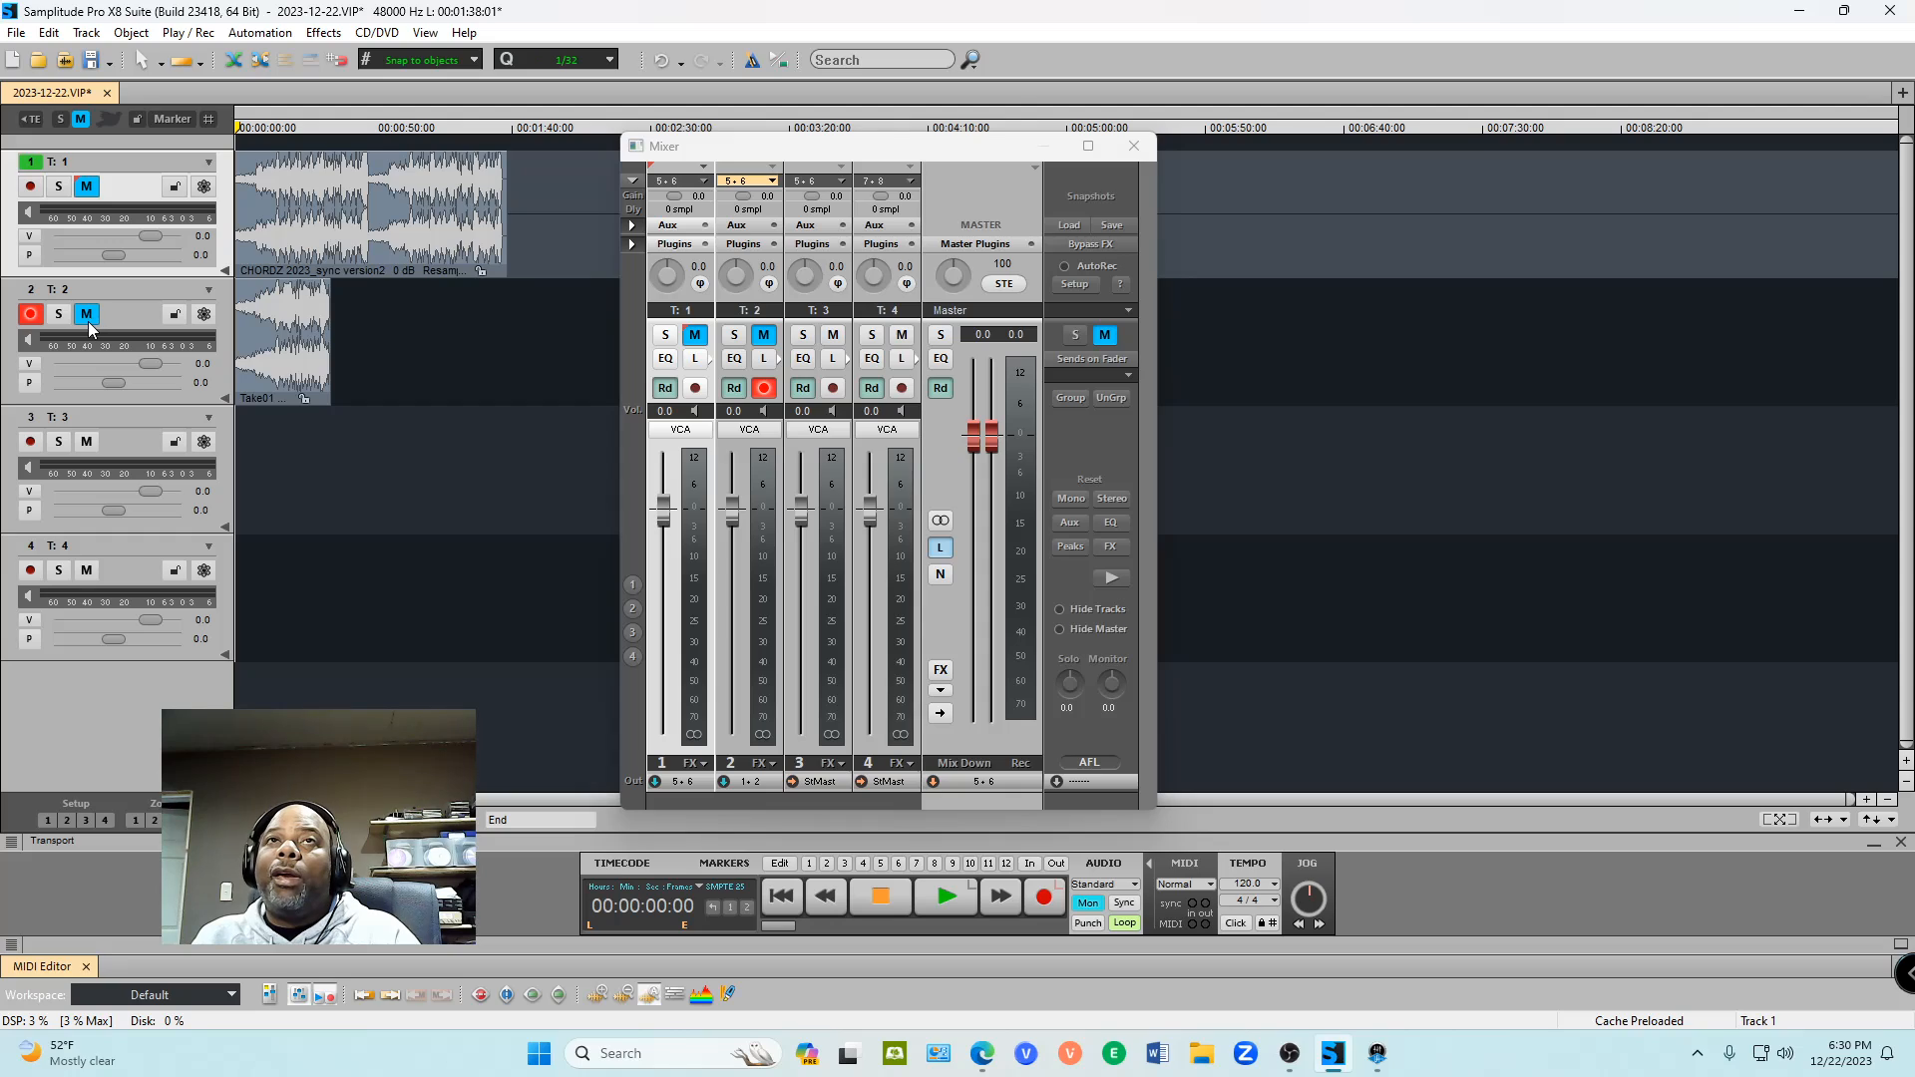
{"action": "left_click", "coordinate": [33, 318]}
{"action": "left_click", "coordinate": [32, 315]}
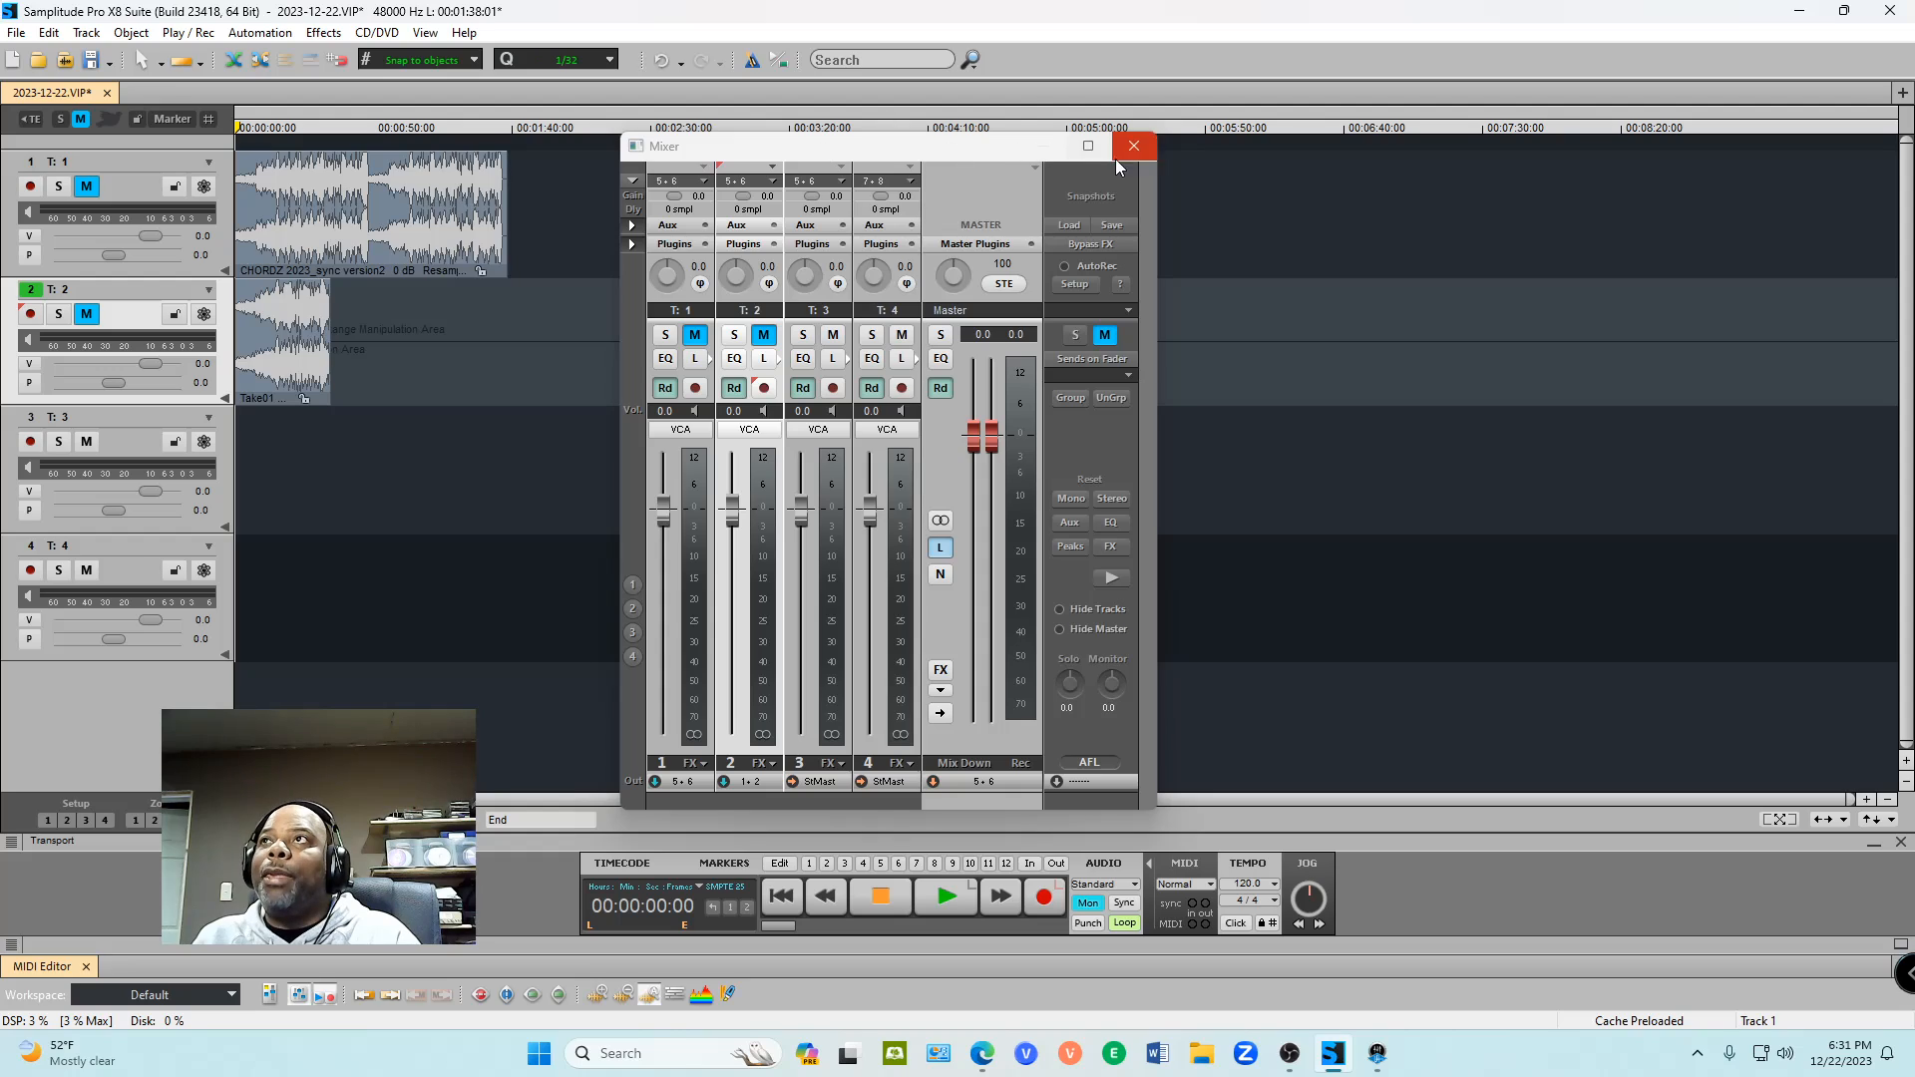
Step: Close the Mixer, move the Take01 clip to track 1 at about 00:02:51, and move the CHORDZ 2023_sync version2 clip down to track 2
{"action": "left_click", "coordinate": [1150, 151]}
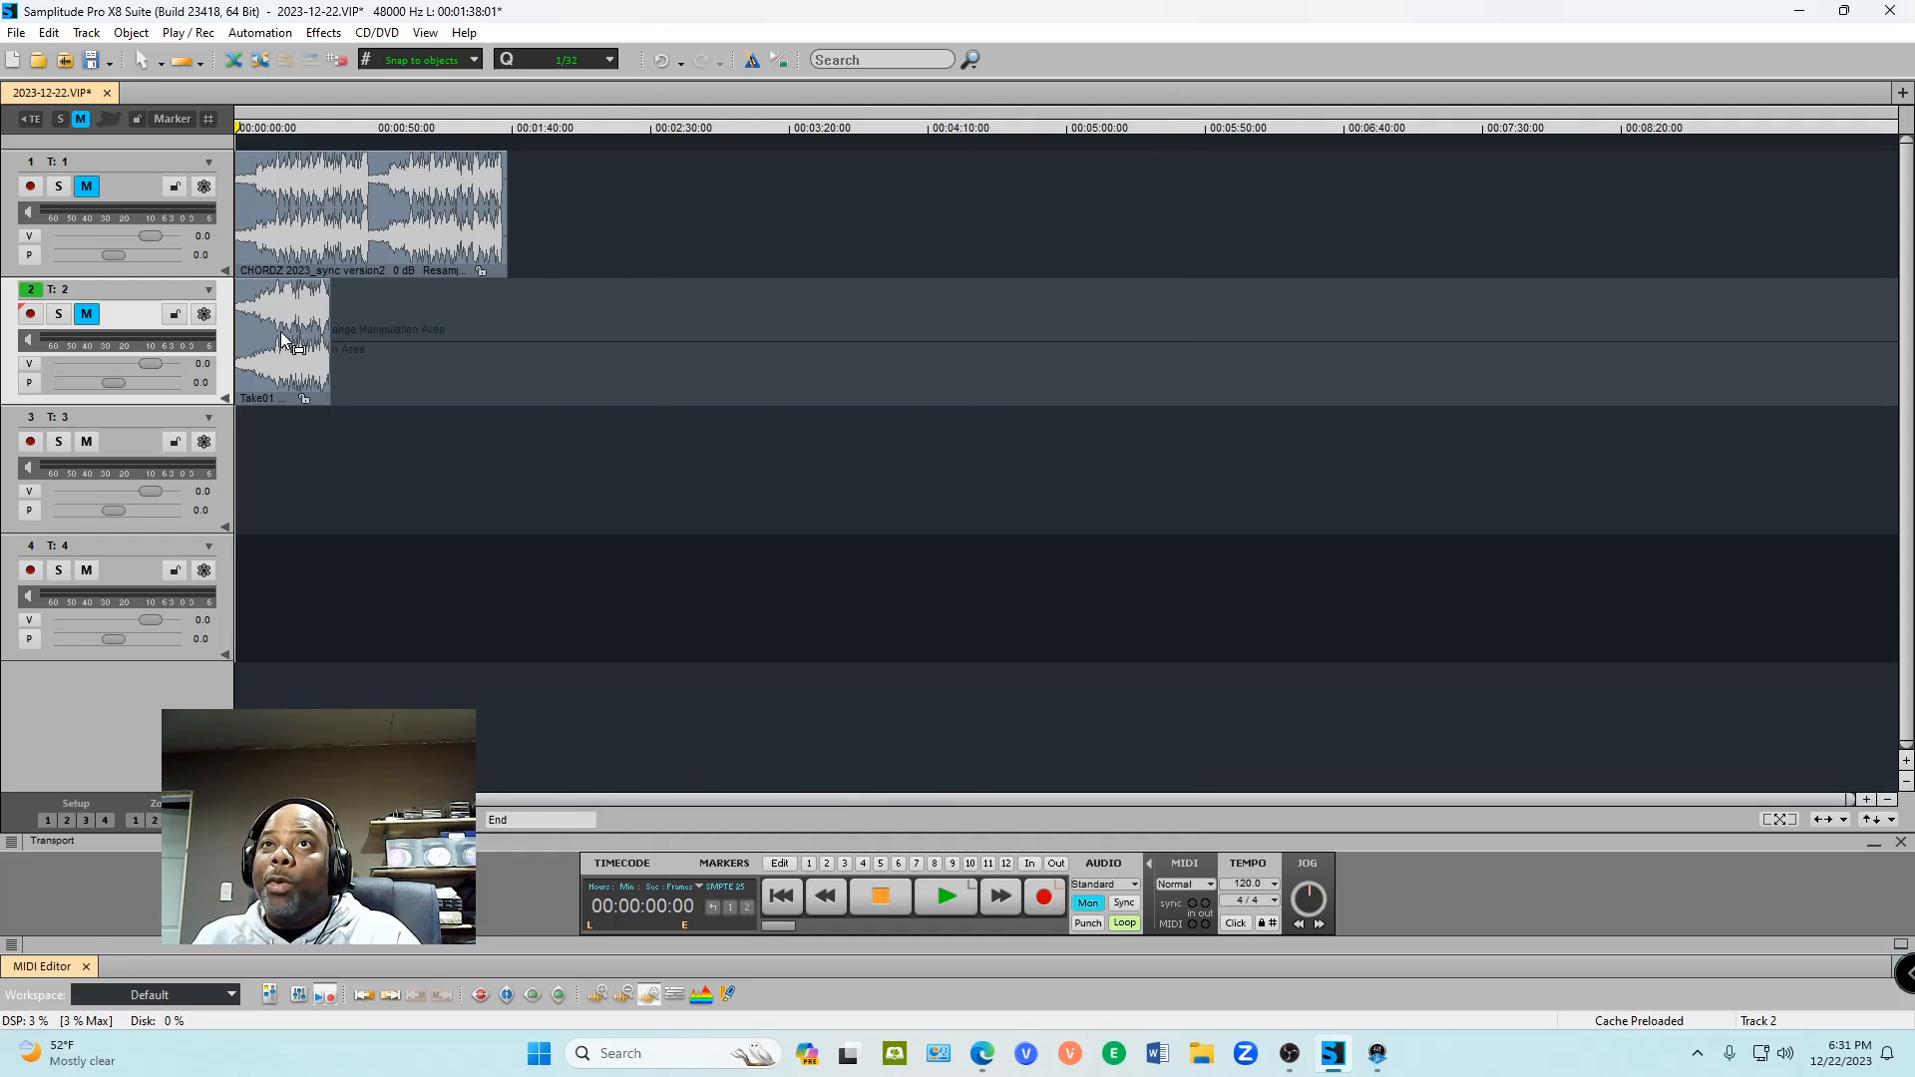
{"action": "left_click_drag", "start_coordinate": [260, 367], "coordinate": [741, 237]}
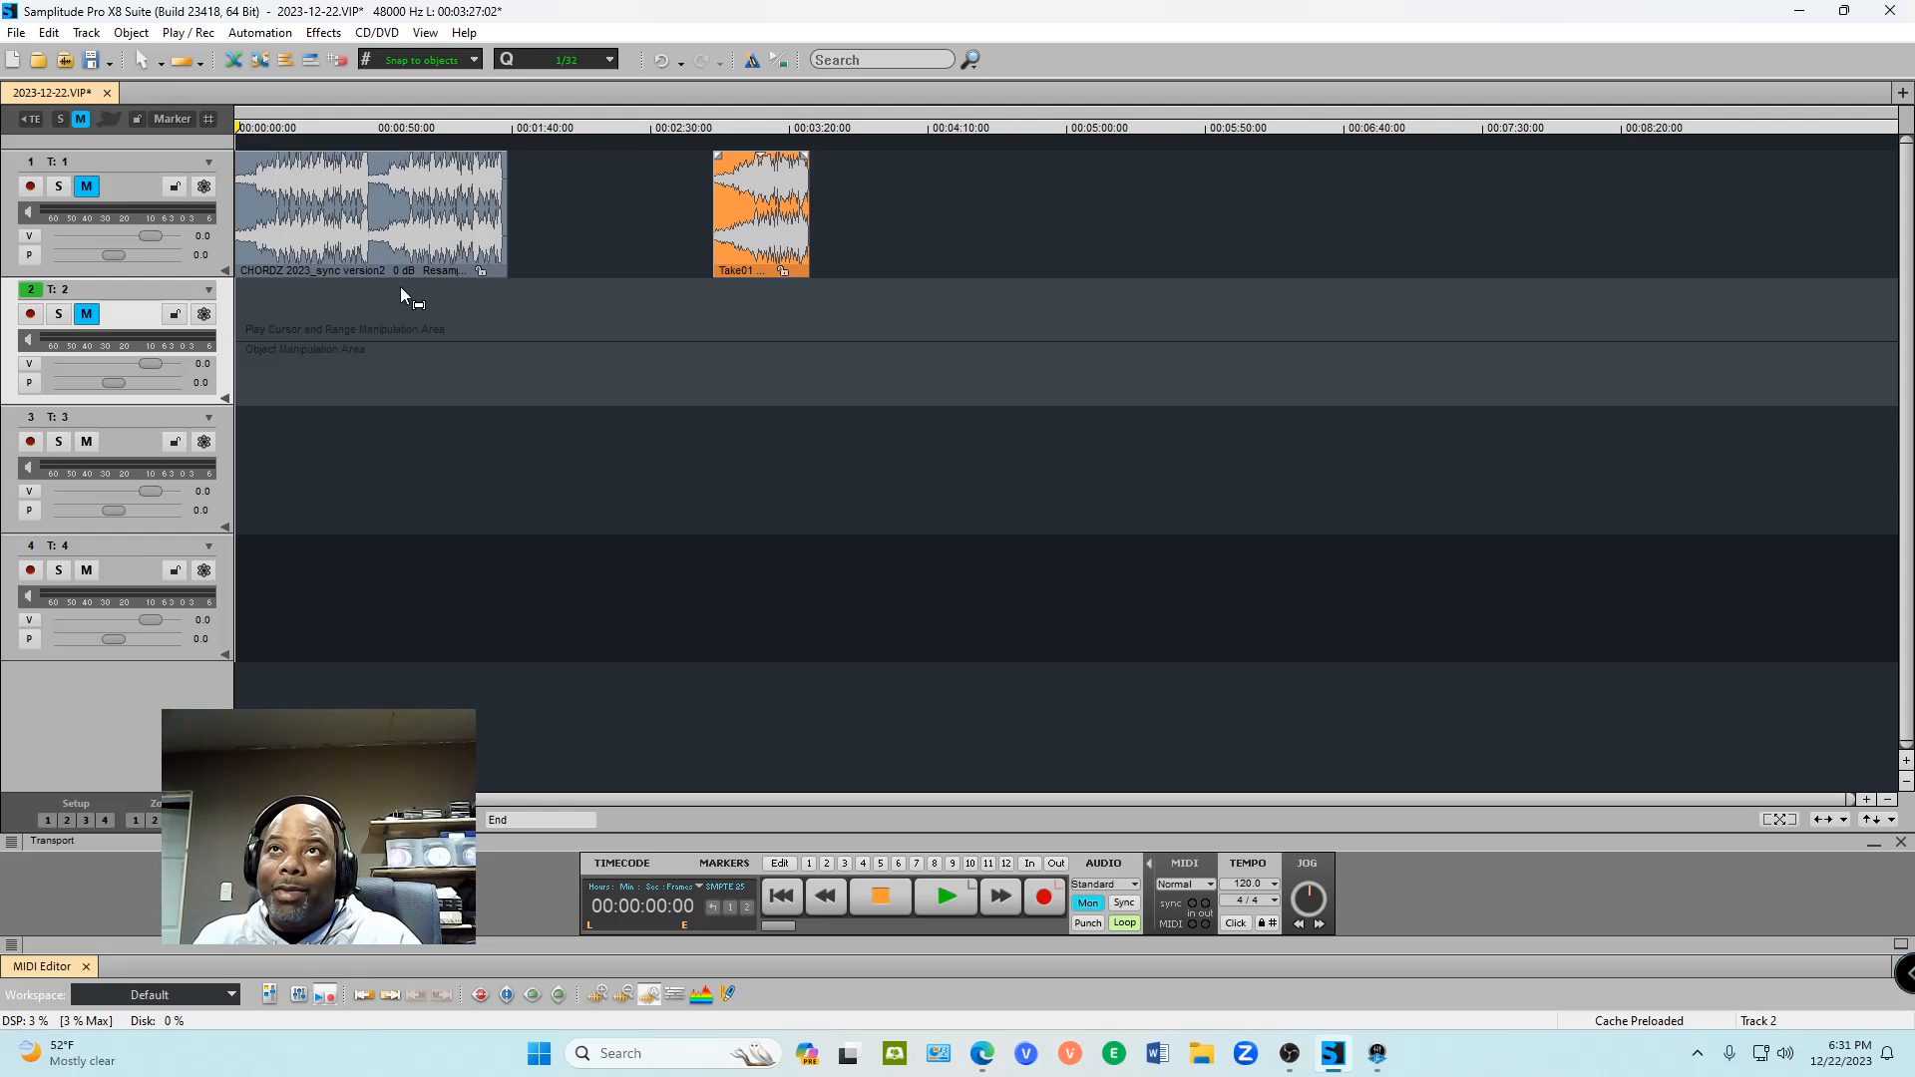
{"action": "left_click_drag", "start_coordinate": [401, 261], "coordinate": [379, 351]}
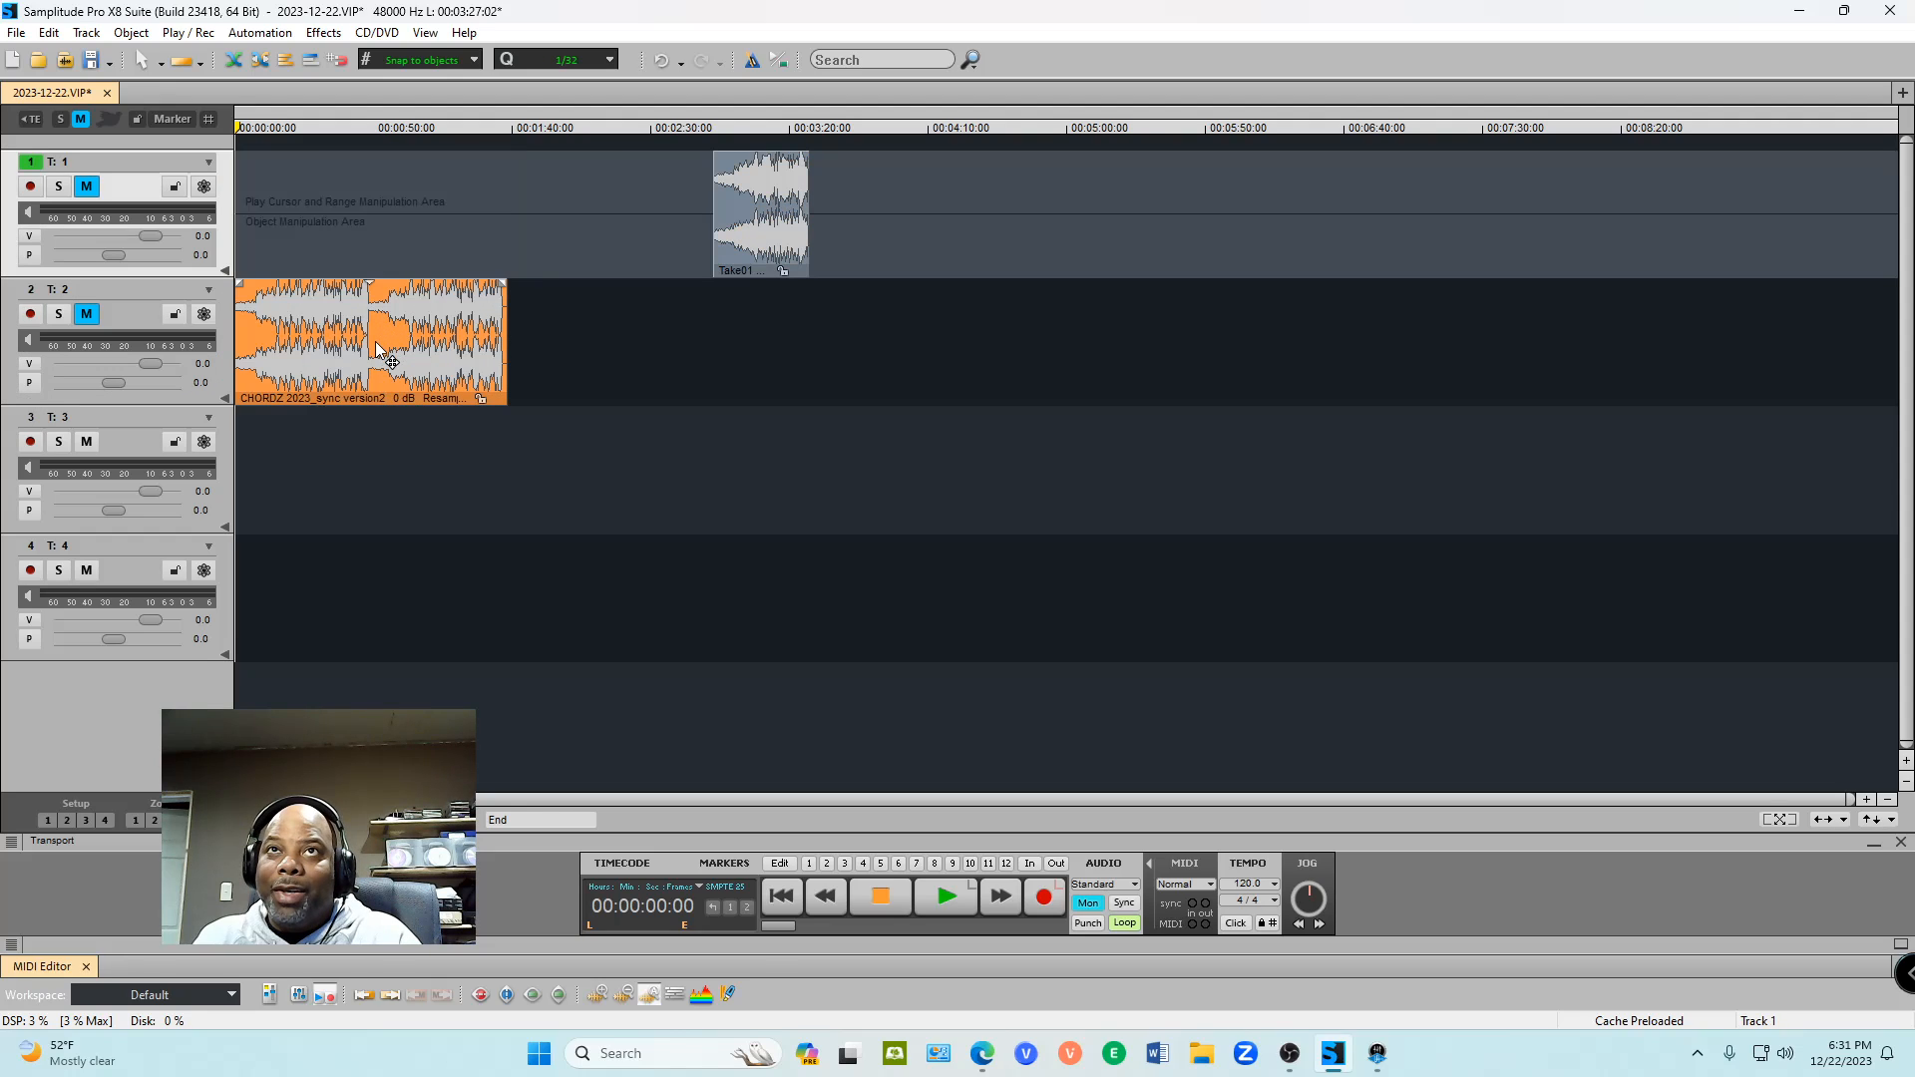
Step: Solo track 1, play the Take01 clip from 00:02:51:14 while checking the Daw Audio meter in Console, and stop playback
{"action": "left_click", "coordinate": [60, 186]}
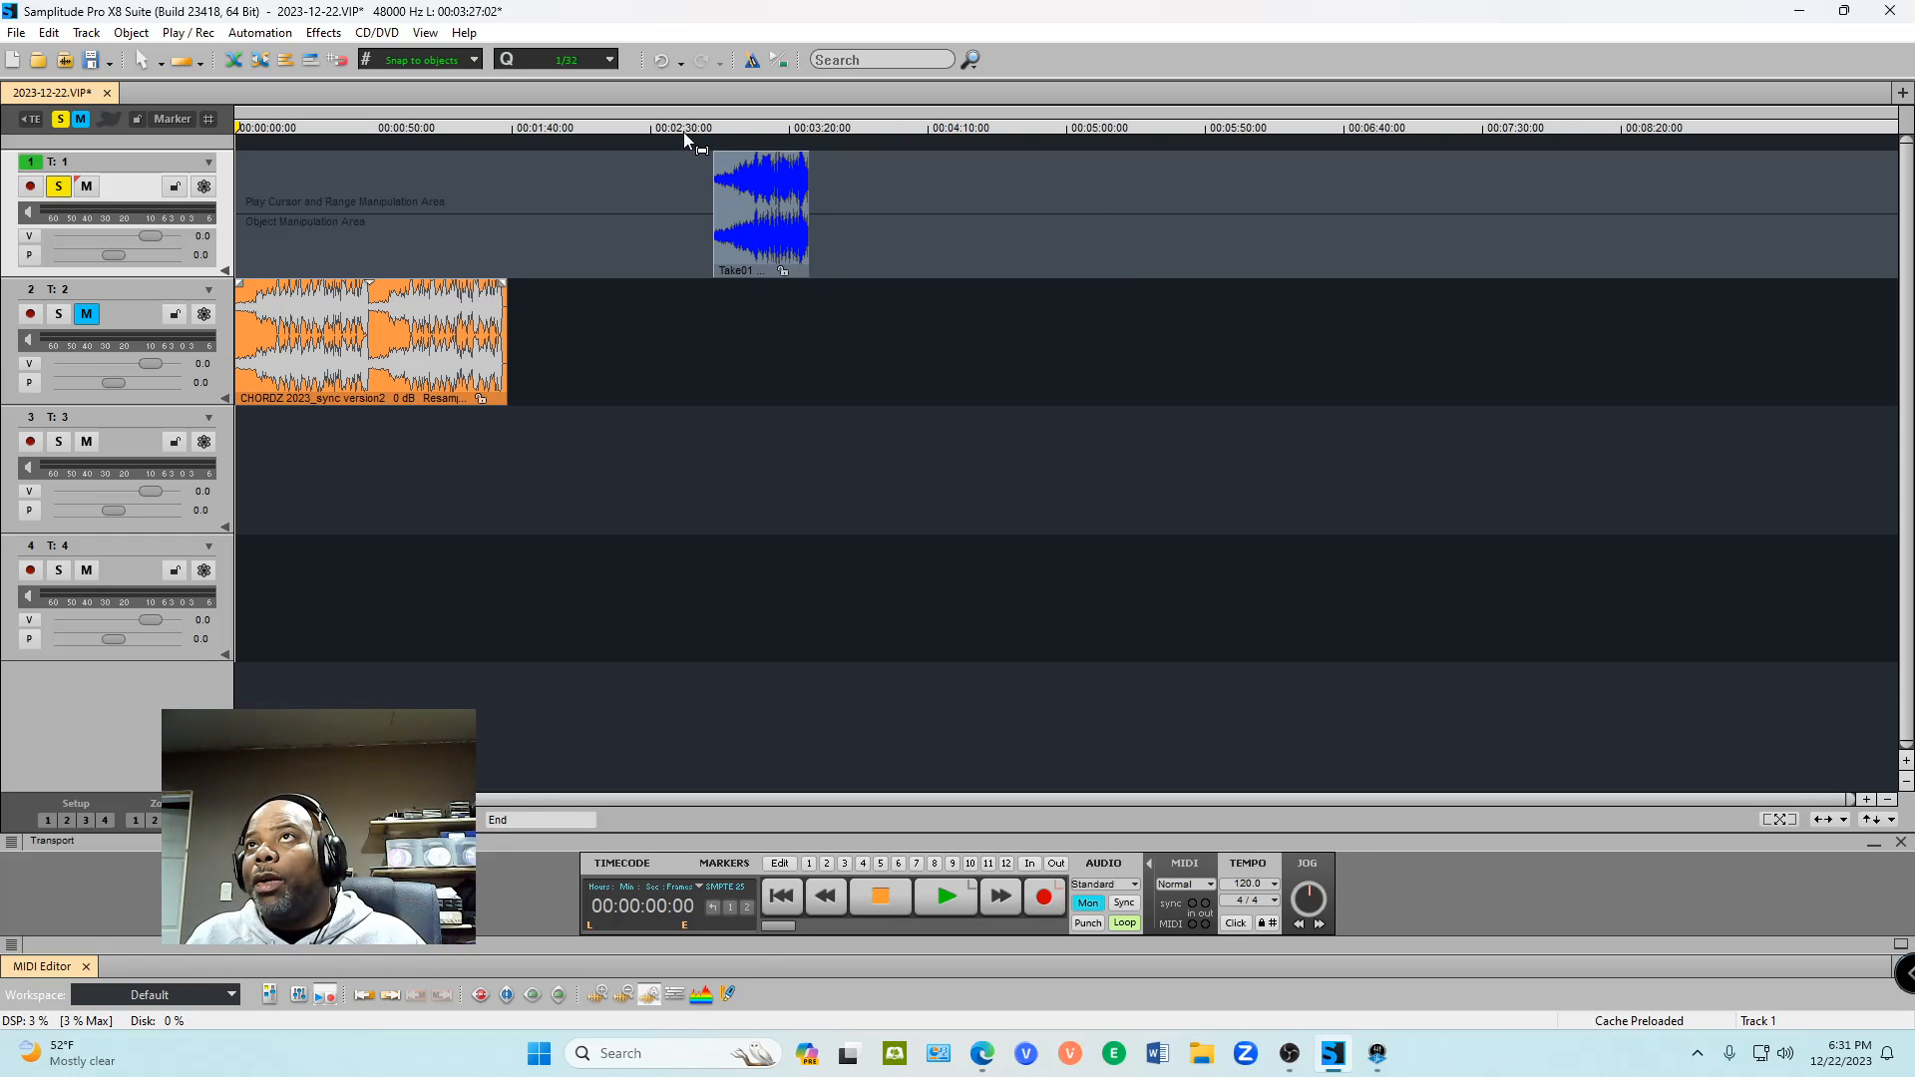
{"action": "left_click", "coordinate": [709, 128]}
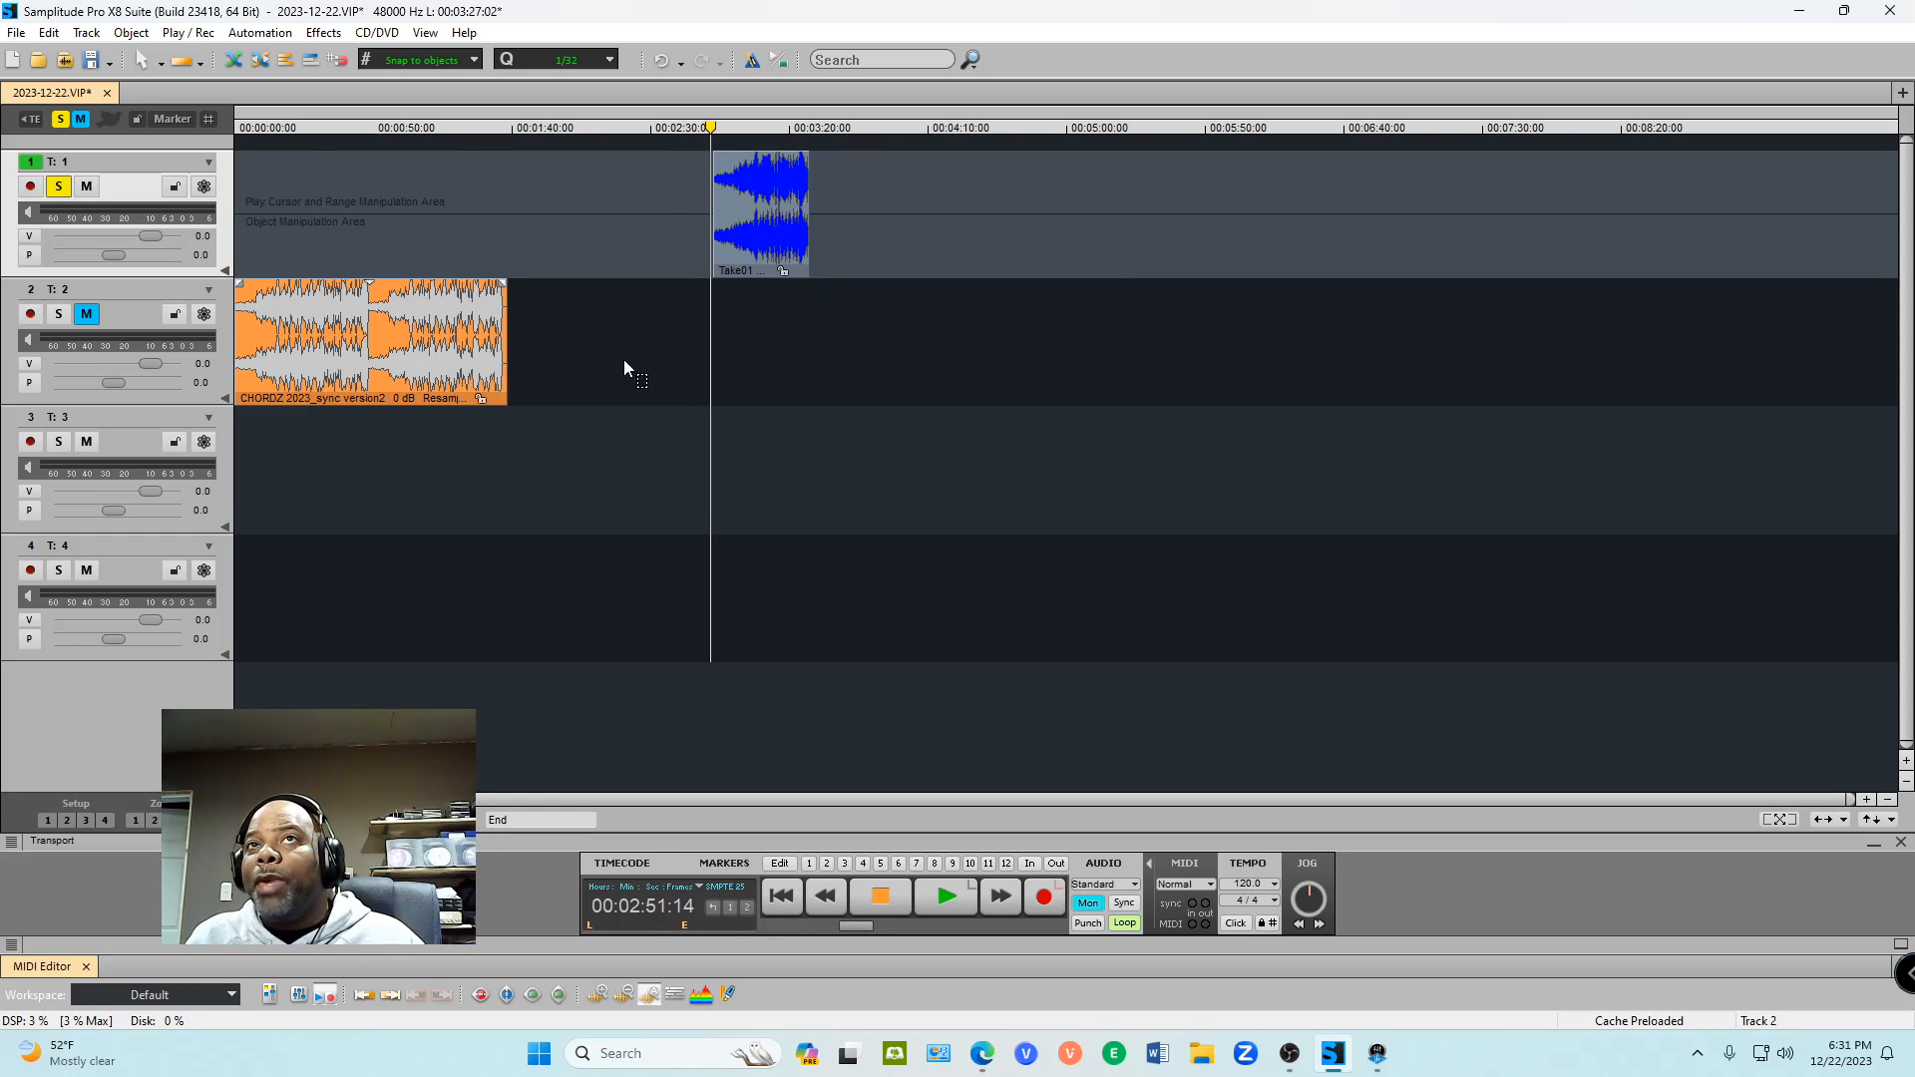
{"action": "left_click", "coordinate": [1378, 1062]}
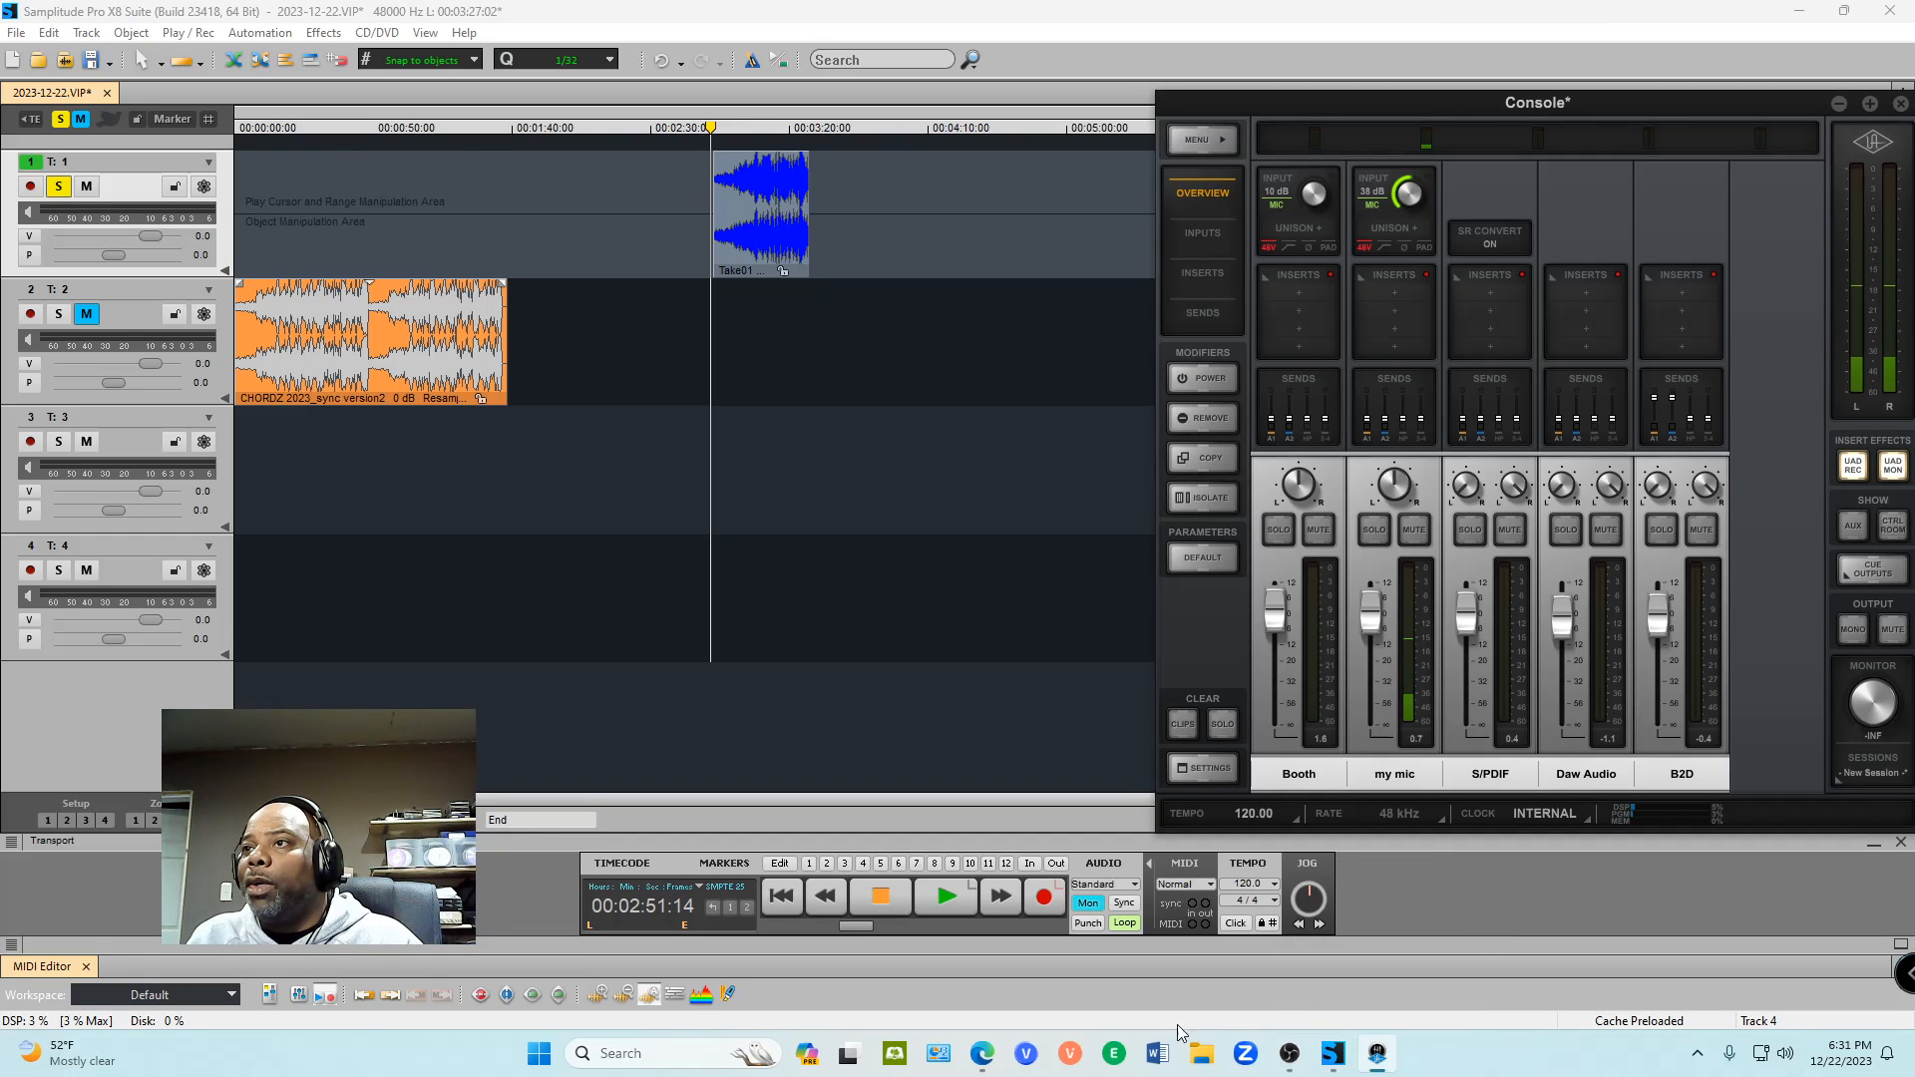
{"action": "left_click", "coordinate": [966, 906]}
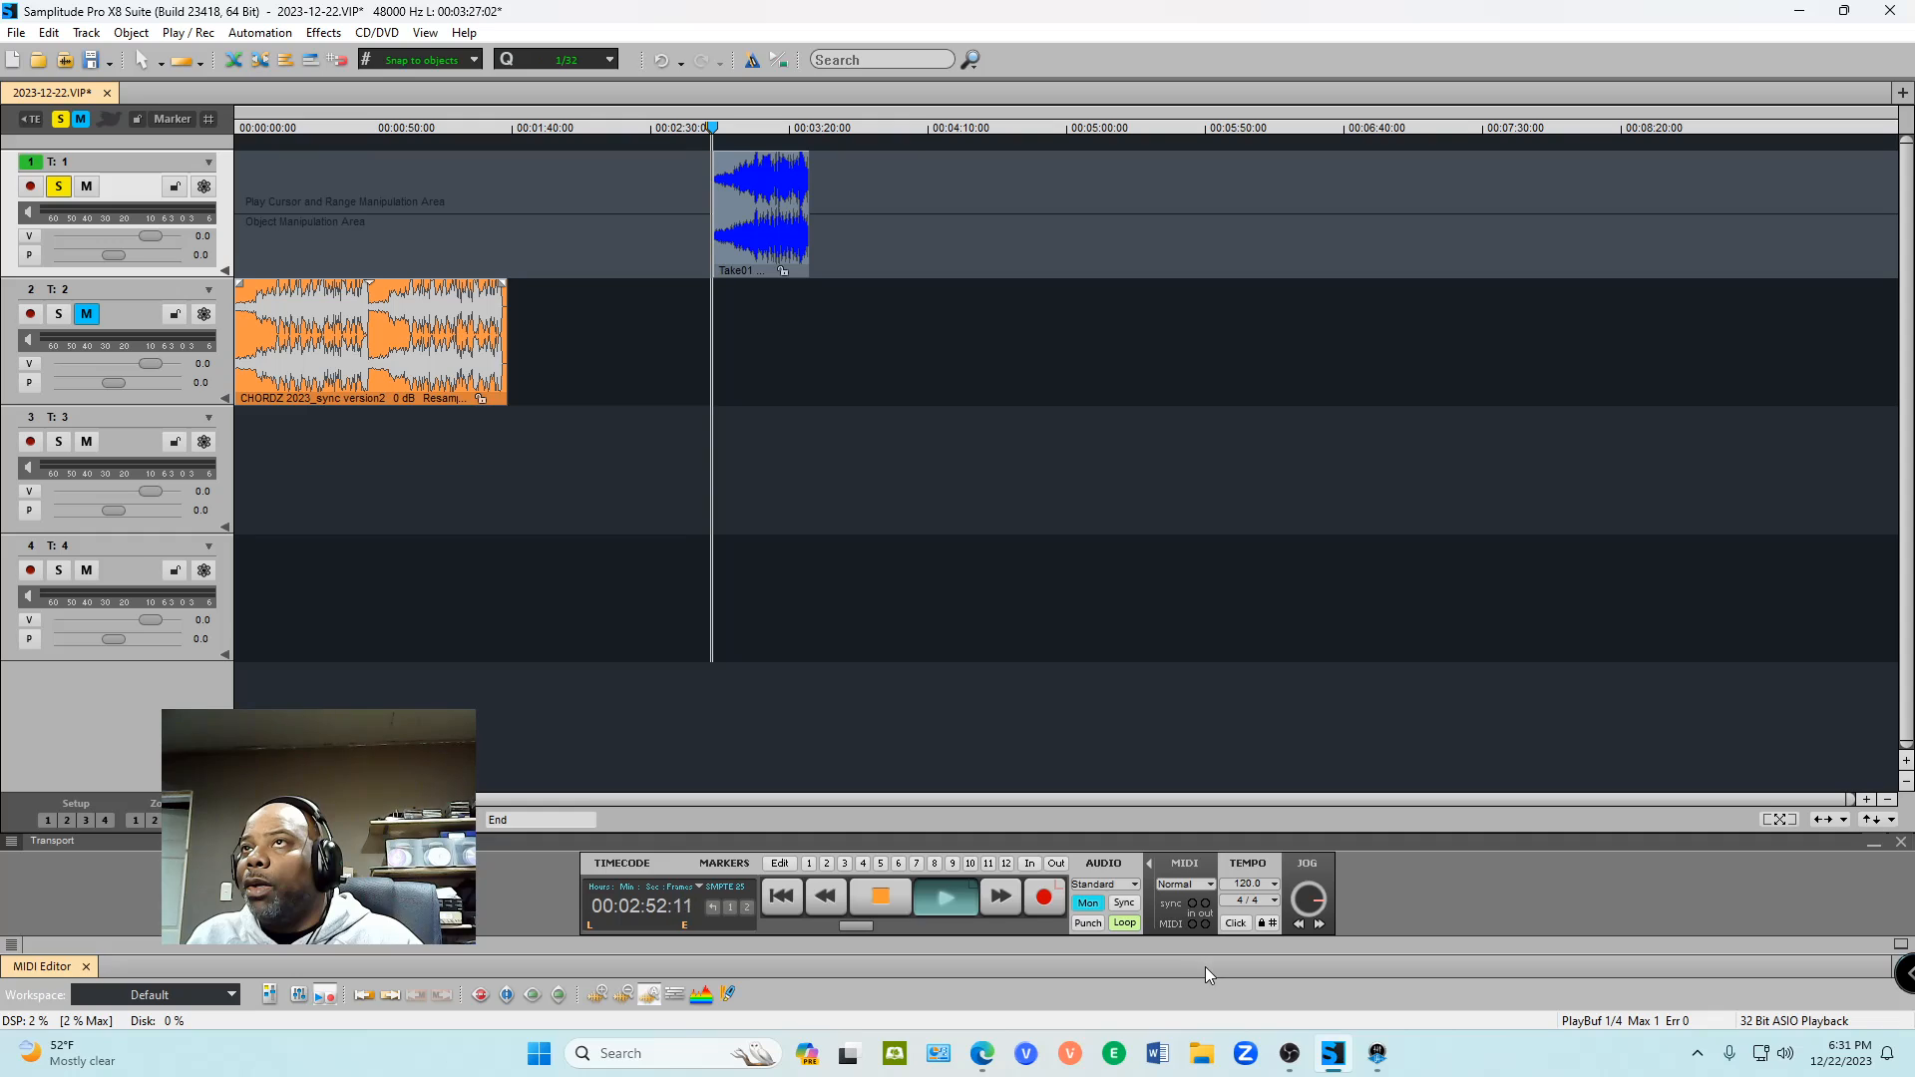
{"action": "left_click", "coordinate": [1377, 1054]}
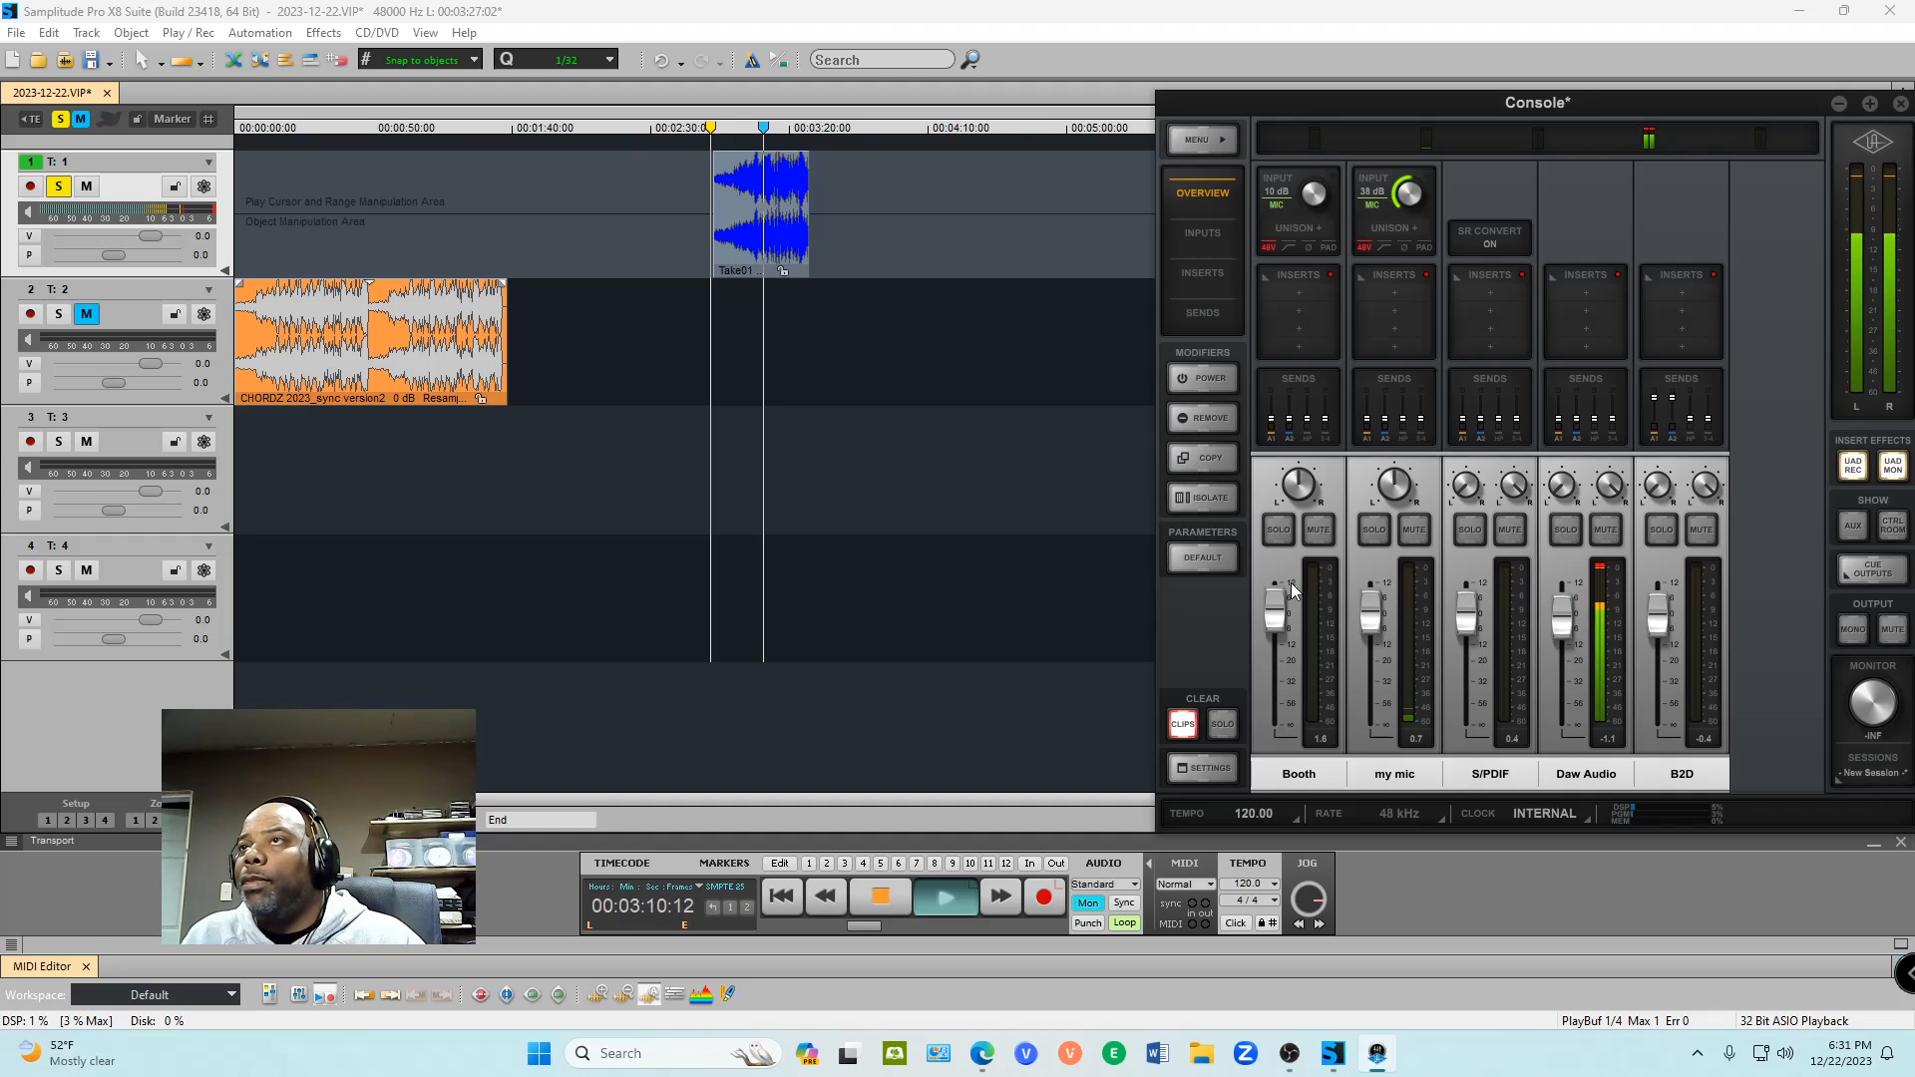
{"action": "left_click", "coordinate": [883, 896]}
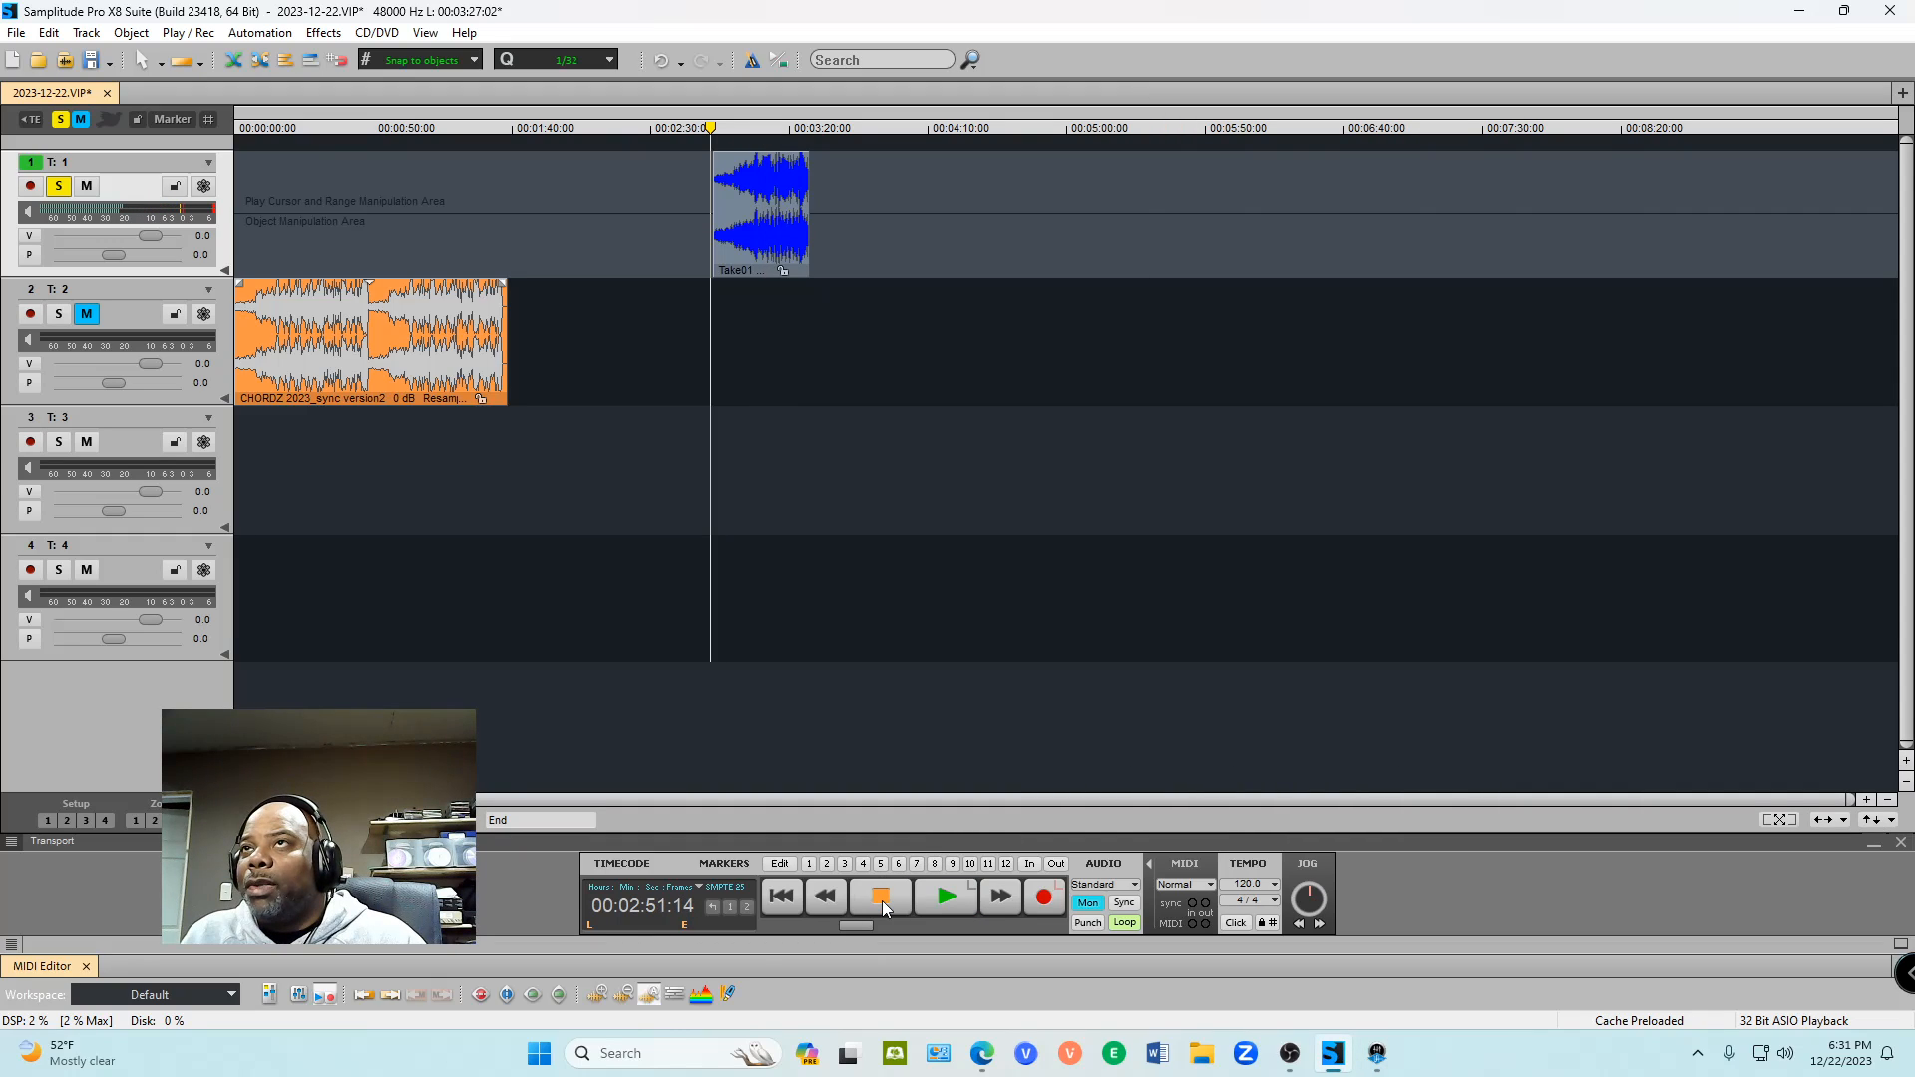